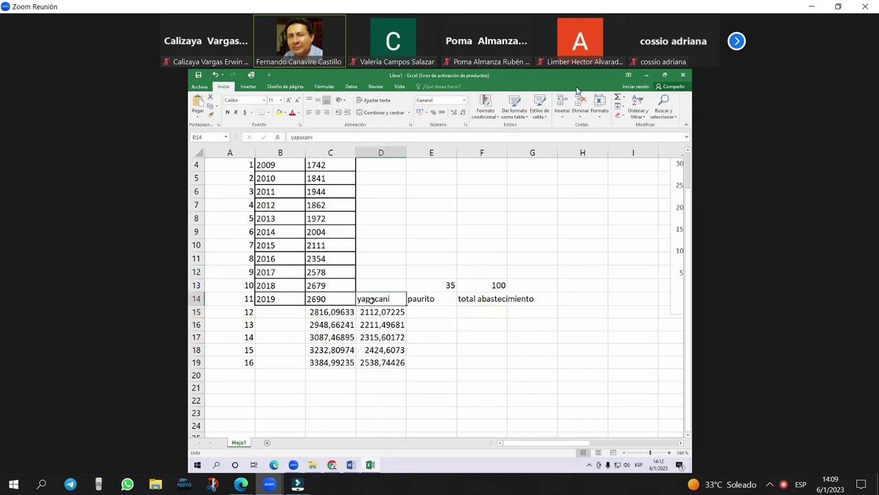
# Step: Enter the label y+p with 65 in E8:F8 and the label total with 100 in E9:F9
pyautogui.press('Left')
pyautogui.hotkey('shift', 'Right')
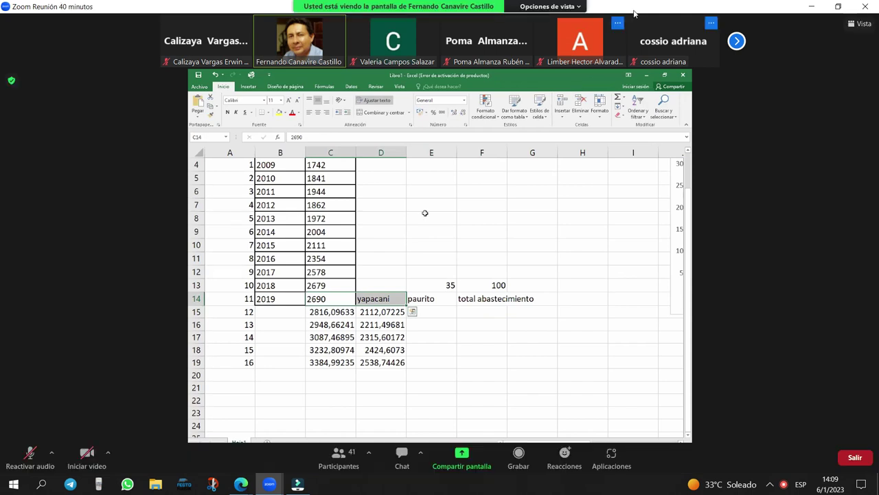
pyautogui.doubleClick(452, 165)
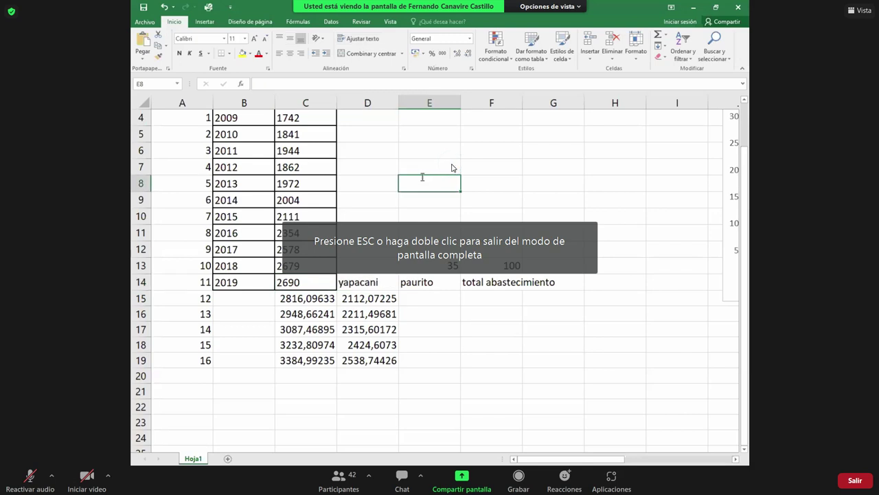
pyautogui.write('y+p')
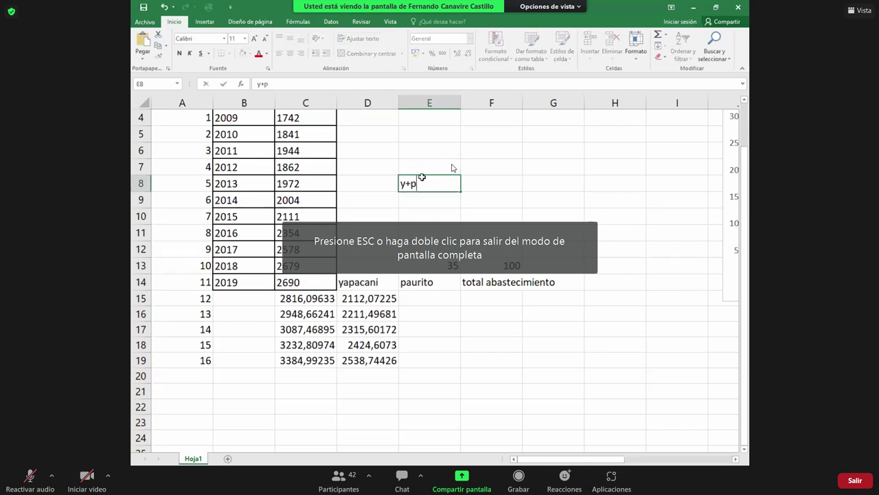
pyautogui.press('Tab')
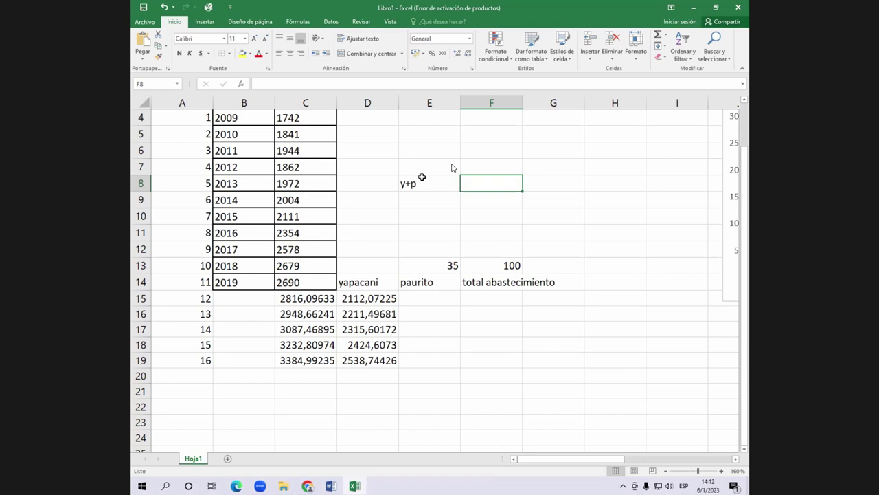
pyautogui.write('65')
pyautogui.press('Return')
pyautogui.write('100')
pyautogui.press('Left')
pyautogui.write('total')
pyautogui.press('Return')
# Step: Enter the formula =(D15+C15)*100/65 in F15 under the total abastecimiento heading
pyautogui.press('Down')
pyautogui.press('Down')
pyautogui.press('Down')
pyautogui.press('Down')
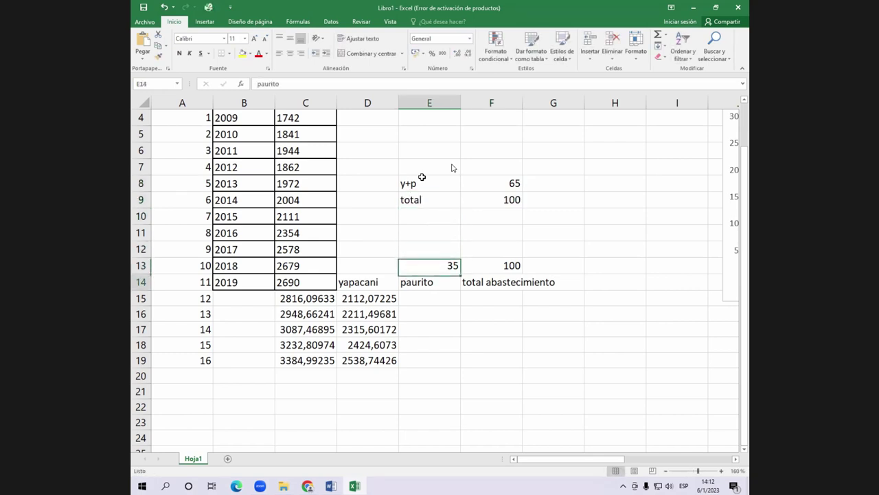
pyautogui.press('Down')
pyautogui.press('Right')
pyautogui.press('F2')
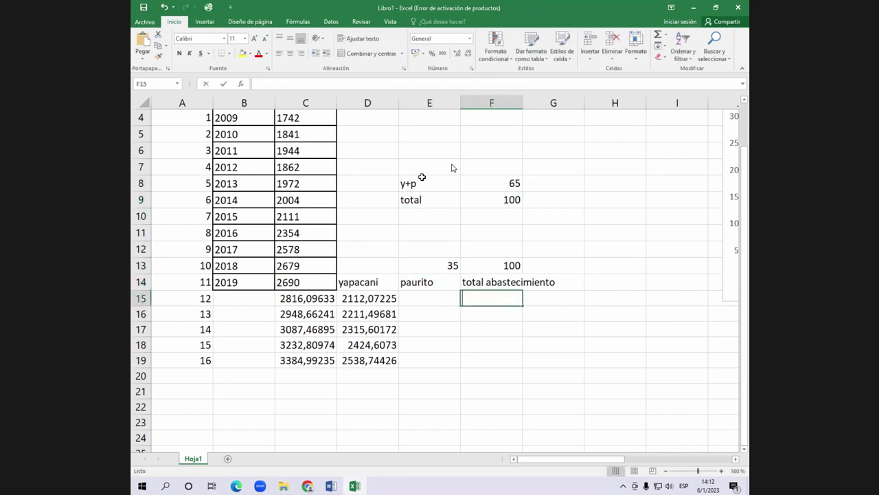
pyautogui.write('=')
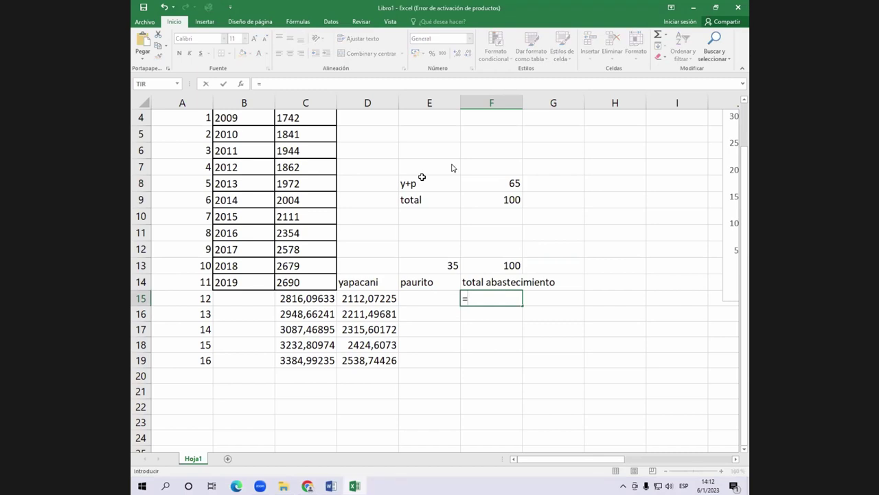
pyautogui.press('Left')
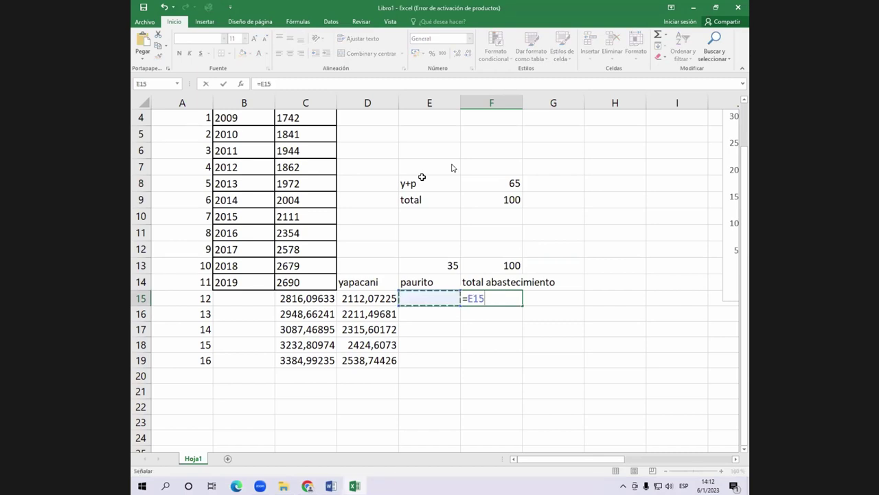
pyautogui.press('BackSpace')
pyautogui.press('BackSpace')
pyautogui.press('BackSpace')
pyautogui.write('(')
pyautogui.press('Left')
pyautogui.press('Left')
pyautogui.write('+')
pyautogui.press('Left')
pyautogui.press('Left')
pyautogui.press('Left')
pyautogui.press('Left')
pyautogui.press('Right')
pyautogui.write(')*100/65')
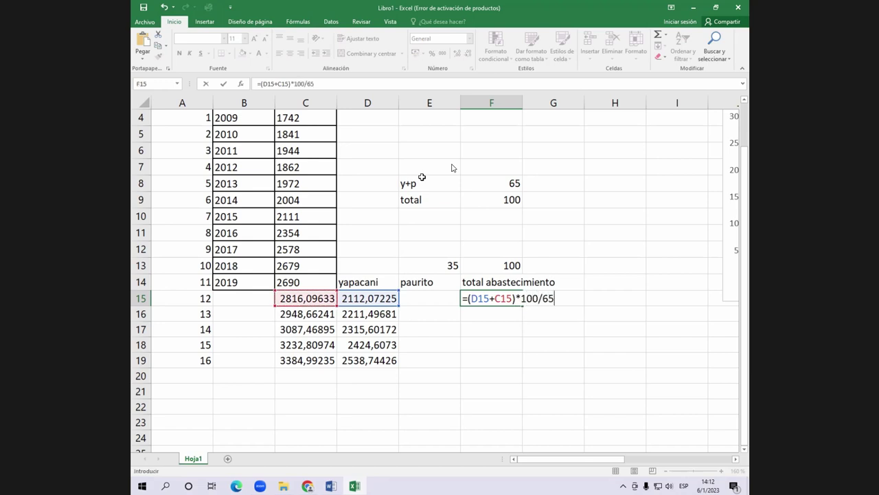
pyautogui.press('Return')
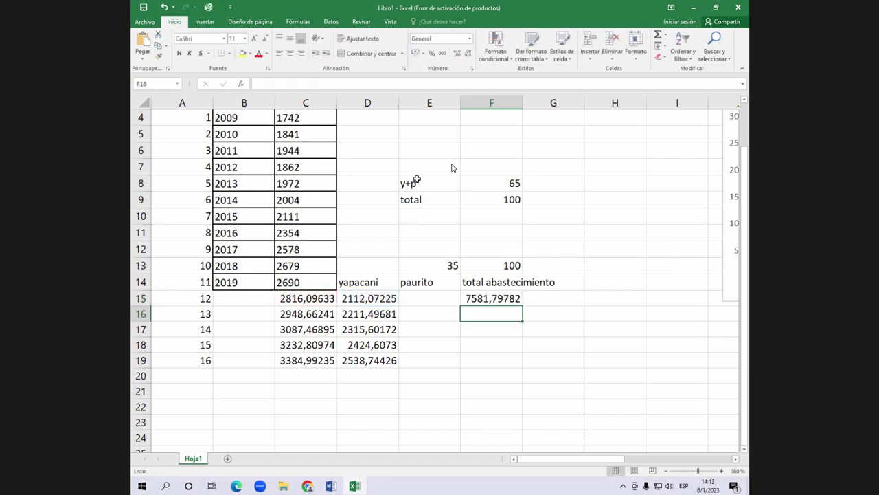
# Step: Copy the F15 formula down through F19 and shade F15:F19 with a light gold fill
pyautogui.click(496, 302)
pyautogui.moveTo(523, 307); pyautogui.dragTo(514, 363)
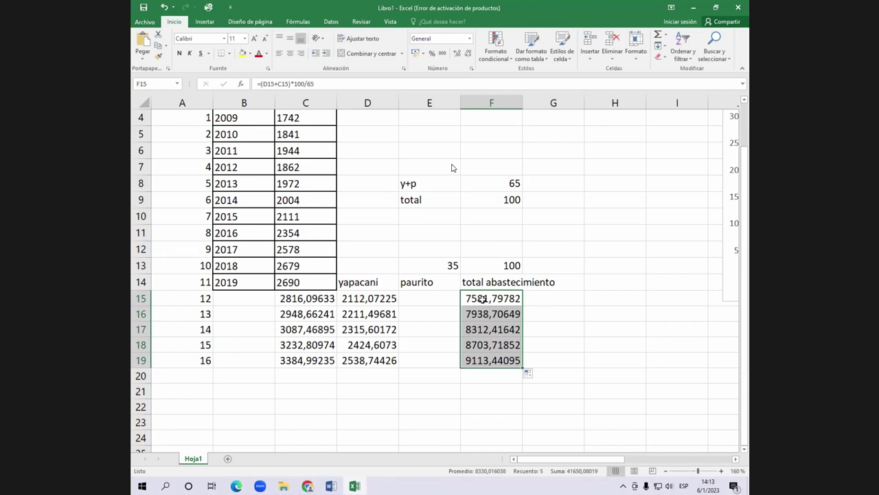
pyautogui.click(510, 299)
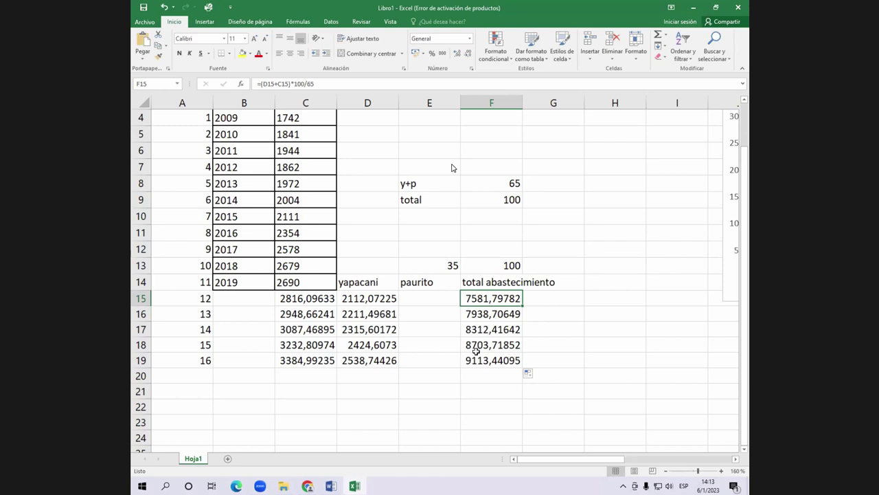
pyautogui.hotkey('shift', 'Down')
pyautogui.hotkey('shift', 'Down')
pyautogui.hotkey('shift', 'Down')
pyautogui.hotkey('shift', 'Down')
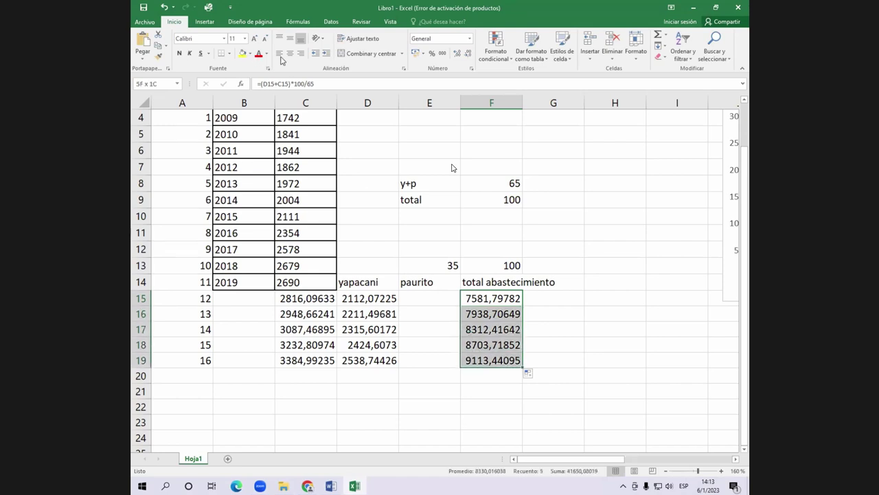
pyautogui.hotkey('alt', 'h')
pyautogui.press('h')
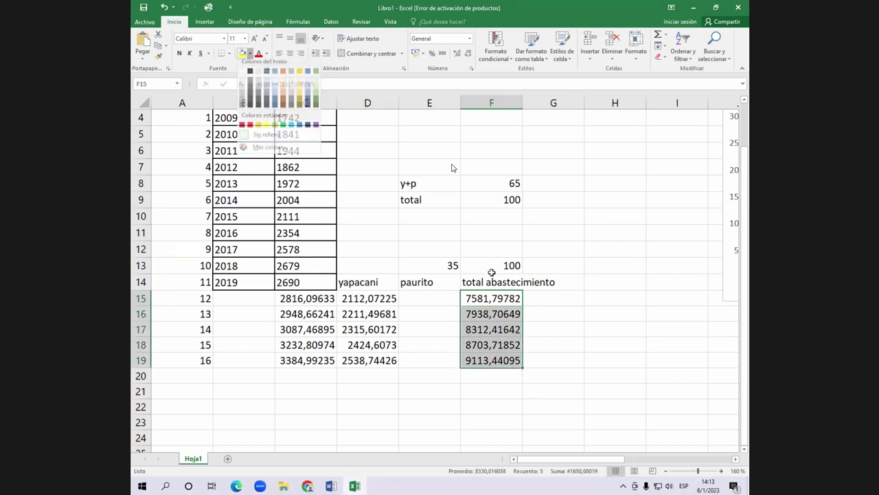
pyautogui.press('Down')
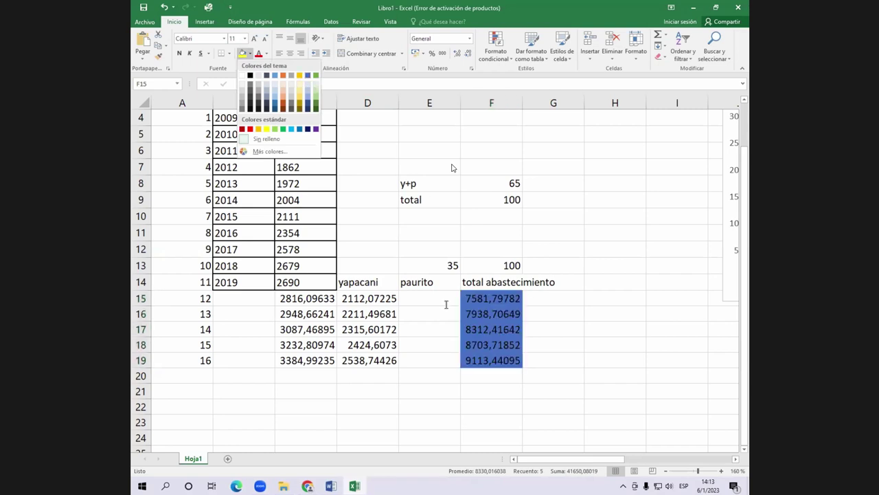
# Step: Switch to the Word exercise statement and read from the Paurito production share to the total plantines requirement, minimizing the meeting's video panel
pyautogui.hotkey('alt', 'Tab')
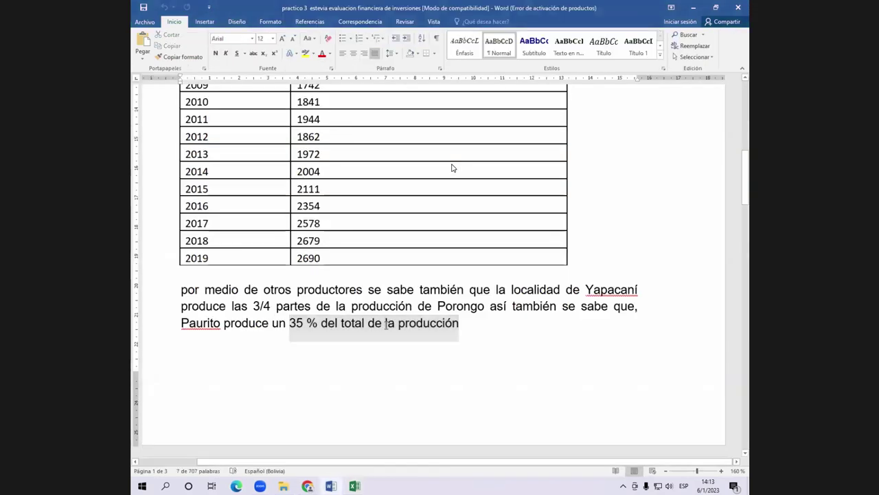
pyautogui.click(385, 323)
pyautogui.scroll(-1, 377, 288)
pyautogui.scroll(-3, 376, 288)
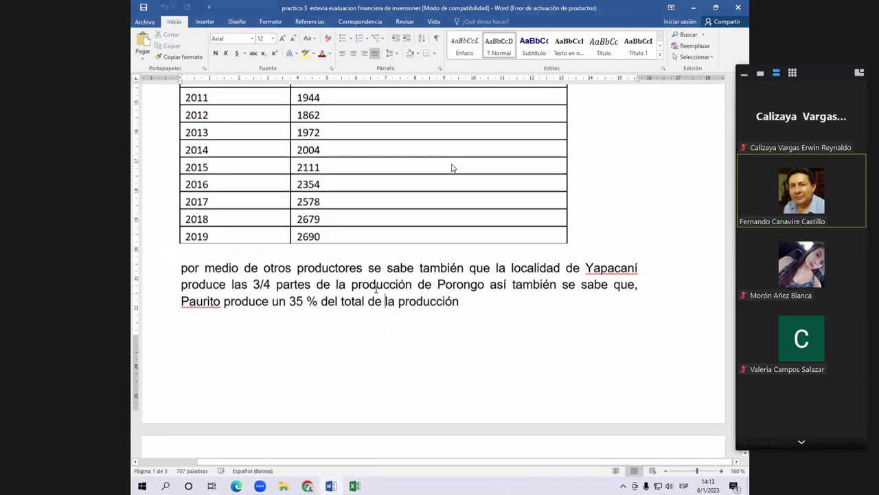
pyautogui.scroll(-2, 375, 289)
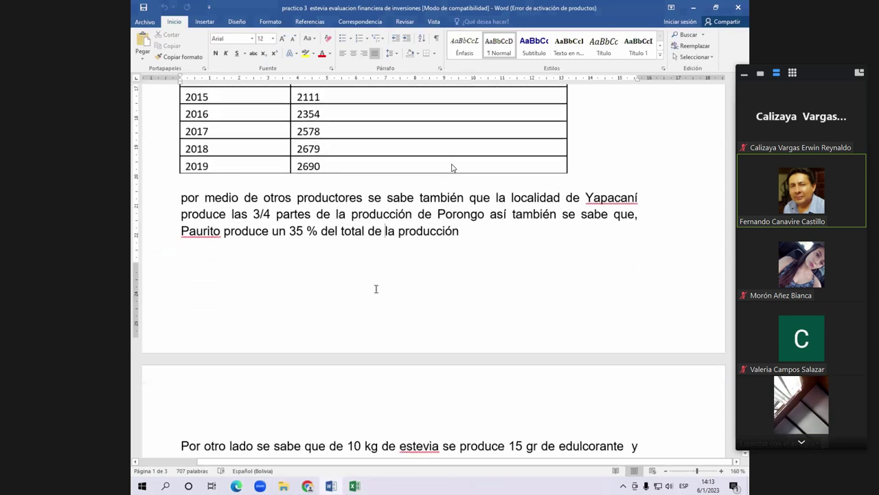
pyautogui.scroll(-4, 375, 289)
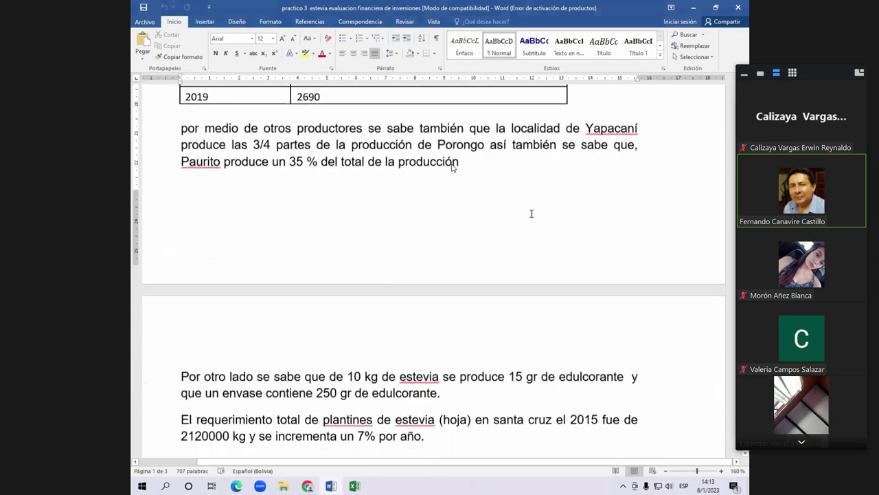
pyautogui.scroll(-3, 453, 168)
pyautogui.scroll(-4, 226, 244)
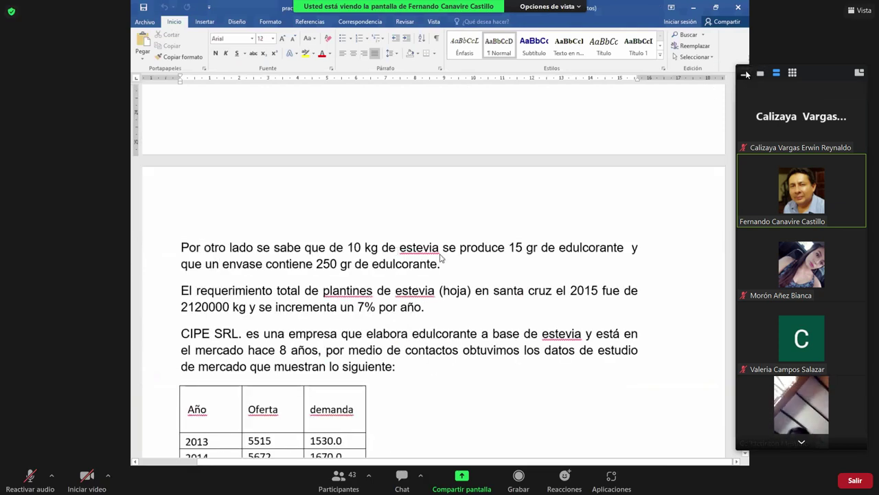
pyautogui.click(745, 74)
pyautogui.moveTo(816, 78); pyautogui.dragTo(844, 48)
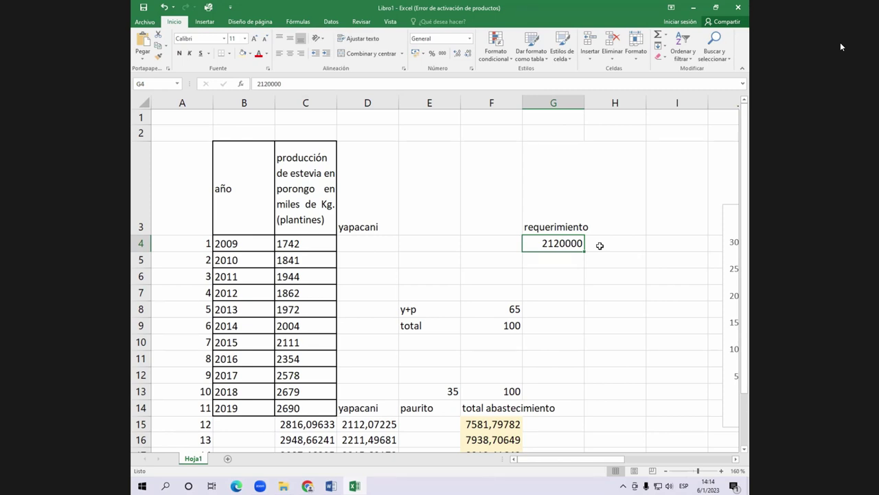
# Step: Move the 2120000 requirement from G4 to G10 in the 2015 row and compare it with the production figures in column C
pyautogui.moveTo(577, 252); pyautogui.dragTo(559, 334)
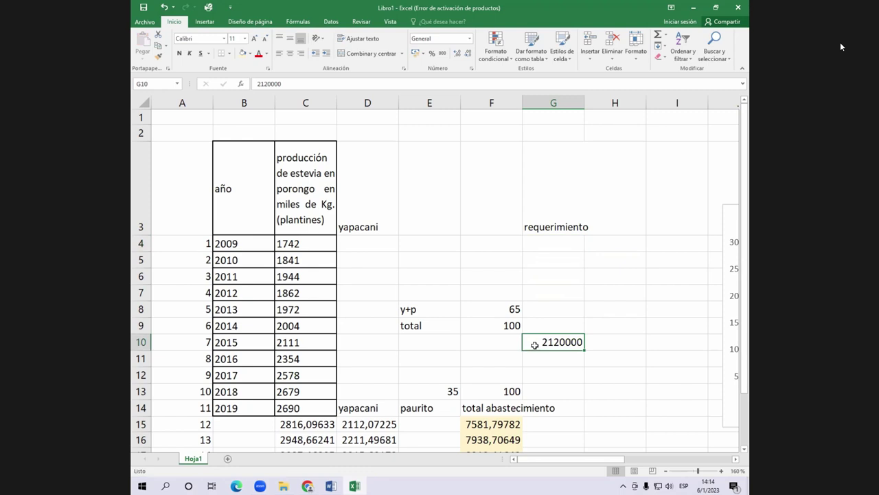
pyautogui.click(294, 342)
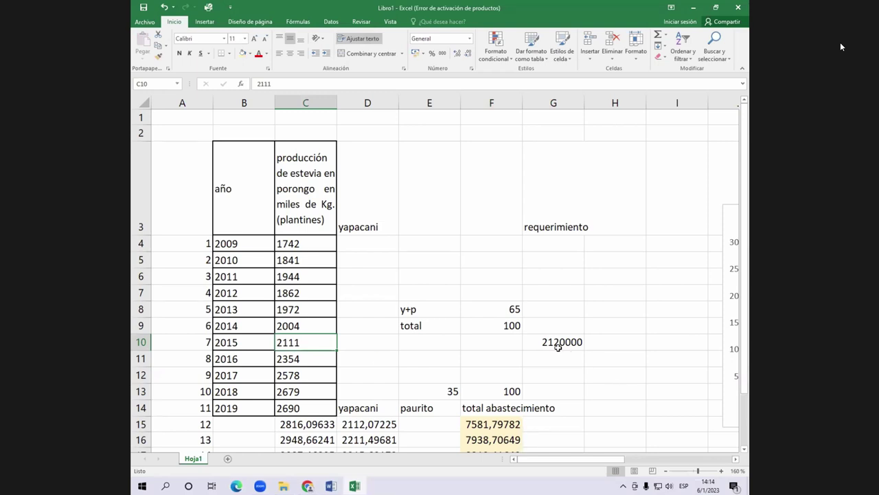
pyautogui.click(559, 347)
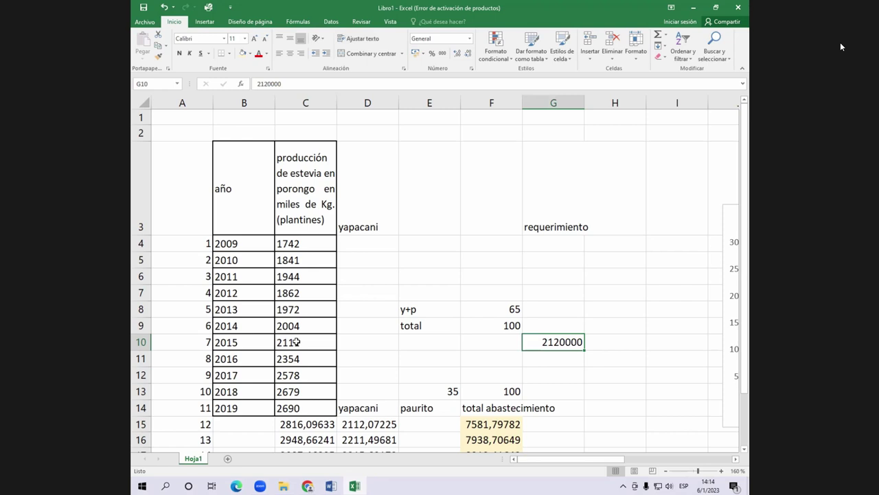
pyautogui.click(297, 341)
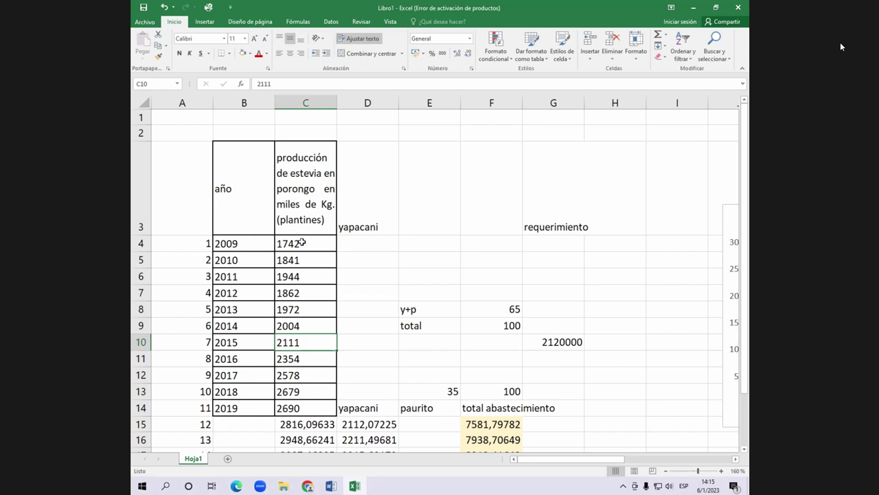
pyautogui.click(303, 241)
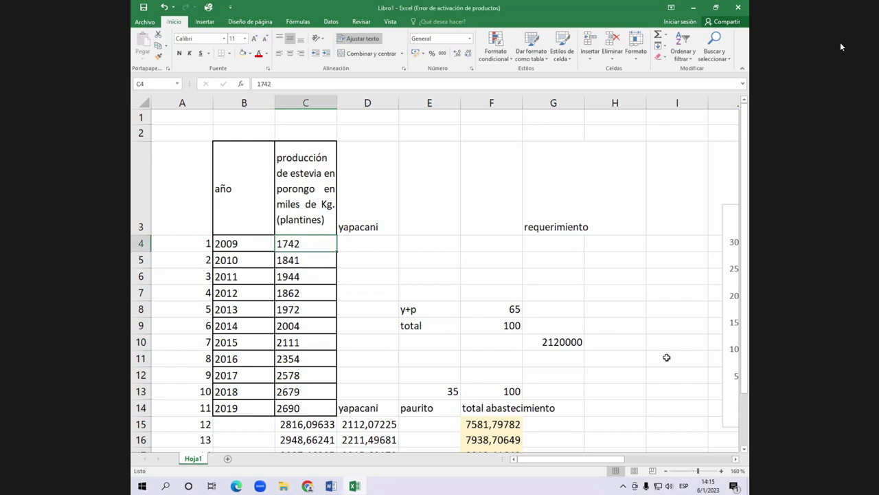
# Step: Change the 2015 requirement in G10 to 2120 to express it in thousands
pyautogui.doubleClick(549, 341)
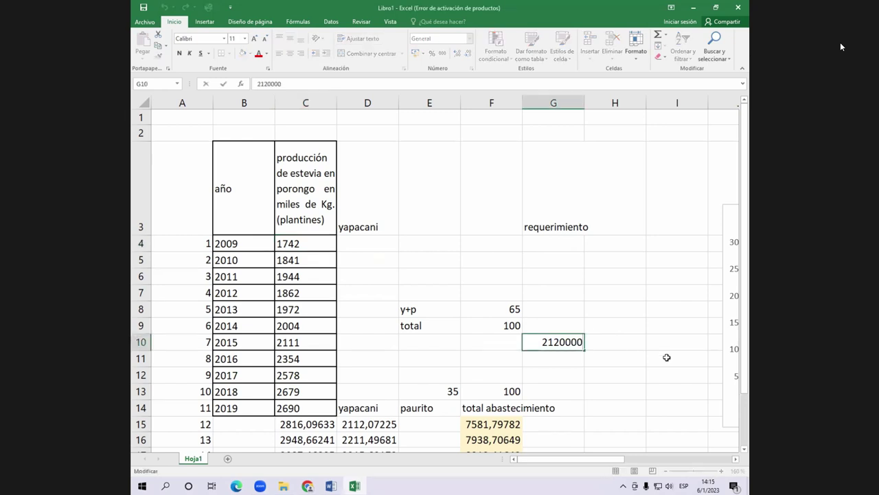
pyautogui.press('BackSpace')
pyautogui.press('BackSpace')
pyautogui.press('BackSpace')
pyautogui.press('Return')
# Step: Extend the heading in G3 to read "requerimiento en miles"
pyautogui.press('Up')
pyautogui.press('Up')
pyautogui.press('Up')
pyautogui.press('Up')
pyautogui.press('Up')
pyautogui.press('Up')
pyautogui.press('Up')
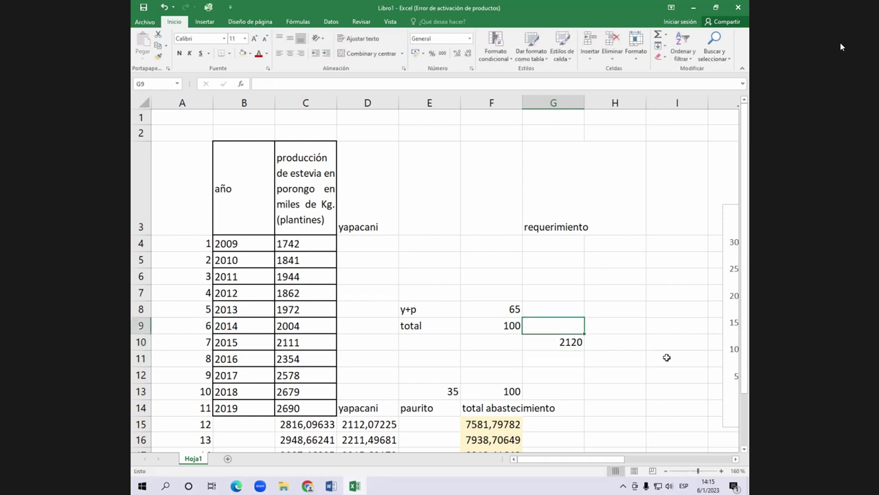
pyautogui.press('Up')
pyautogui.press('F2')
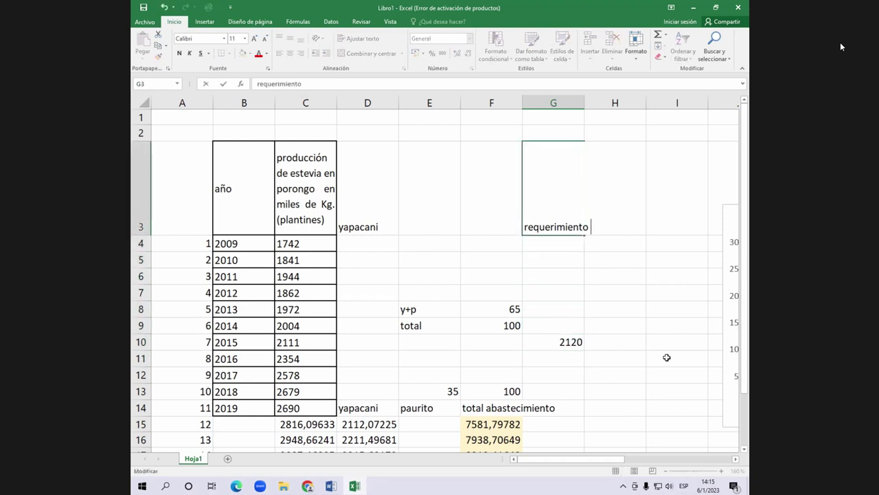
pyautogui.write('en miles')
pyautogui.press('Return')
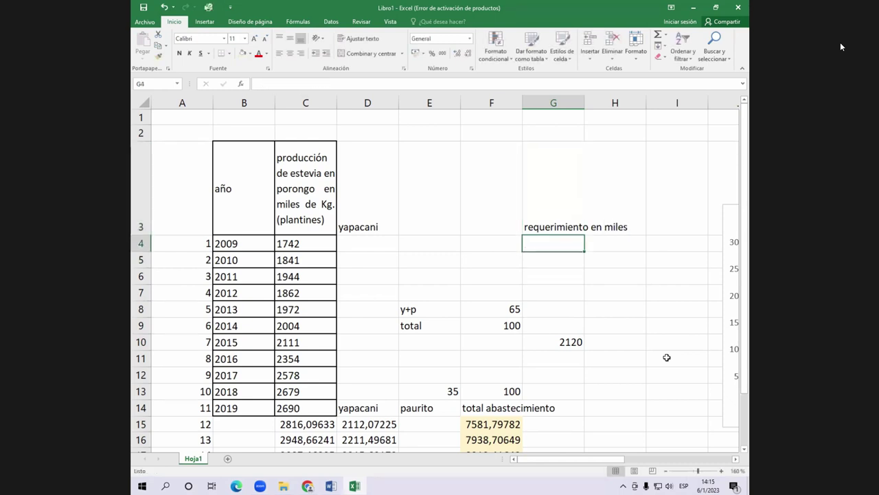
# Step: Go to G11 in the 2016 row, check the requirement's yearly increase in the Word exercise statement and return to Excel
pyautogui.press('Down')
pyautogui.press('Down')
pyautogui.press('Down')
pyautogui.press('Down')
pyautogui.press('Down')
pyautogui.press('Down')
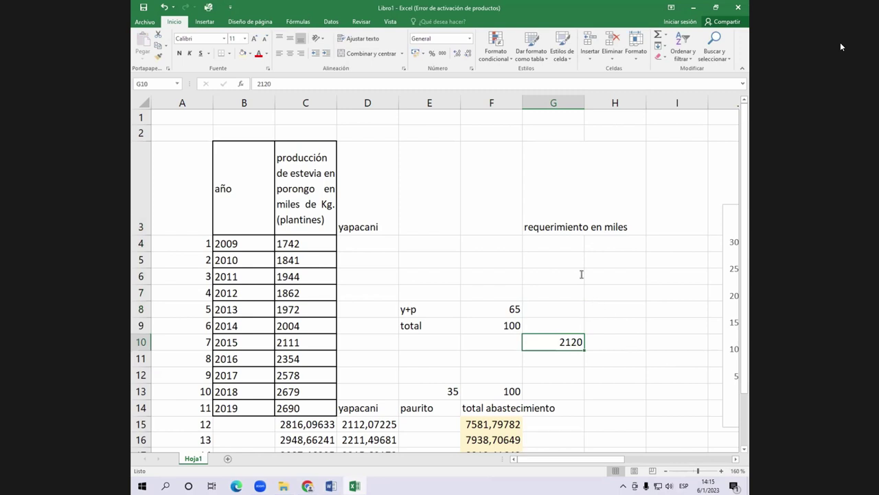
pyautogui.press('Down')
pyautogui.hotkey('alt', 'Tab')
pyautogui.hotkey('alt', 'Tab')
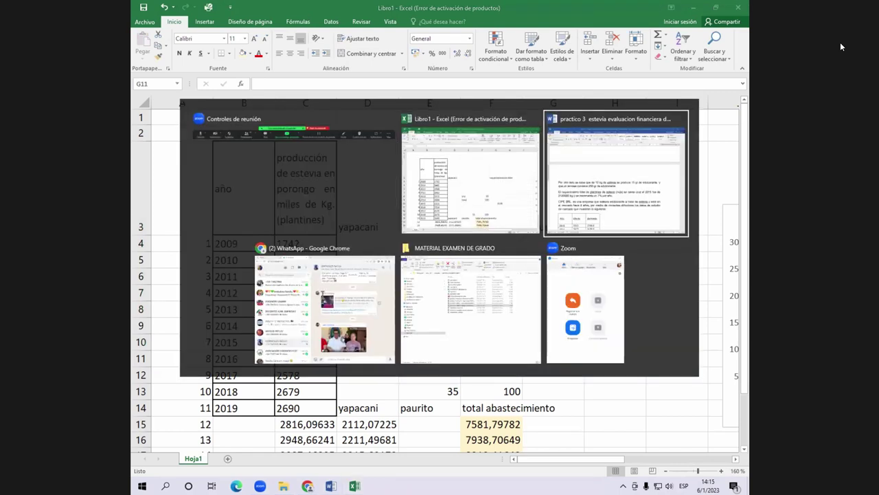
pyautogui.hotkey('alt', 'Tab')
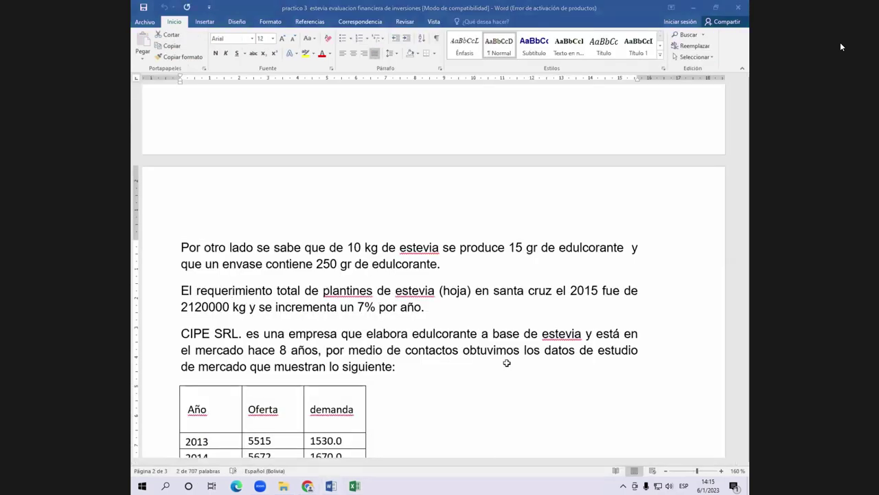
pyautogui.hotkey('alt', 'Tab')
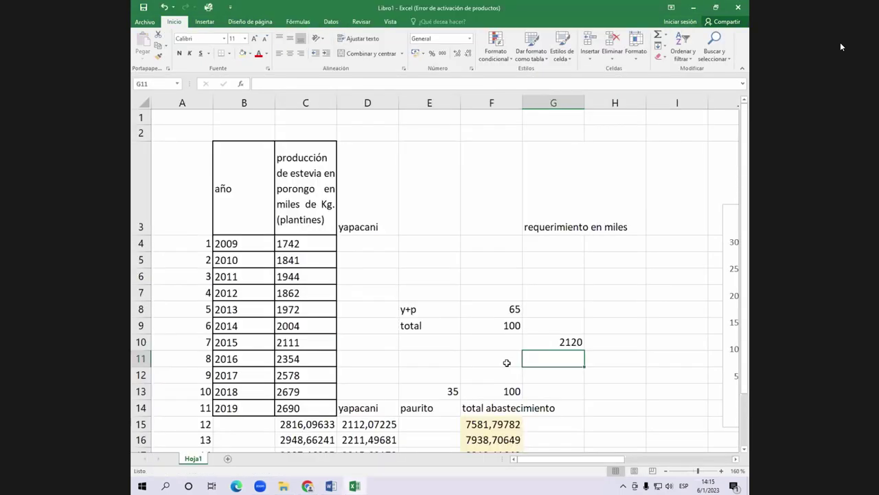
# Step: Calculate the 2016 requirement in G11 with the formula =G10*1,07
pyautogui.write('=')
pyautogui.press('Up')
pyautogui.write('*1,07')
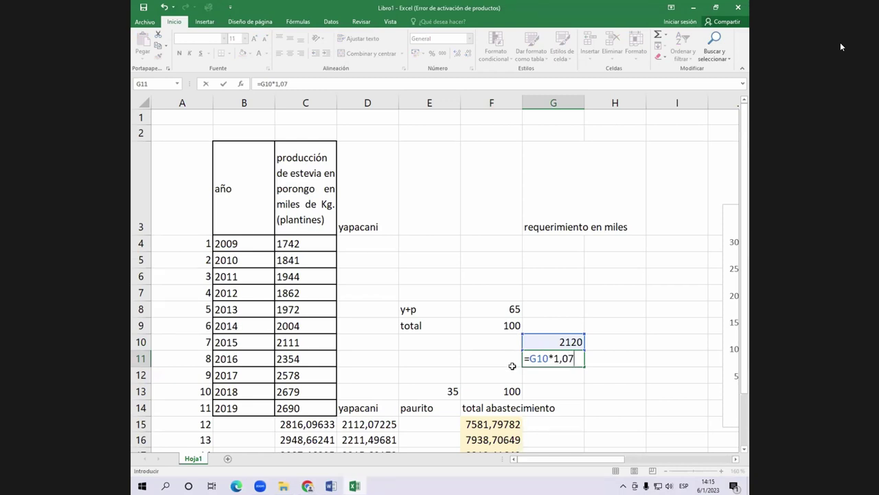
pyautogui.press('Return')
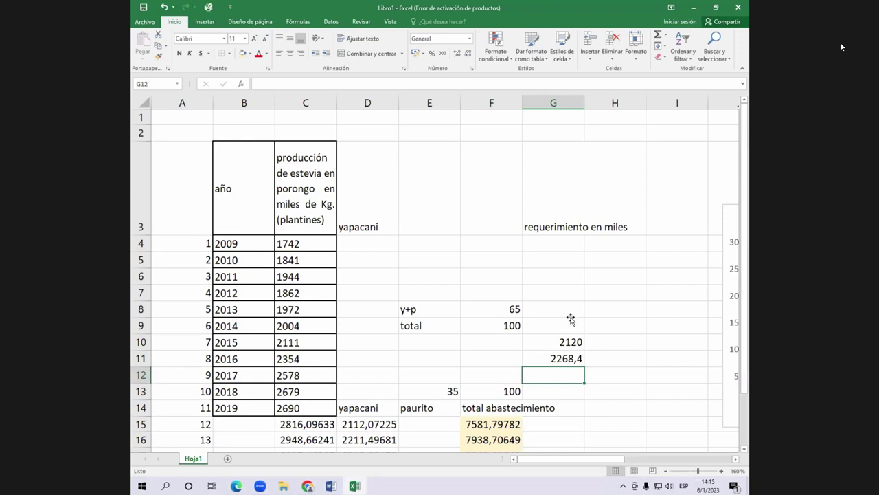
# Step: Fill the requirement formula down to G19 and shade G15:G19 light yellow like the total supply column
pyautogui.scroll(-2, 567, 318)
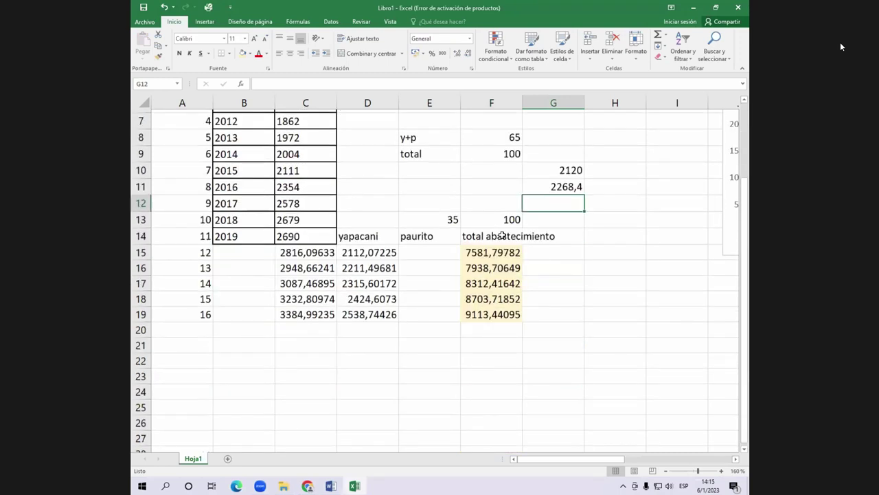
pyautogui.hotkey('shift', 'Down')
pyautogui.hotkey('shift', 'Down')
pyautogui.hotkey('shift', 'Down')
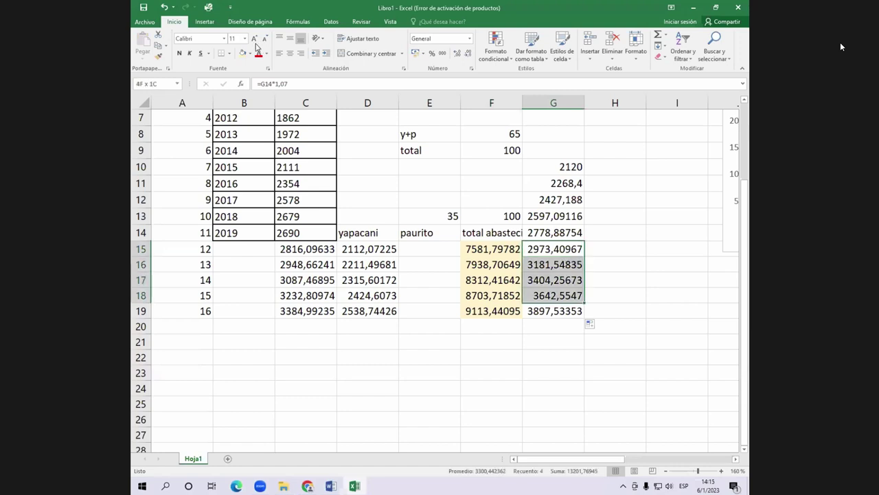
pyautogui.hotkey('shift', 'Down')
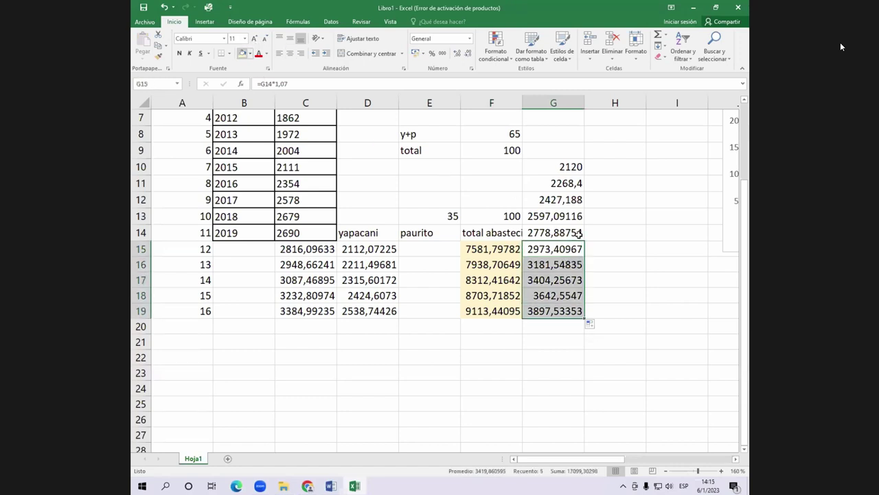
# Step: Recheck the 7% yearly increase in the Word exercise and enter the heading "balance de materia prima" in H14 in Excel
pyautogui.click(604, 237)
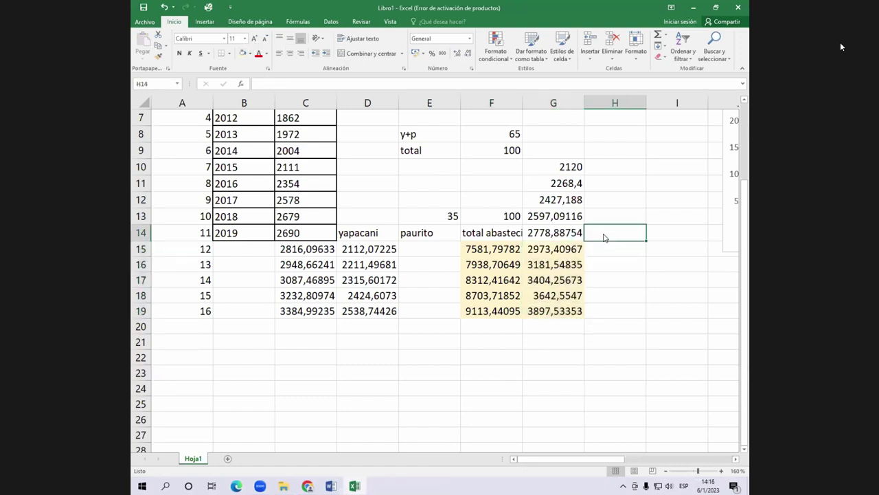
pyautogui.hotkey('alt', 'Tab')
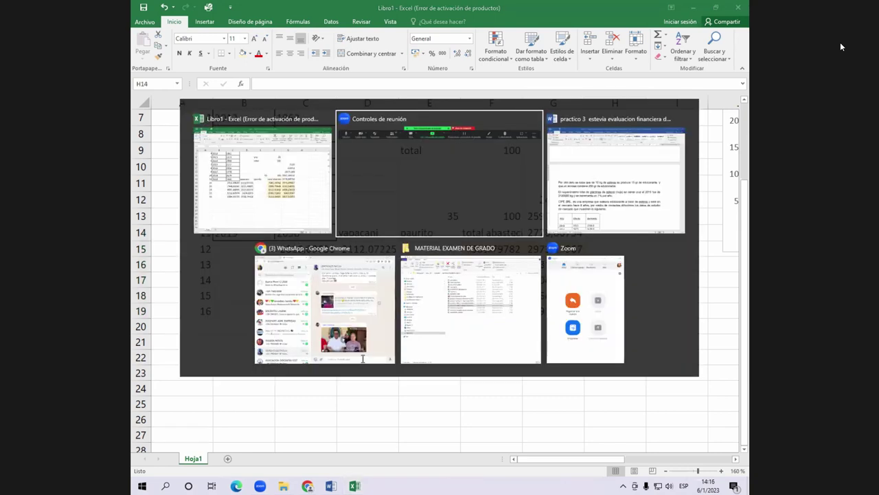
pyautogui.hotkey('alt', 'Tab')
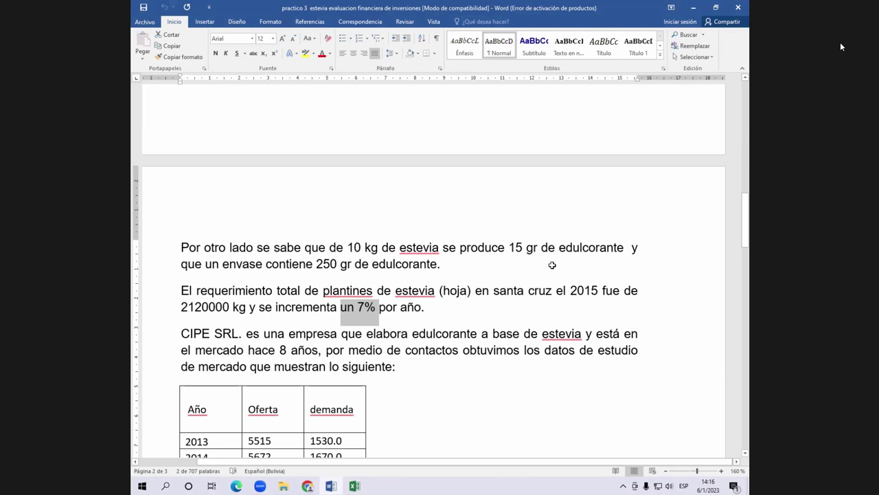
pyautogui.hotkey('alt', 'Tab')
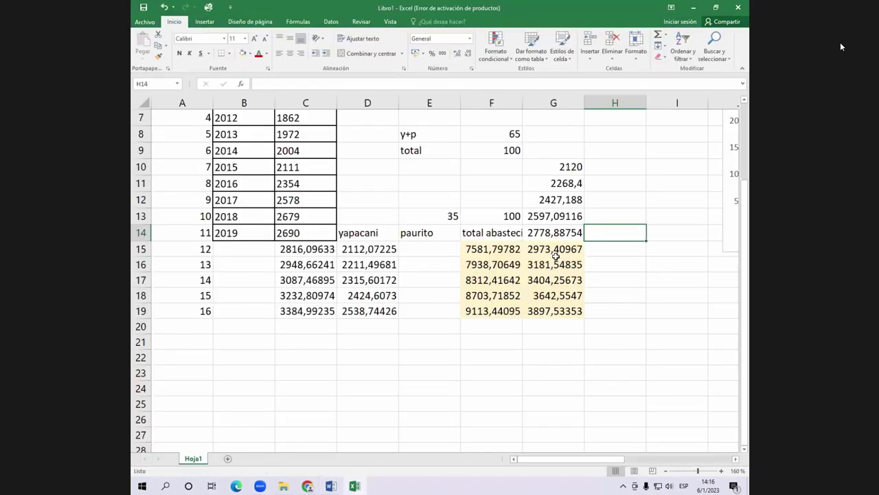
pyautogui.write('balance de materia prima')
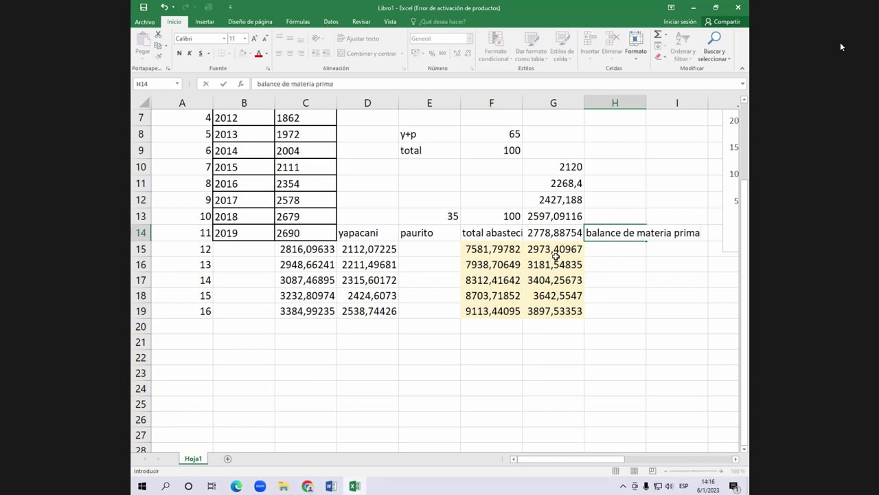
pyautogui.press('Return')
# Step: Calculate the raw material balance in H15 as =F15-G15 and fill the formula down to H19
pyautogui.write('=')
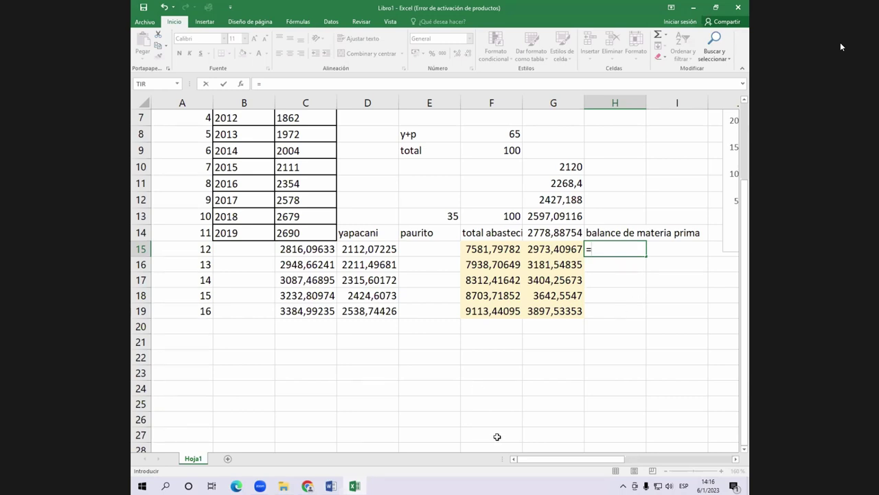
pyautogui.click(841, 46)
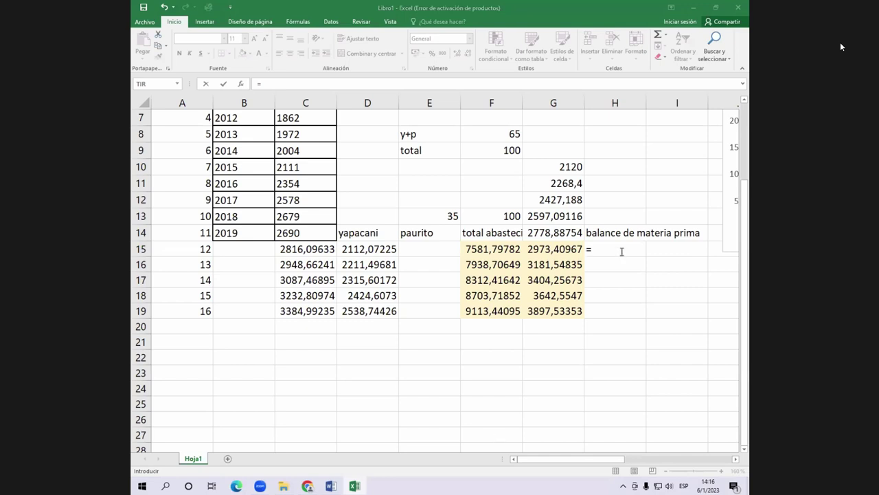
pyautogui.click(499, 248)
pyautogui.write('-')
pyautogui.click(549, 250)
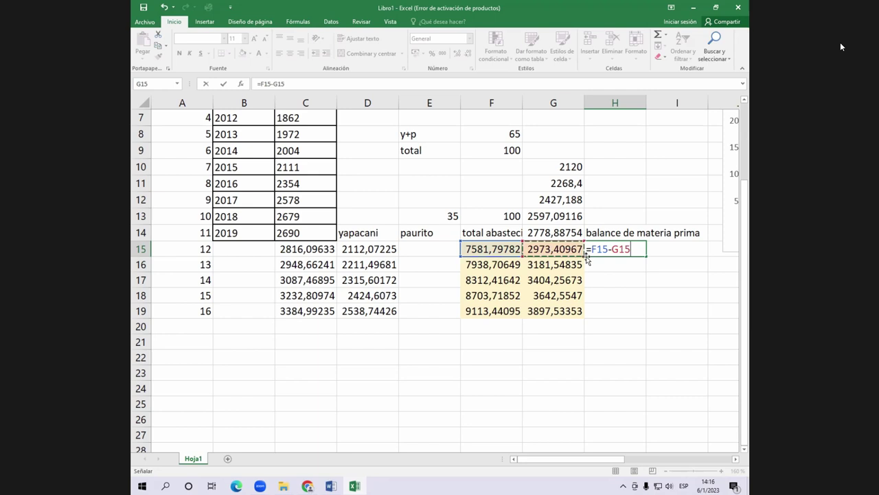
pyautogui.press('Return')
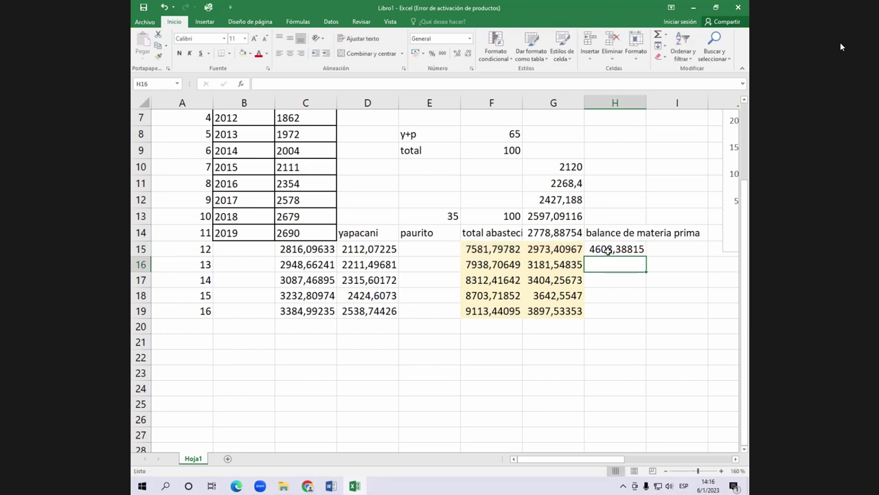
pyautogui.click(608, 250)
pyautogui.moveTo(646, 257); pyautogui.dragTo(628, 244)
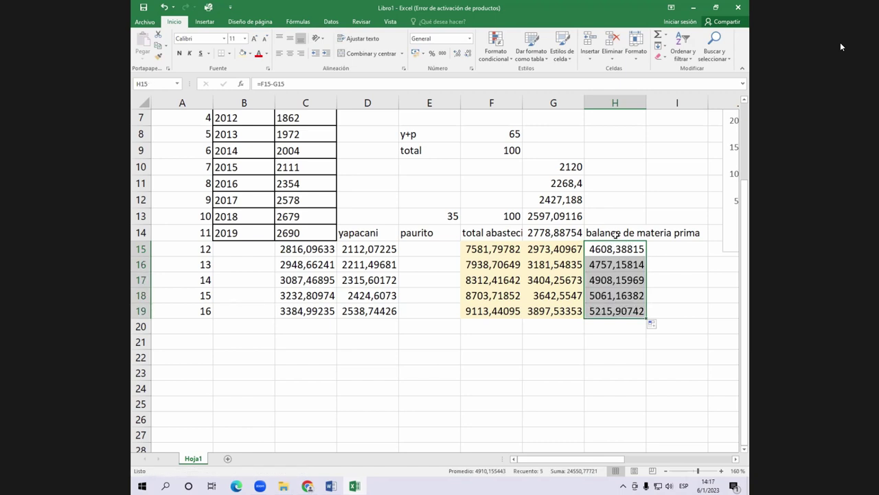
# Step: Wrap the text of the "balance de materia prima" heading in H14
pyautogui.click(605, 238)
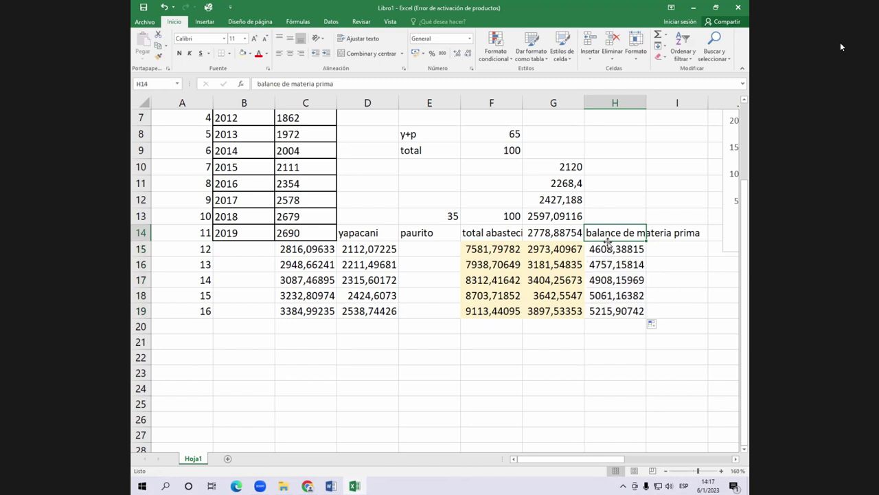
pyautogui.press('Down')
pyautogui.press('Down')
pyautogui.press('Up')
pyautogui.press('Up')
pyautogui.click(359, 38)
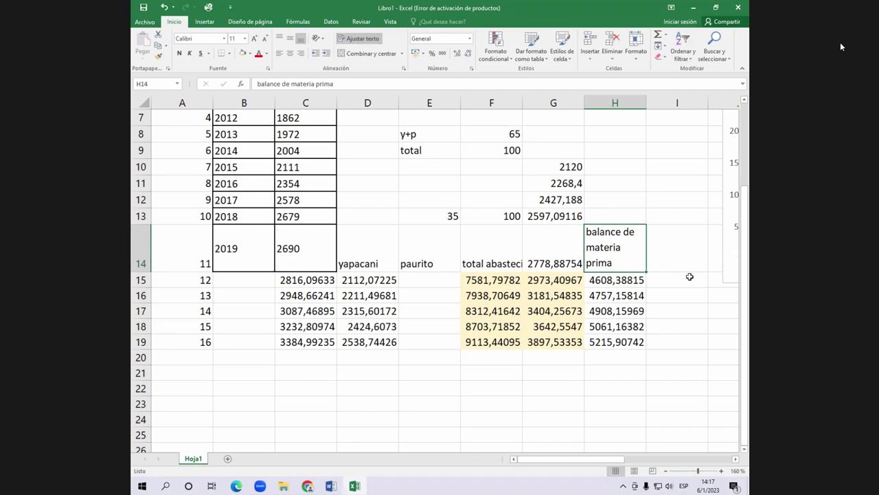
# Step: Extend the heading in H14 to read "balance de materia prima miles de kg"
pyautogui.press('F2')
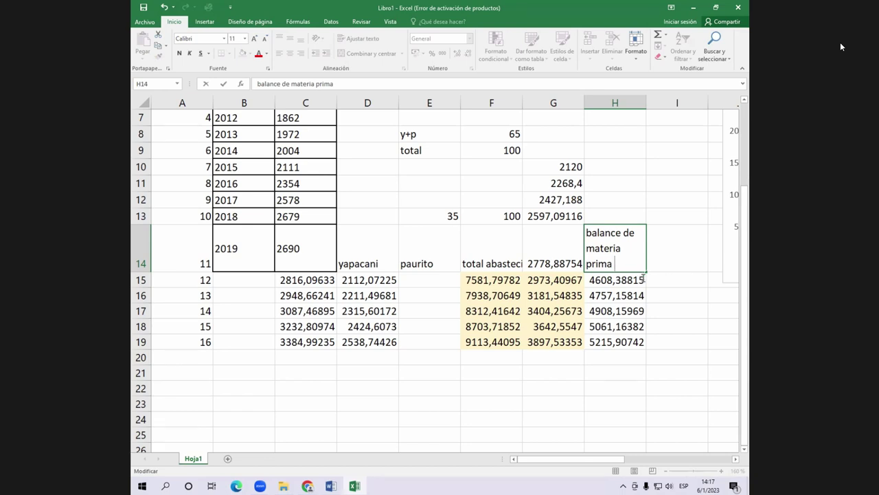
pyautogui.scroll(2, 643, 278)
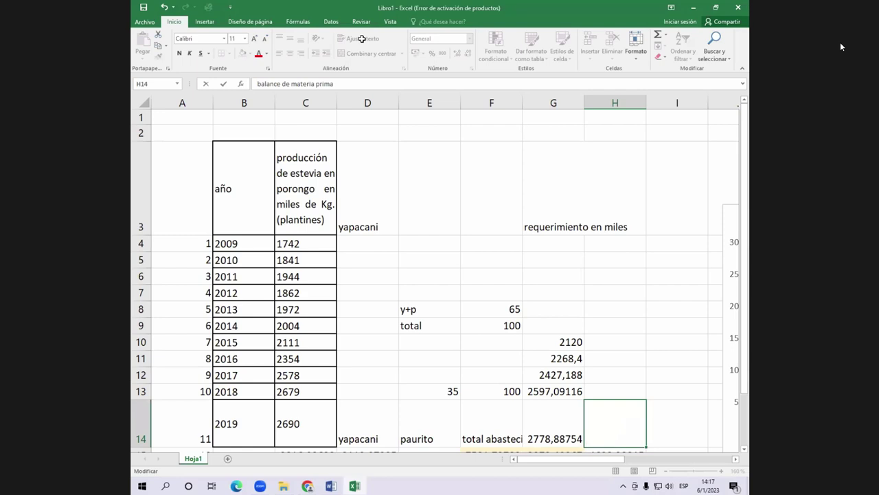
pyautogui.click(362, 39)
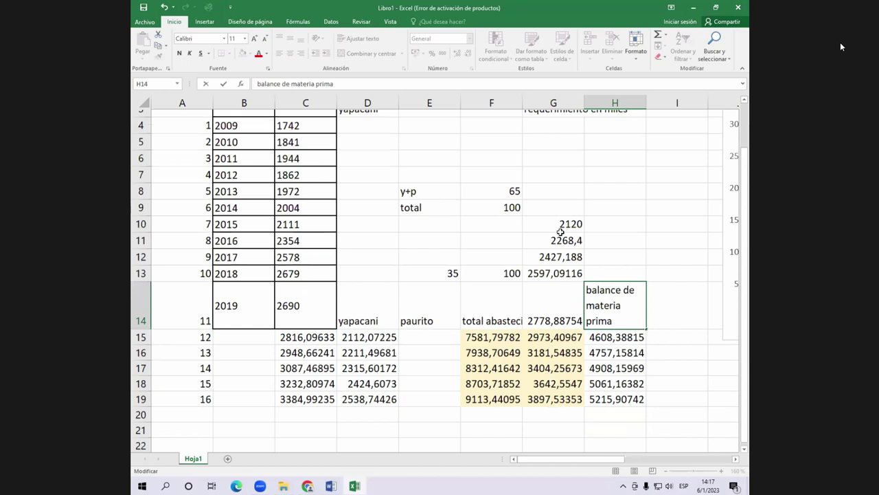
pyautogui.write('miles de kg')
pyautogui.press('Return')
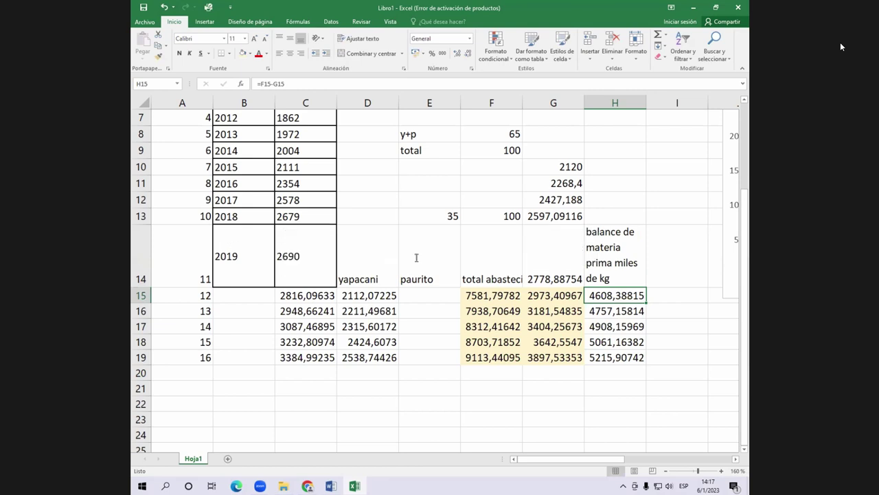
# Step: Switch to the Word exercise and read how much edulcorante the stevia yields, highlighting the stevia quantity and the grams produced
pyautogui.hotkey('alt', 'Tab')
pyautogui.hotkey('alt', 'Tab')
pyautogui.hotkey('alt', 'Tab')
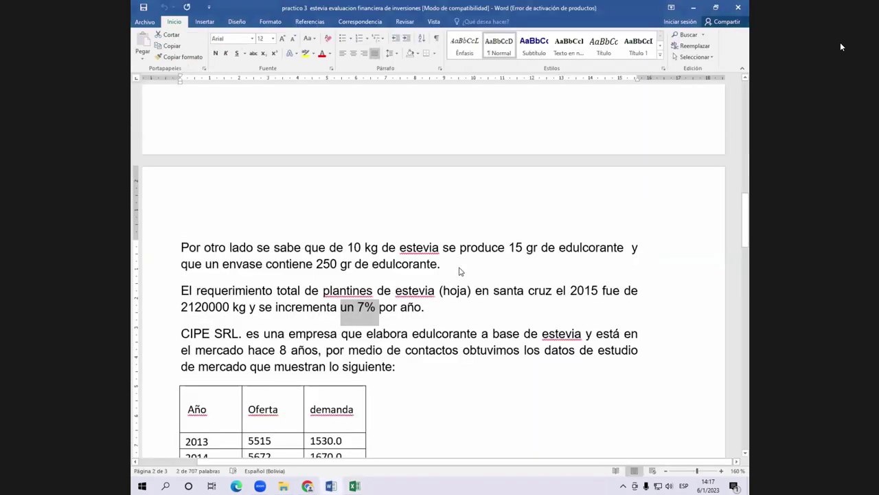
pyautogui.moveTo(230, 247); pyautogui.dragTo(448, 277)
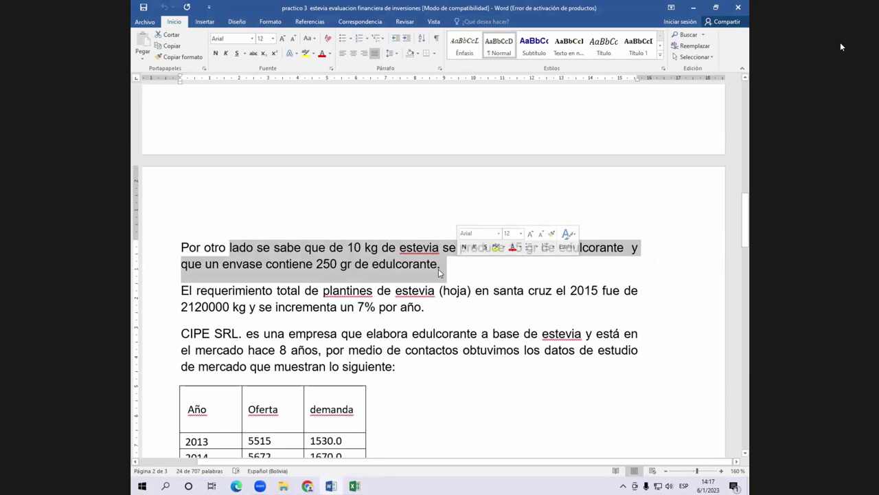
pyautogui.click(428, 266)
pyautogui.moveTo(347, 247); pyautogui.dragTo(440, 248)
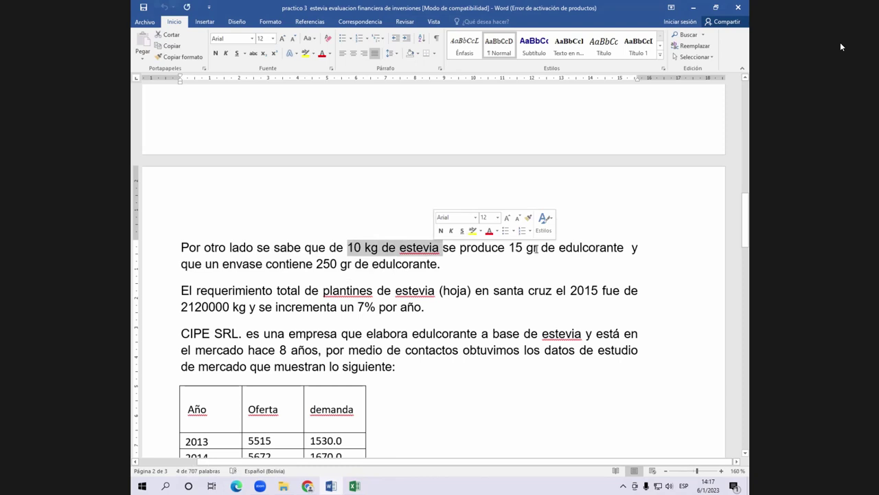
pyautogui.moveTo(538, 248); pyautogui.dragTo(509, 248)
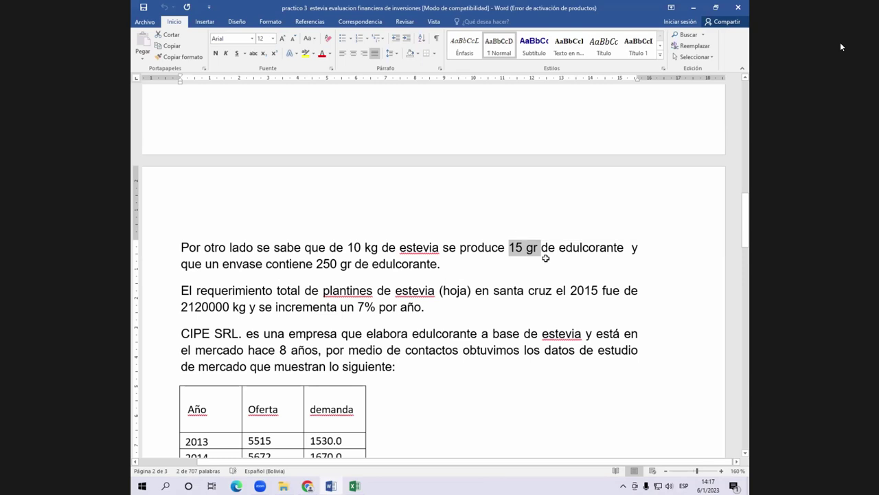
# Step: Return to Excel and enter the conversion data, 10 in H6 and 15 in I6, rechecking the yield in the Word exercise
pyautogui.hotkey('alt', 'Tab')
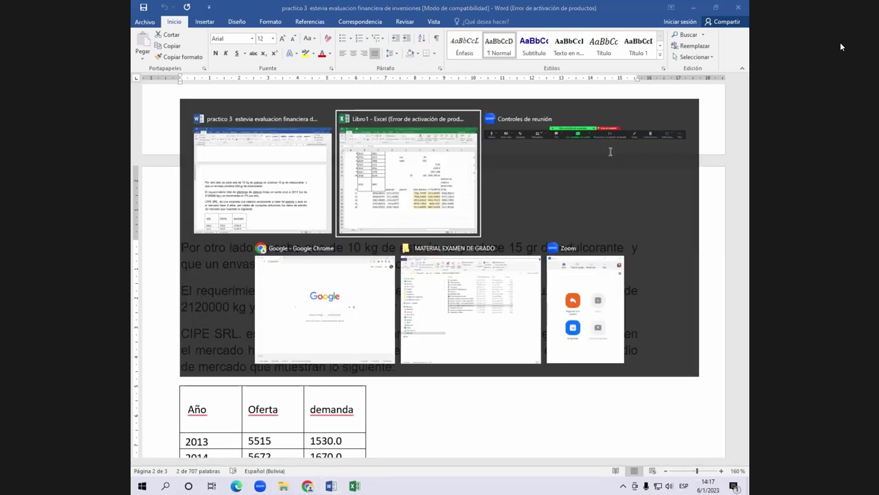
pyautogui.scroll(1, 610, 151)
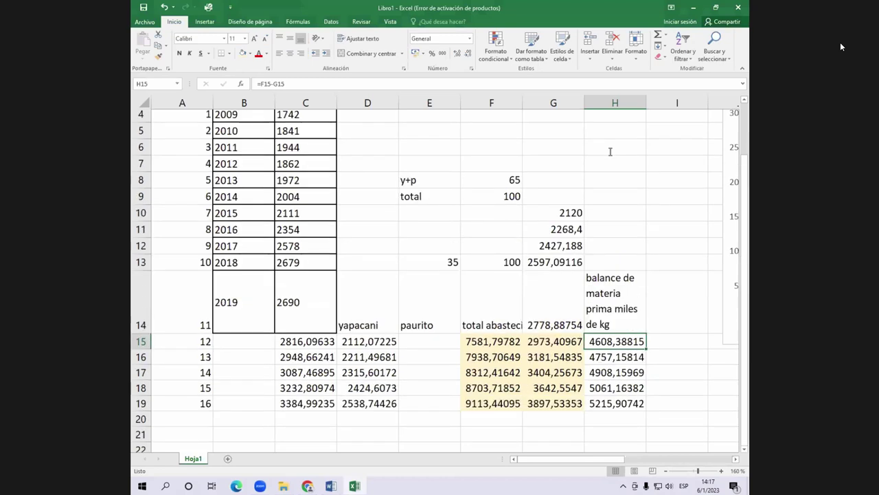
pyautogui.hotkey('alt', 'Tab')
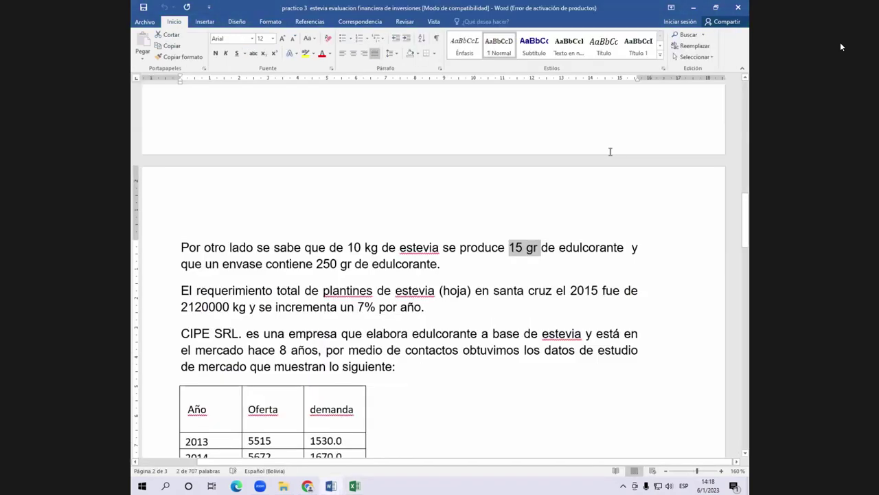
pyautogui.hotkey('alt', 'Tab')
pyautogui.press('Tab')
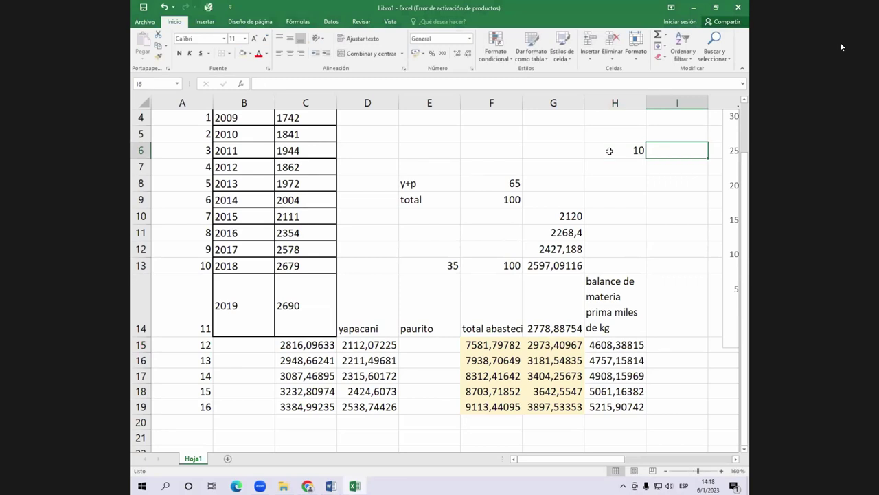
pyautogui.write('15')
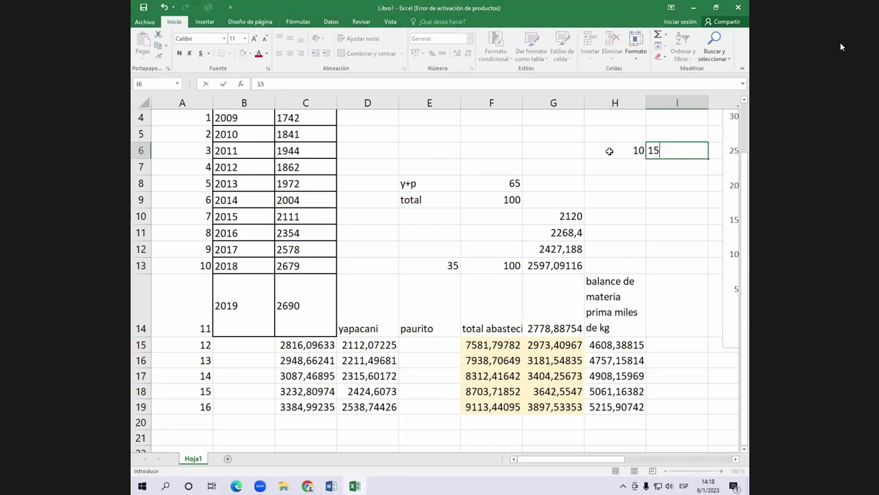
pyautogui.press('Tab')
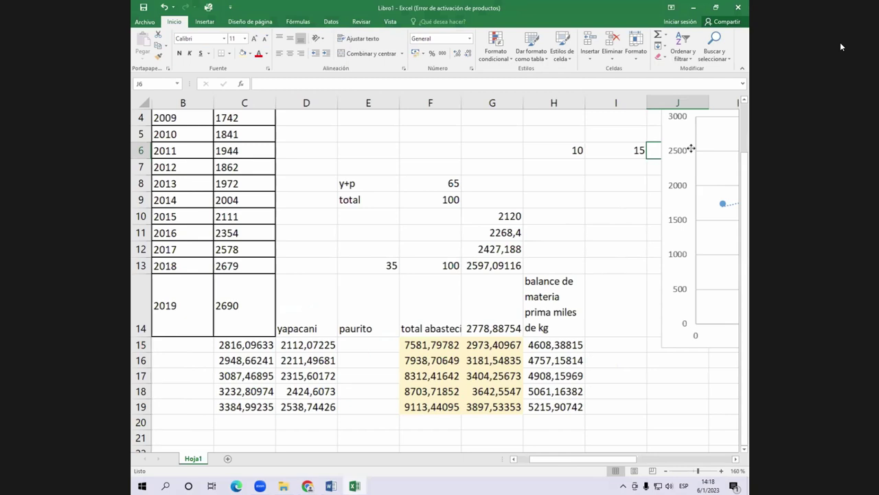
# Step: Move the chart clear of column J, multiply H15 by 1000 in I15 and fill the formula down to I19
pyautogui.press('Left')
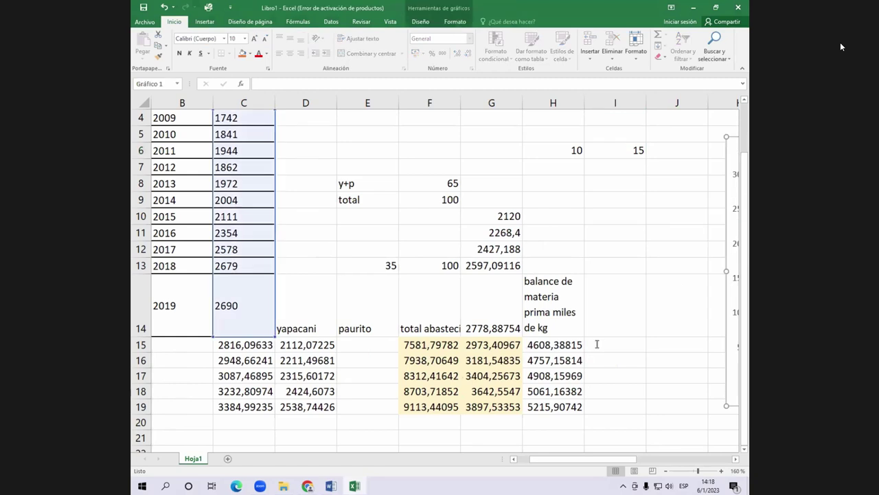
pyautogui.click(597, 344)
pyautogui.click(596, 344)
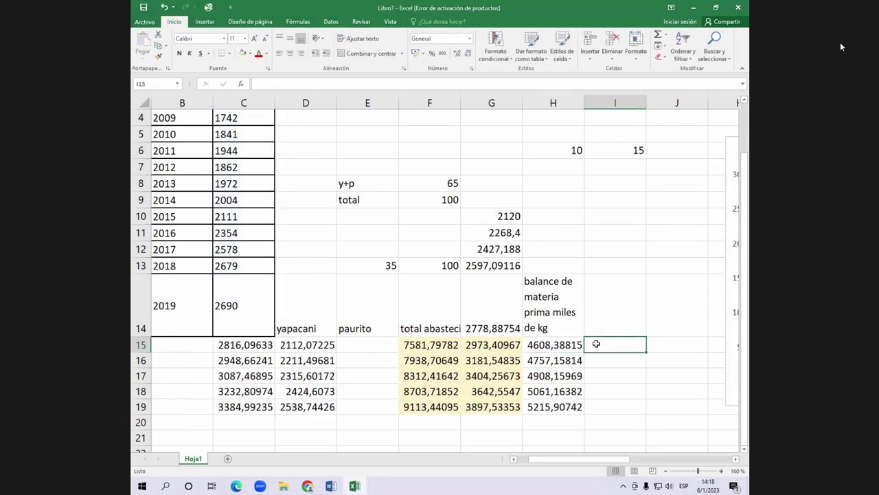
pyautogui.write('=')
pyautogui.press('Left')
pyautogui.write('*1000')
pyautogui.press('Return')
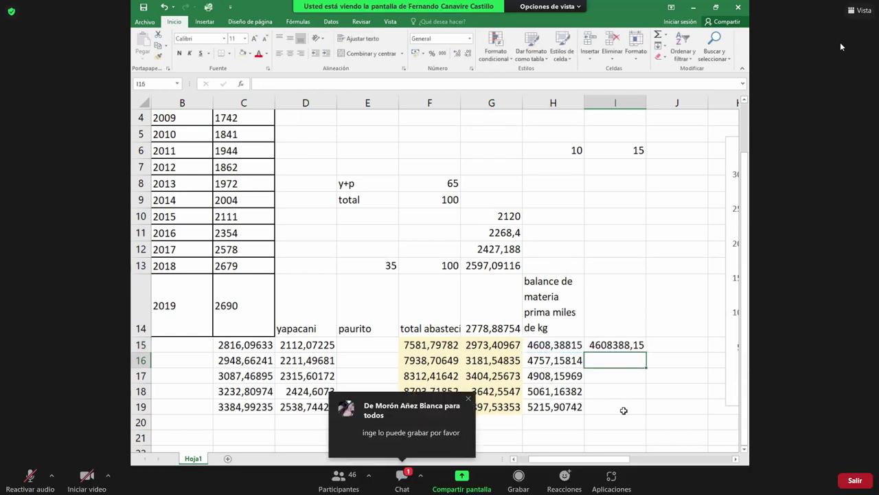
pyautogui.click(615, 347)
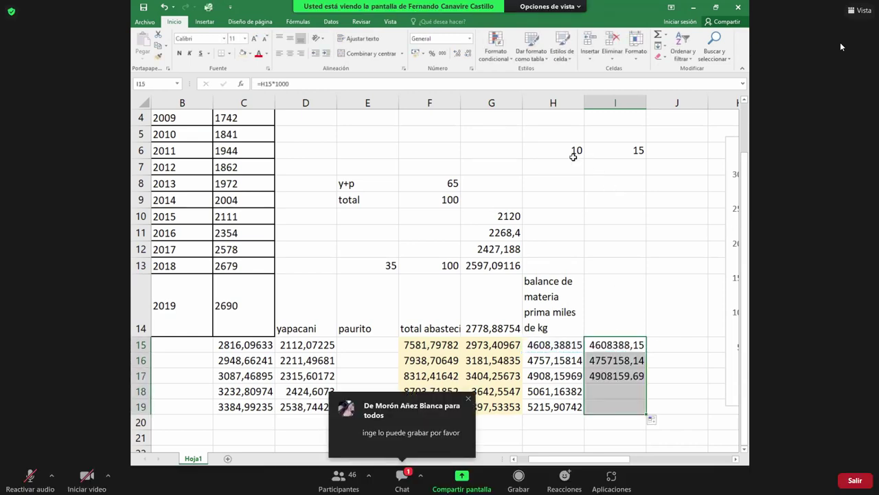
# Step: Add the second row of the conversion proportion, with x in H7 and =250 in I7
pyautogui.click(553, 151)
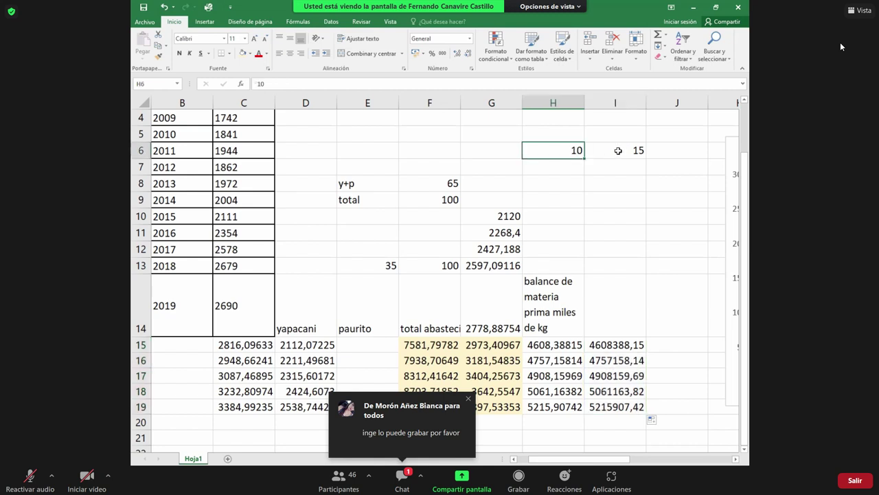
pyautogui.click(617, 151)
pyautogui.click(553, 166)
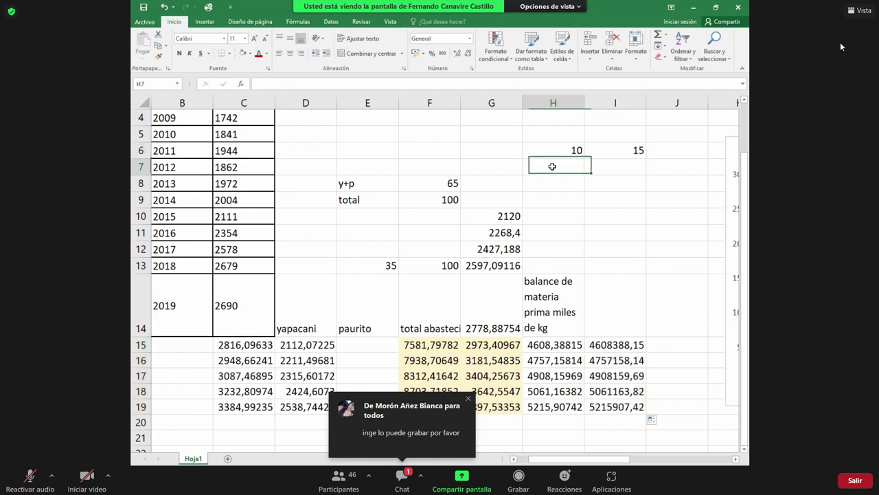
pyautogui.write('x')
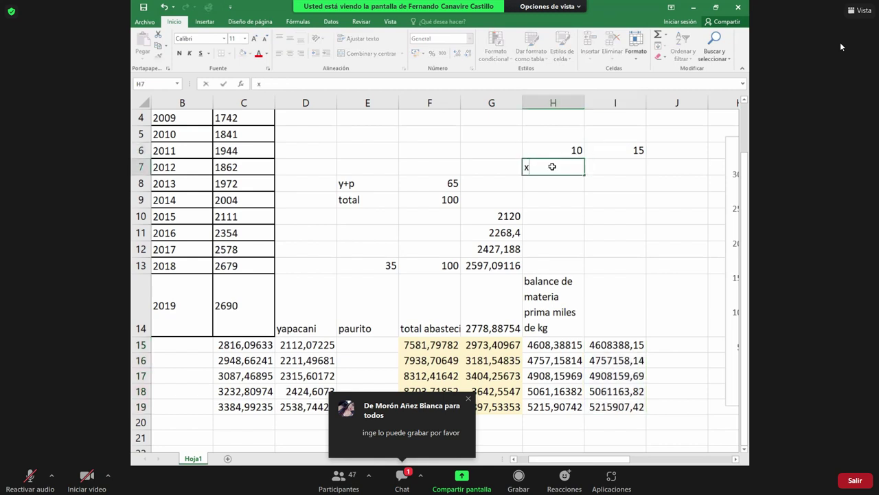
pyautogui.press('Return')
pyautogui.press('Right')
pyautogui.press('Up')
pyautogui.write('=')
pyautogui.write('250')
pyautogui.press('Return')
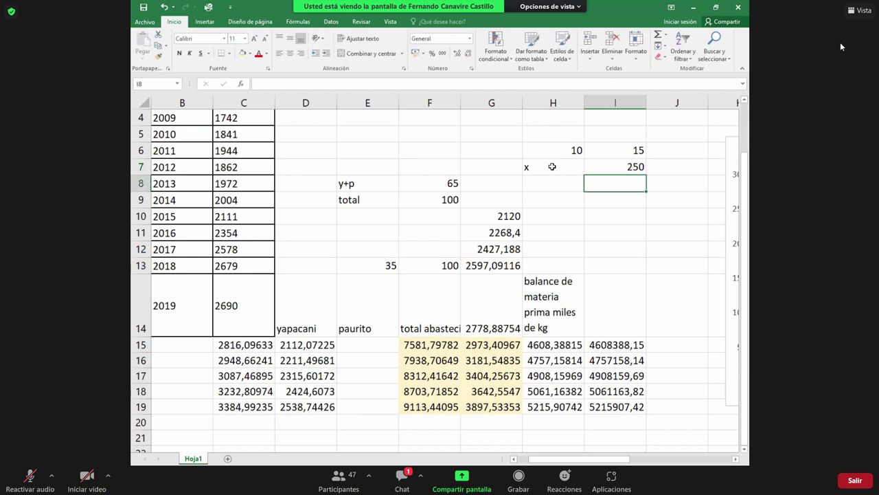
pyautogui.press('Up')
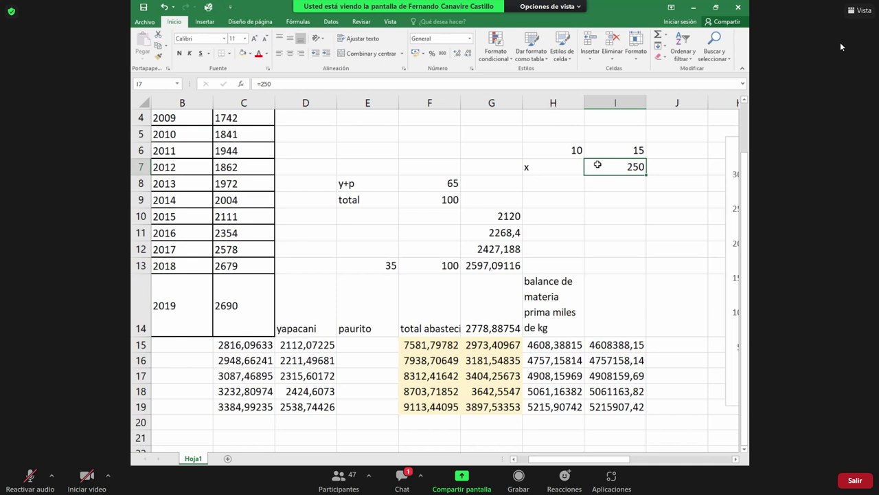
pyautogui.click(552, 150)
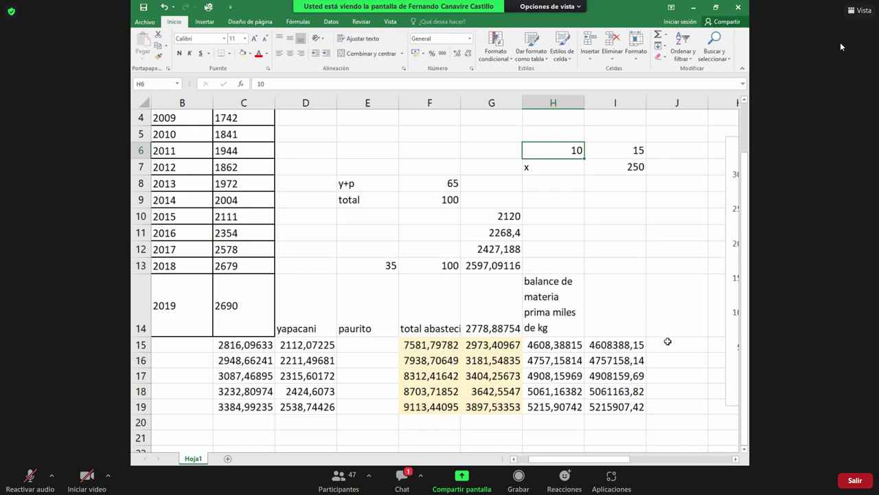
pyautogui.click(666, 344)
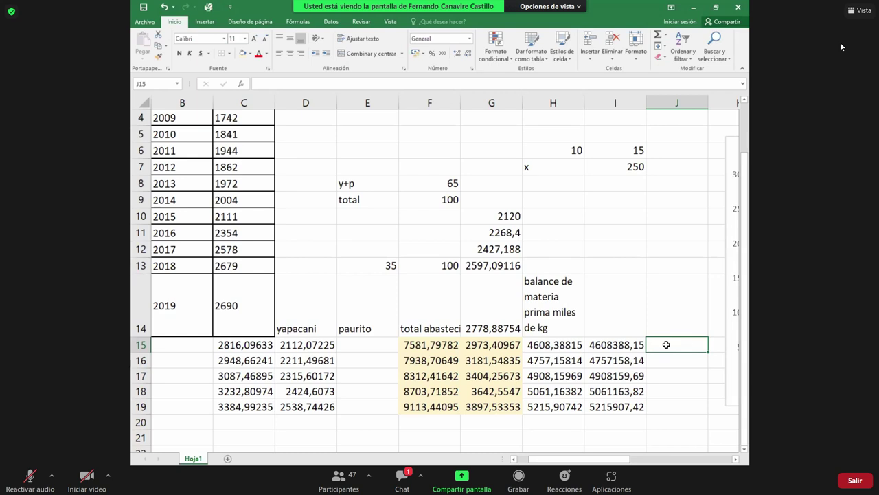
pyautogui.click(558, 150)
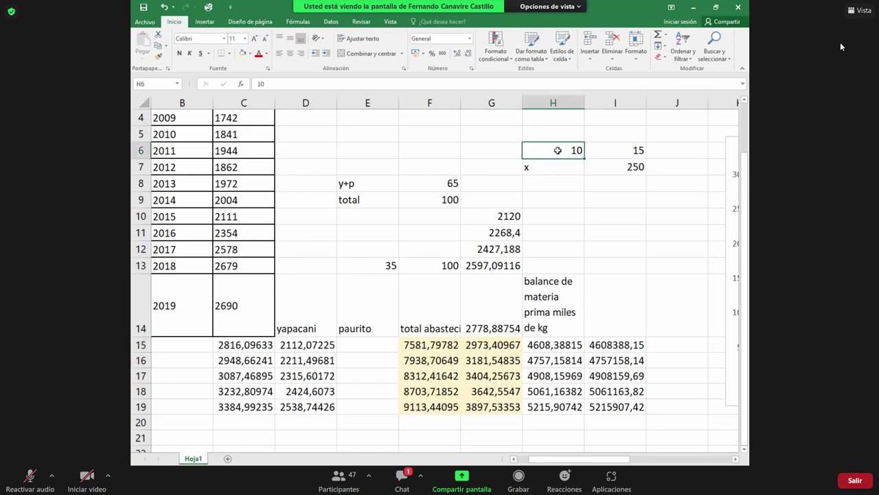
pyautogui.click(613, 151)
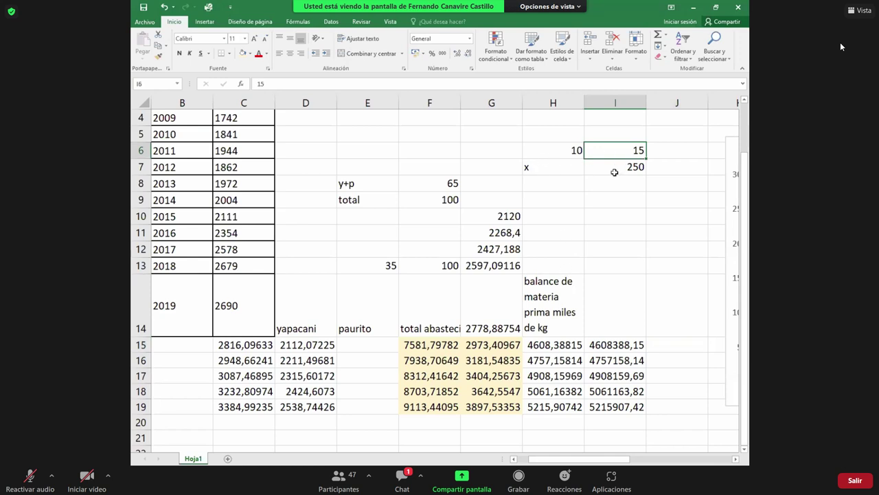
pyautogui.press('Down')
pyautogui.press('Left')
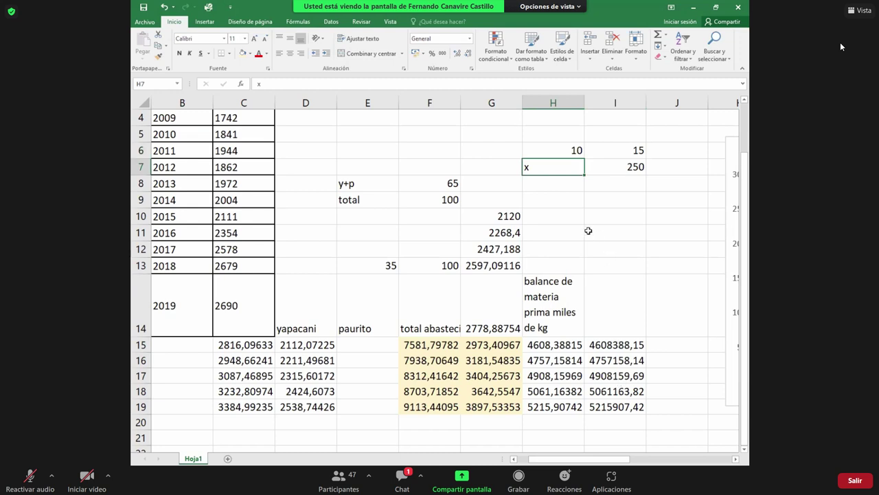
# Step: Add a third row to the proportion, referencing I15 in H8 and entering XX in I8
pyautogui.click(561, 183)
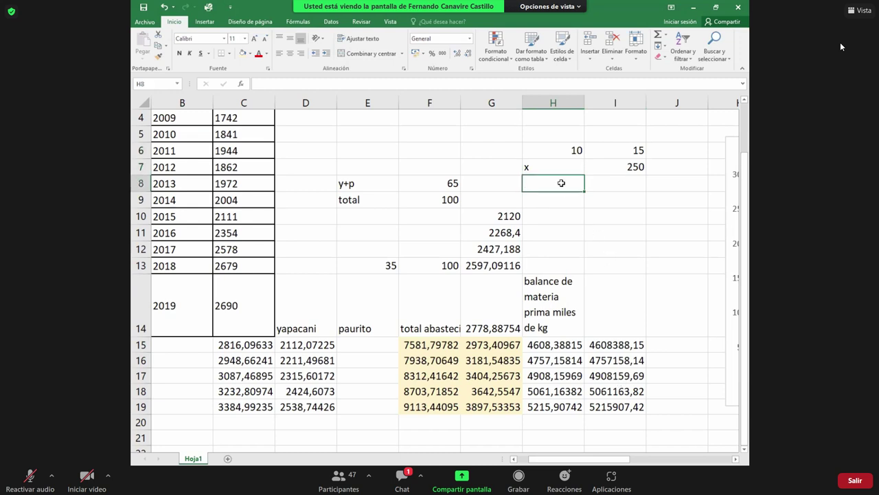
pyautogui.doubleClick(561, 183)
pyautogui.write('=')
pyautogui.press('Down')
pyautogui.press('Down')
pyautogui.press('Down')
pyautogui.press('Down')
pyautogui.press('Down')
pyautogui.press('Right')
pyautogui.press('Down')
pyautogui.press('Down')
pyautogui.press('Down')
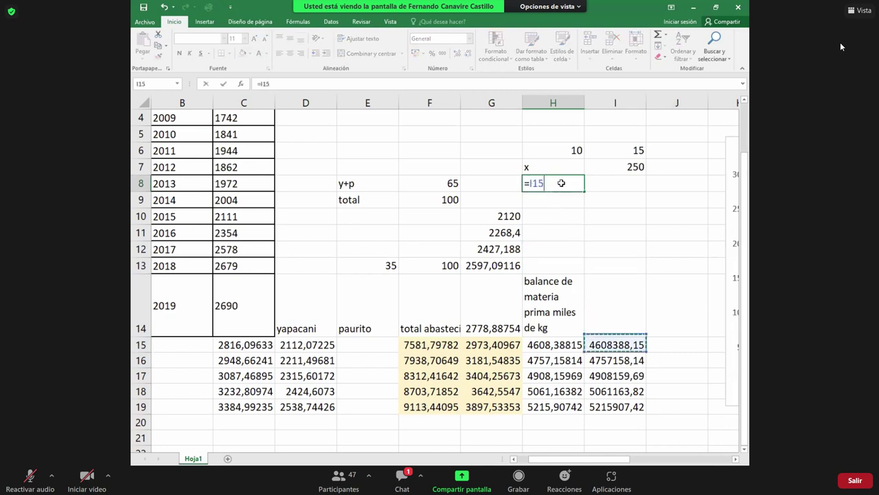
pyautogui.press('Up')
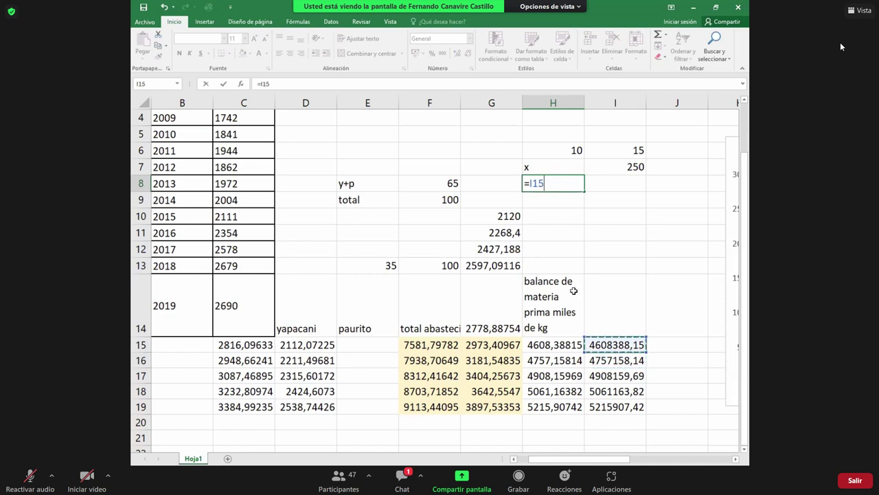
pyautogui.press('Tab')
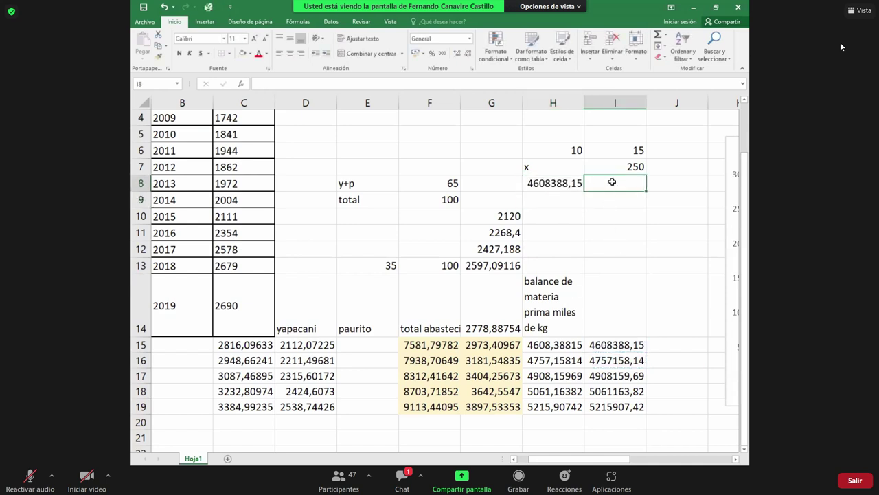
pyautogui.write('XX')
pyautogui.press('Return')
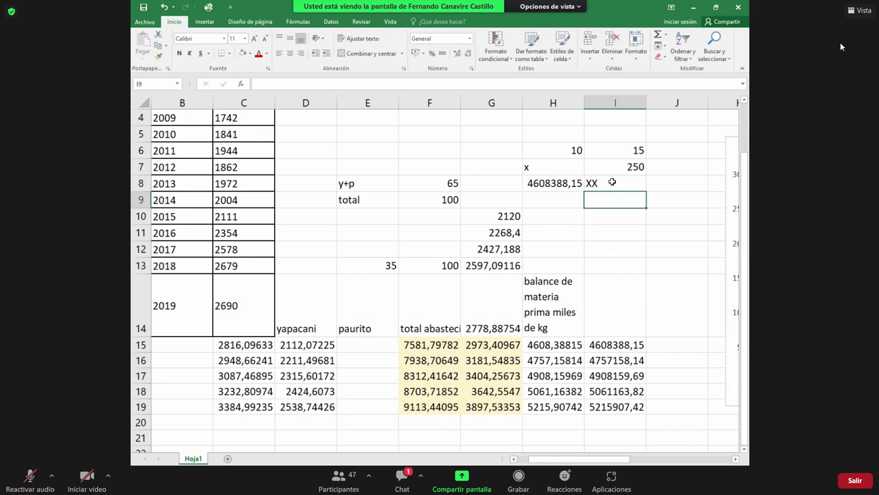
pyautogui.click(612, 182)
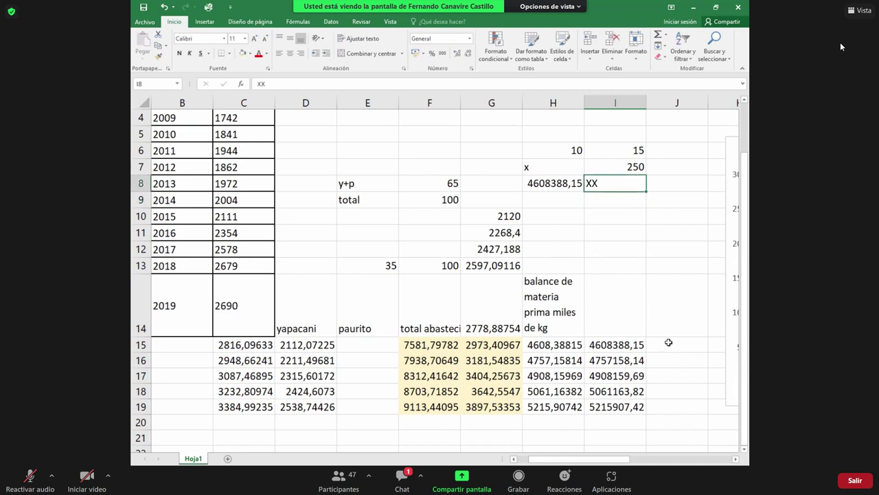
# Step: Calculate the edulcorante yield in J15 with the formula =I15*15/10
pyautogui.click(668, 342)
pyautogui.write('=')
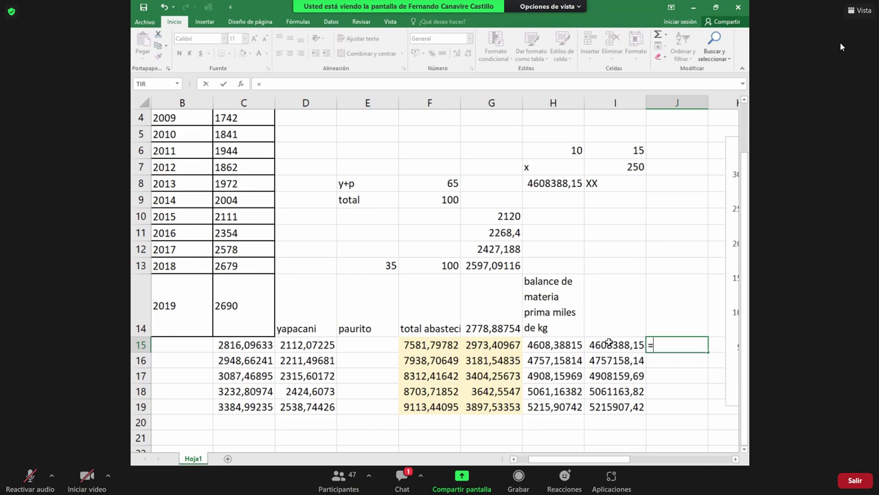
pyautogui.click(609, 344)
pyautogui.write('*15/10')
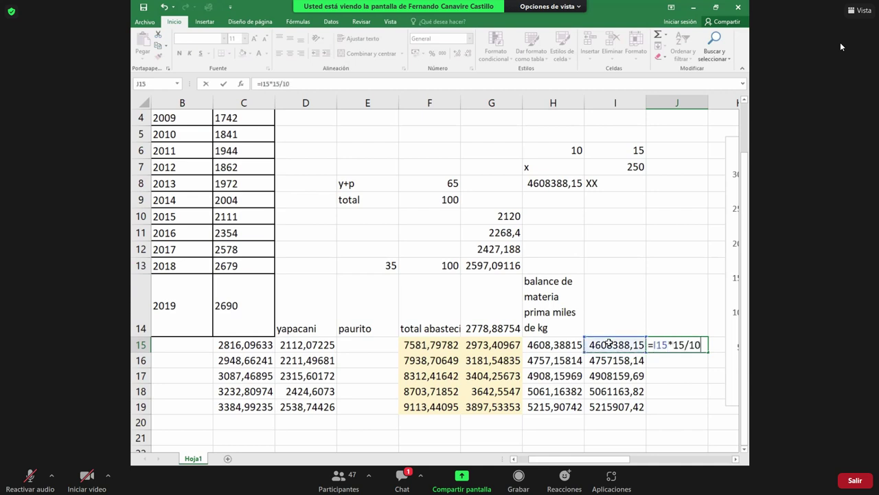
pyautogui.press('Return')
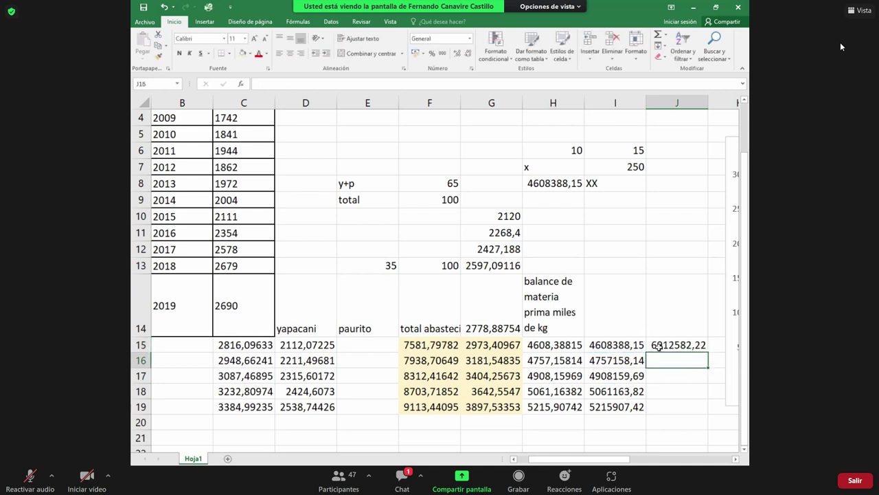
pyautogui.click(670, 346)
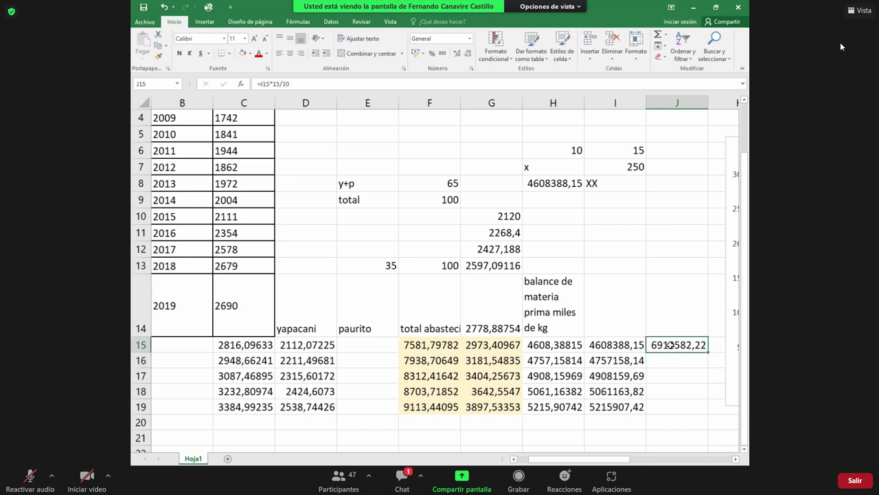
# Step: Change the J15 formula to =(I15*15/10)/250
pyautogui.doubleClick(673, 345)
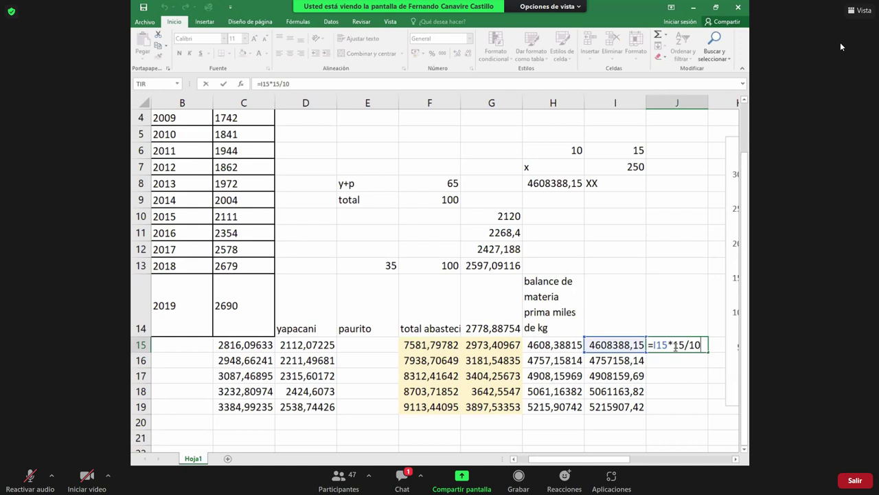
pyautogui.write(')')
pyautogui.press('Left')
pyautogui.press('Left')
pyautogui.press('Left')
pyautogui.press('Left')
pyautogui.write('(')
pyautogui.press('End')
pyautogui.write('/250')
pyautogui.press('Return')
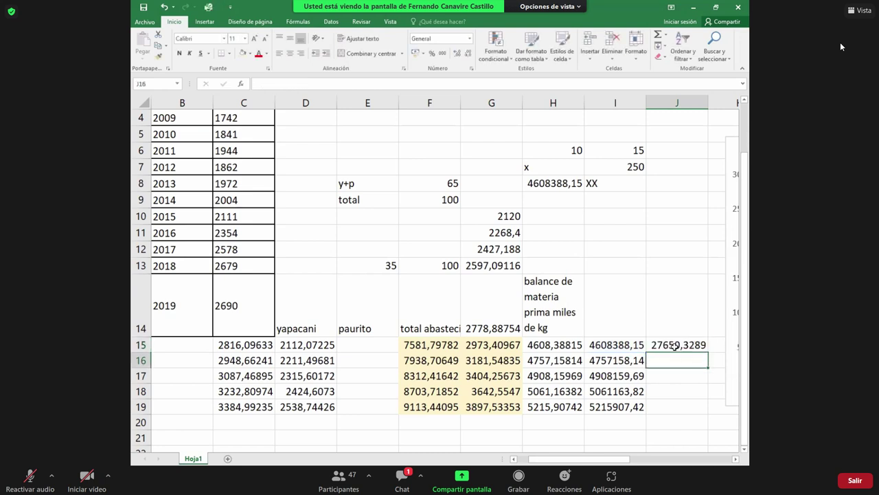
pyautogui.press('Up')
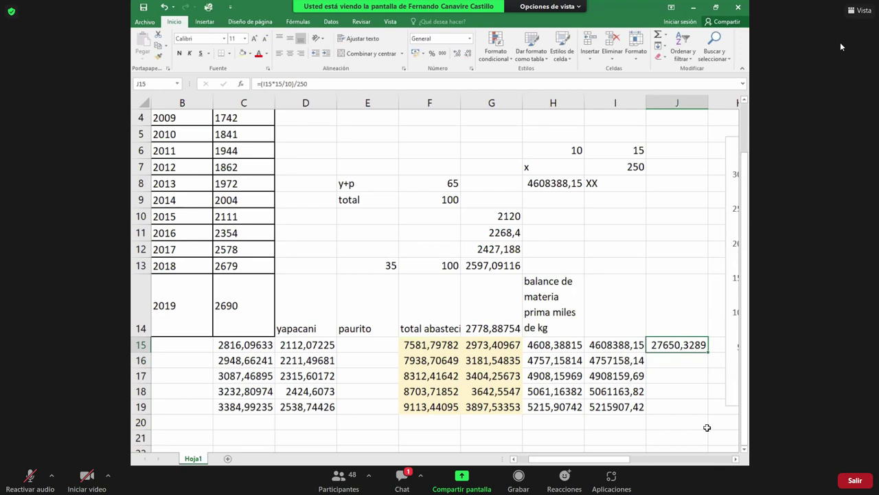
# Step: Wrap the J15 formula in ENTERO to return whole units, =ENTERO((I15*15/10)/250), and fill it down to J19
pyautogui.press('Right')
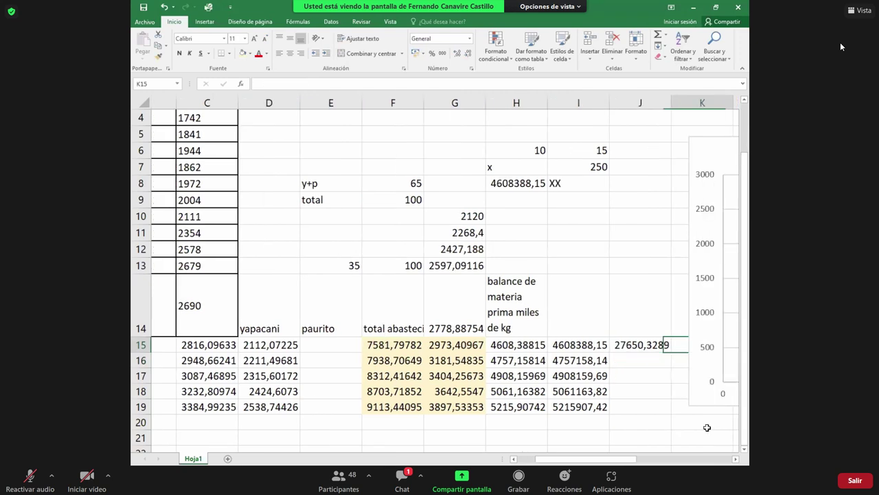
pyautogui.hscroll(1, 446, 274)
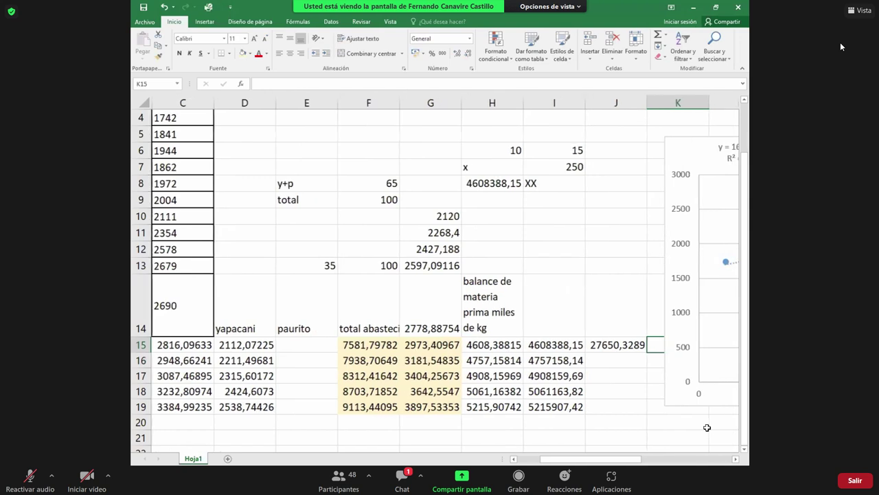
pyautogui.press('Right')
pyautogui.press('Left')
pyautogui.press('Left')
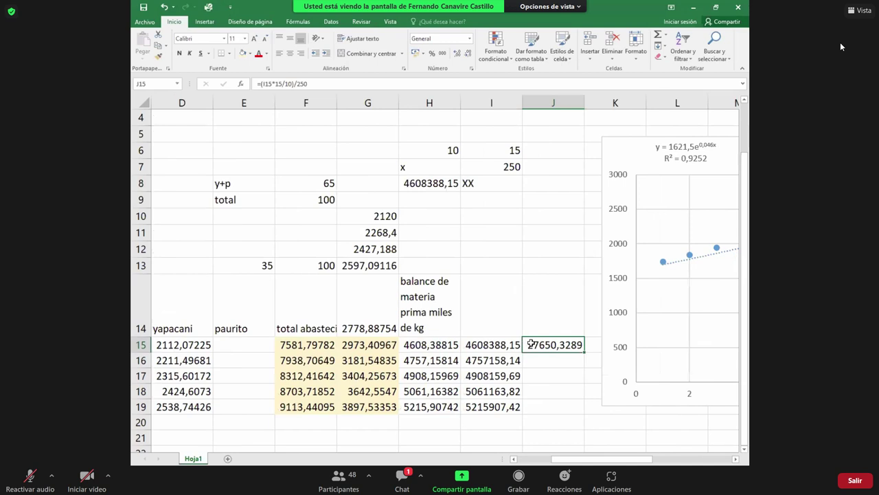
pyautogui.doubleClick(531, 346)
pyautogui.write('entero(')
pyautogui.press('End')
pyautogui.write(')')
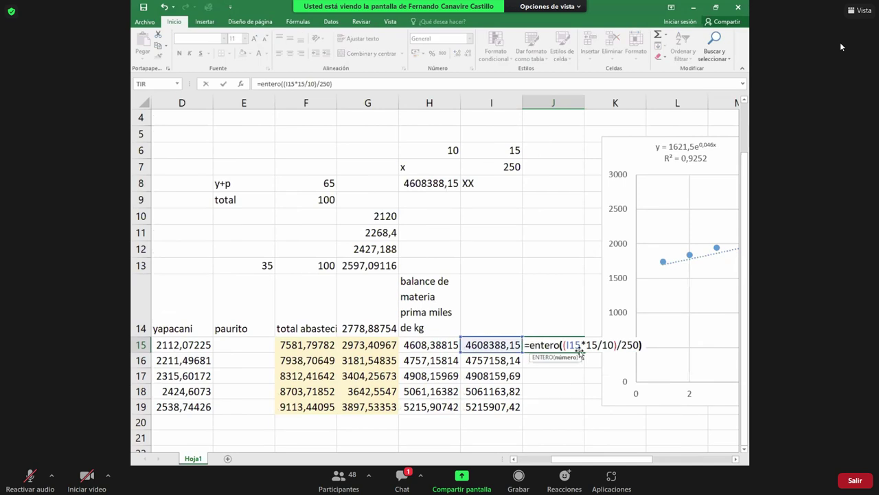
pyautogui.press('Return')
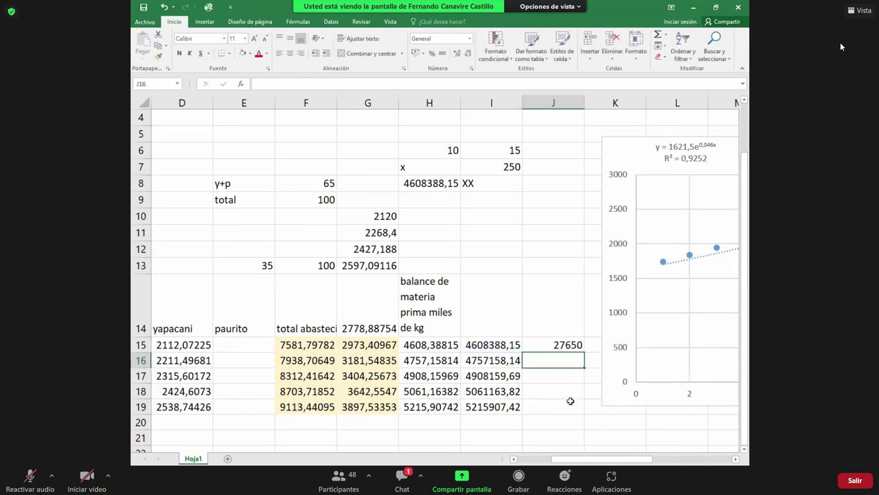
pyautogui.click(553, 345)
pyautogui.moveTo(584, 352); pyautogui.dragTo(570, 407)
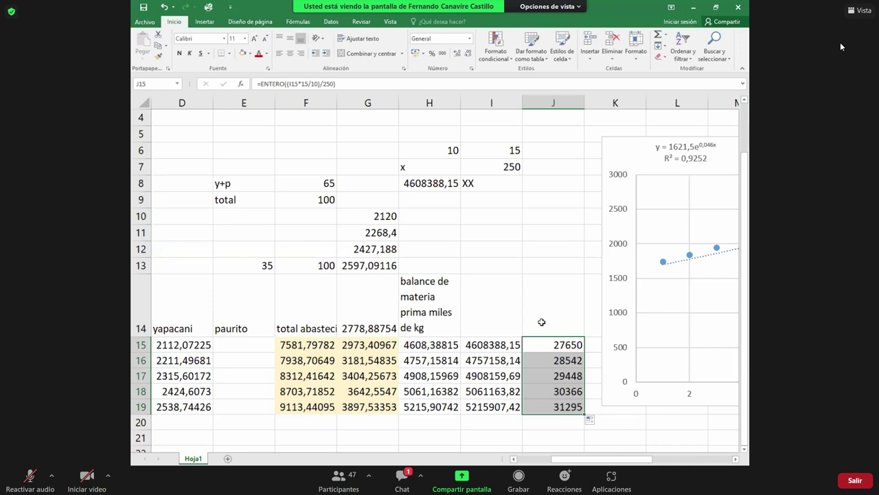
# Step: Enter the heading "bmp en pt" in J14 and select the column from J14 to J19
pyautogui.click(541, 321)
pyautogui.write('bmp en pt')
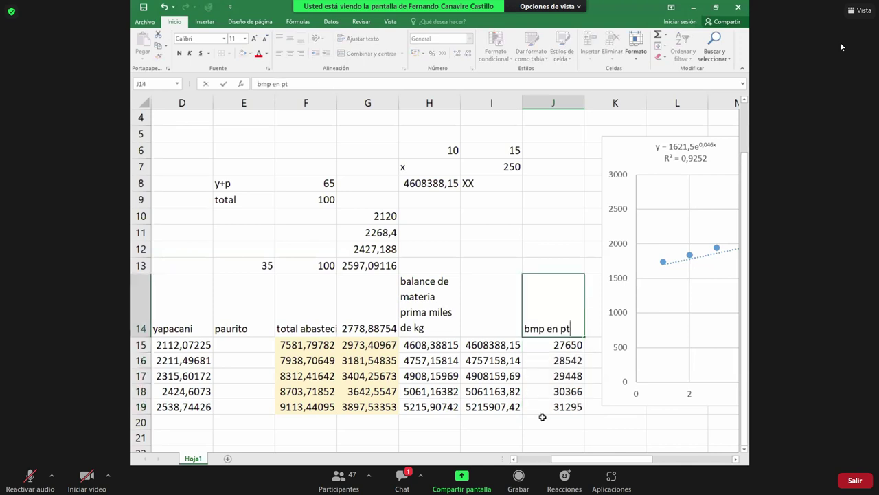
pyautogui.press('Return')
pyautogui.click(568, 329)
pyautogui.hotkey('ctrl', 'shift', 'Down')
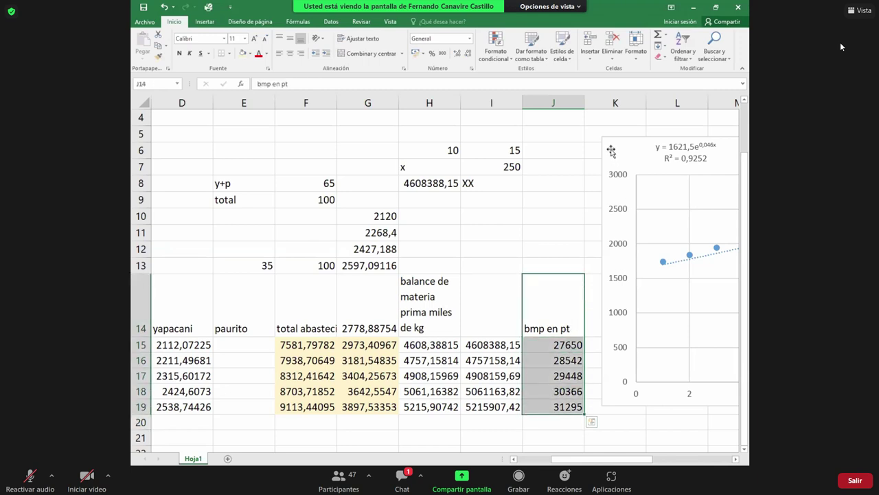
# Step: Move the chart away from the bmp en pt column and select its values in J15:J19
pyautogui.moveTo(704, 197); pyautogui.dragTo(544, 360)
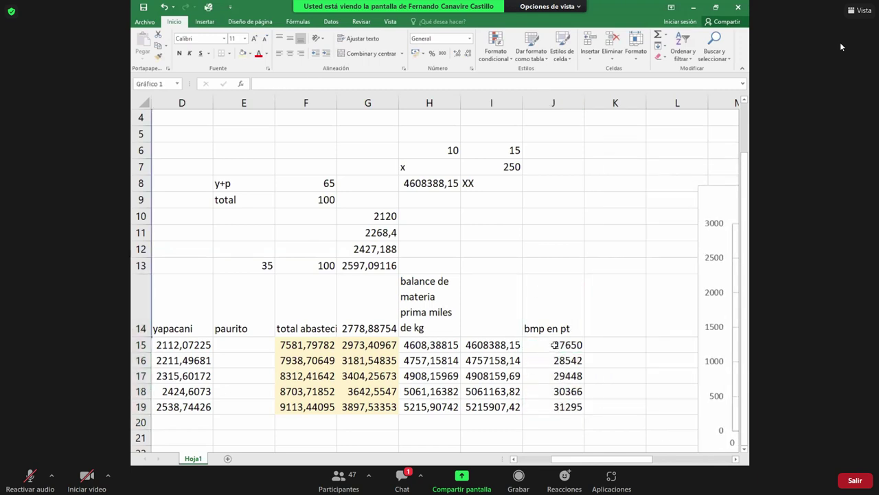
pyautogui.click(551, 344)
pyautogui.keyDown('shift'); pyautogui.click(553, 407); pyautogui.keyUp('shift')
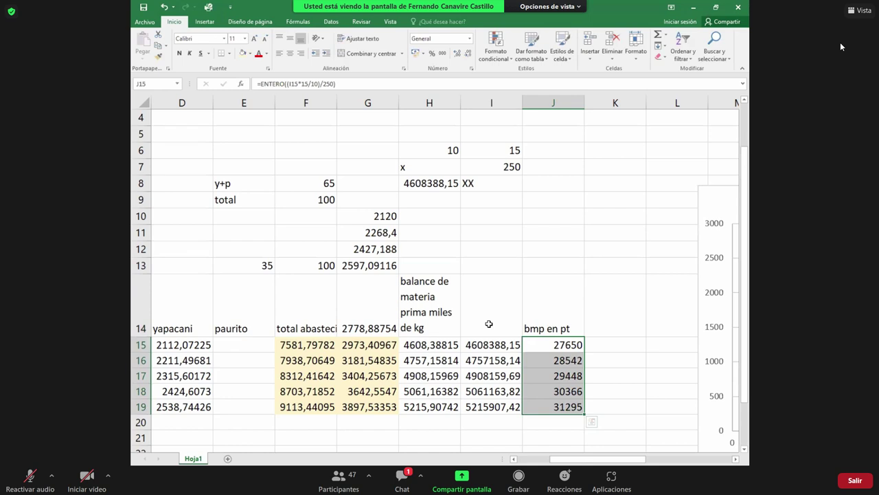
# Step: Go to cell A21 in the empty area below the projections and acknowledge the meeting recording notice
pyautogui.press('Left')
pyautogui.press('Left')
pyautogui.press('Left')
pyautogui.press('Left')
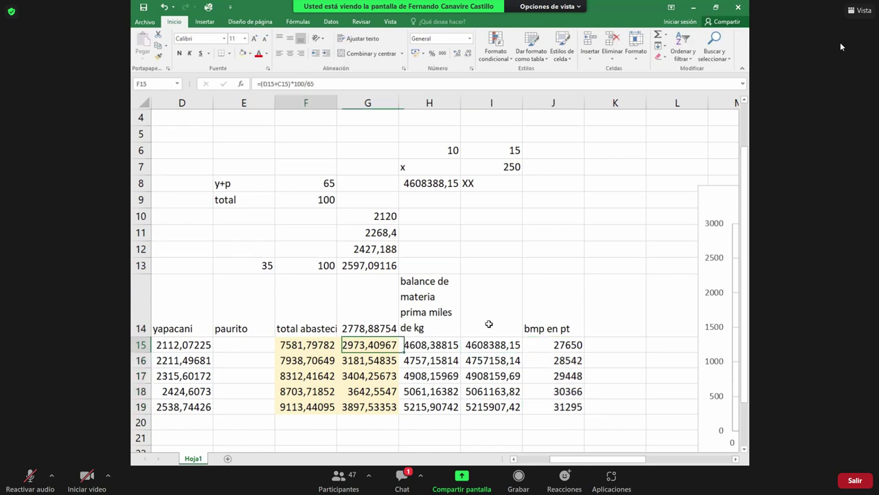
pyautogui.press('Left')
pyautogui.press('Left')
pyautogui.press('Left')
pyautogui.press('Left')
pyautogui.press('Left')
pyautogui.press('Down')
pyautogui.press('Down')
pyautogui.press('Down')
pyautogui.press('Down')
pyautogui.press('Down')
pyautogui.press('Down')
pyautogui.press('Down')
pyautogui.press('Down')
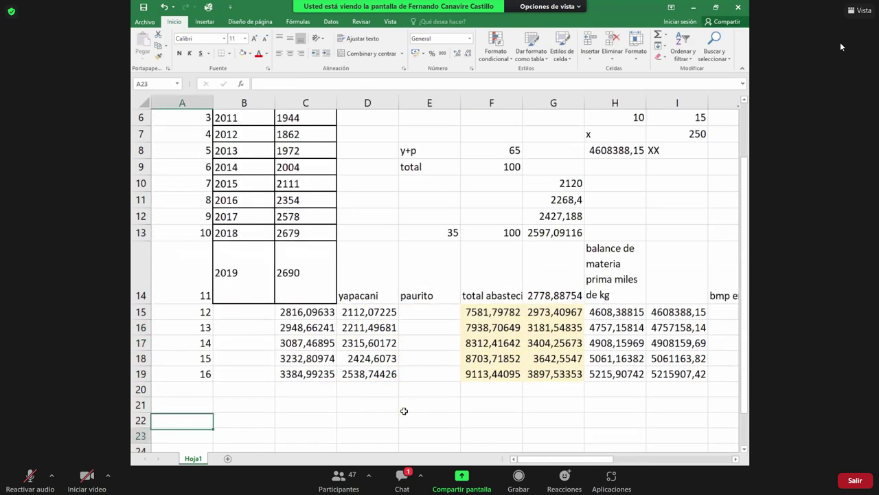
pyautogui.press('Up')
pyautogui.press('Up')
pyautogui.scroll(-3, 403, 412)
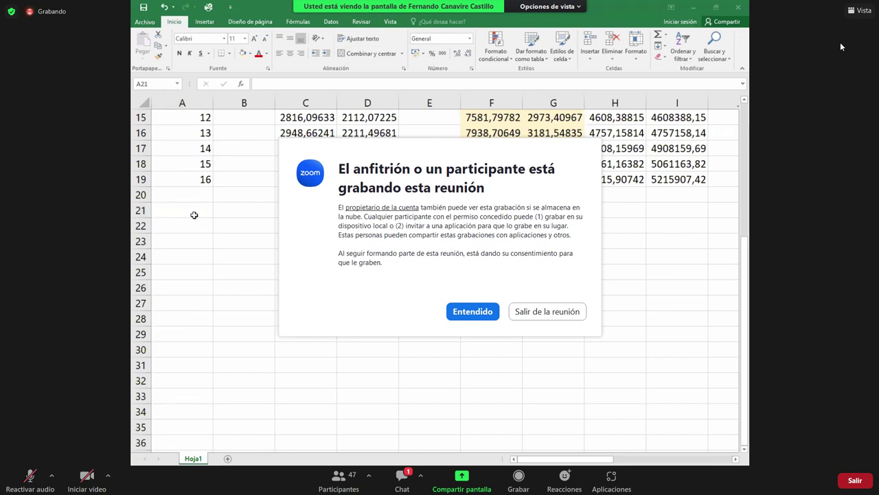
pyautogui.click(464, 316)
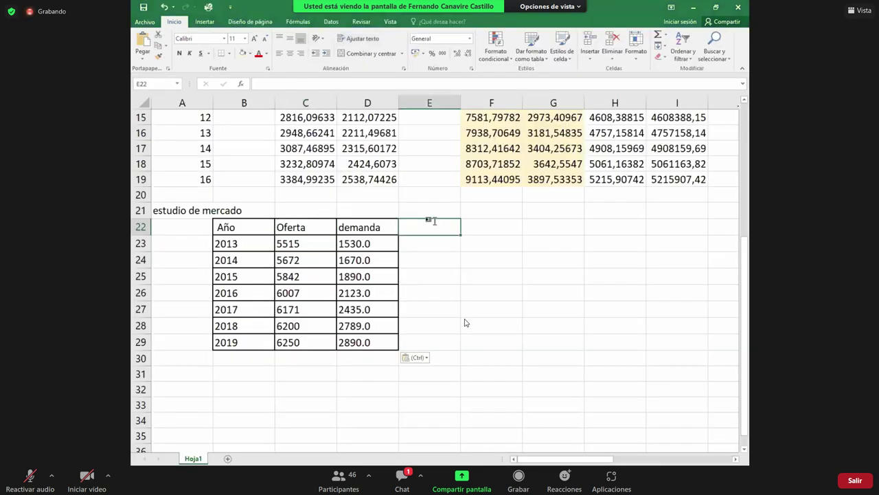
# Step: Enter the heading "importacion" in E22 and check the exportación statement in the Word exercise document before returning to Excel
pyautogui.write('ion')
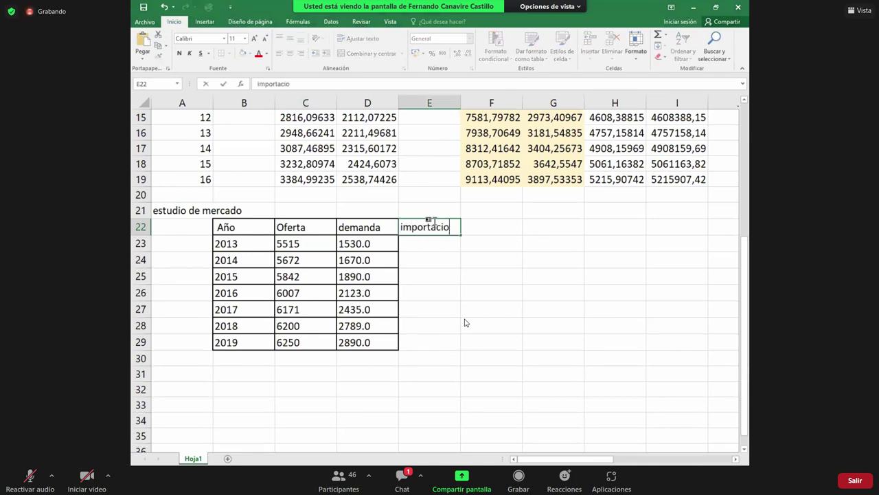
pyautogui.press('Tab')
pyautogui.hotkey('alt', 'Tab')
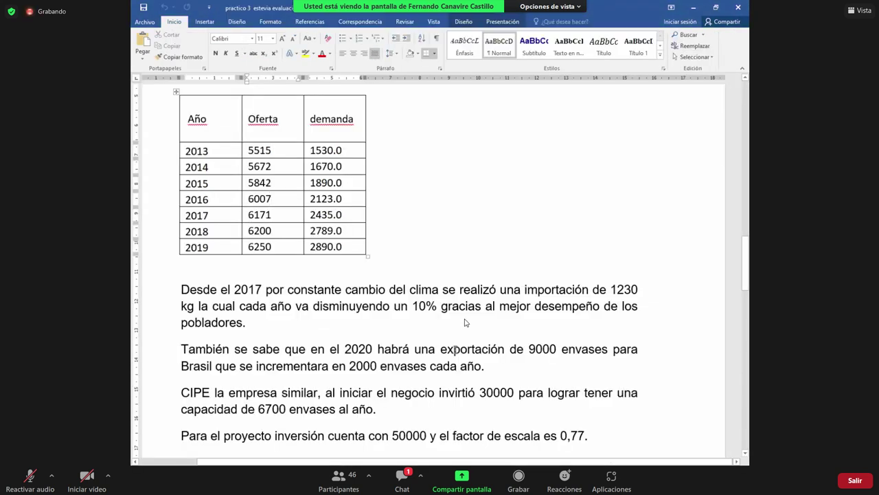
pyautogui.doubleClick(494, 351)
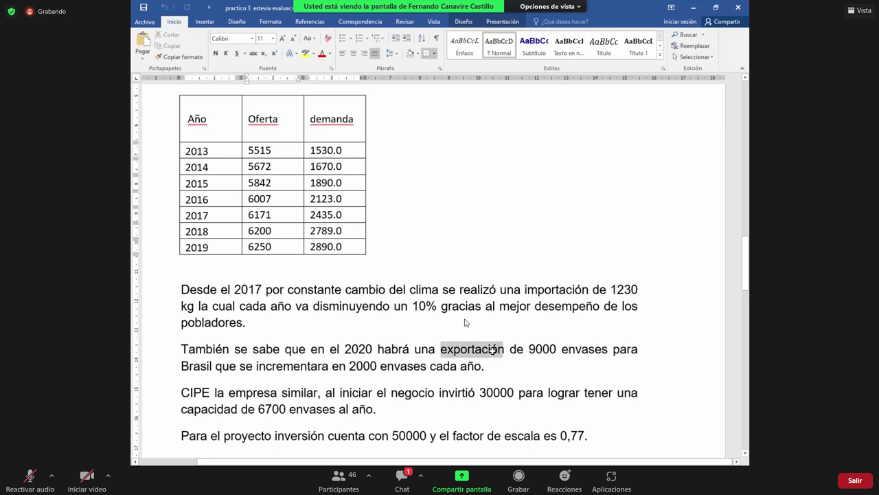
pyautogui.hotkey('alt', 'Tab')
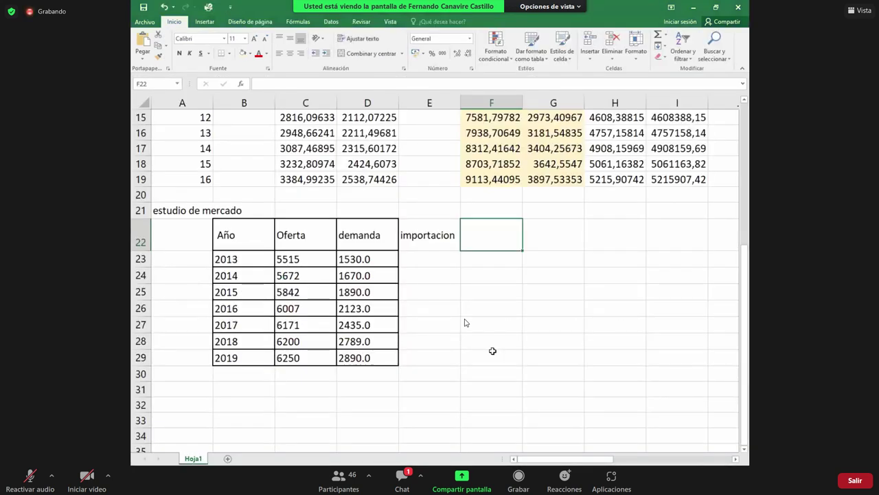
# Step: Enter the headings "exportacion" in F22 and "balance de mercado" in G22
pyautogui.write('exportacion')
pyautogui.press('Tab')
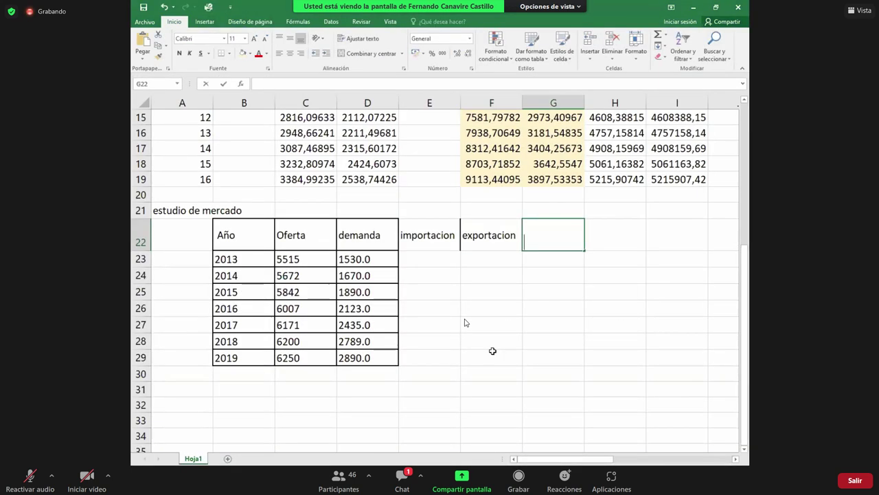
pyautogui.write('balance de mercado')
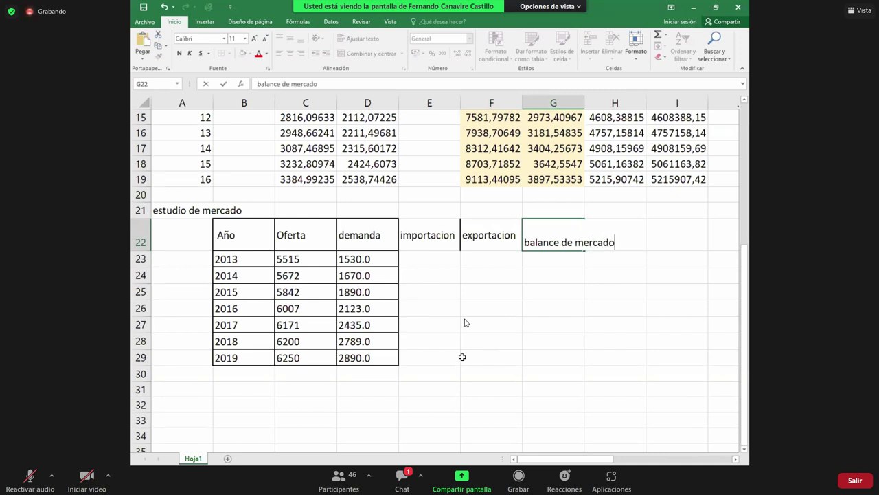
pyautogui.press('Return')
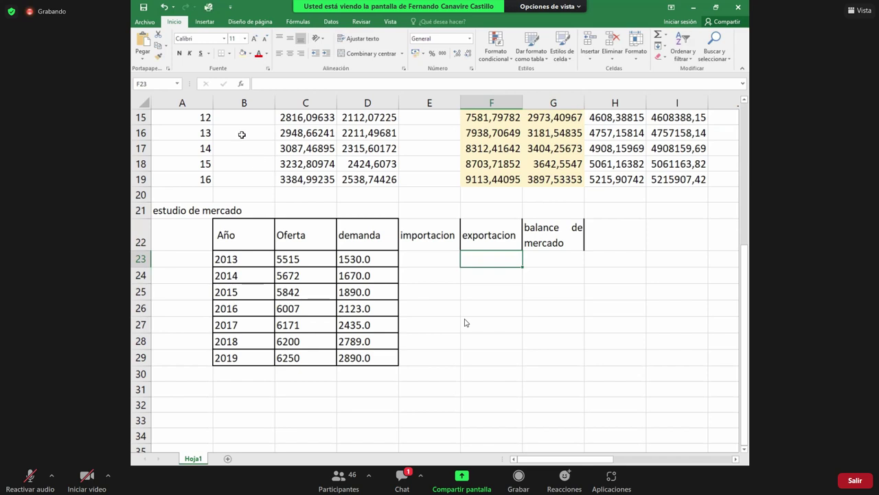
# Step: Insert a markers-only scatter chart of the Oferta values in C23:C29
pyautogui.moveTo(306, 259); pyautogui.dragTo(305, 358)
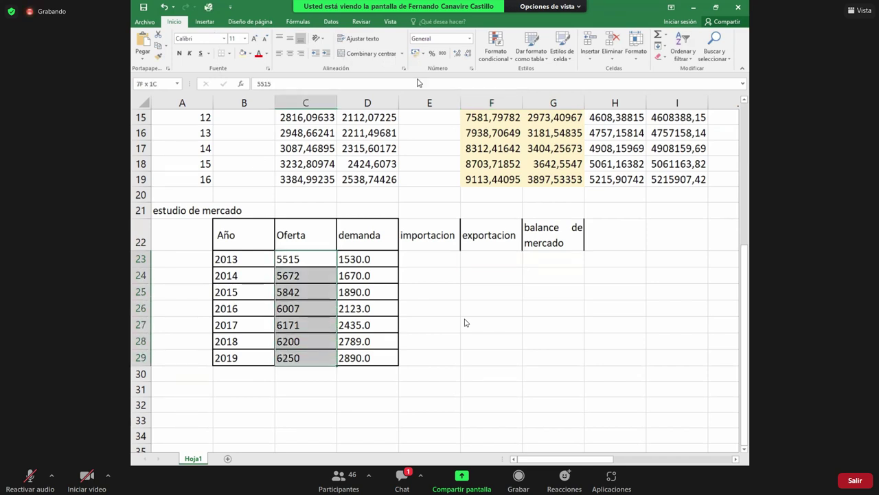
pyautogui.hotkey('alt', 'b')
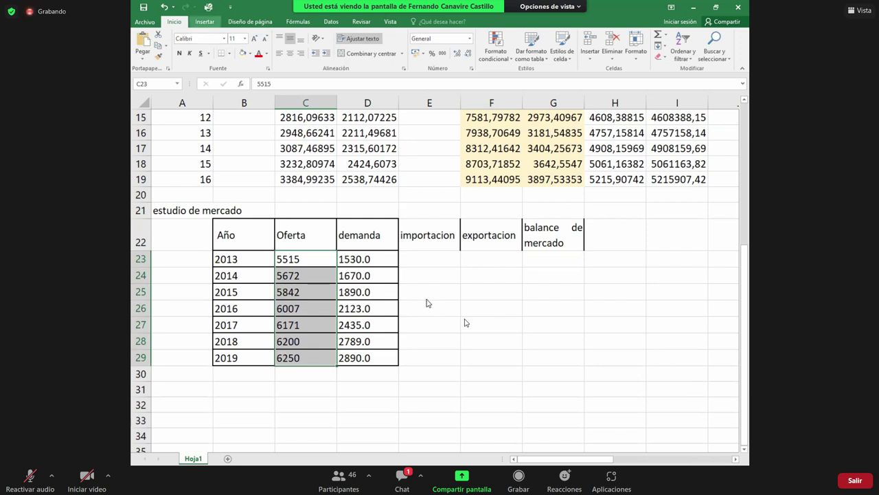
pyautogui.press('d')
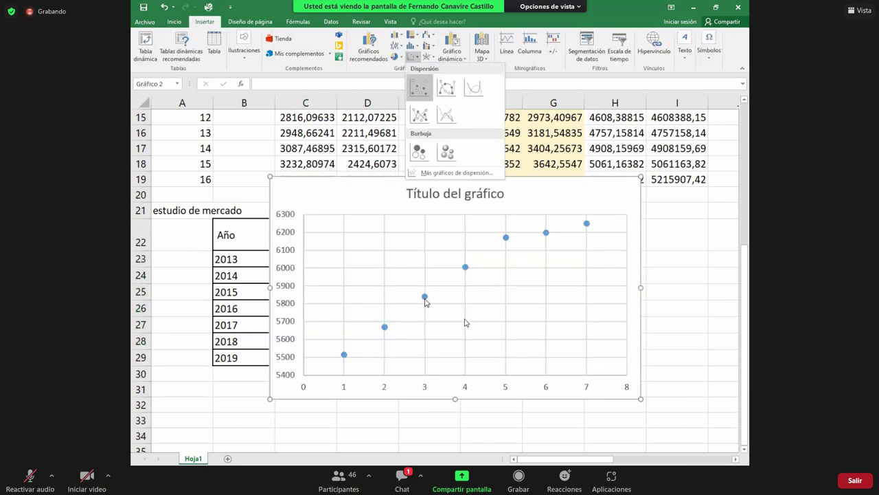
pyautogui.press('Return')
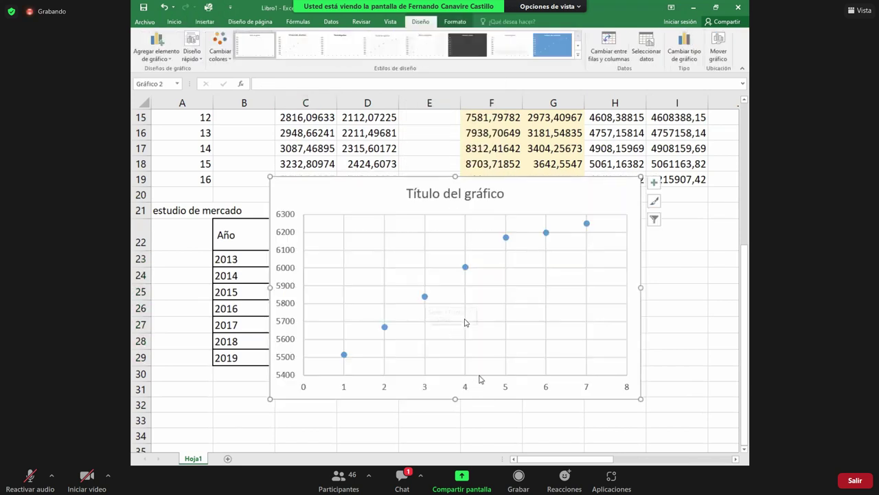
# Step: Add a linear trendline to the Oferta series and display its equation and R-squared value on the chart
pyautogui.press('Down')
pyautogui.hotkey('shift', 'F10')
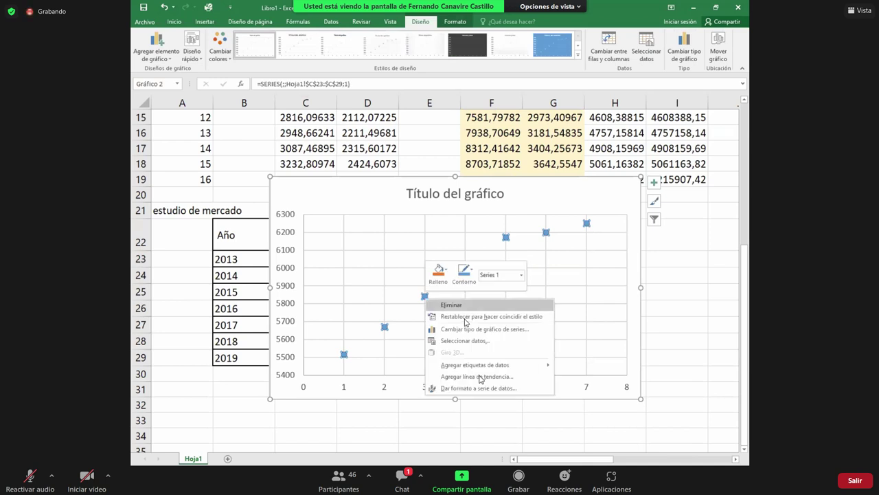
pyautogui.click(476, 378)
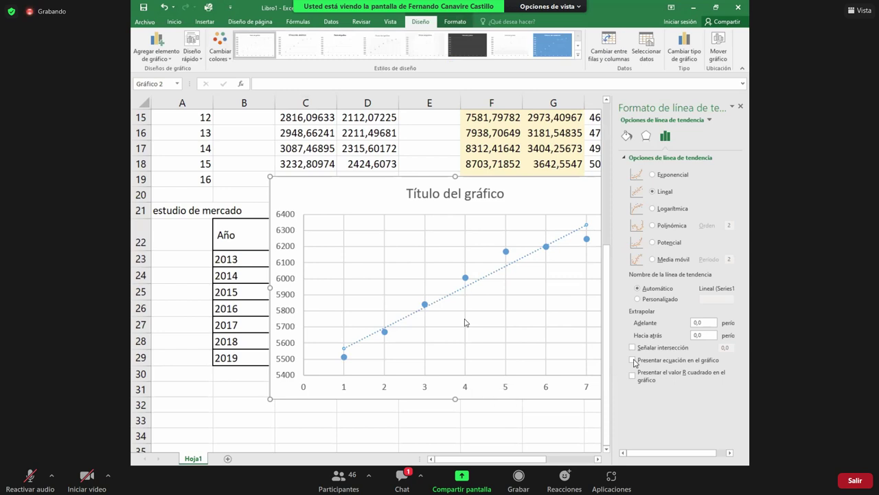
pyautogui.click(633, 359)
pyautogui.click(633, 376)
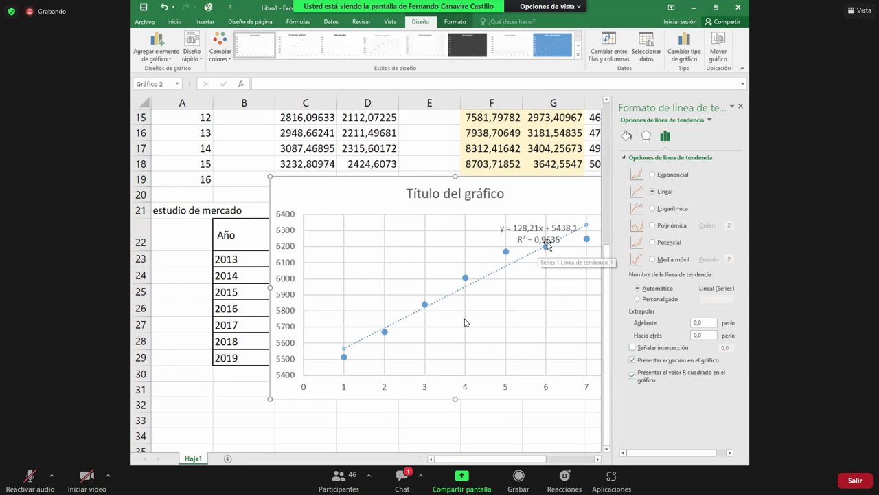
# Step: Try the exponential fit, set the trendline to Potencial, and move its equation label and the chart clear of the data
pyautogui.click(652, 176)
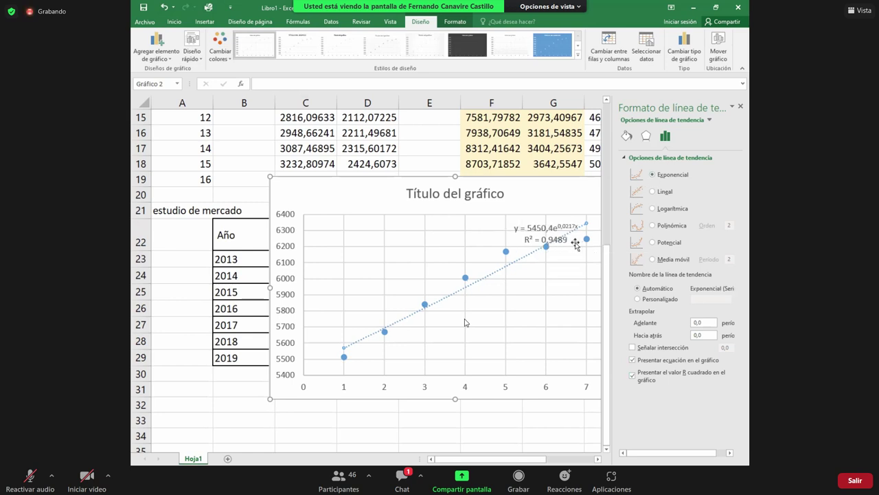
pyautogui.click(651, 243)
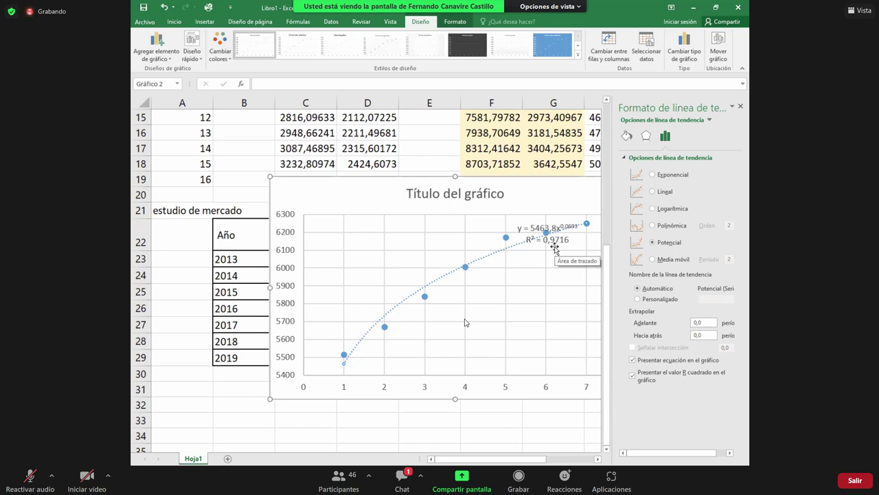
pyautogui.moveTo(531, 230); pyautogui.dragTo(316, 191)
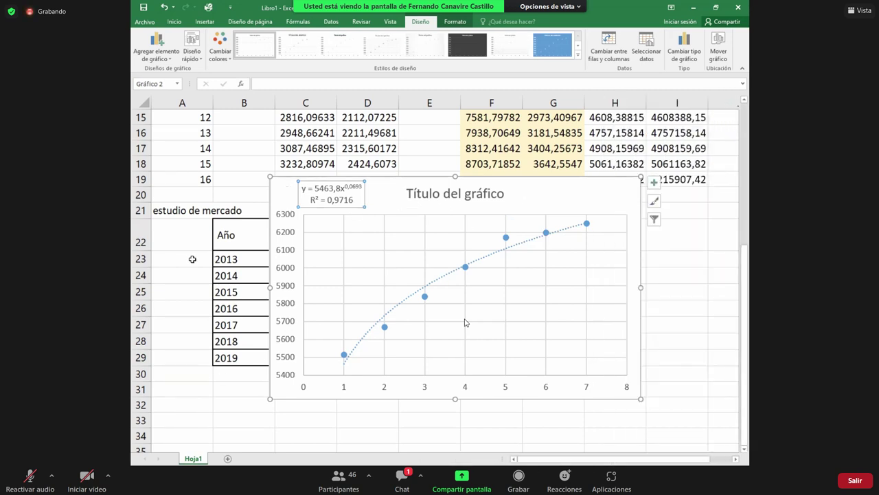
pyautogui.moveTo(465, 322); pyautogui.dragTo(609, 356)
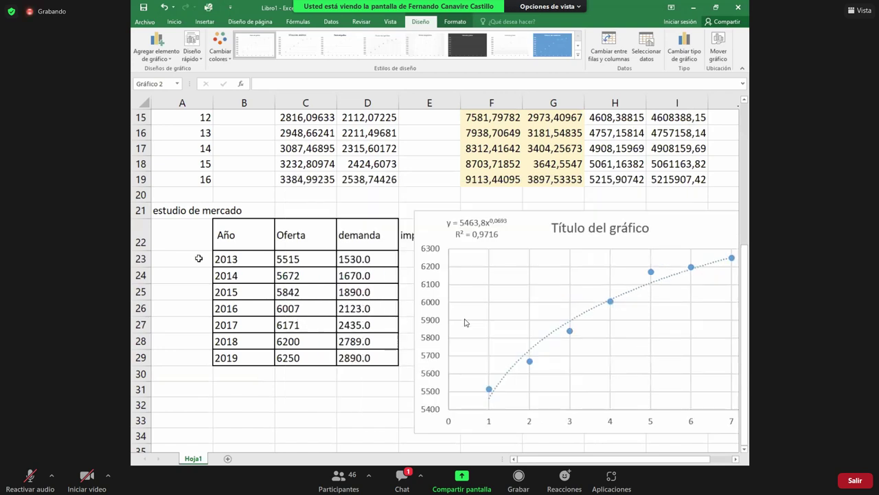
# Step: Number the market study periods from 1 to 12 in A23:A34
pyautogui.click(198, 258)
pyautogui.write('1')
pyautogui.press('Return')
pyautogui.write('2')
pyautogui.press('Return')
pyautogui.write('3')
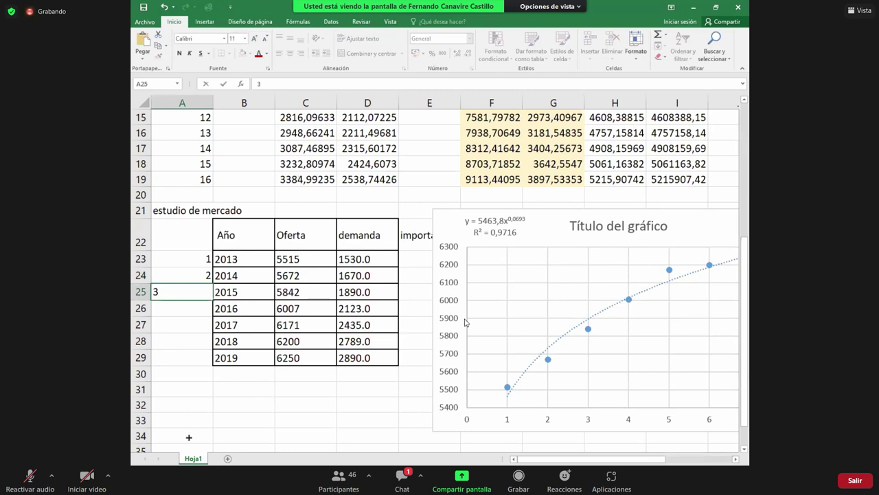
# Step: Project the Oferta in C30 with the formula =5463,8*A30^0,0693 and fill it down to C34
pyautogui.click(296, 373)
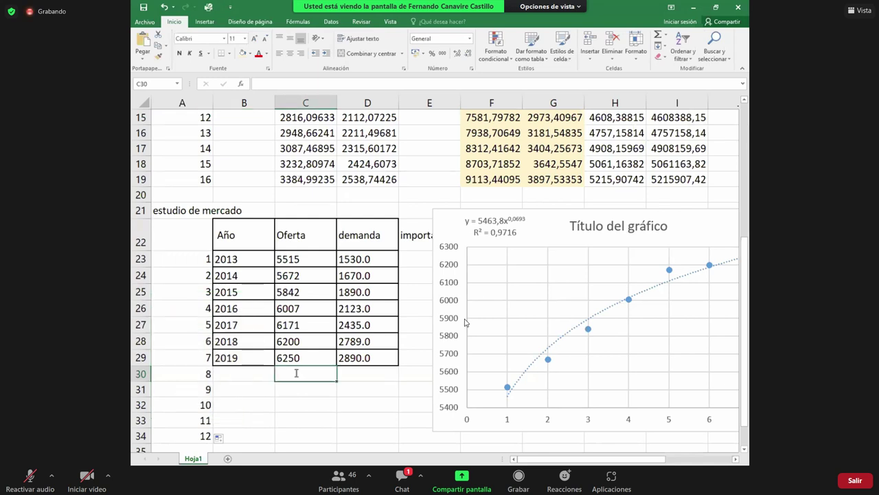
pyautogui.write('=5463,8*')
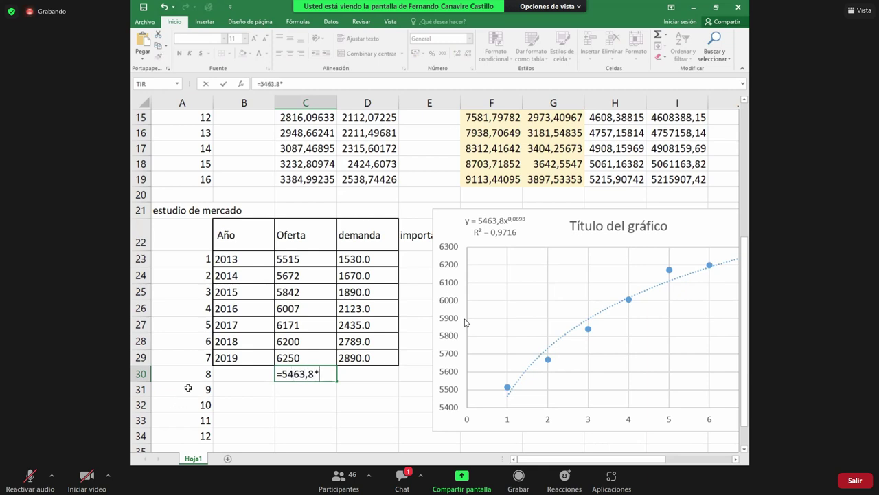
pyautogui.click(191, 372)
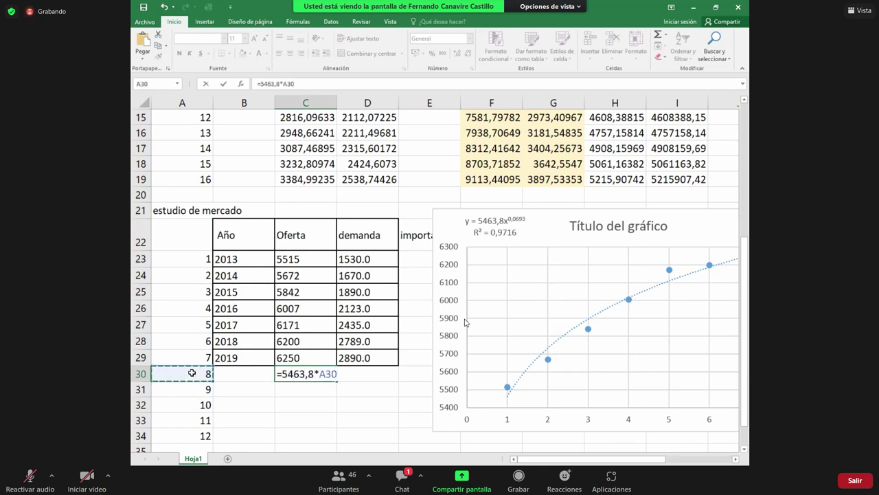
pyautogui.write('^0,0693')
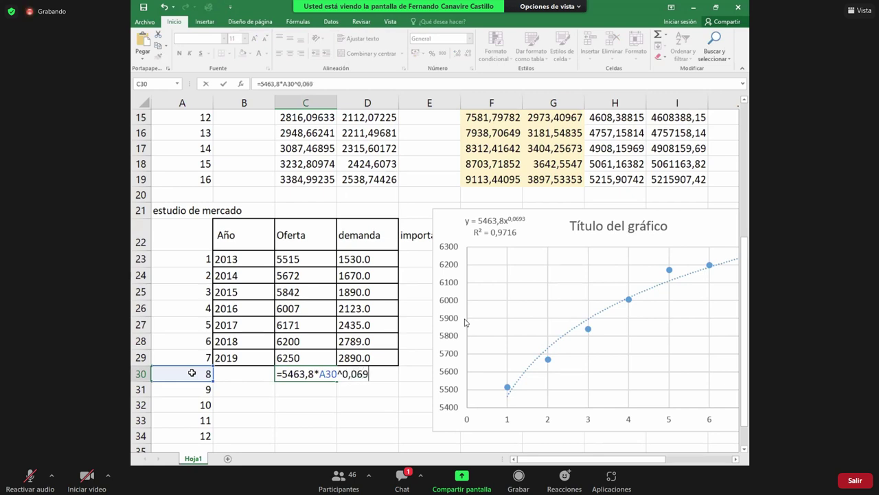
pyautogui.press('Return')
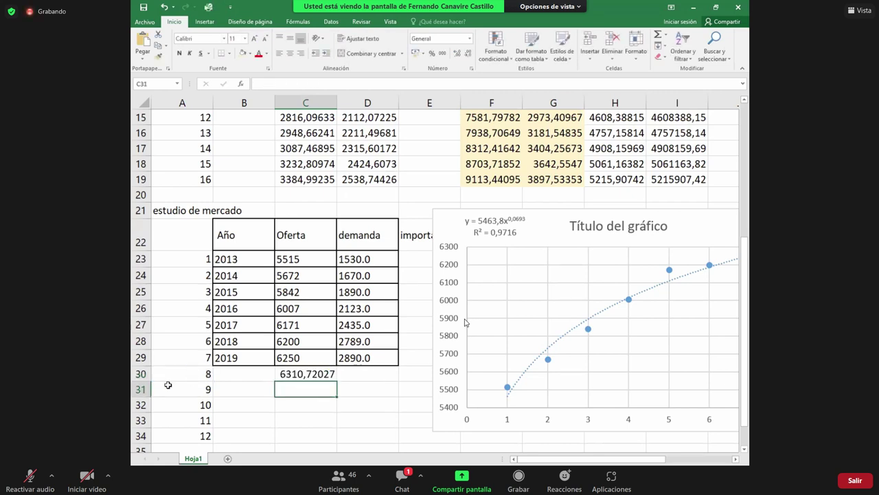
pyautogui.click(333, 377)
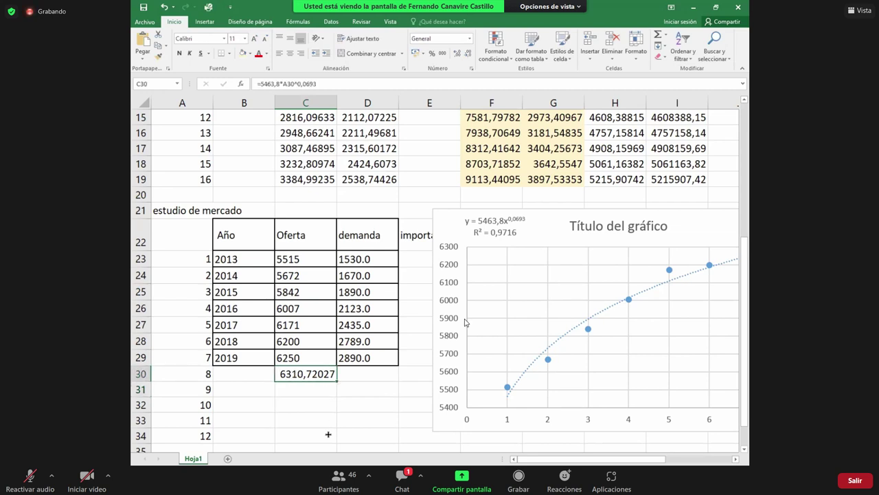
pyautogui.moveTo(337, 381); pyautogui.dragTo(328, 435)
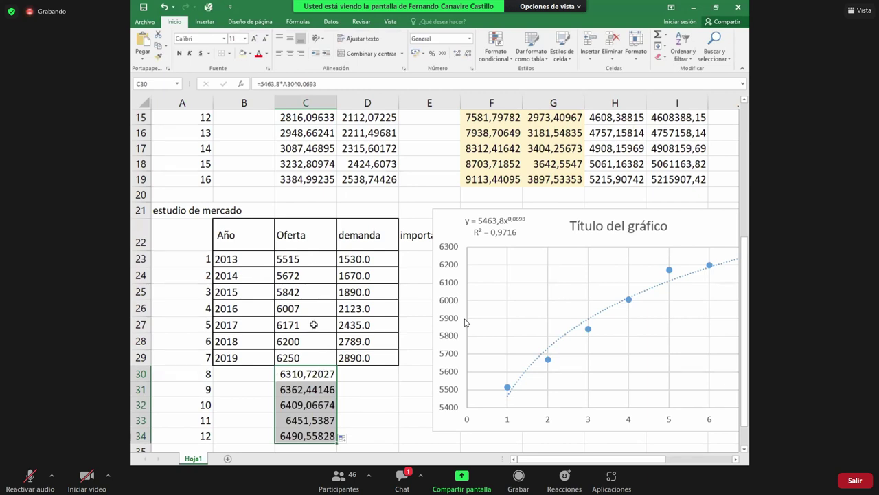
pyautogui.hotkey('shift', 'BackSpace')
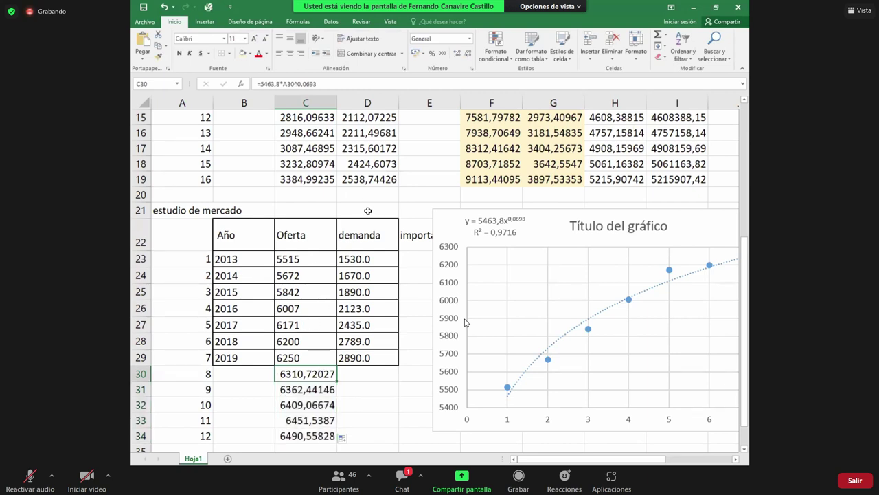
# Step: Move the Oferta chart away from the market study table to uncover the importacion, exportacion and balance de mercado columns
pyautogui.scroll(-1, 369, 235)
pyautogui.moveTo(368, 212); pyautogui.dragTo(367, 311)
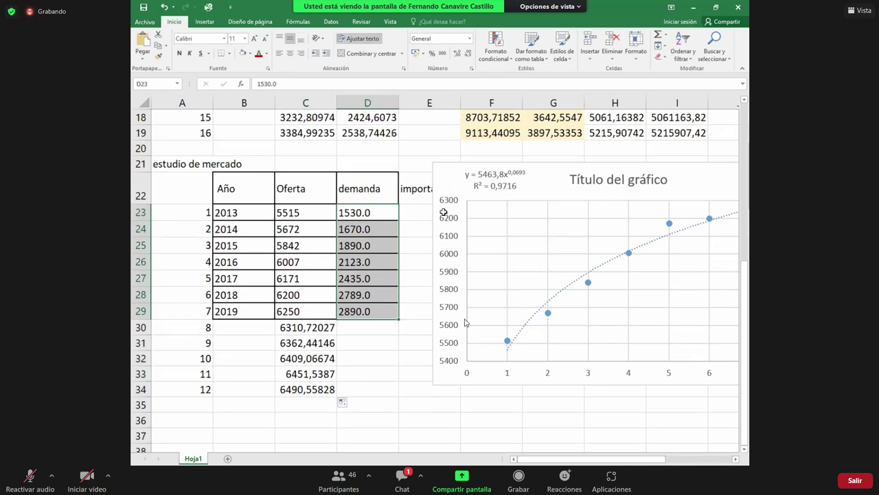
pyautogui.moveTo(708, 254); pyautogui.dragTo(878, 326)
pyautogui.click(364, 212)
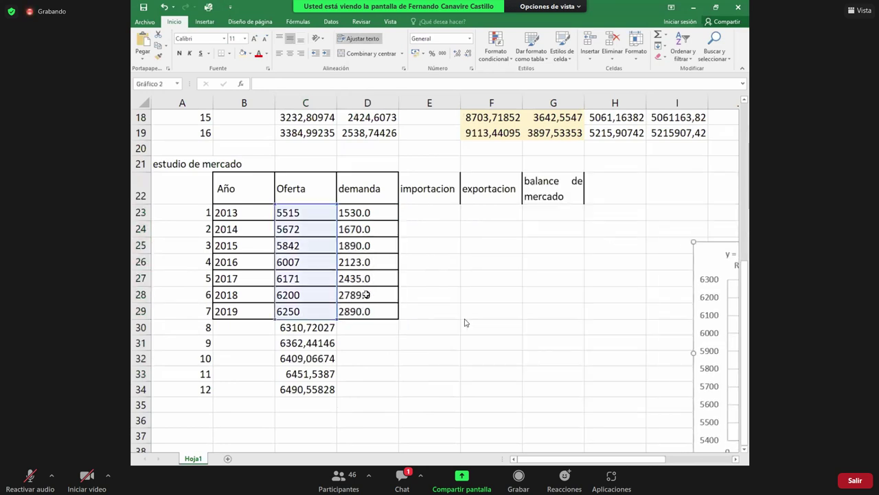
# Step: Try to plot the demanda values in D23:D29 as a scatter chart and move the chart off the demanda column
pyautogui.moveTo(368, 213); pyautogui.dragTo(367, 311)
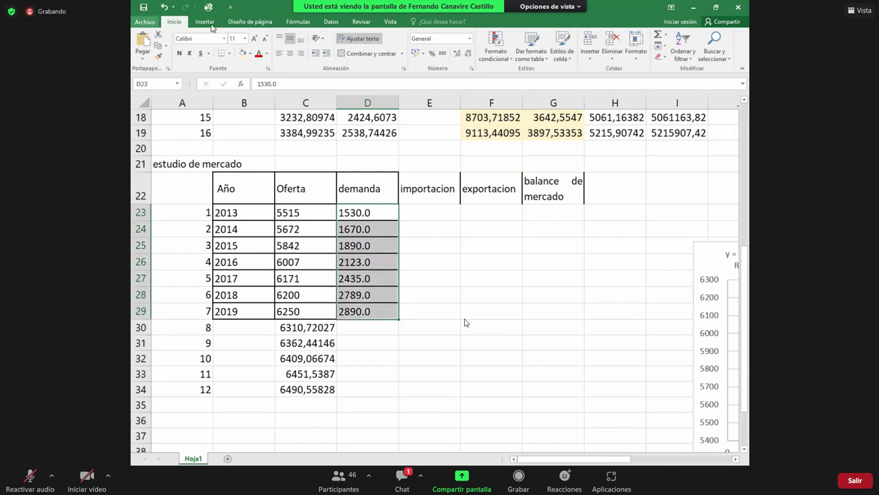
pyautogui.scroll(-1, 374, 61)
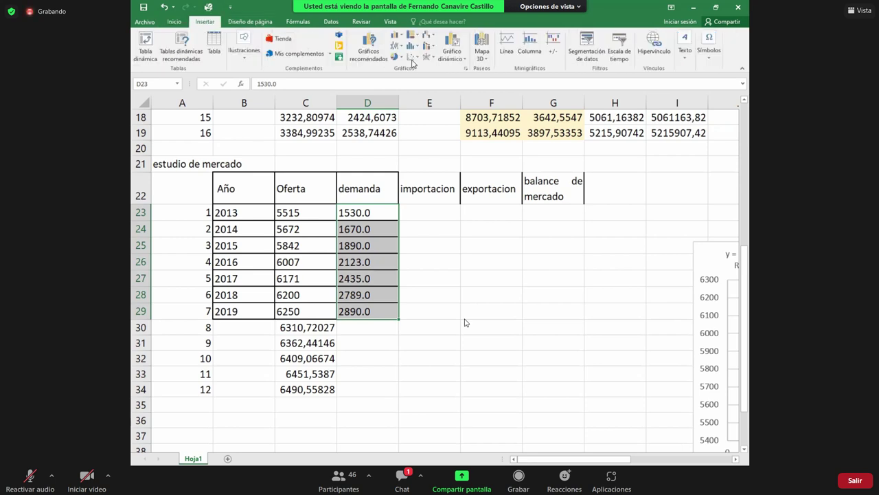
pyautogui.click(412, 60)
pyautogui.click(420, 86)
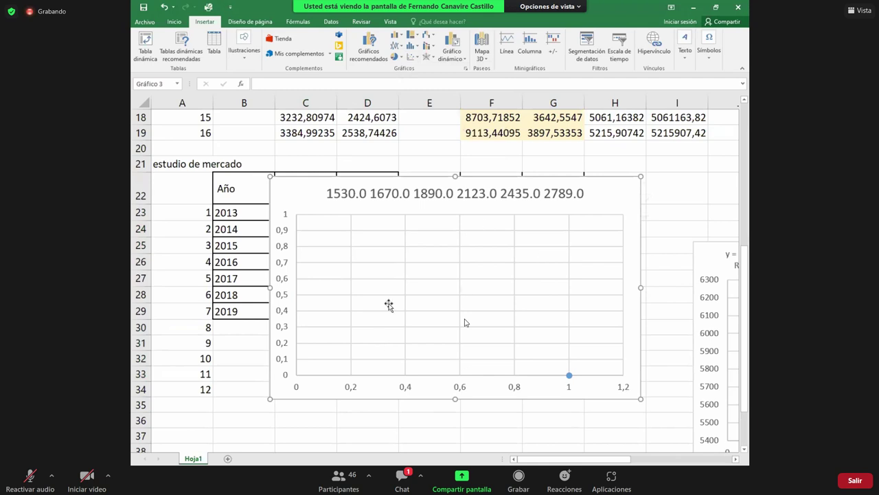
pyautogui.click(565, 284)
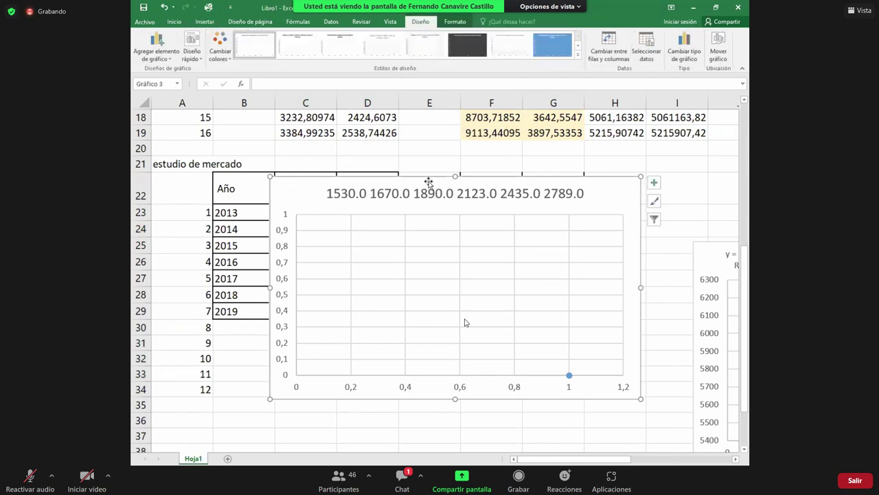
pyautogui.moveTo(436, 191); pyautogui.dragTo(535, 192)
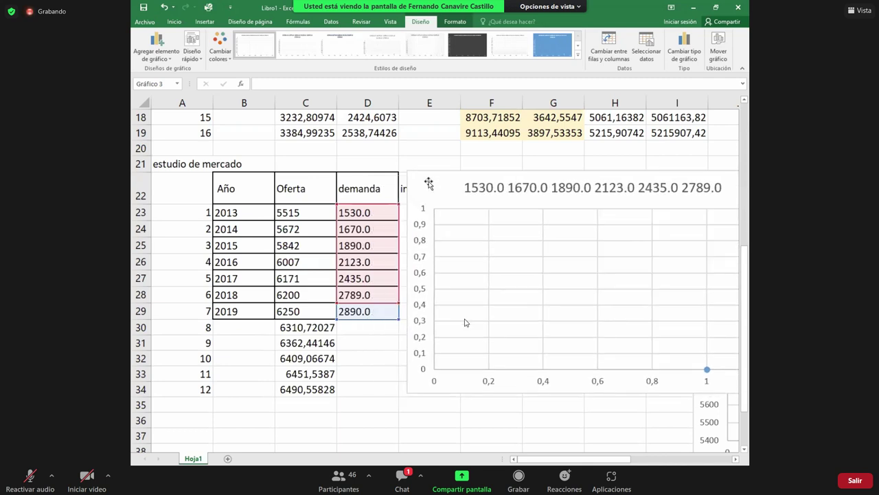
pyautogui.click(428, 183)
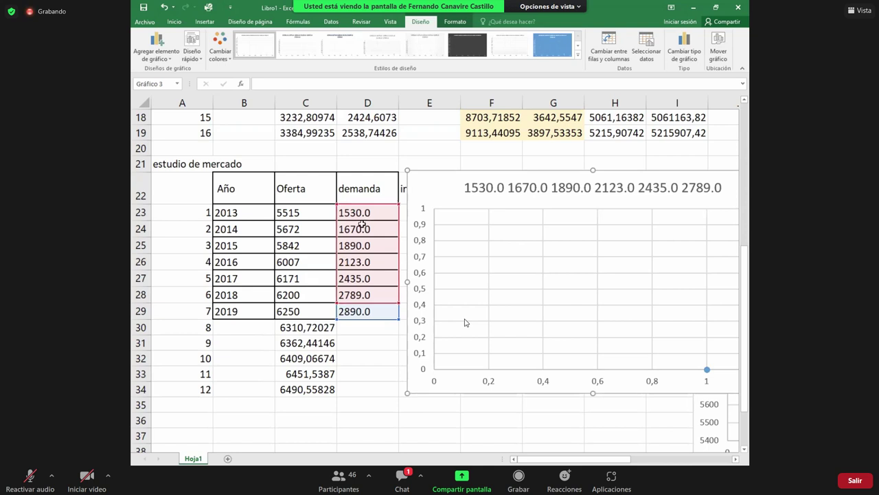
# Step: Replace all decimal points in the sheet with commas so the demanda values are stored as numbers
pyautogui.click(361, 221)
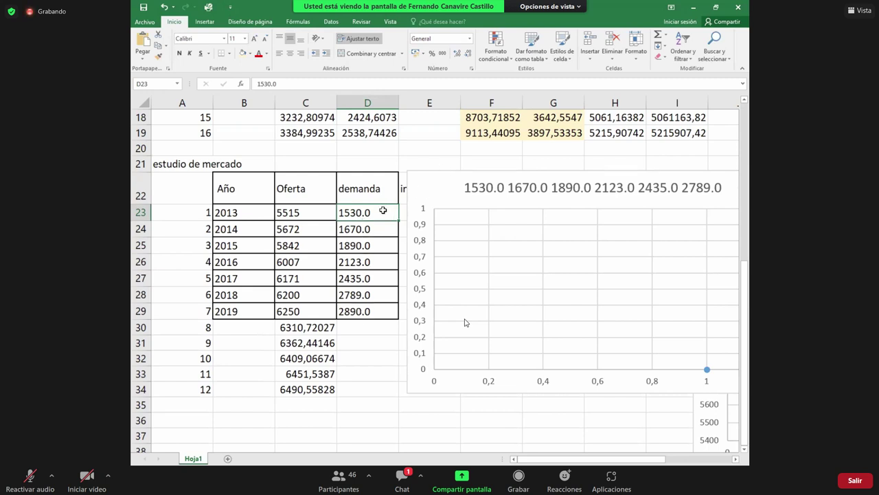
pyautogui.click(703, 58)
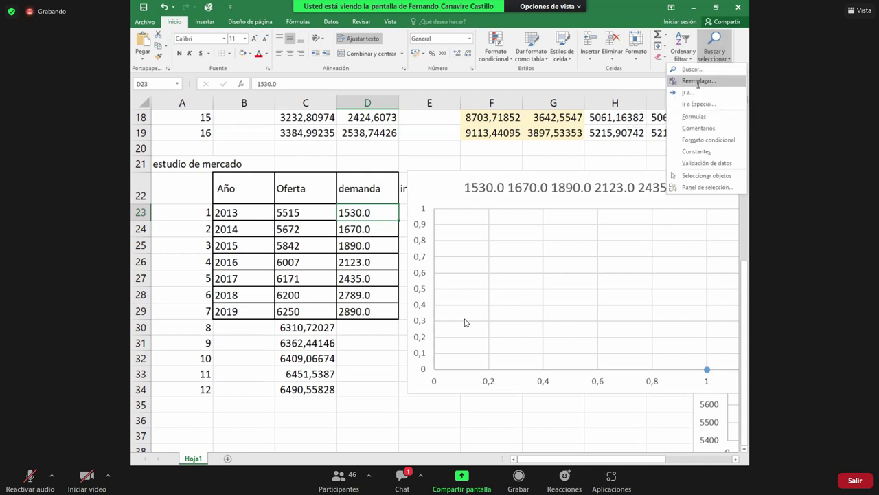
pyautogui.click(697, 81)
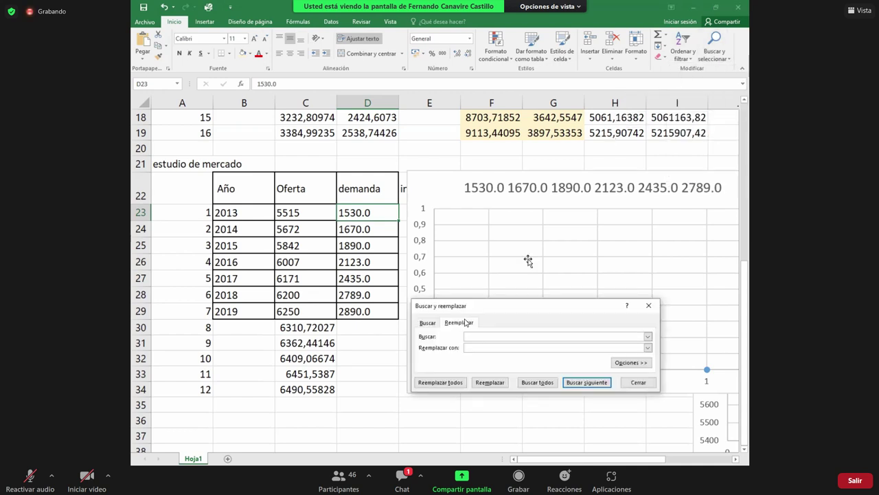
pyautogui.click(524, 347)
pyautogui.write(',')
pyautogui.click(439, 382)
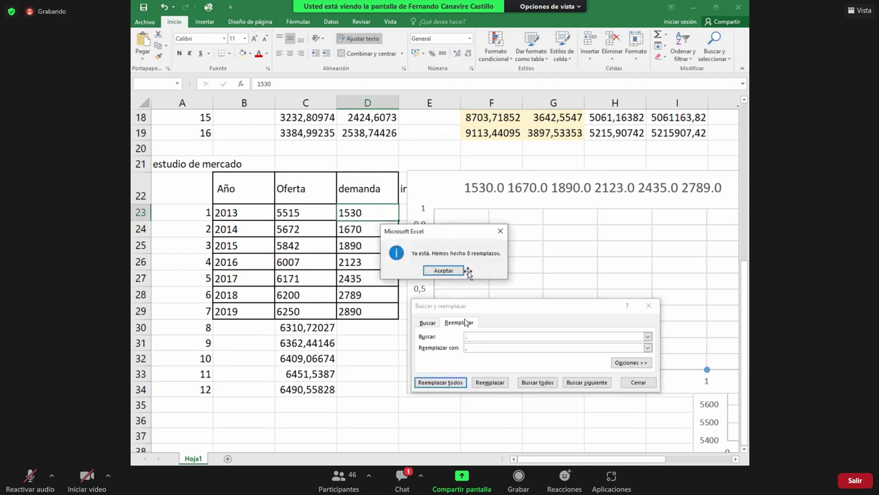
pyautogui.click(443, 270)
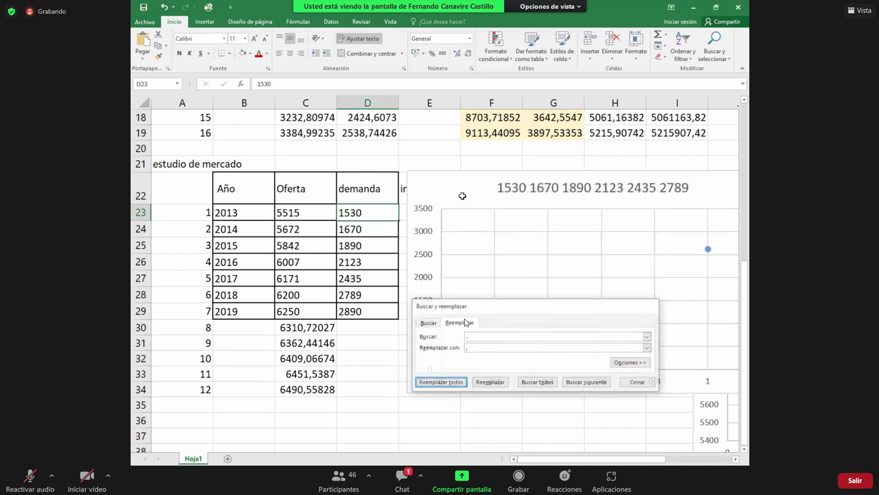
pyautogui.press('Escape')
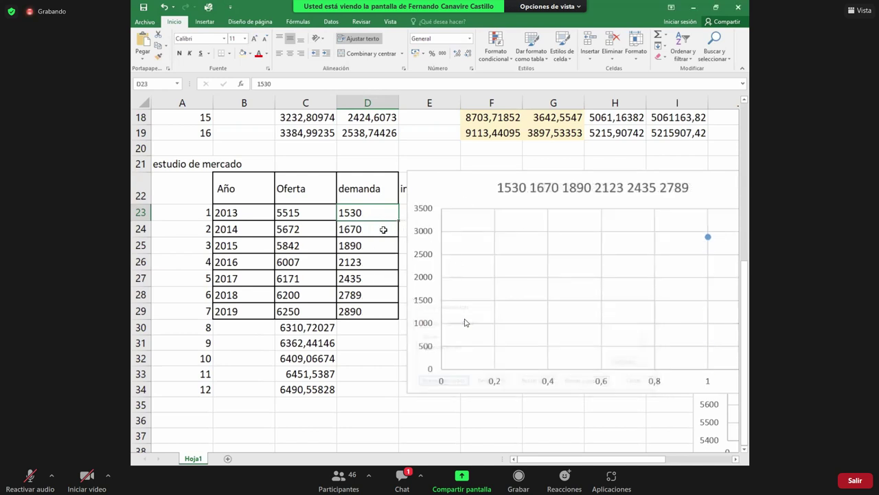
# Step: Delete the faulty demanda chart and insert a new scatter chart of the values in D23:D29
pyautogui.press('Delete')
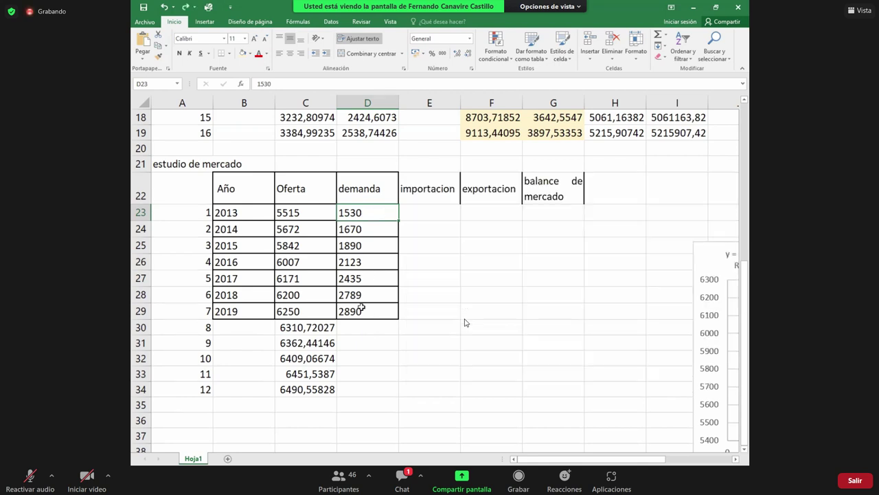
pyautogui.press('Right')
pyautogui.press('Down')
pyautogui.press('Down')
pyautogui.press('Down')
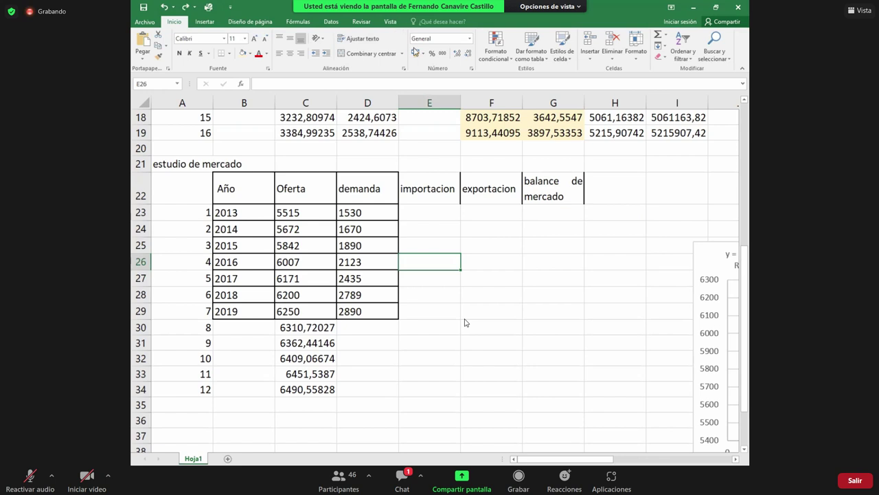
pyautogui.press('Left')
pyautogui.press('Up')
pyautogui.press('Up')
pyautogui.press('Up')
pyautogui.hotkey('shift', 'Down')
pyautogui.hotkey('shift', 'Down')
pyautogui.hotkey('shift', 'Down')
pyautogui.hotkey('shift', 'Down')
pyautogui.hotkey('shift', 'Down')
pyautogui.hotkey('shift', 'Down')
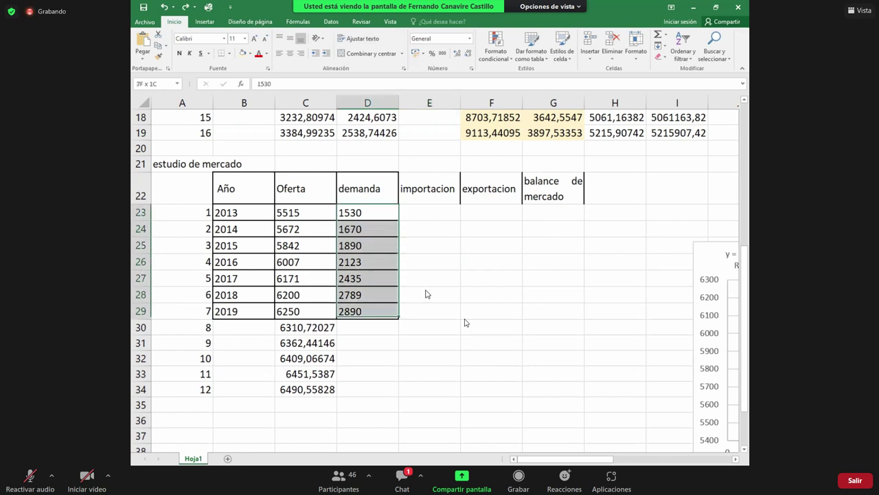
pyautogui.hotkey('alt', 'F1')
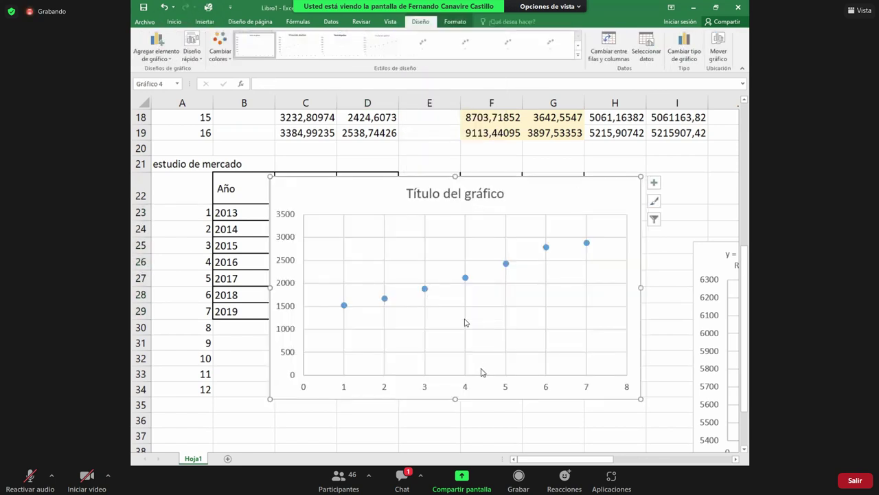
# Step: Add a linear trendline to the demanda series and display its equation and R-squared value on the chart
pyautogui.rightClick(424, 289)
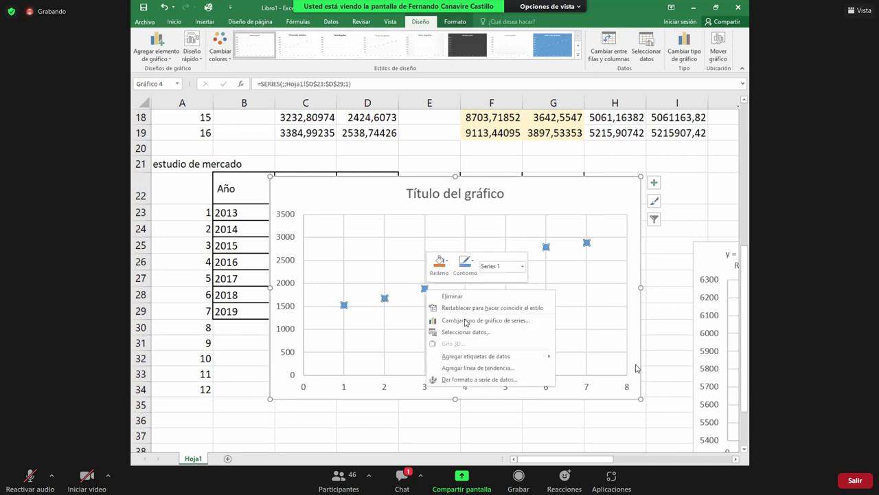
pyautogui.click(478, 368)
pyautogui.click(632, 359)
pyautogui.click(632, 377)
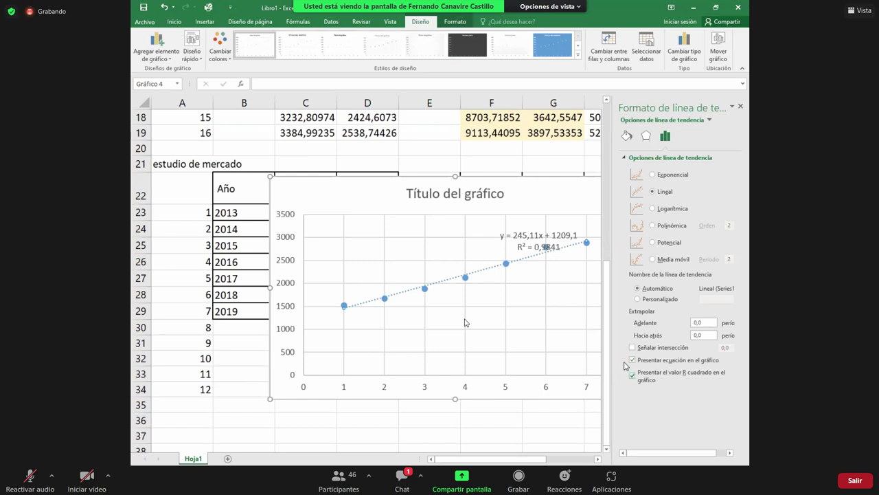
# Step: Compare the linear and Potencial fits, set the demanda trendline to Exponencial, and move its equation label and the chart clear of the data
pyautogui.click(653, 176)
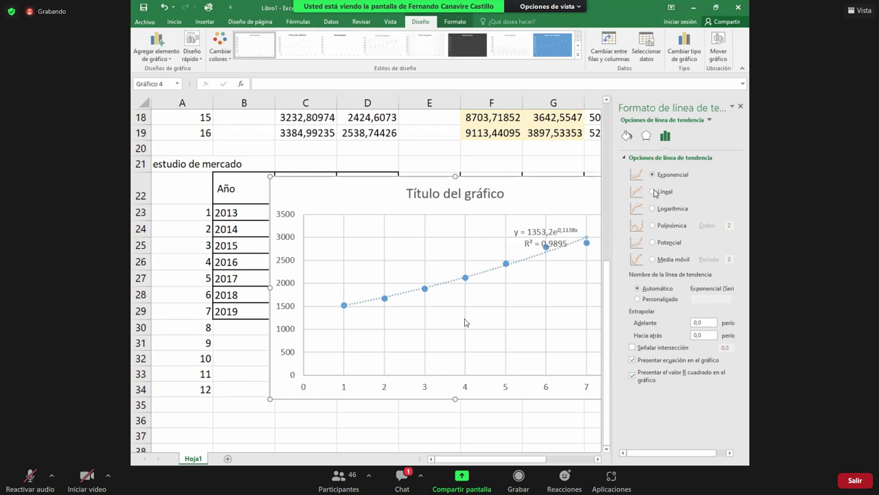
pyautogui.click(654, 193)
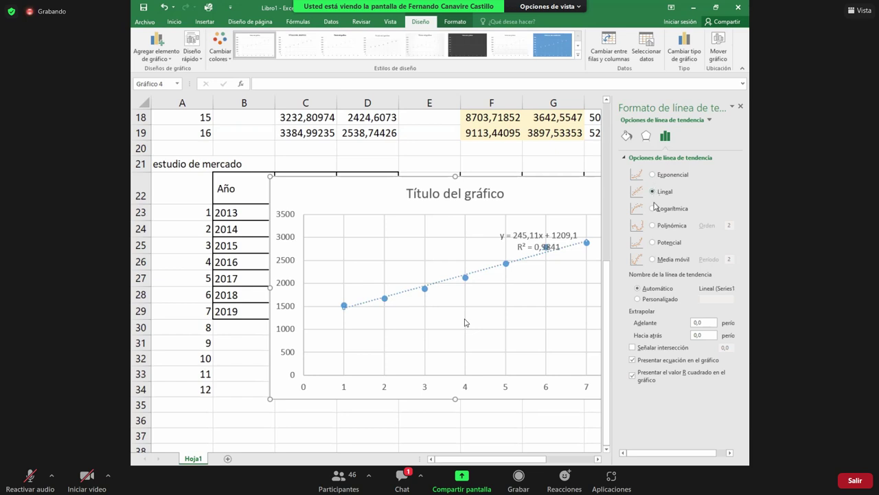
pyautogui.click(653, 243)
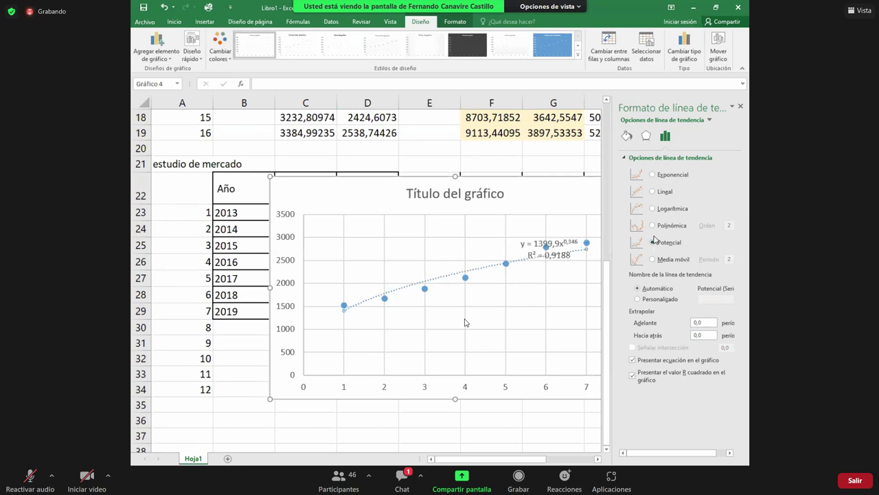
pyautogui.click(652, 175)
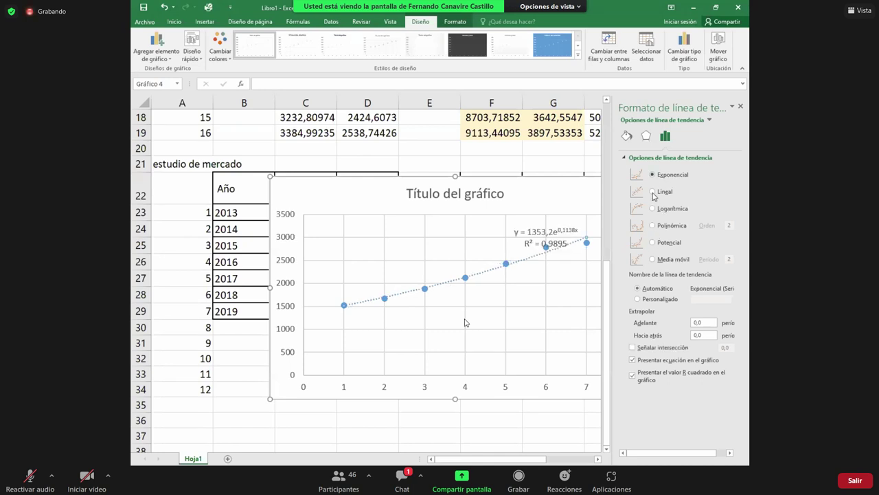
pyautogui.click(653, 192)
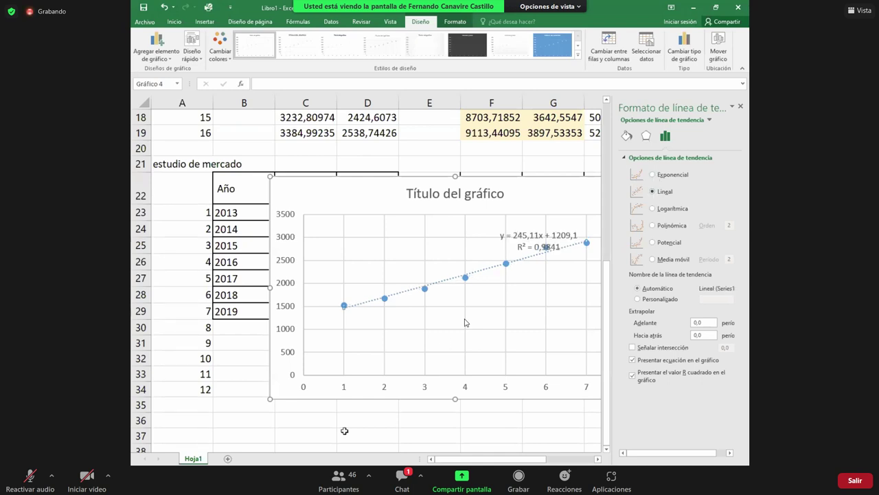
pyautogui.press('Up')
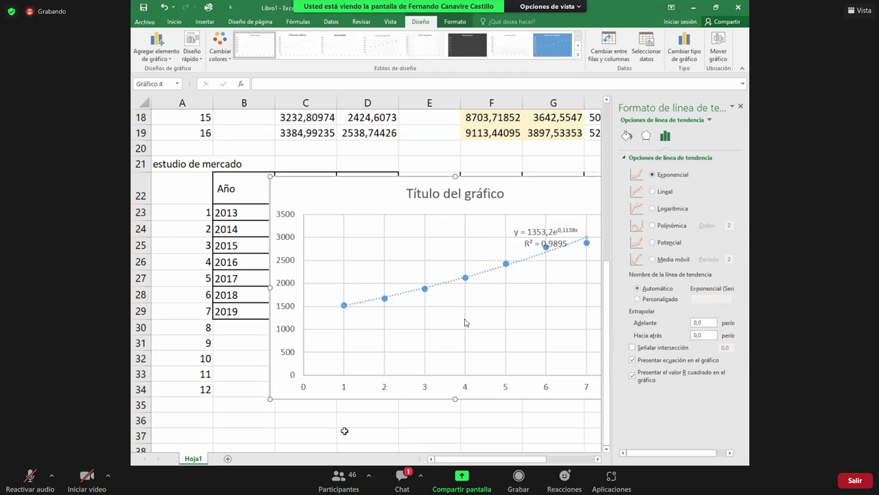
pyautogui.click(526, 235)
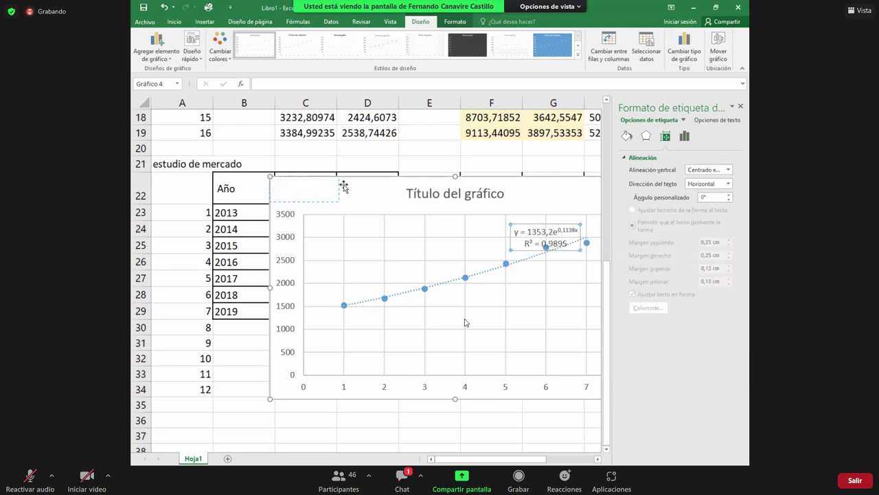
pyautogui.moveTo(349, 186); pyautogui.dragTo(538, 213)
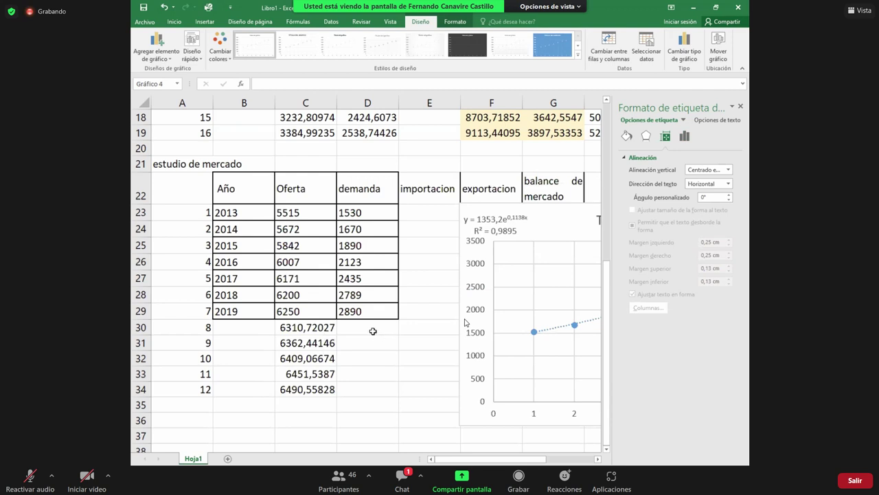
# Step: Open the Zoom meeting chat to read the new message, and close it again
pyautogui.click(373, 331)
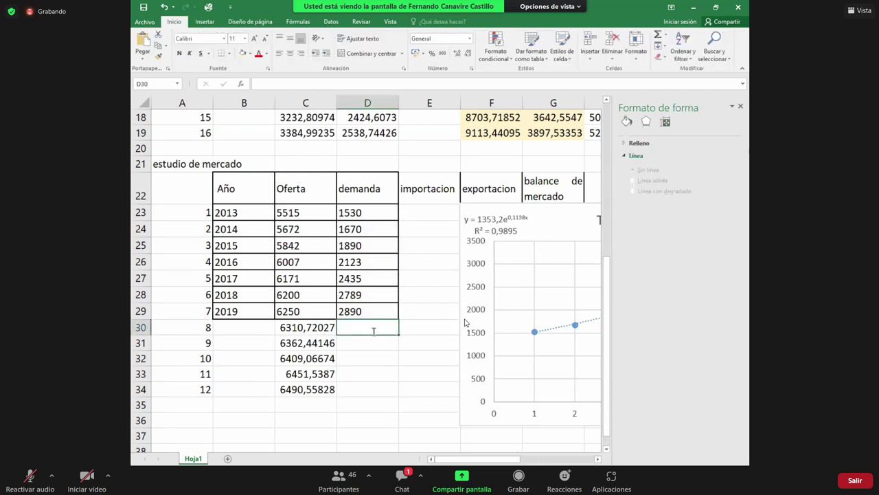
pyautogui.press('F2')
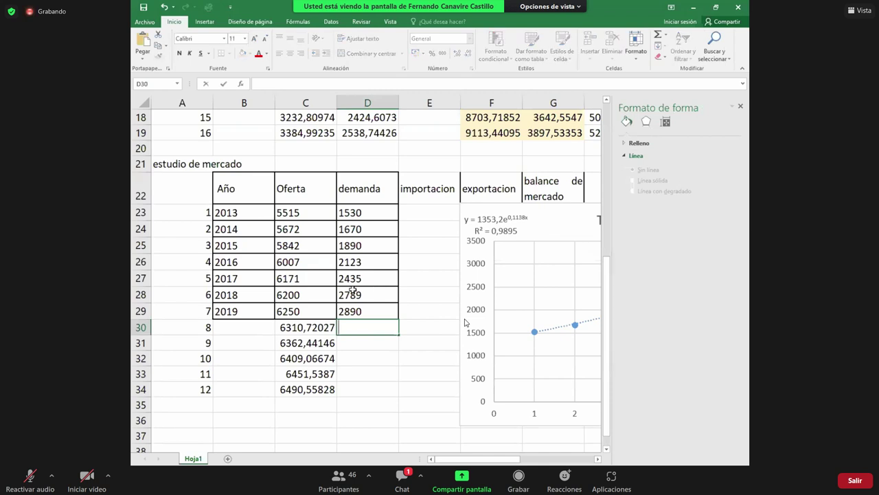
pyautogui.click(368, 245)
pyautogui.click(401, 477)
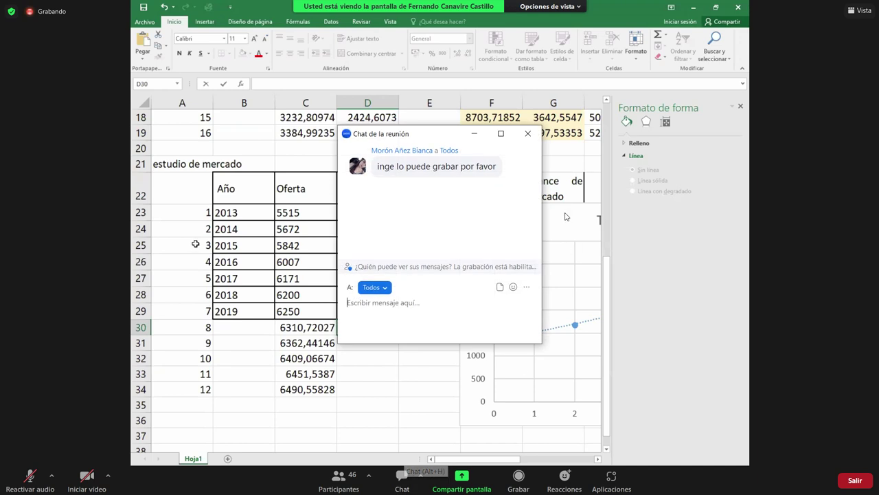
pyautogui.click(527, 134)
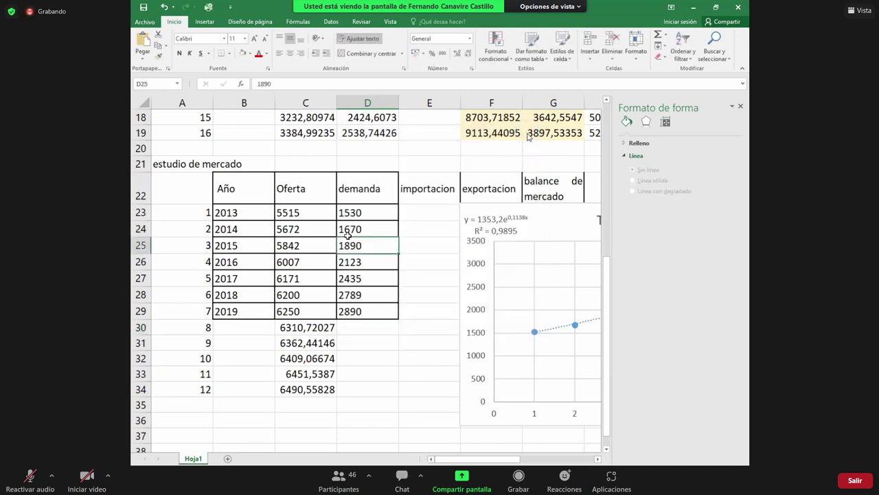
pyautogui.moveTo(359, 215); pyautogui.dragTo(370, 303)
pyautogui.click(359, 261)
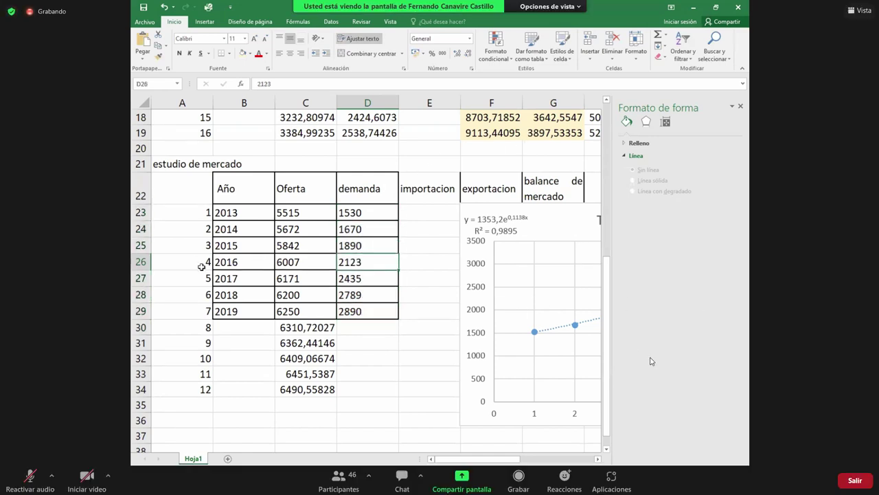
pyautogui.click(302, 264)
pyautogui.press('Left')
pyautogui.press('Left')
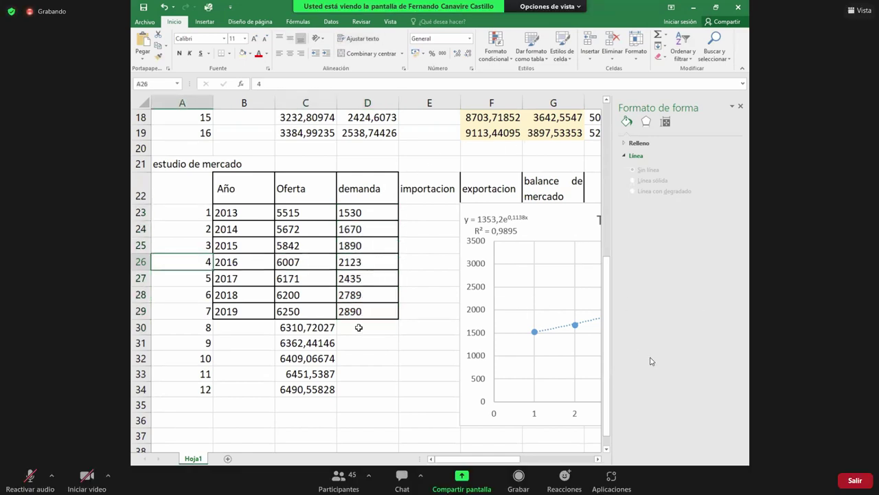
# Step: Project demanda for periods 8 to 12 by entering =1353,2*EXP(0,1138*A30) in D30 and filling it down to D34
pyautogui.click(359, 328)
pyautogui.write('=')
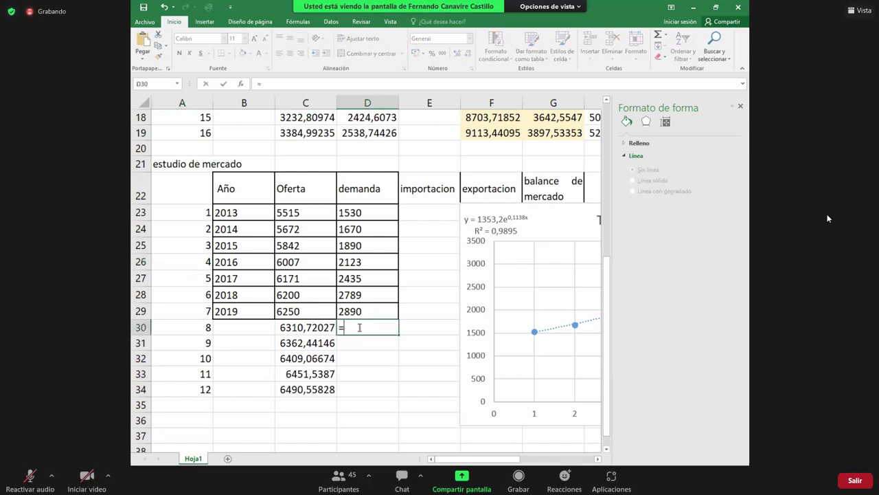
pyautogui.write('1353,2*ex')
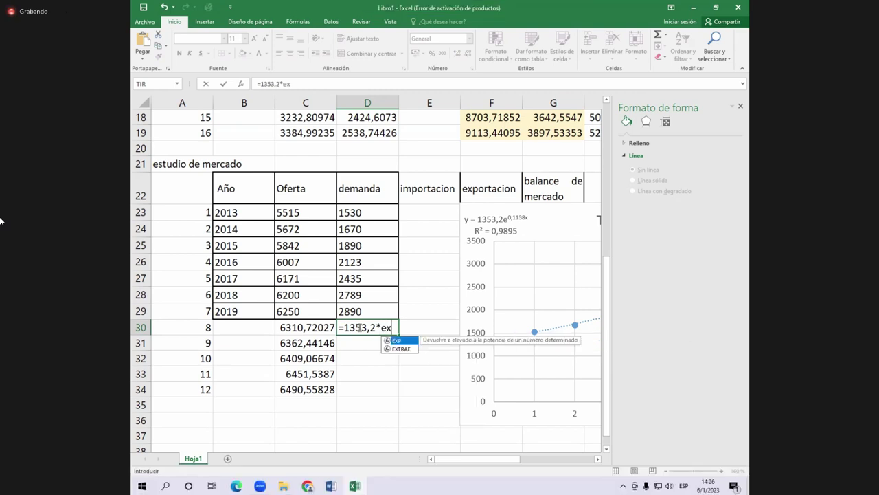
pyautogui.write('p(0,1138*')
pyautogui.click(184, 316)
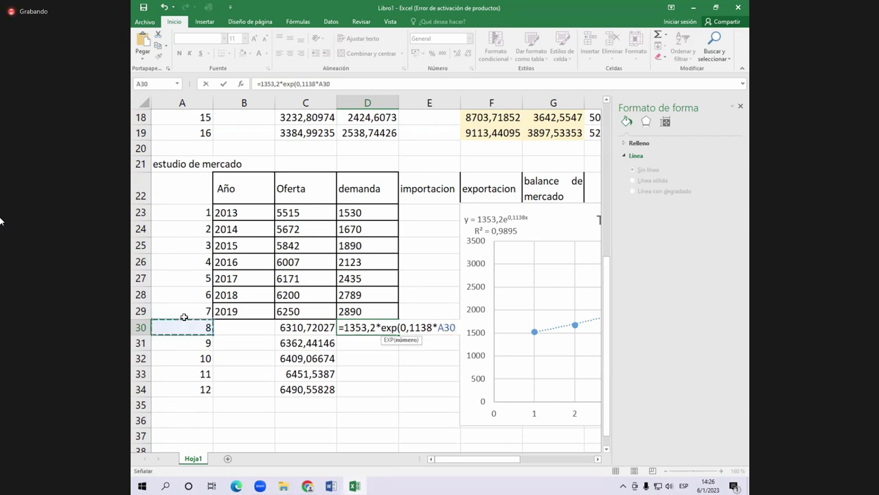
pyautogui.write(')')
pyautogui.press('Return')
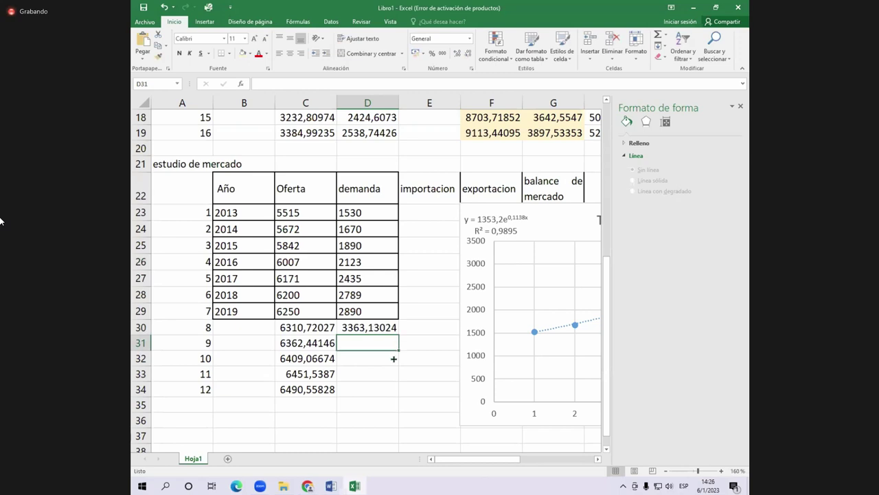
pyautogui.press('Up')
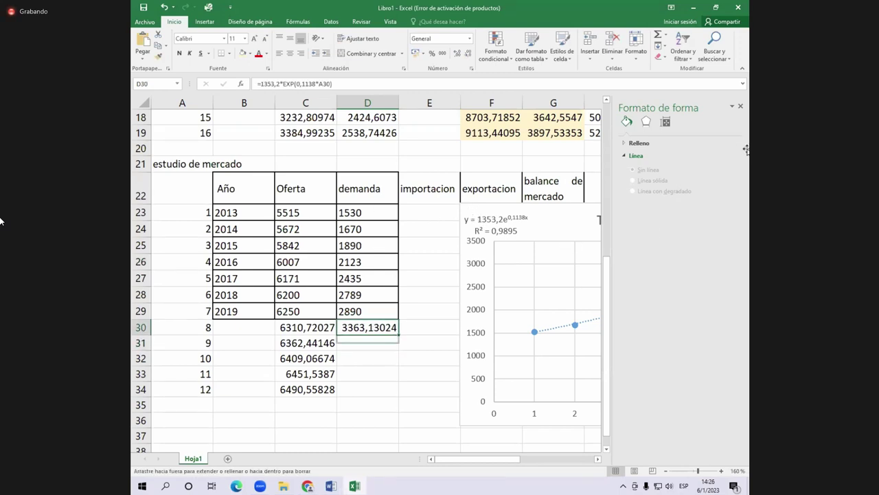
pyautogui.moveTo(398, 342); pyautogui.dragTo(398, 390)
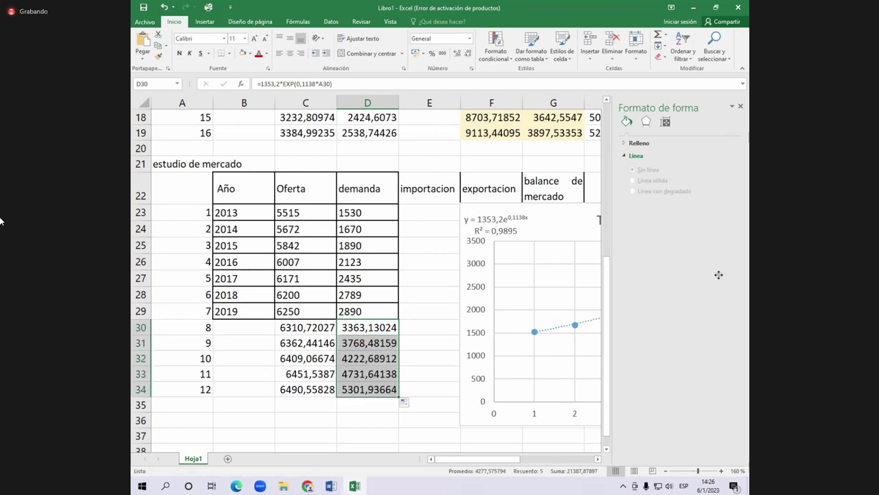
# Step: Move the demanda equation label back over the plot area and shift the chart clear of the market study table
pyautogui.click(708, 254)
pyautogui.moveTo(481, 222); pyautogui.dragTo(598, 260)
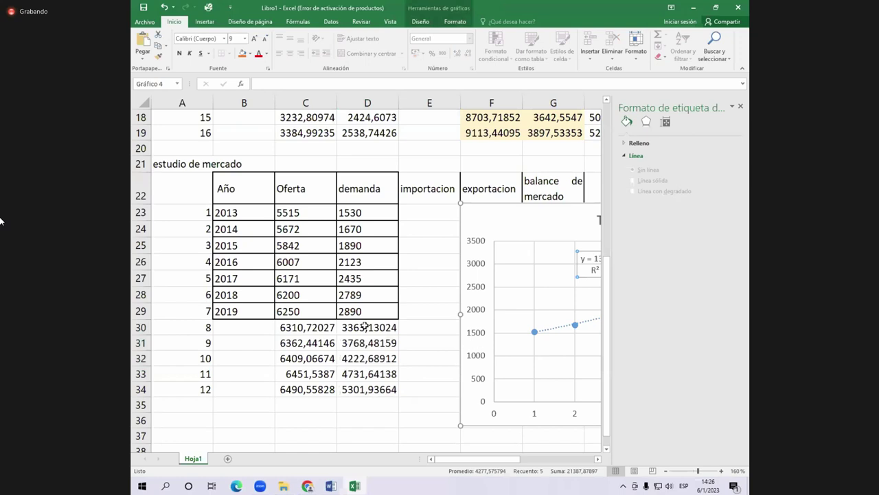
pyautogui.click(423, 327)
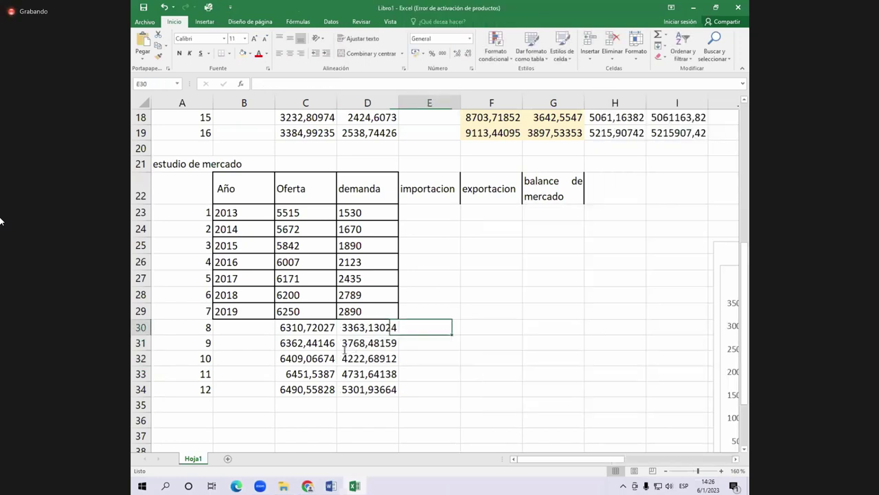
# Step: Look up the 2017 import quantity in the Word exercise document and enter 1230 in the importacion cell E27
pyautogui.hotkey('alt', 'Tab')
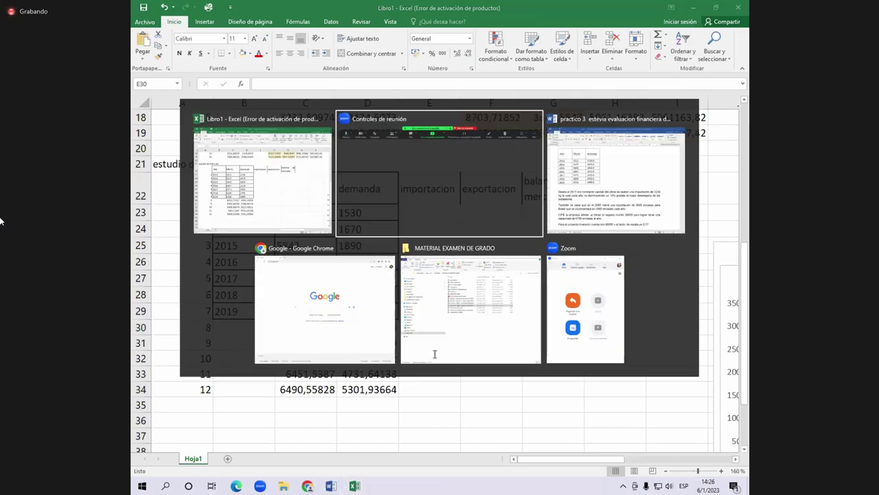
pyautogui.hotkey('alt', 'Tab')
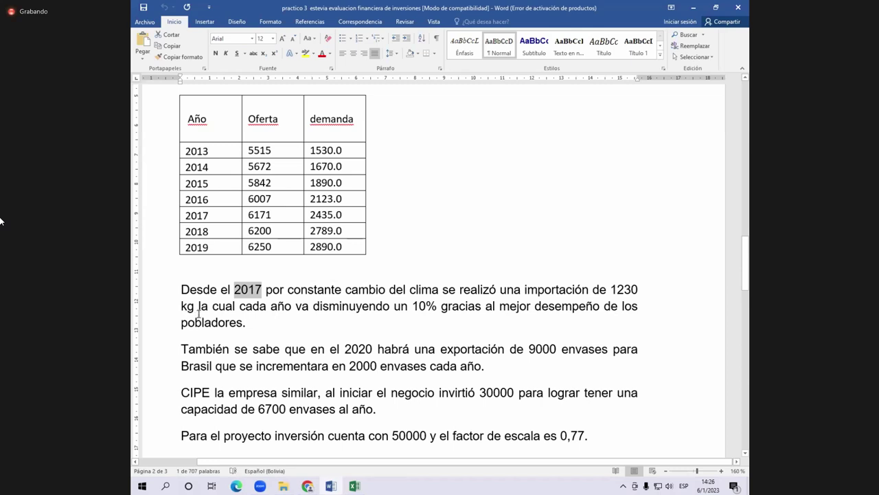
pyautogui.hotkey('alt', 'Tab')
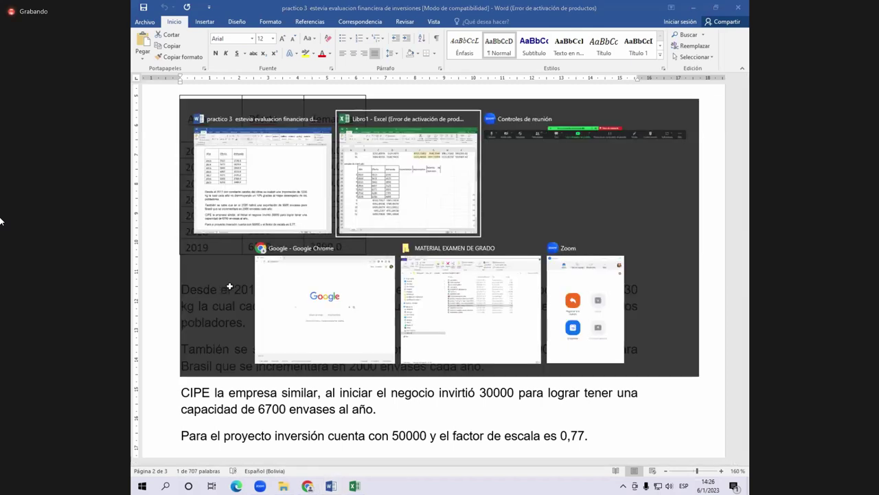
pyautogui.press('Escape')
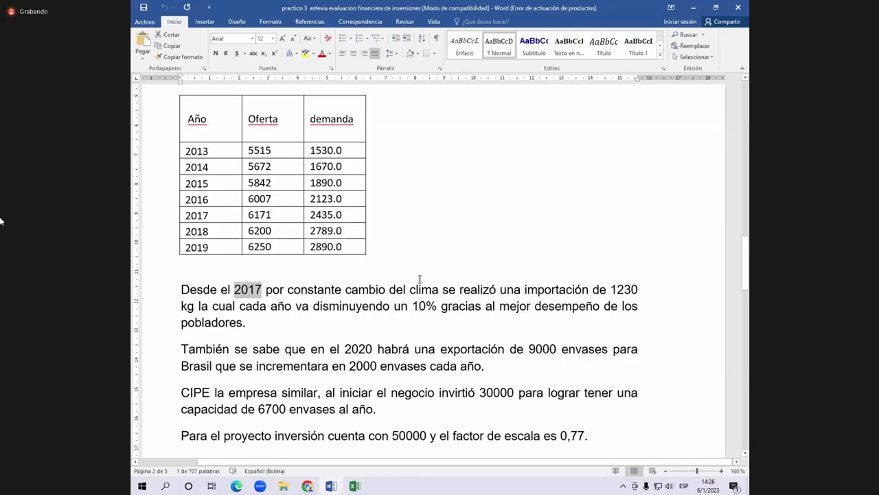
pyautogui.hotkey('alt', 'Tab')
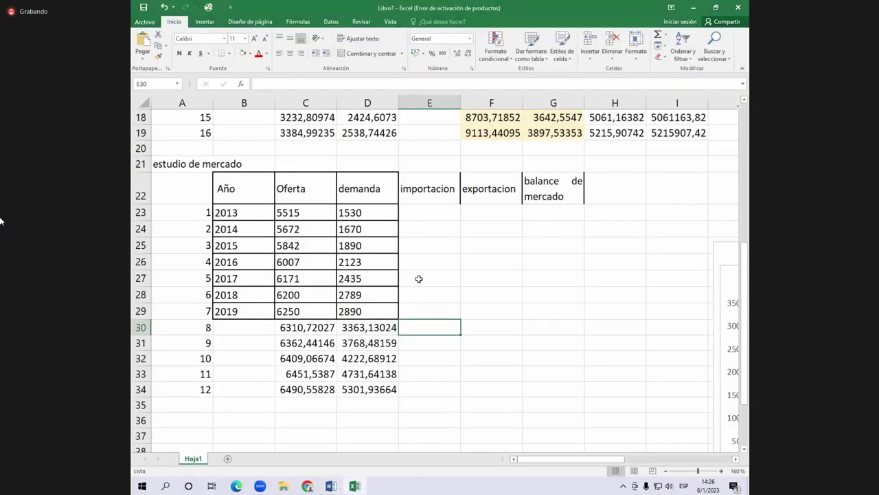
pyautogui.click(418, 278)
pyautogui.write('1230')
pyautogui.press('Return')
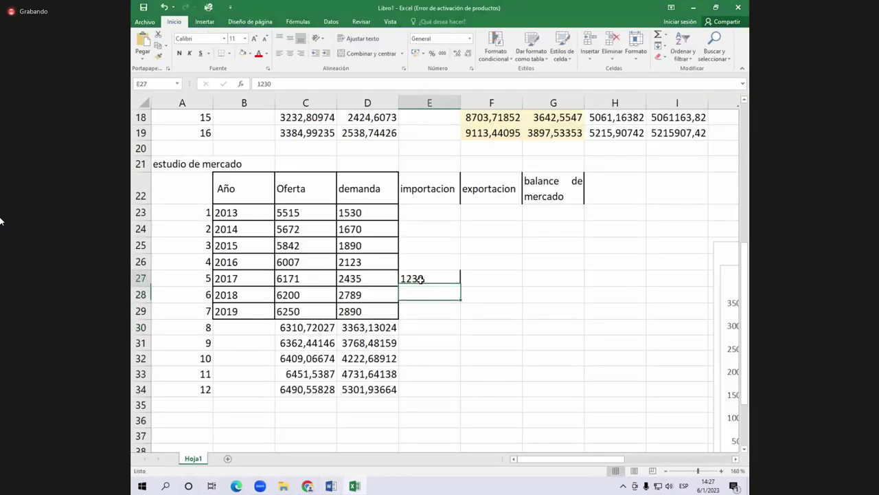
# Step: Review the Oferta and demanda series in C23:C34 and D23:D33 against the importacion cells E27:E33
pyautogui.click(424, 279)
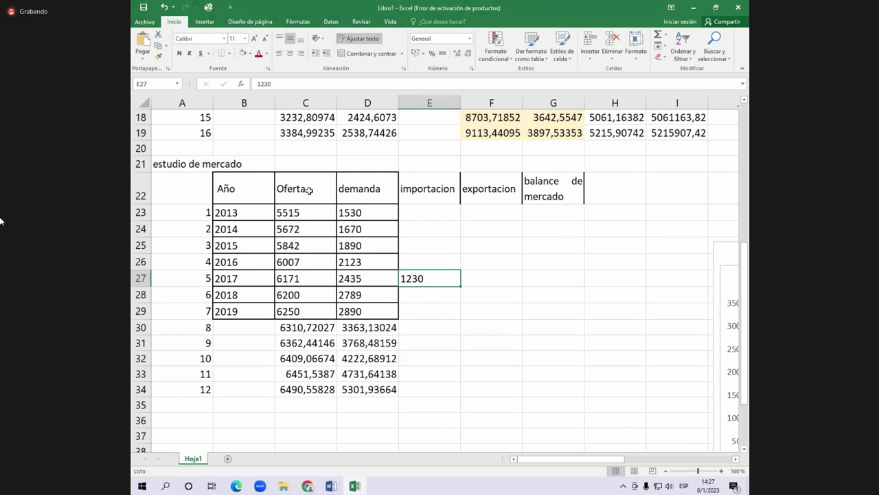
pyautogui.click(304, 217)
pyautogui.moveTo(284, 393); pyautogui.dragTo(285, 377)
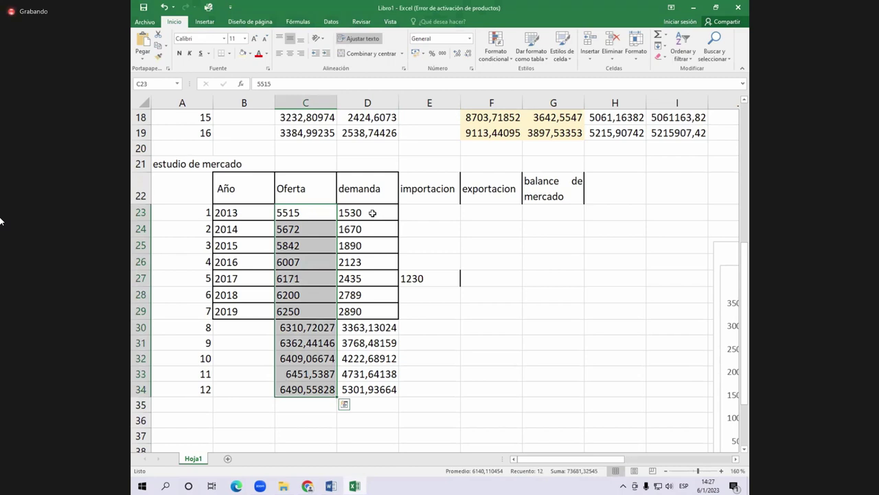
pyautogui.moveTo(357, 212); pyautogui.dragTo(358, 246)
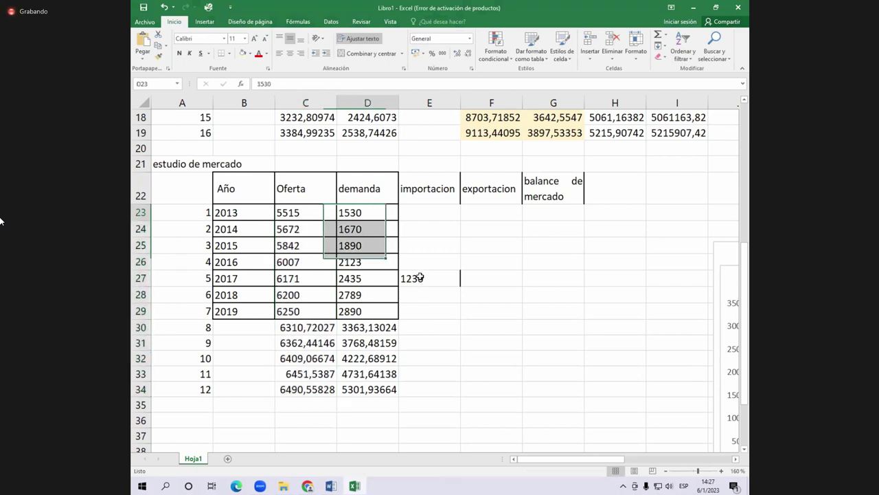
pyautogui.moveTo(419, 277); pyautogui.dragTo(368, 374)
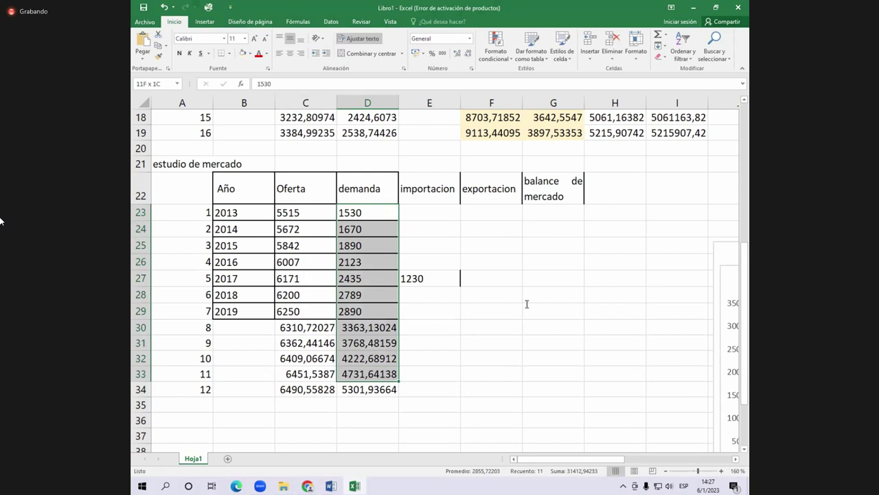
pyautogui.click(429, 278)
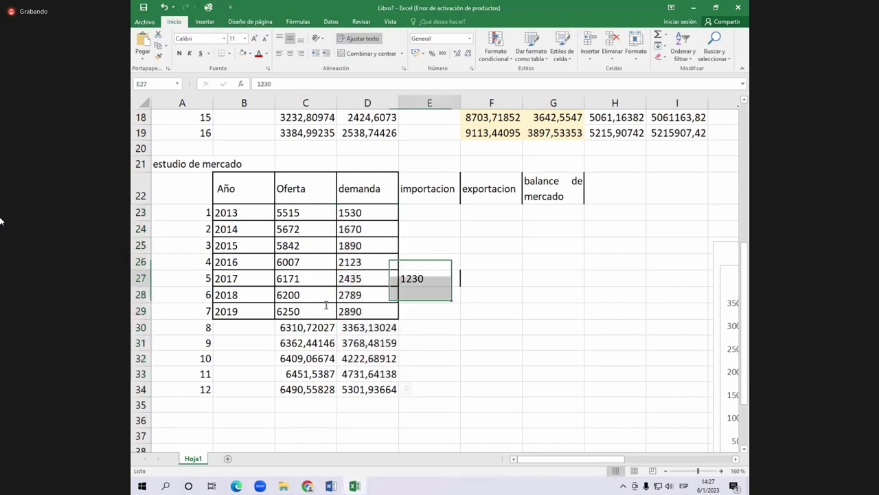
pyautogui.moveTo(429, 278); pyautogui.dragTo(430, 374)
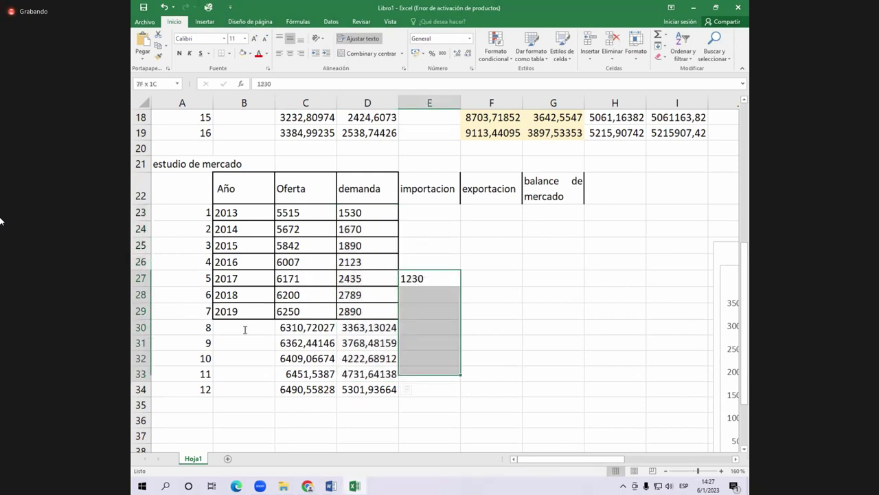
# Step: Recheck the import unit in the Word document and the earlier conversion data, and change the 2017 importacion in E27 to =1230*4
pyautogui.hotkey('alt', 'Tab')
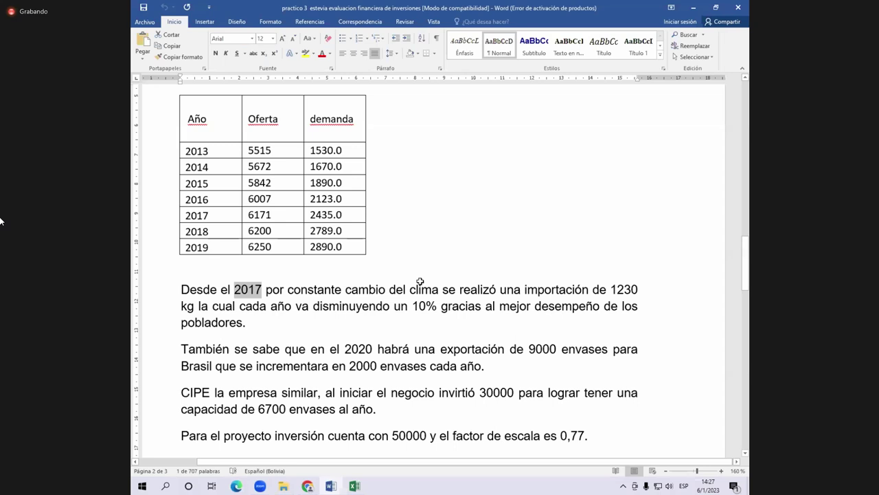
pyautogui.hotkey('alt', 'Tab')
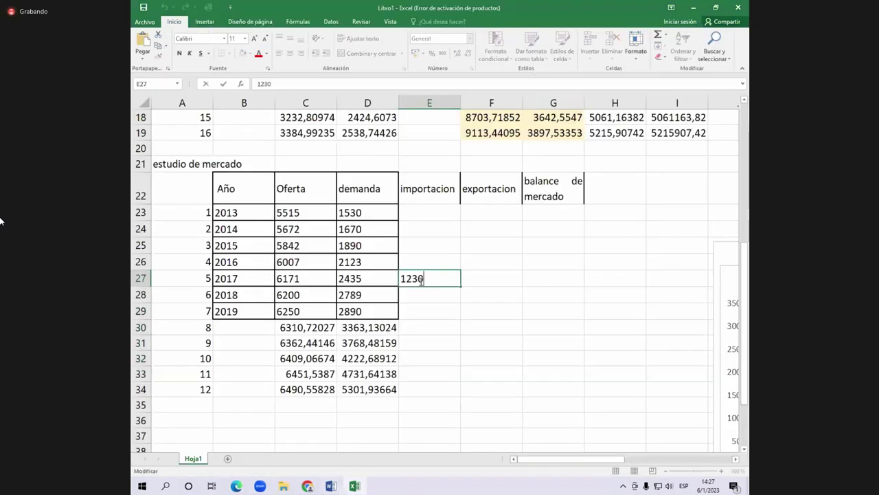
pyautogui.press('Home')
pyautogui.write('=')
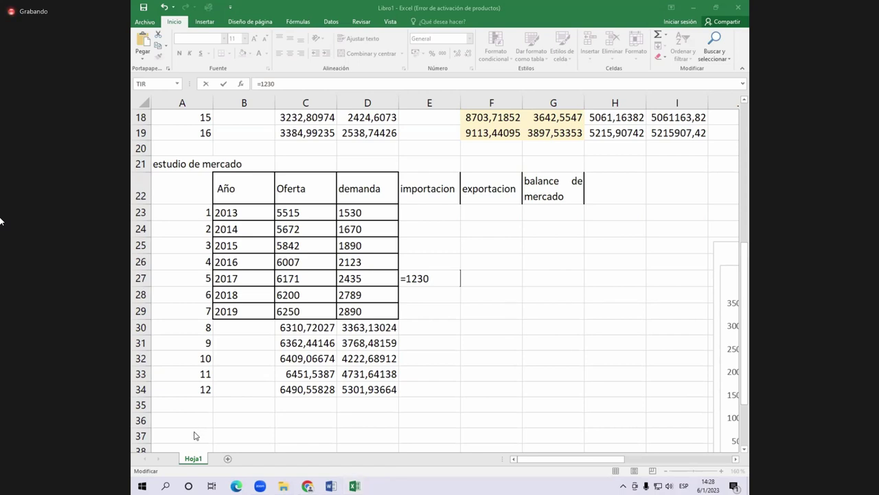
pyautogui.click(431, 278)
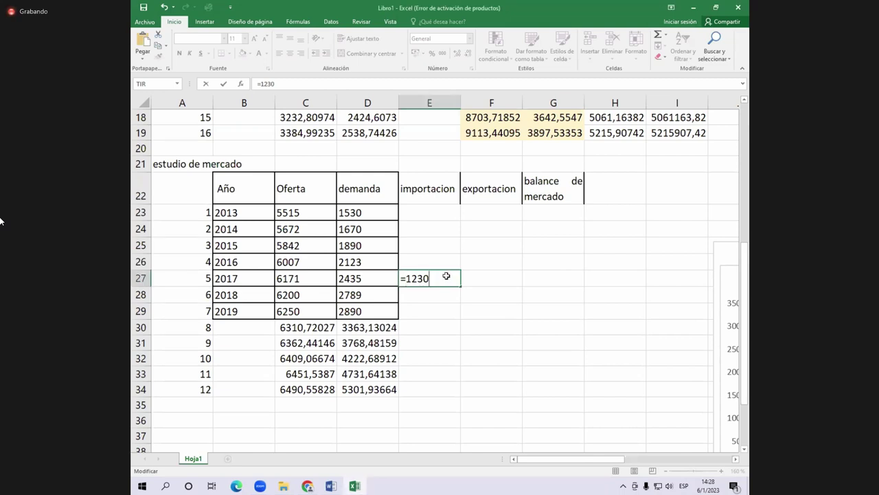
pyautogui.scroll(1, 447, 276)
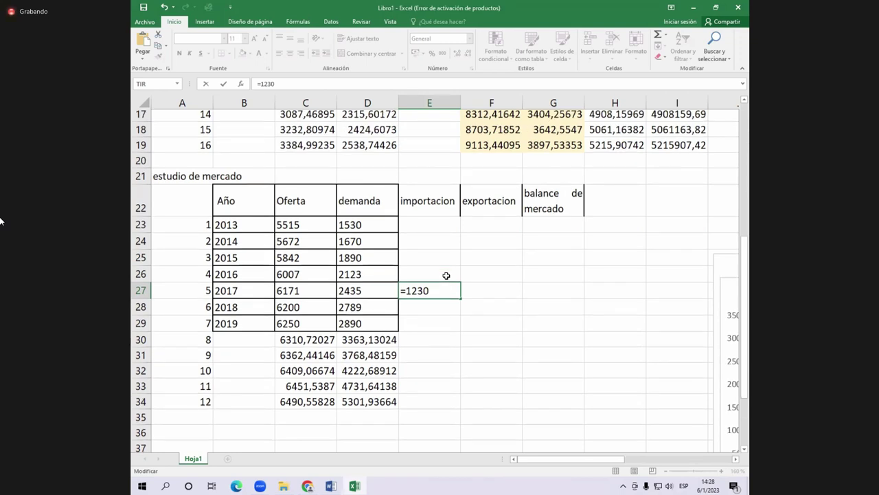
pyautogui.scroll(3, 446, 275)
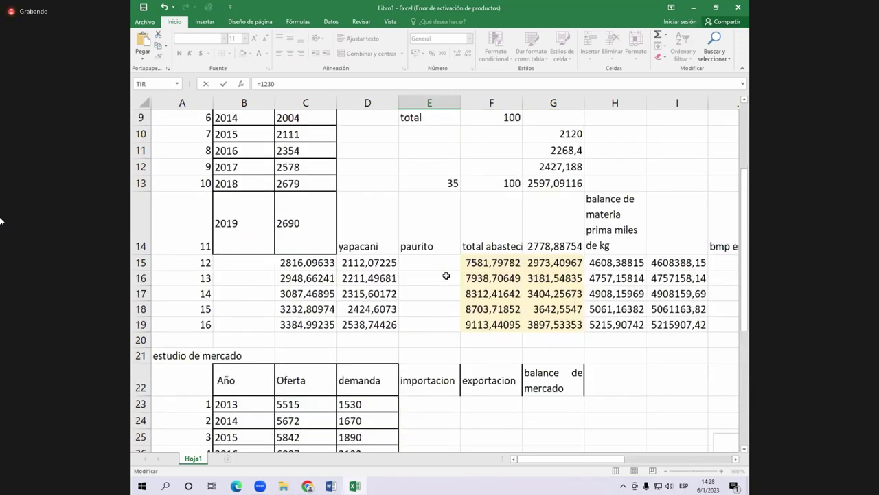
pyautogui.scroll(3, 446, 275)
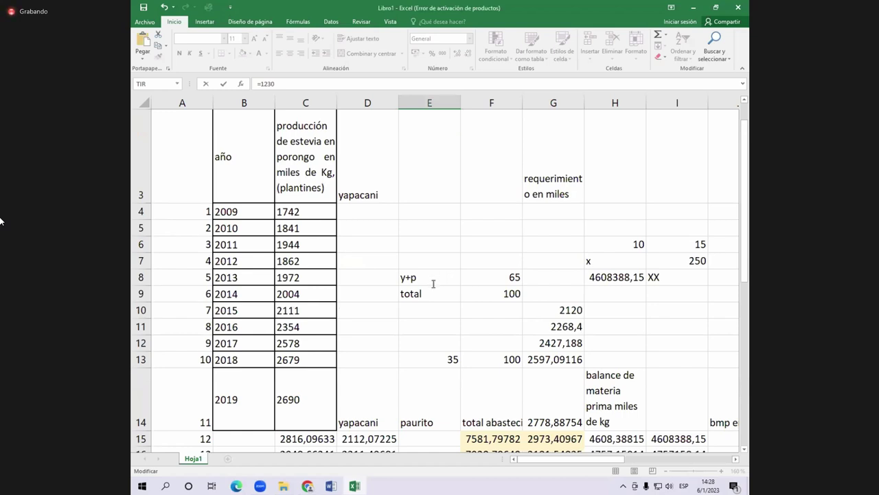
pyautogui.scroll(-1, 433, 284)
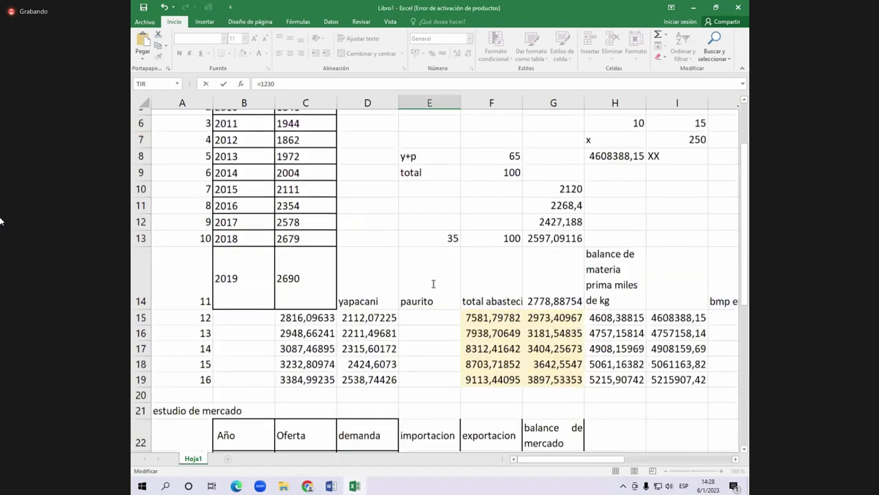
pyautogui.scroll(-4, 434, 284)
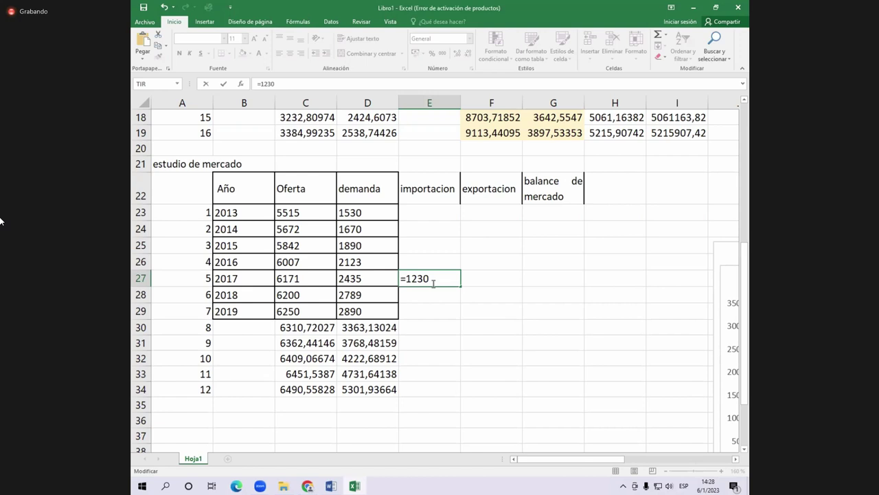
pyautogui.write('*4')
pyautogui.hotkey('ctrl', 'Return')
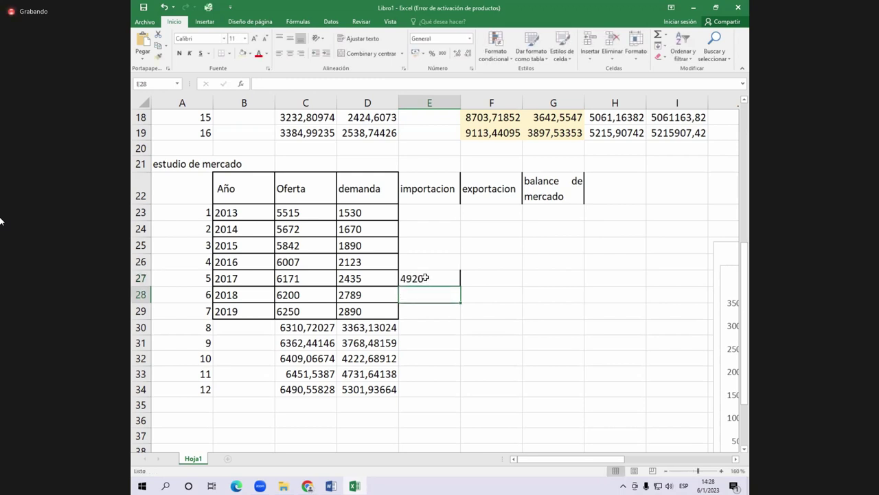
# Step: Check the yearly change in imports in the Word document against the 2017 importacion cell, and return to the workbook
pyautogui.click(435, 187)
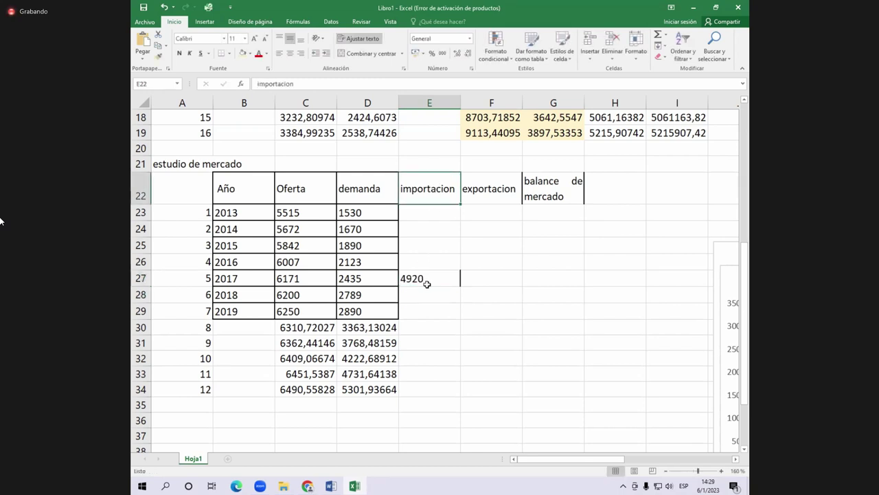
pyautogui.click(427, 277)
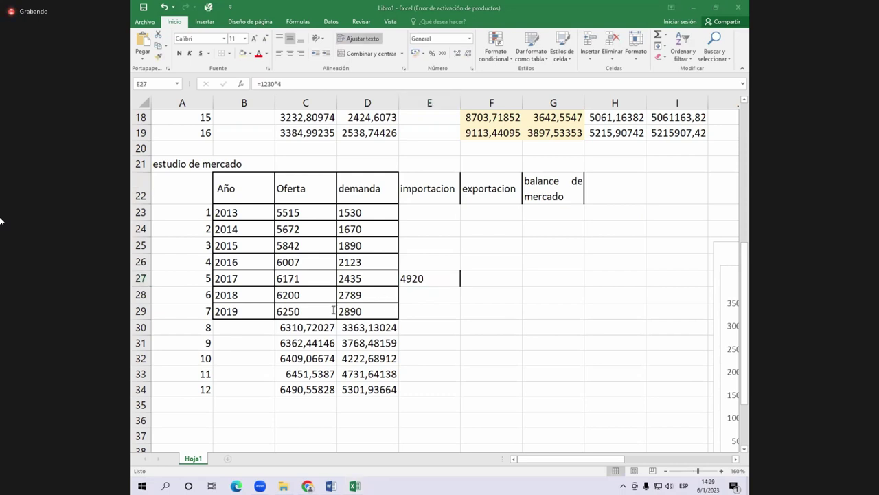
pyautogui.hotkey('alt', 'Tab')
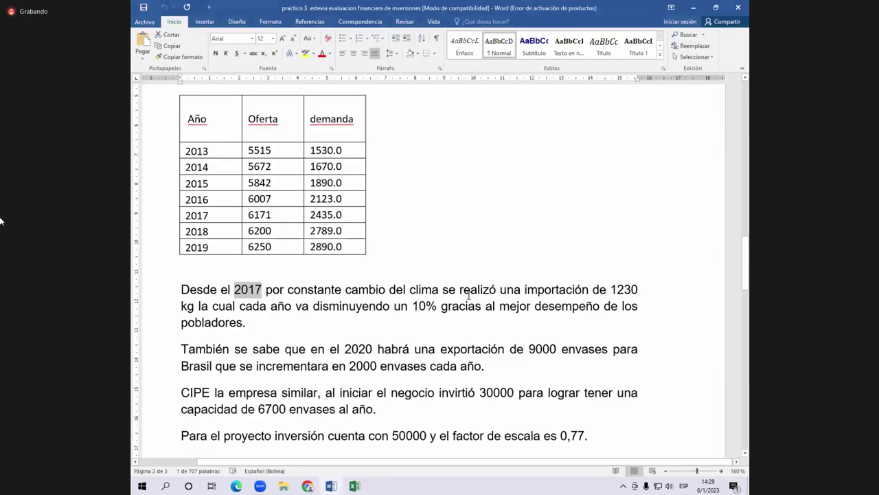
pyautogui.click(474, 299)
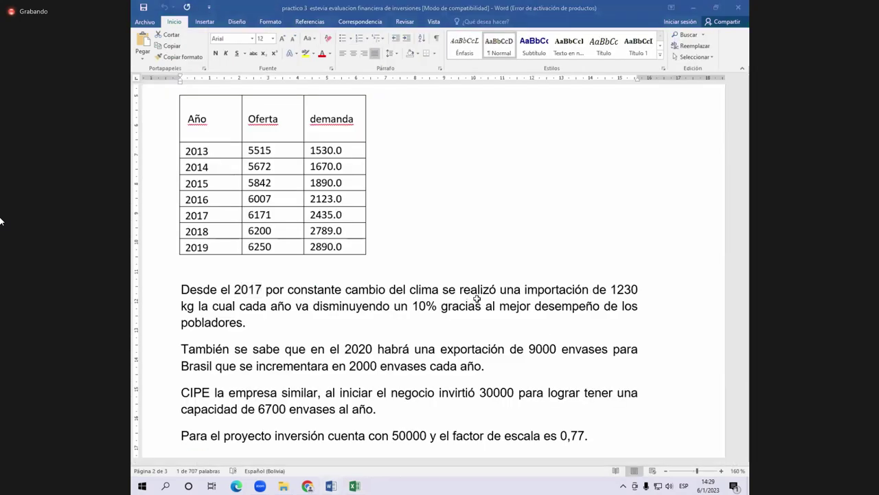
pyautogui.hotkey('alt', 'Tab')
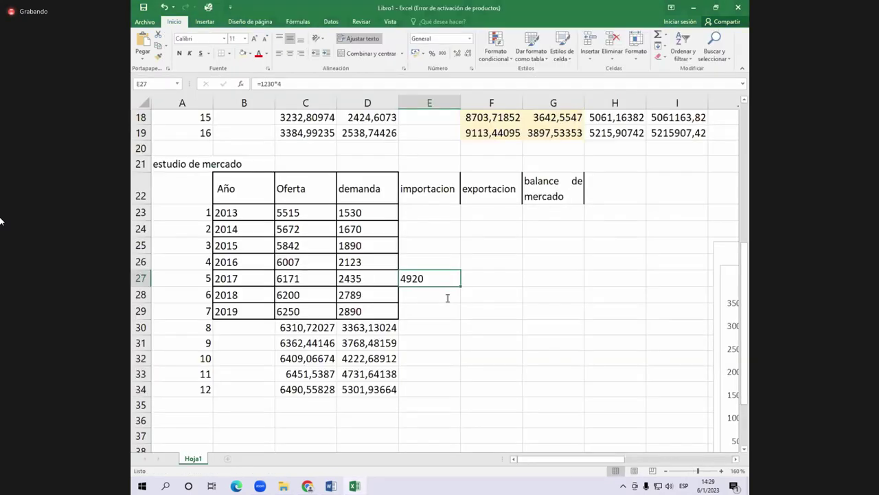
# Step: Enter the formula =E27*0,9 in the 2018 importacion cell E28 to apply the 10% yearly decrease
pyautogui.click(448, 298)
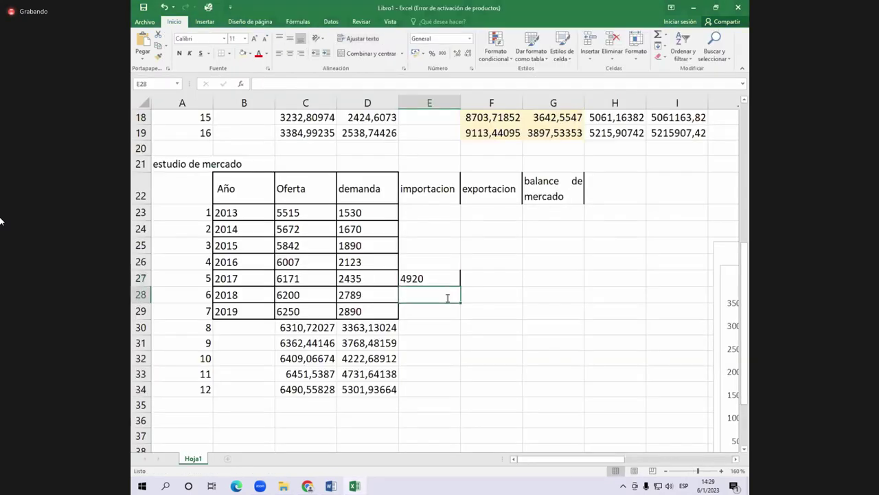
pyautogui.write('=')
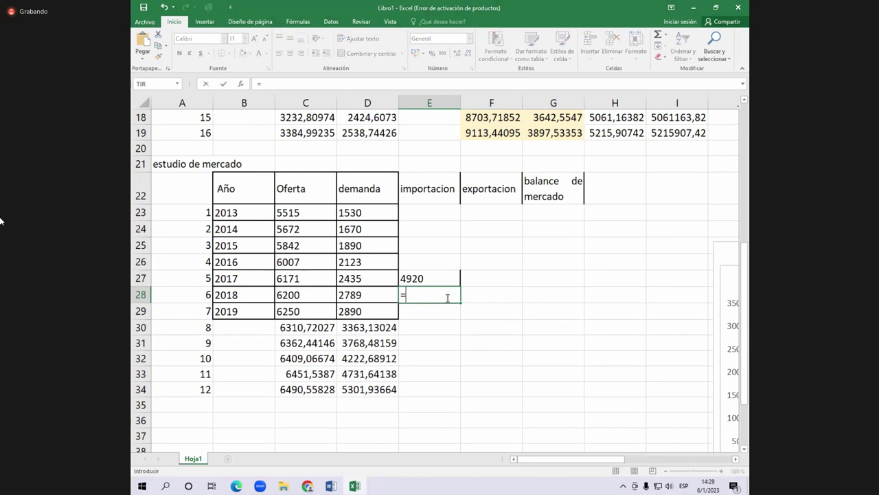
pyautogui.press('Up')
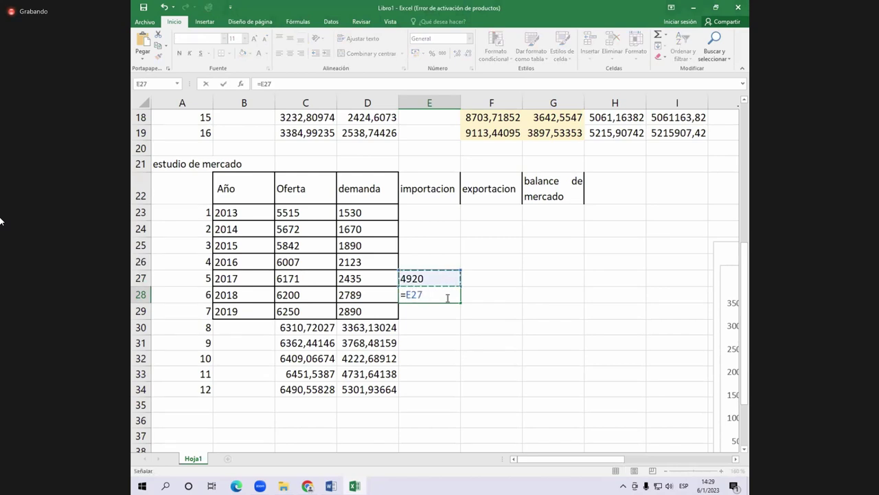
pyautogui.write('*0,9')
pyautogui.press('Return')
# Step: Fill the importacion formula from E28 down to E34 and go through the filled cells
pyautogui.moveTo(444, 296); pyautogui.dragTo(448, 387)
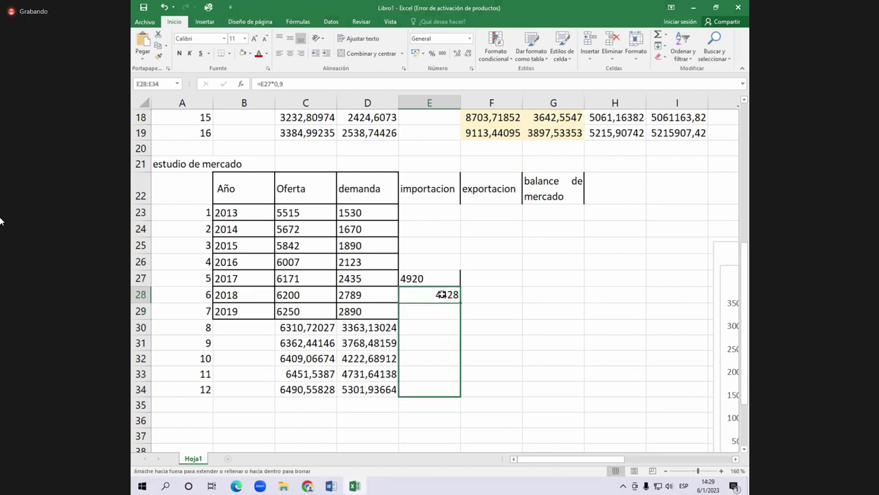
pyautogui.moveTo(442, 293); pyautogui.dragTo(447, 304)
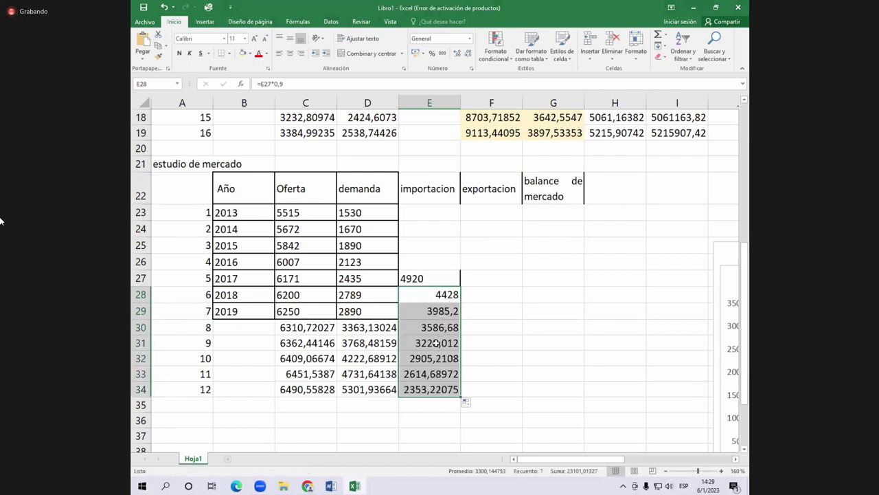
pyautogui.press('Down')
pyautogui.press('Down')
pyautogui.press('Down')
pyautogui.press('Down')
pyautogui.press('Down')
pyautogui.press('Down')
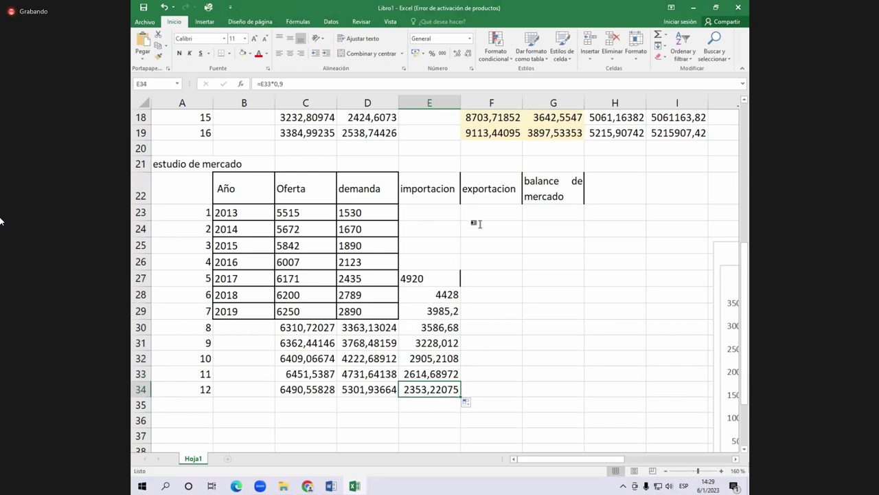
# Step: Look up the 2020 export quantity and its yearly increase in the Word exercise document, and enter 9000 in the exportacion cell F30
pyautogui.hotkey('alt', 'Tab')
pyautogui.hotkey('alt', 'Tab')
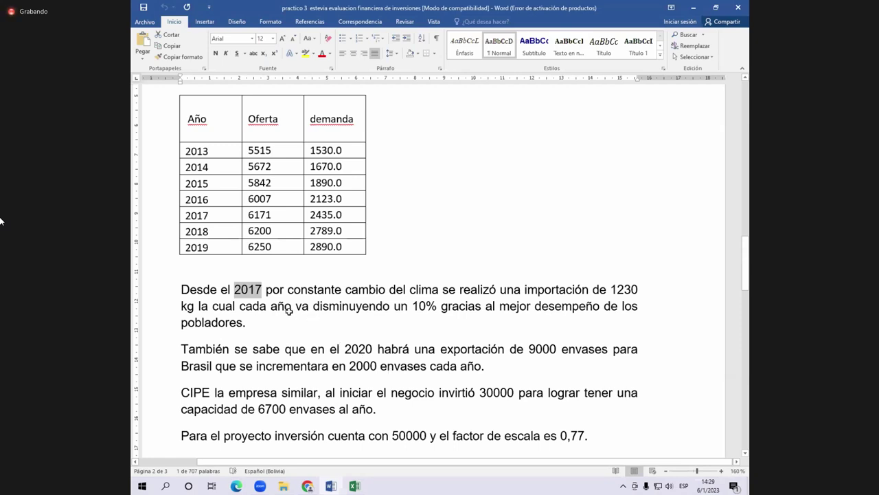
pyautogui.moveTo(350, 365); pyautogui.dragTo(386, 365)
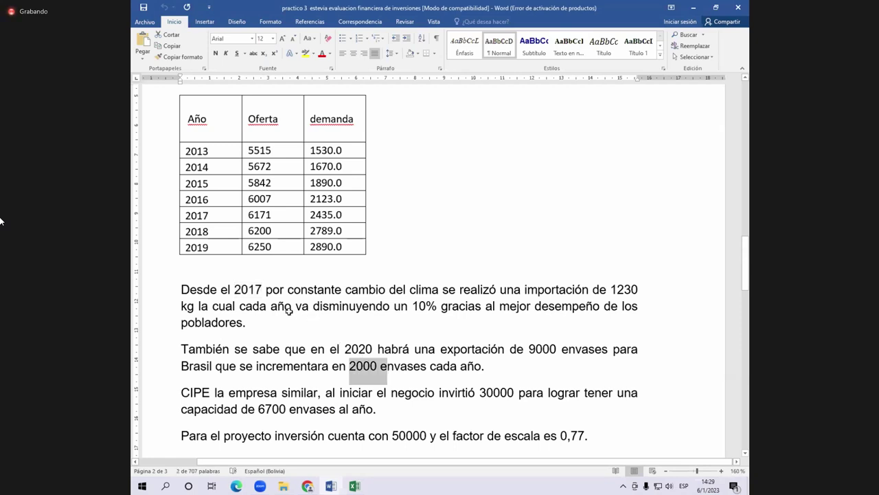
pyautogui.hotkey('alt', 'Tab')
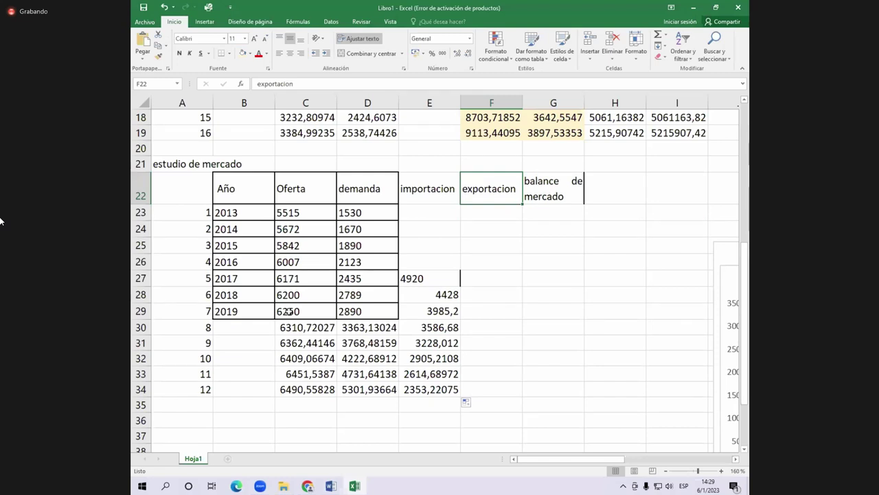
pyautogui.click(289, 312)
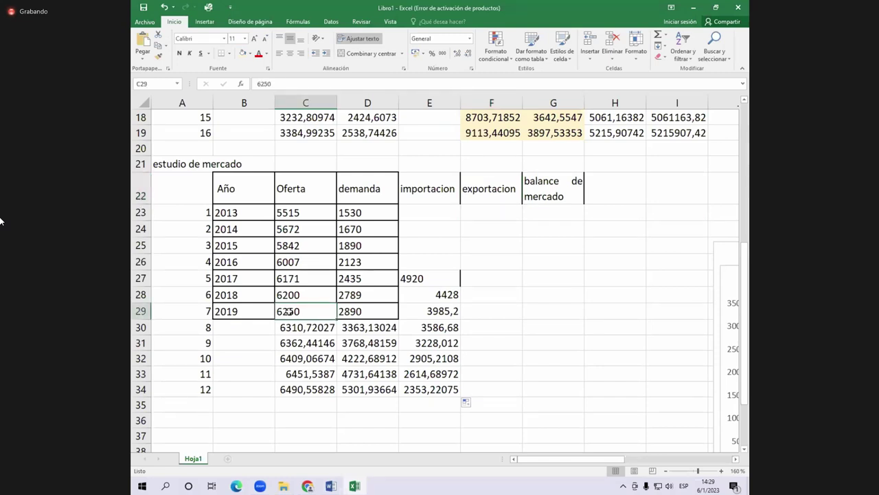
pyautogui.hotkey('alt', 'Tab')
pyautogui.hotkey('alt', 'Tab')
# Step: Enter =F30+2000 in the exportacion cell F31 and fill the formula down to F34
pyautogui.write('=')
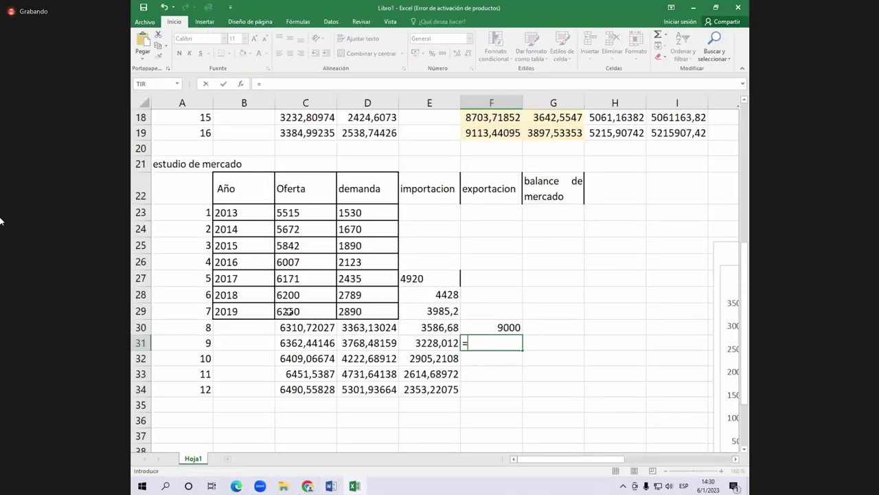
pyautogui.press('Up')
pyautogui.write('+2000')
pyautogui.press('Return')
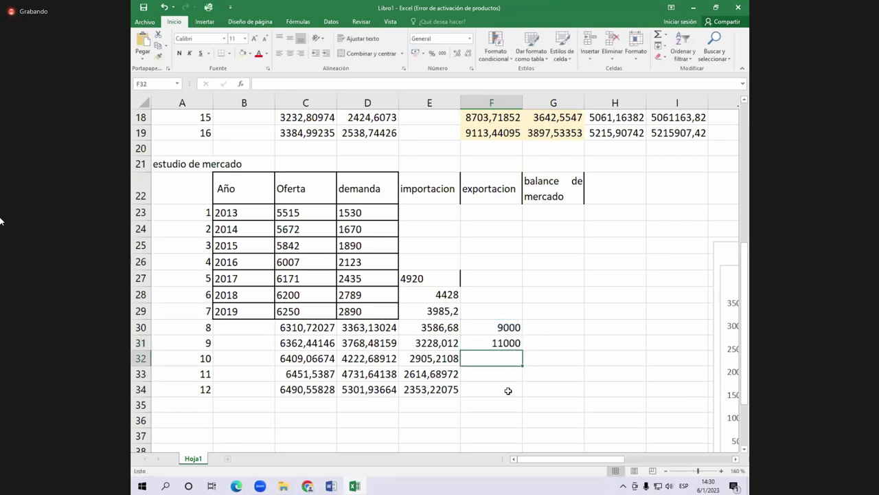
pyautogui.click(495, 341)
pyautogui.doubleClick(522, 351)
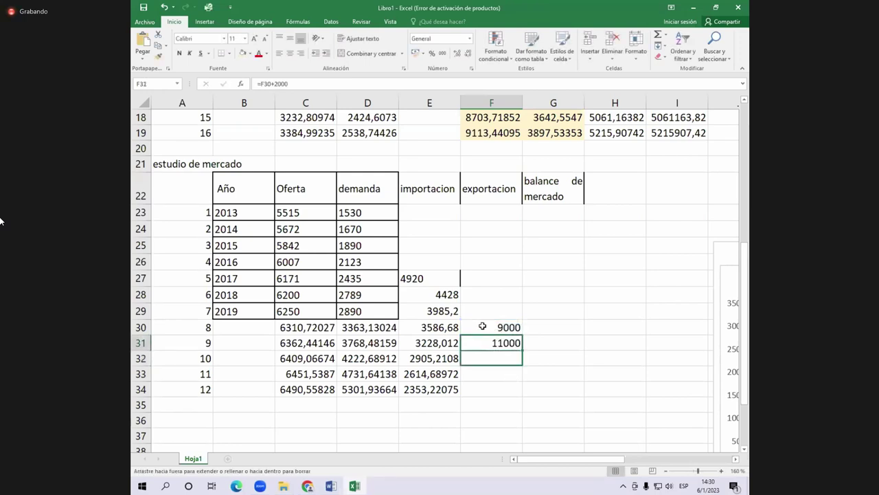
pyautogui.press('Up')
# Step: Enter =D30-C30-E30+F30 in the balance de mercado cell G30 and fill the formula down to G34
pyautogui.click(550, 323)
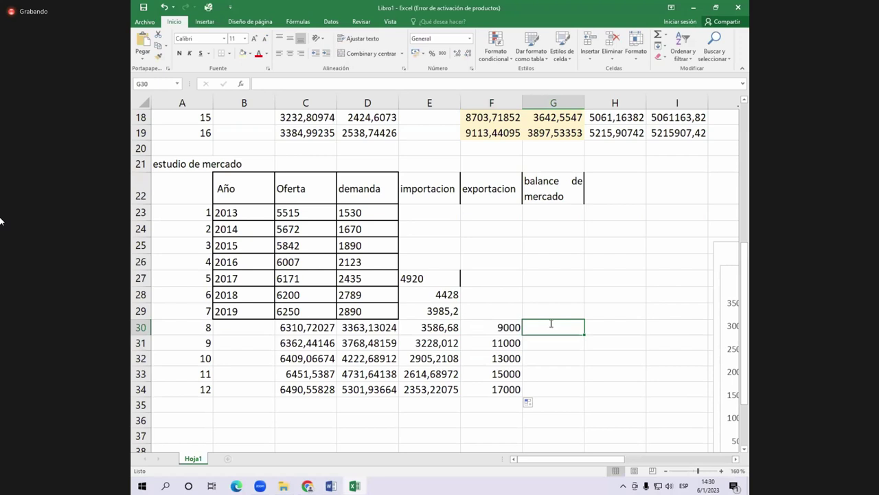
pyautogui.write('=')
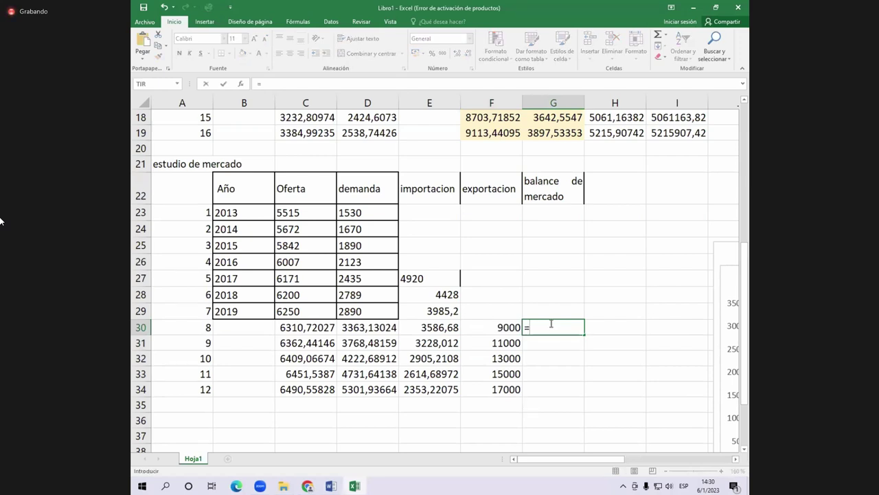
pyautogui.press('Left')
pyautogui.press('Left')
pyautogui.press('Left')
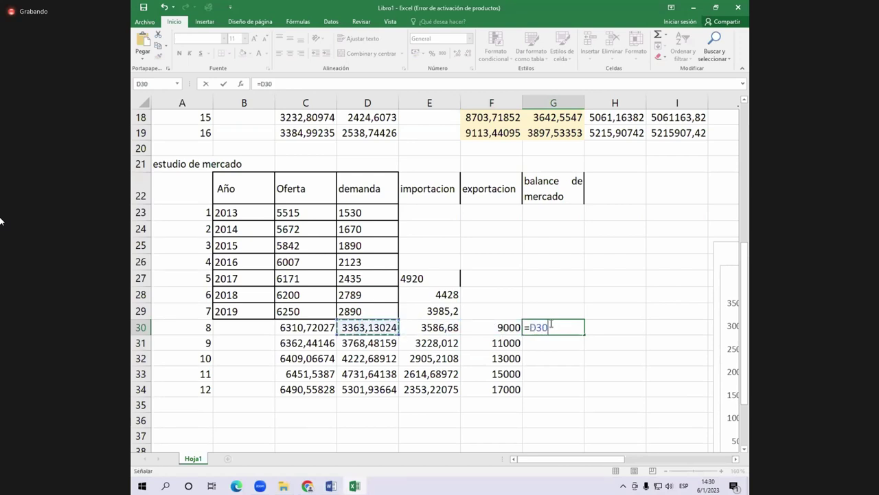
pyautogui.write('-')
pyautogui.press('Left')
pyautogui.press('Left')
pyautogui.press('Left')
pyautogui.press('Left')
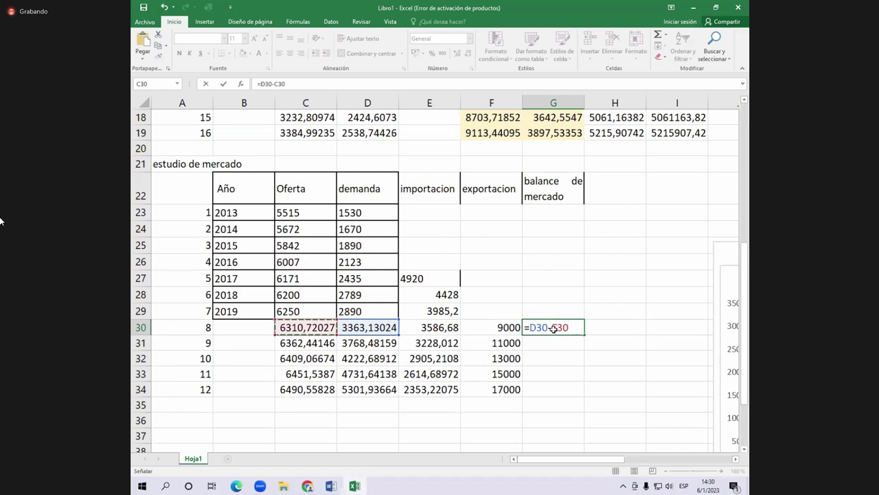
pyautogui.write('-E30+F30')
pyautogui.press('Return')
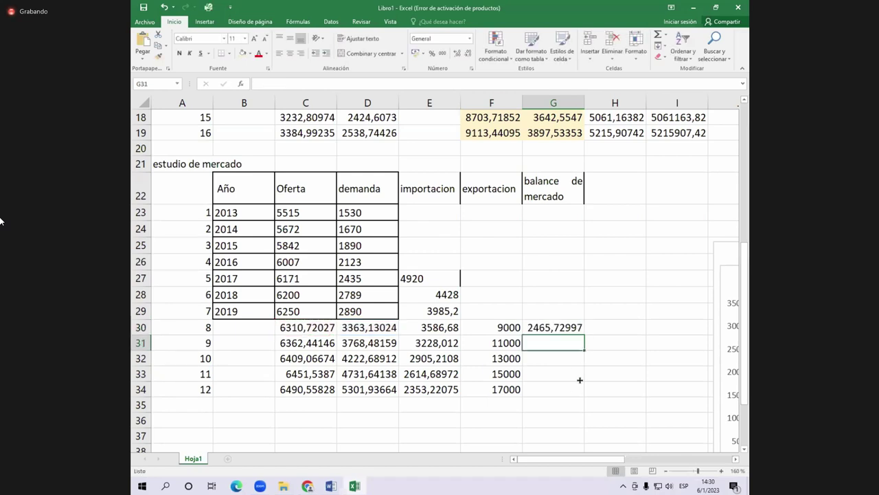
pyautogui.press('Up')
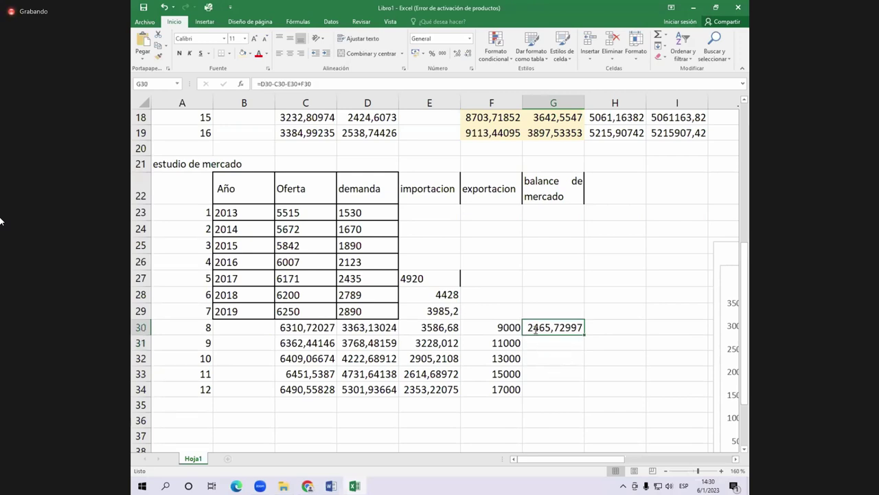
pyautogui.doubleClick(584, 335)
# Step: Change G30 to =ENTERO(D30-C30-E30+F30) and fill the whole-number formula down to G34
pyautogui.click(534, 329)
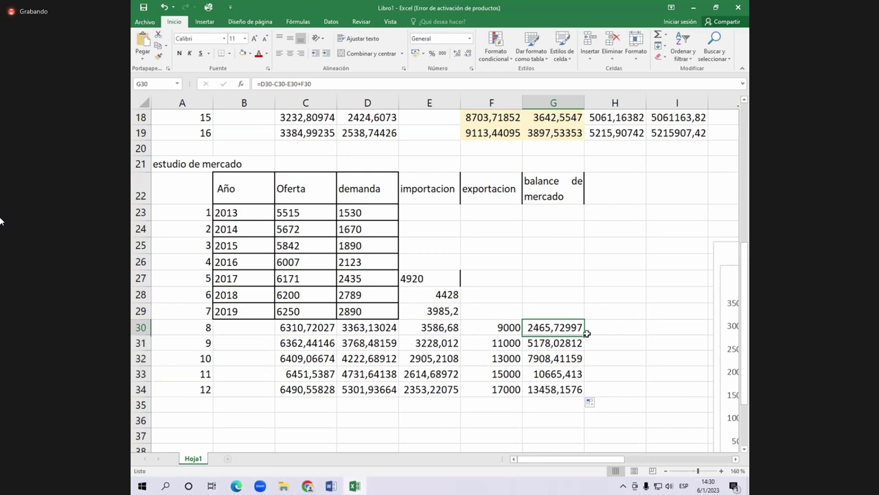
pyautogui.write('=entero(D30-C30-E30+F30)')
pyautogui.press('Return')
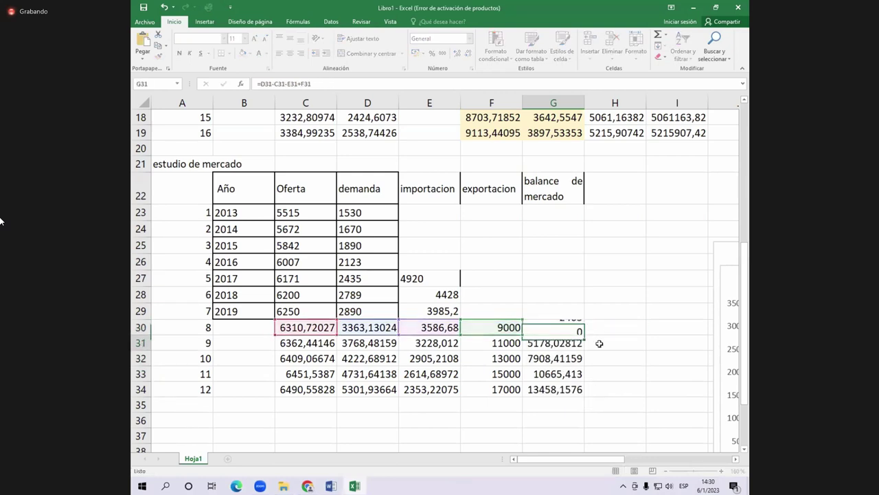
pyautogui.press('Up')
pyautogui.moveTo(585, 335); pyautogui.dragTo(584, 396)
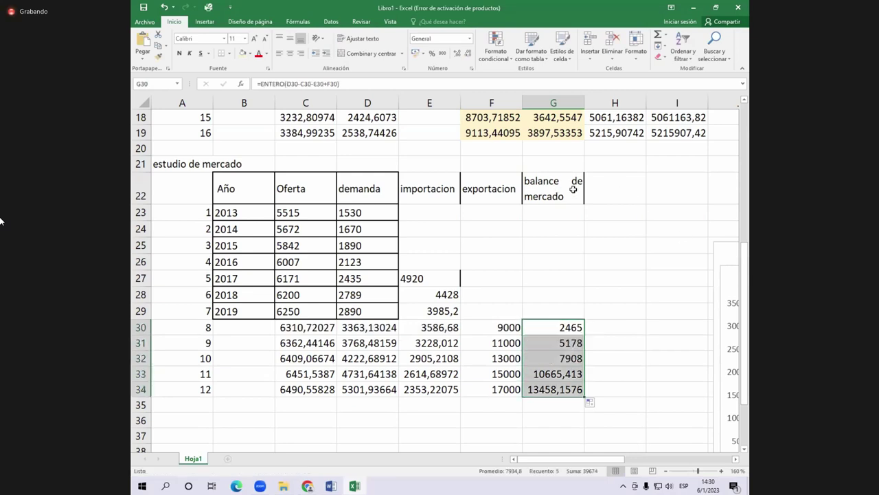
# Step: Extend the header in G22 to read "balance de mercado en envases"
pyautogui.click(573, 190)
pyautogui.doubleClick(573, 190)
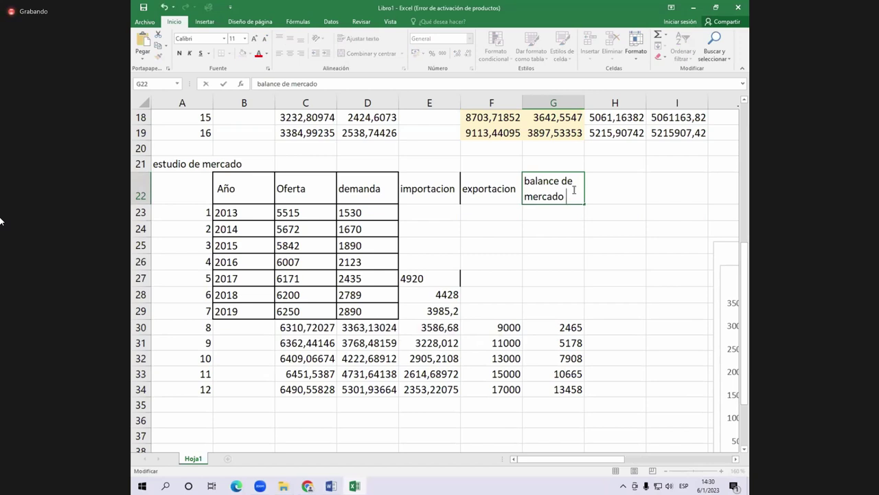
pyautogui.write('en envases')
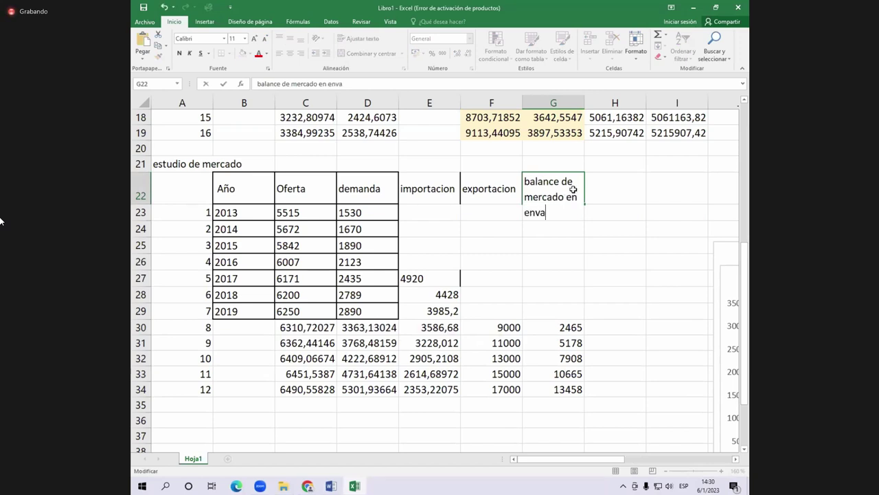
pyautogui.press('Return')
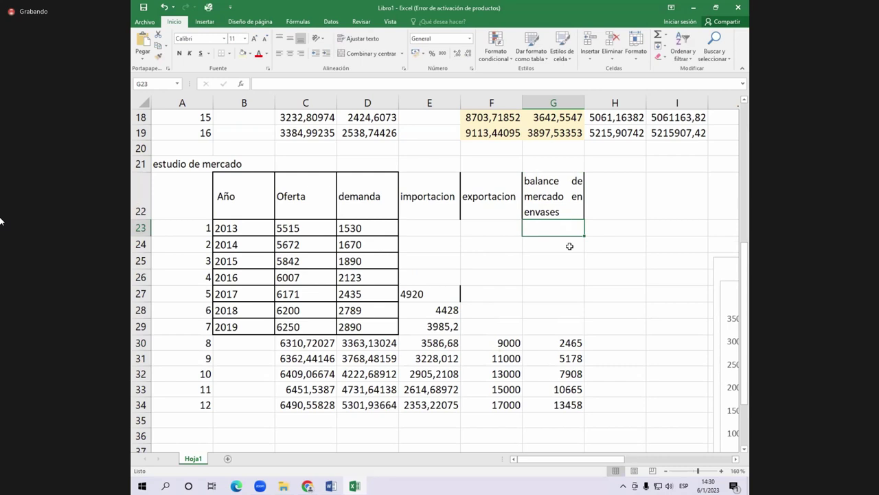
# Step: Label the market balance values with "demanda insatisfecha" in cell G29, directly above G30
pyautogui.click(544, 341)
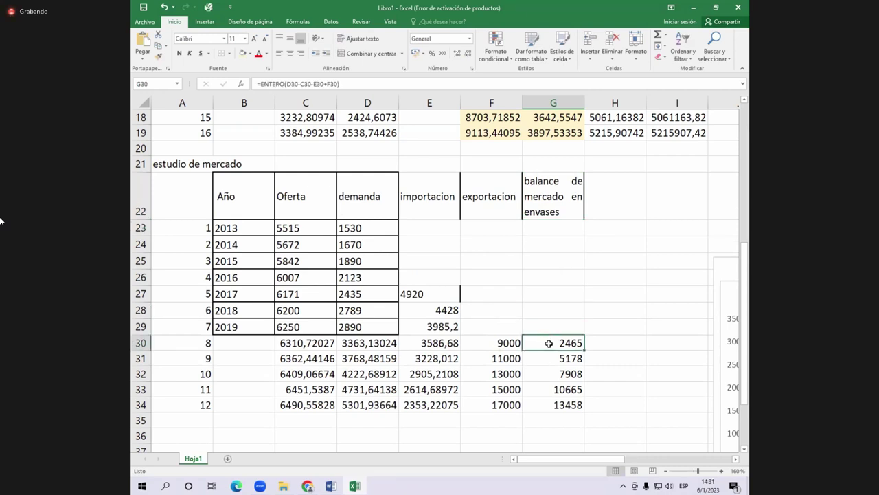
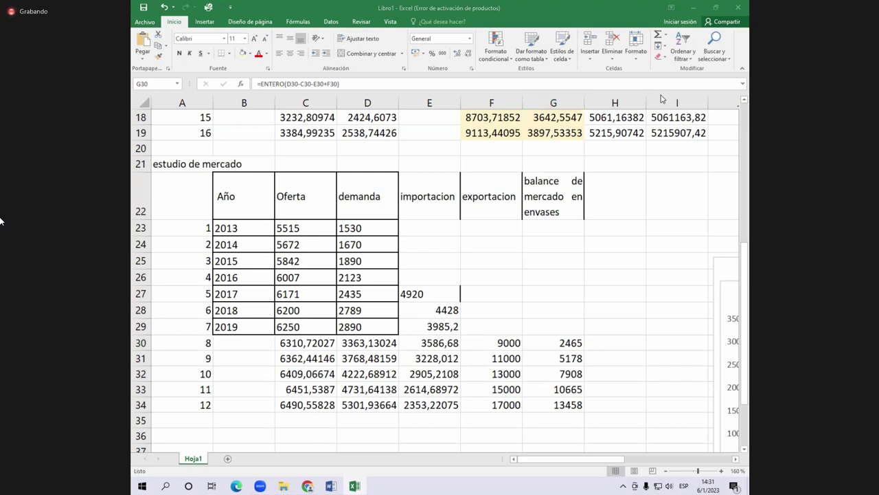
pyautogui.click(550, 341)
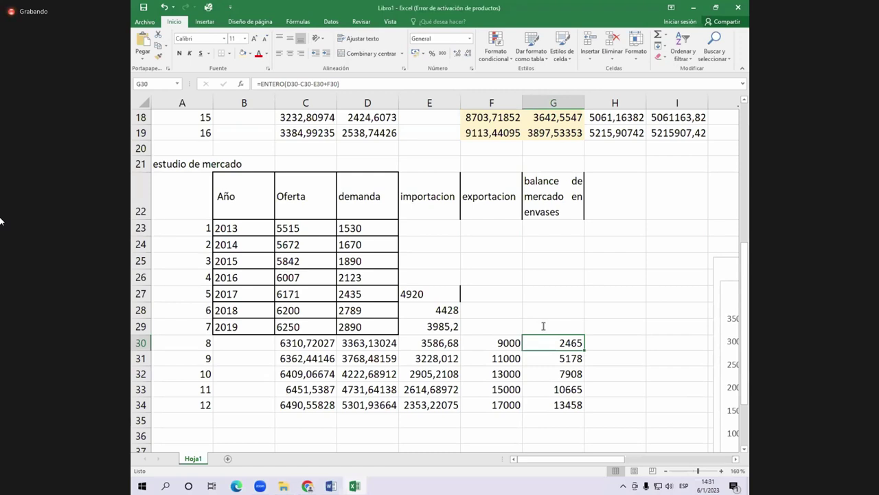
pyautogui.click(543, 325)
pyautogui.write('demanda insta')
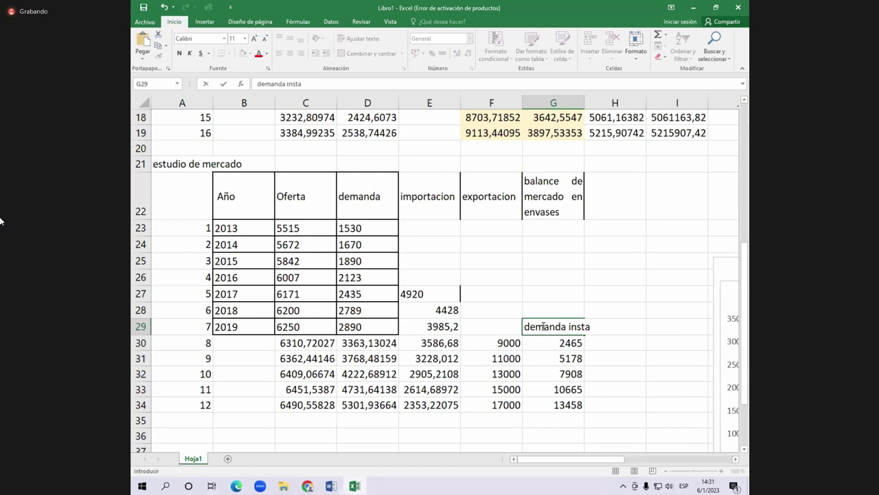
pyautogui.press('BackSpace')
pyautogui.press('BackSpace')
pyautogui.write('ati')
pyautogui.write('sfecha')
pyautogui.press('Return')
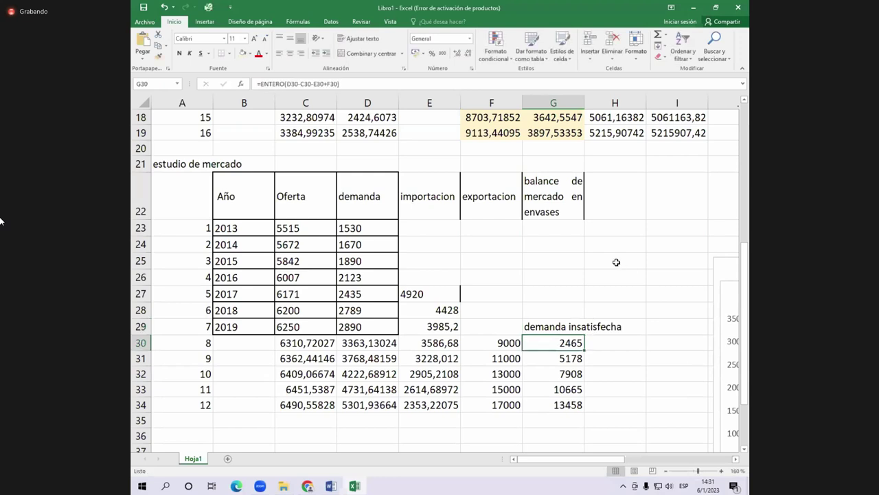
# Step: Compare the raw material balance in H15:J19 with the demanda insatisfecha values in G30:G34
pyautogui.scroll(2, 616, 262)
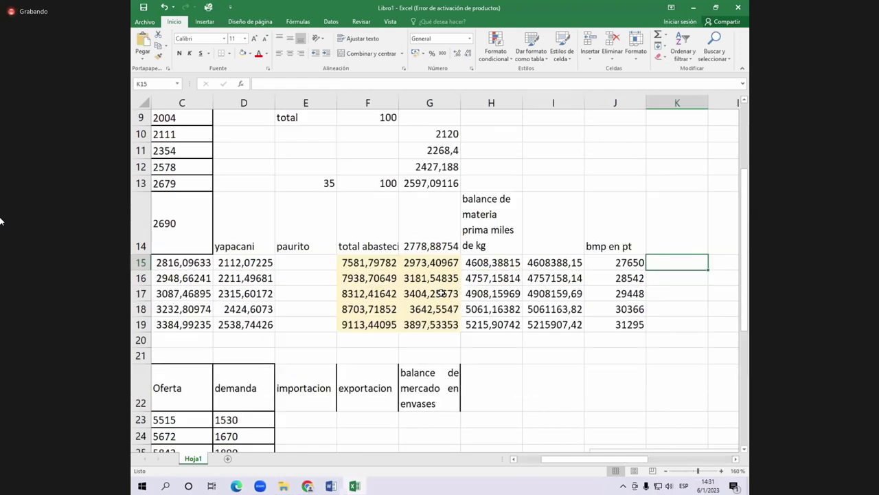
pyautogui.scroll(-4, 441, 292)
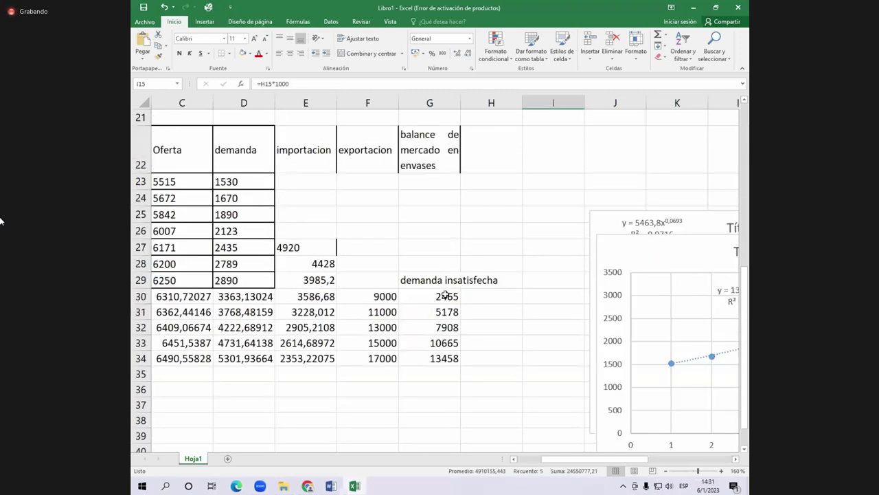
pyautogui.click(443, 296)
pyautogui.hotkey('shift', 'Down')
pyautogui.hotkey('shift', 'Down')
pyautogui.hotkey('shift', 'Down')
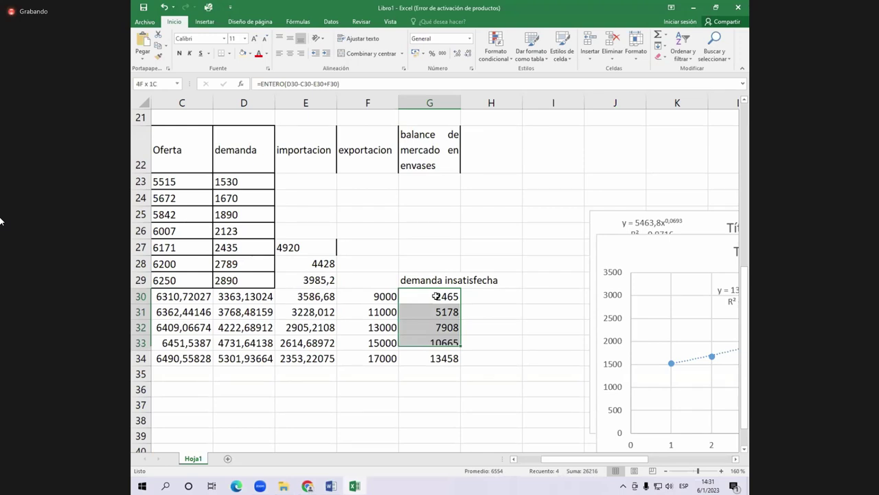
pyautogui.hotkey('shift', 'Down')
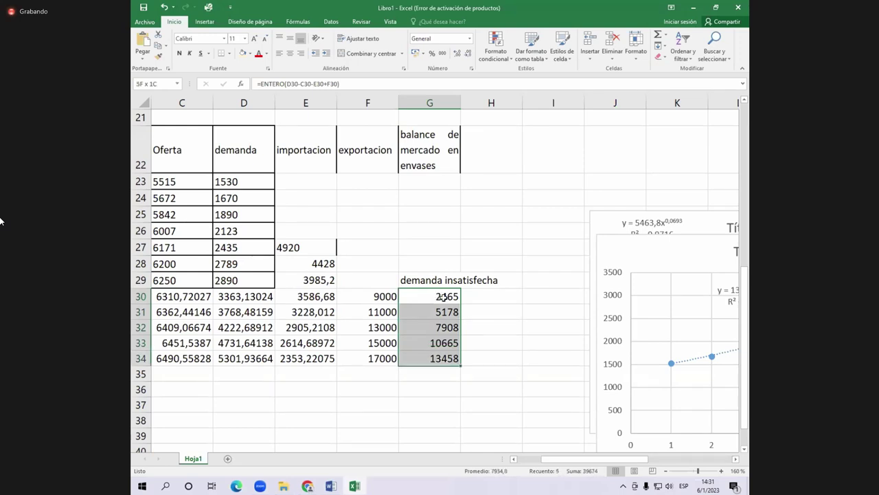
pyautogui.click(442, 296)
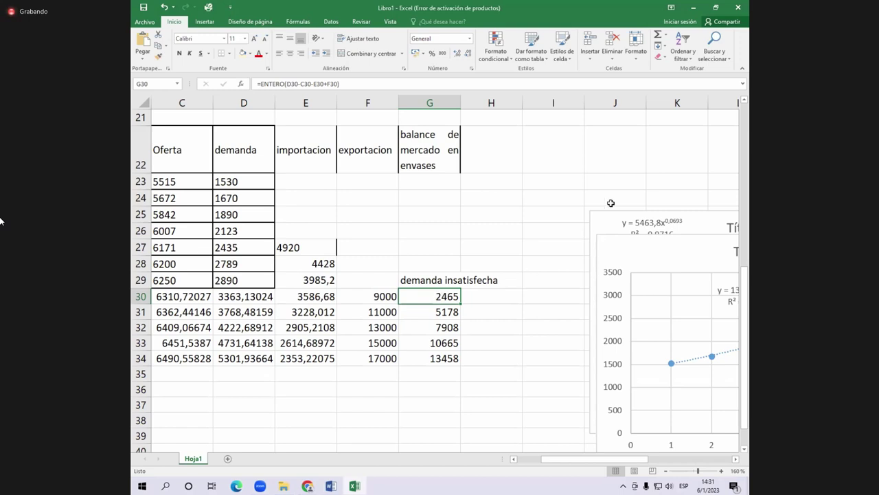
# Step: Add the section heading "estudio de inversion" in cell A37, below the market study table
pyautogui.press('Home')
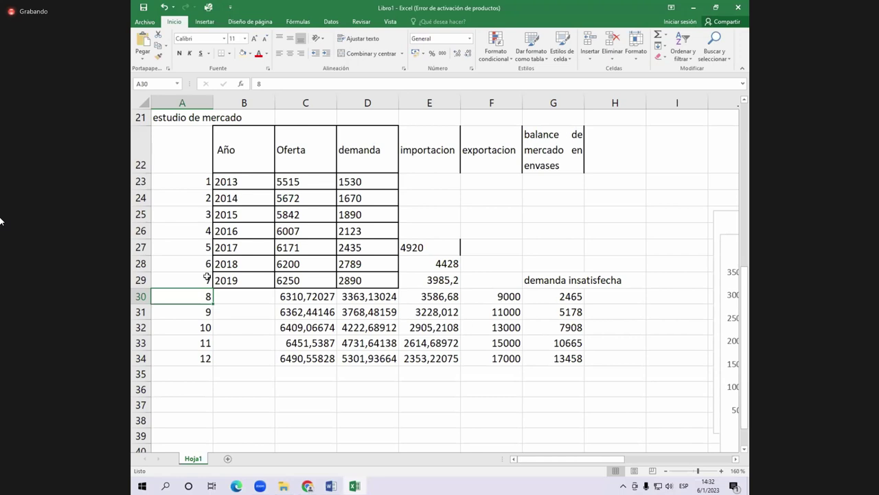
pyautogui.click(614, 327)
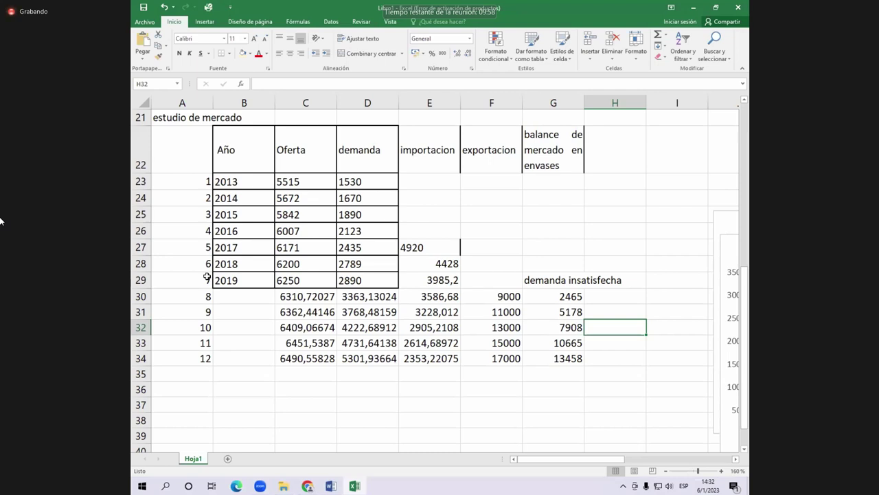
pyautogui.scroll(-2, 207, 276)
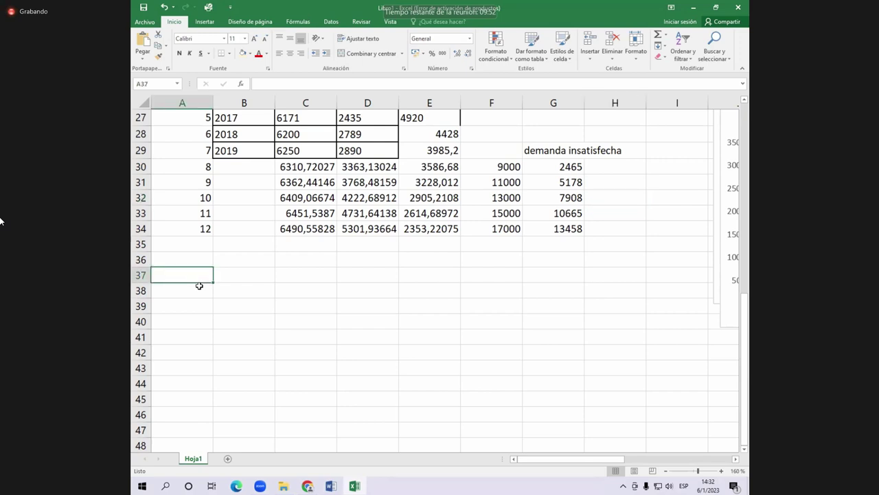
pyautogui.write('estudio de invesrsion')
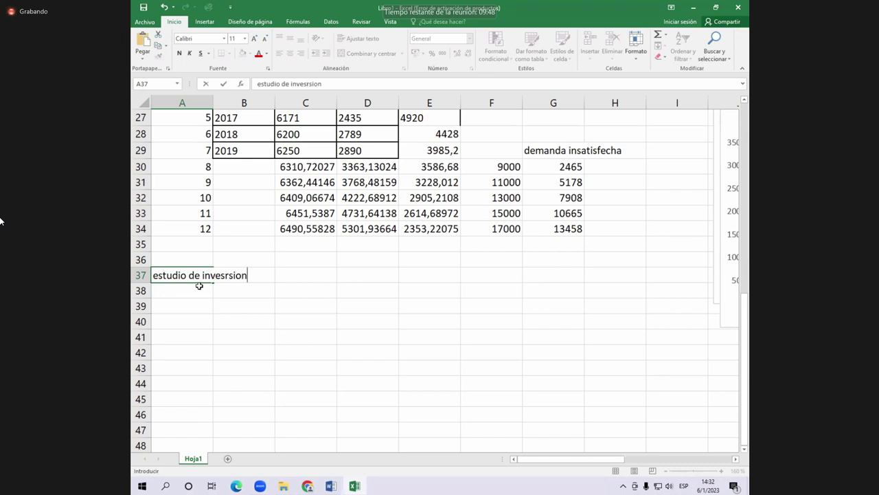
pyautogui.press('BackSpace')
pyautogui.write('n')
pyautogui.press('Return')
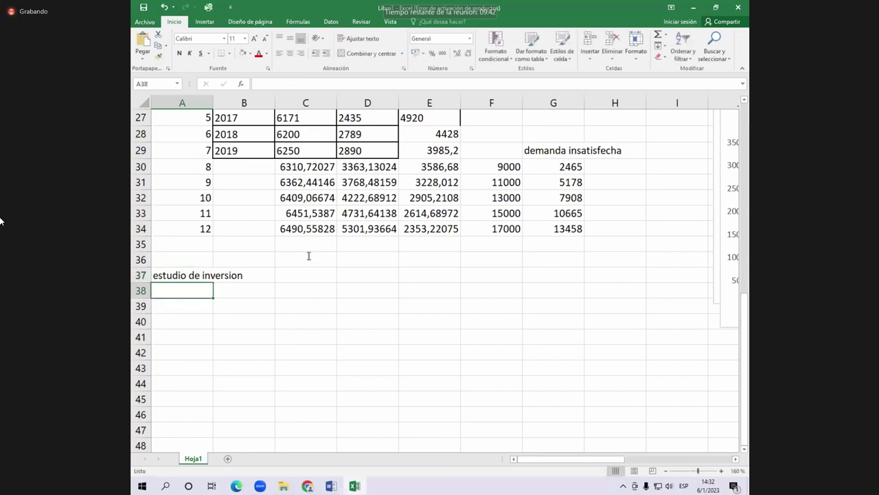
# Step: Check the investment data in the Word exercise, and back in Excel label A39:A43 as io, it, tt, to and a
pyautogui.hotkey('alt', 'Tab')
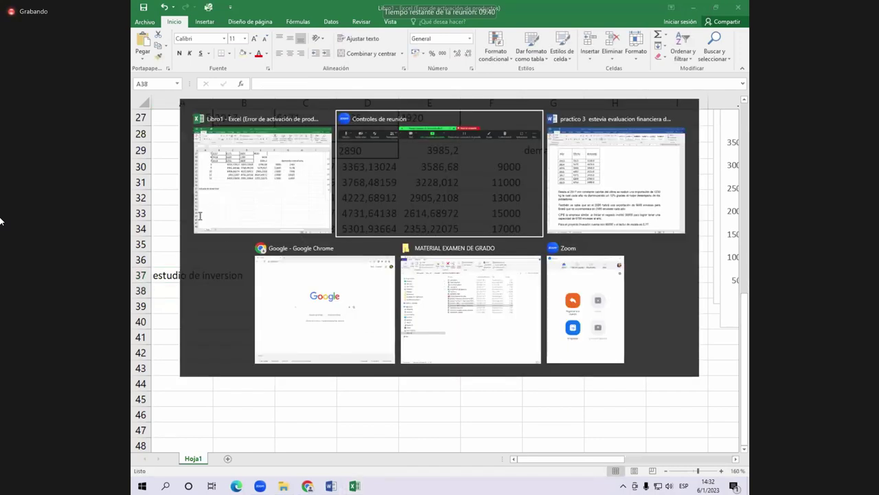
pyautogui.hotkey('alt', 'Tab')
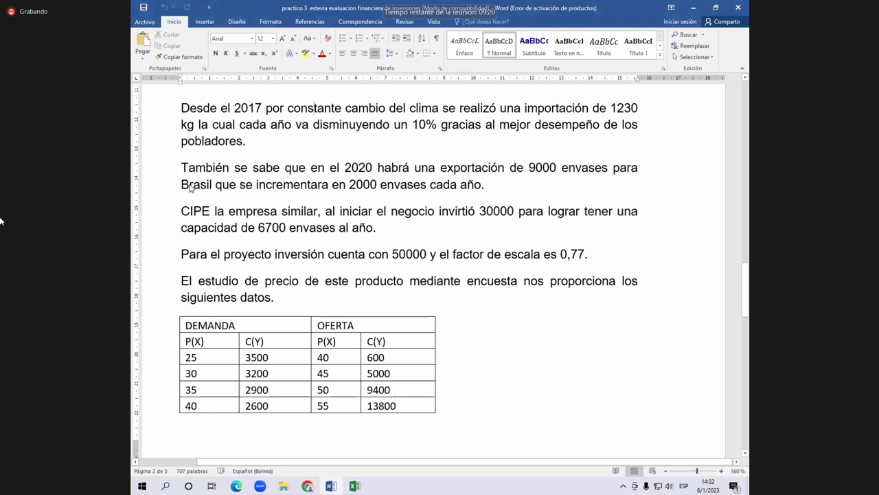
pyautogui.hotkey('alt', 'Tab')
pyautogui.press('Return')
pyautogui.write('tt')
pyautogui.press('Return')
pyautogui.write('tt')
pyautogui.press('BackSpace')
pyautogui.write('o')
pyautogui.press('Return')
pyautogui.write('a')
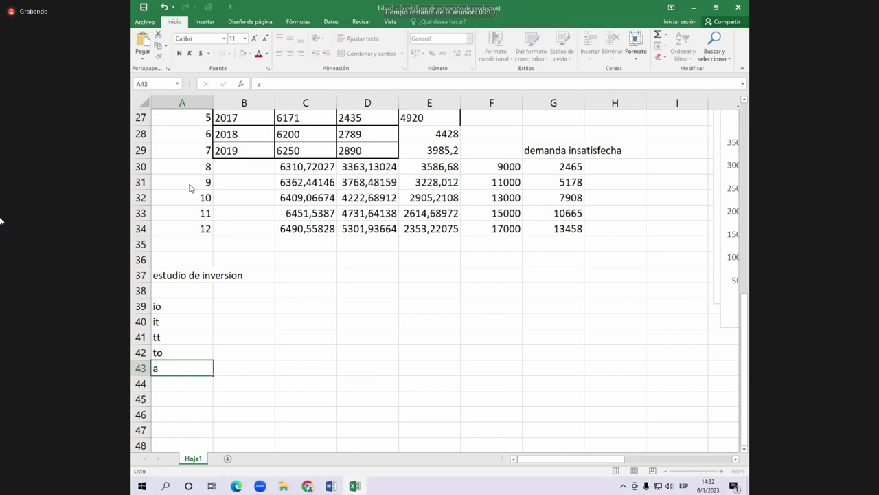
# Step: Read the similar company's initial investment in the Word exercise and enter 30000 for io in B39
pyautogui.press('Up')
pyautogui.press('Up')
pyautogui.press('Up')
pyautogui.press('Up')
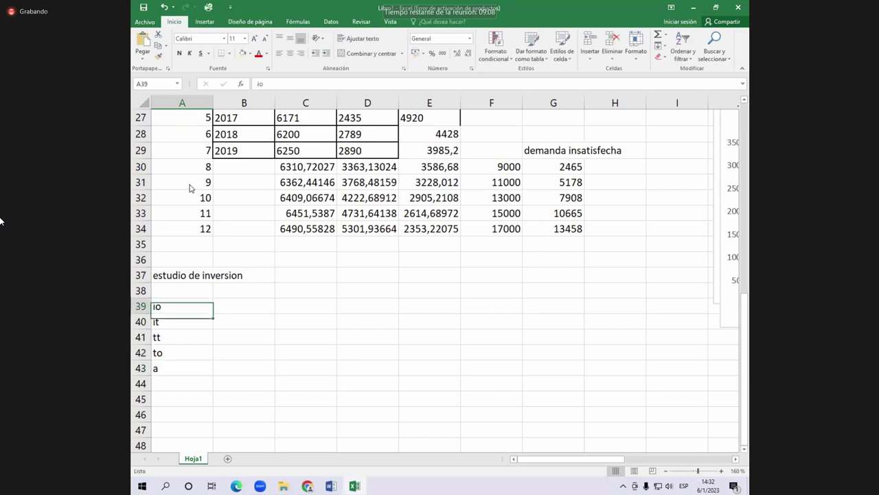
pyautogui.press('Right')
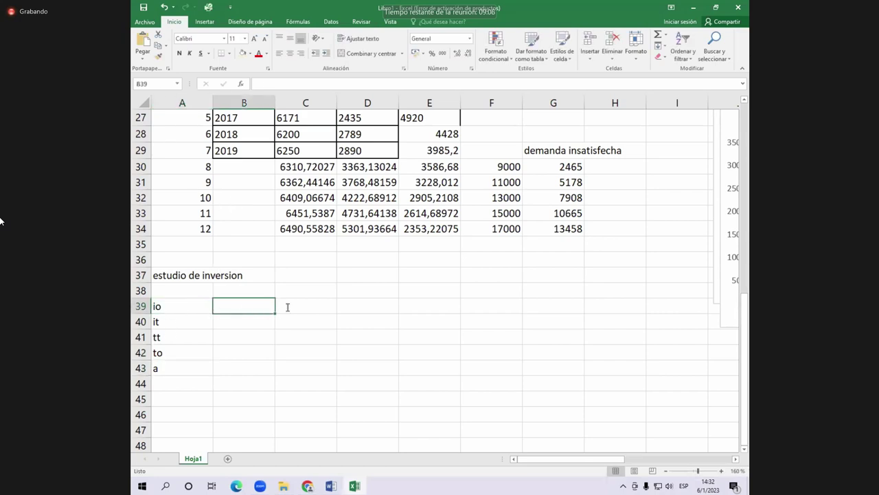
pyautogui.press('Left')
pyautogui.hotkey('ctrl', 'shift', 'Down')
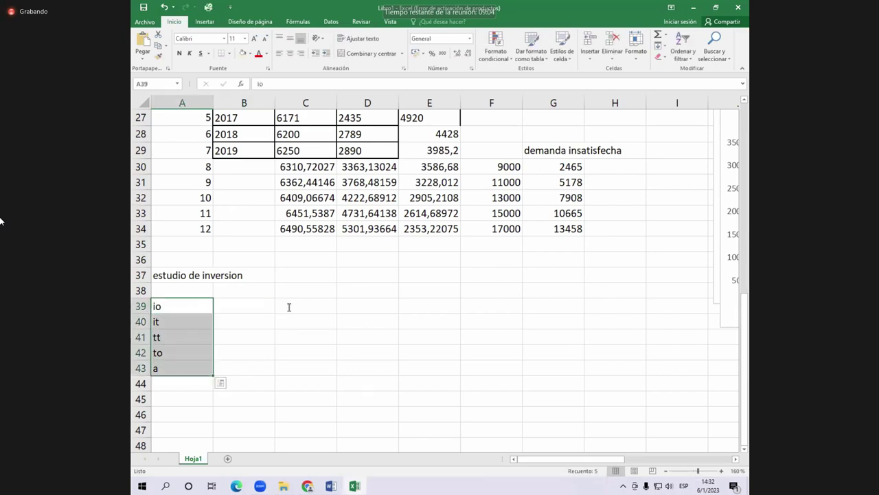
pyautogui.hotkey('alt', 'Tab')
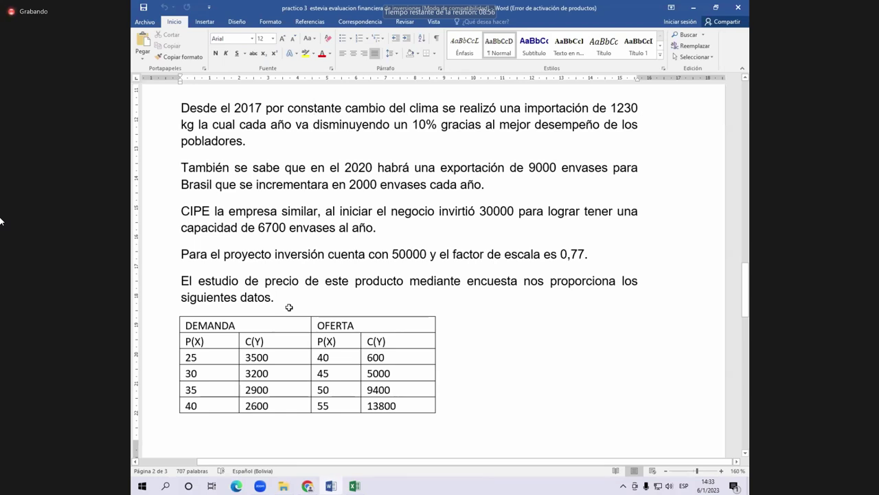
pyautogui.hotkey('alt', 'Tab')
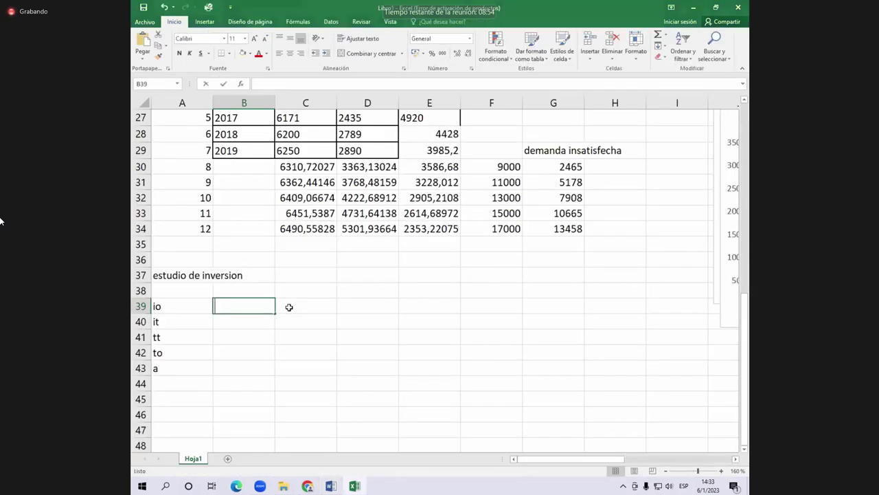
pyautogui.write('30000')
# Step: Check the project's investment in the Word exercise and enter 50000 for it in B40
pyautogui.hotkey('alt', 'Tab')
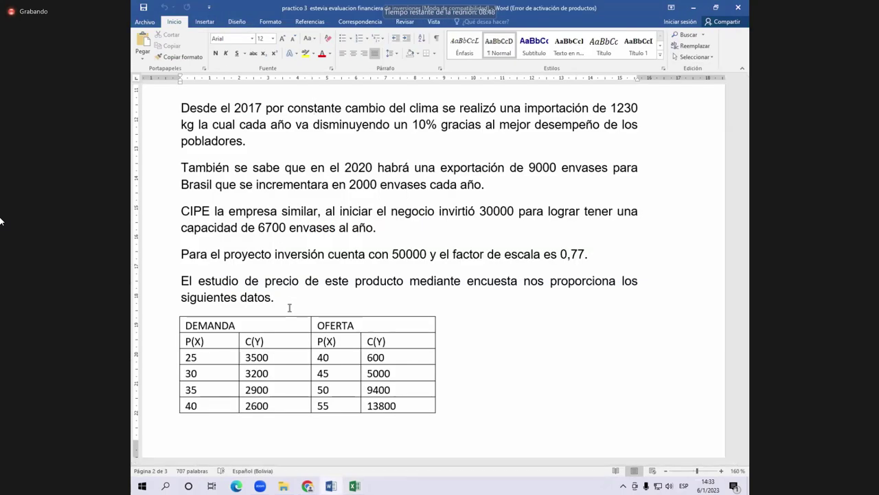
pyautogui.hotkey('alt', 'Tab')
pyautogui.write('5000')
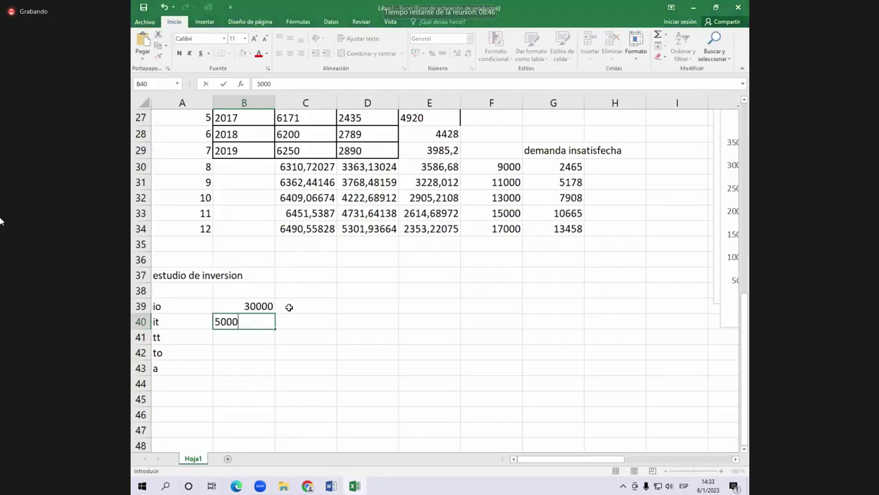
pyautogui.write('0')
pyautogui.press('Return')
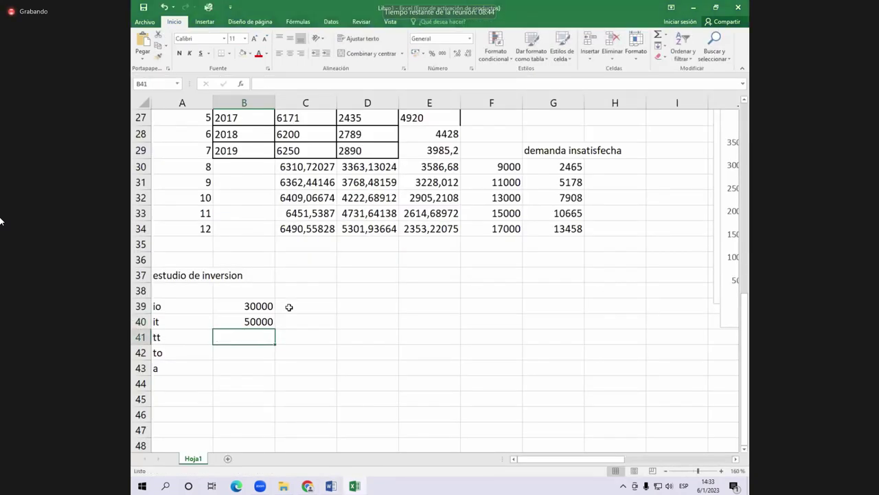
# Step: Recheck the exercise in Word and enter 1 as the trial value for tt in B41
pyautogui.hotkey('alt', 'Tab')
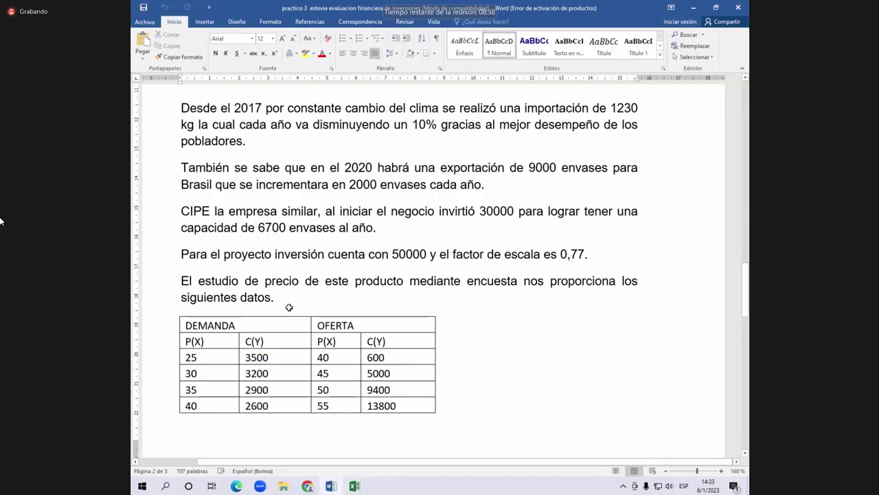
pyautogui.hotkey('alt', 'Tab')
pyautogui.write('1')
pyautogui.hotkey('ctrl', 'Return')
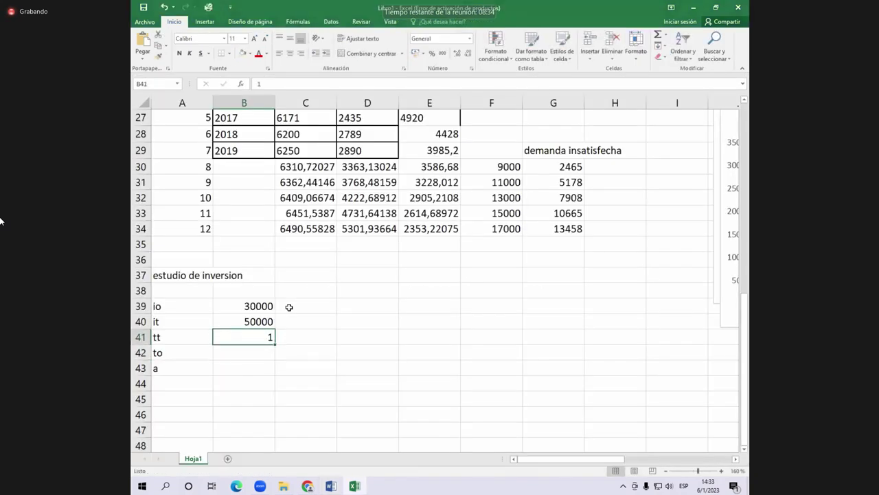
pyautogui.press('Down')
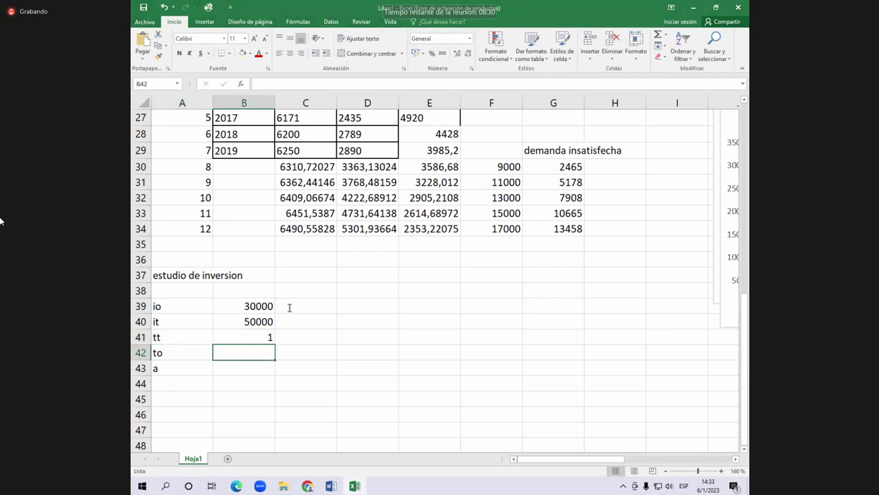
# Step: Enter the capacity 6700 for to in B42 and the scale factor 0,77 for a in B43, taken from the Word exercise
pyautogui.hotkey('alt', 'Tab')
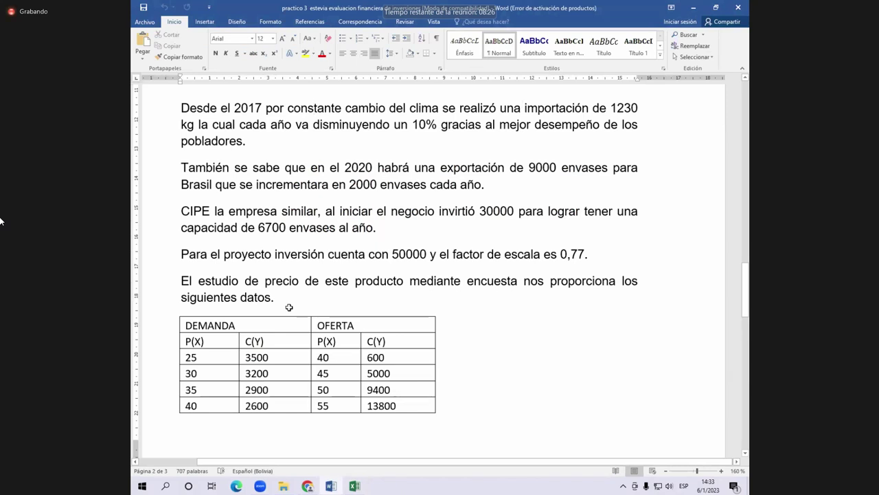
pyautogui.hotkey('alt', 'Tab')
pyautogui.write('6700')
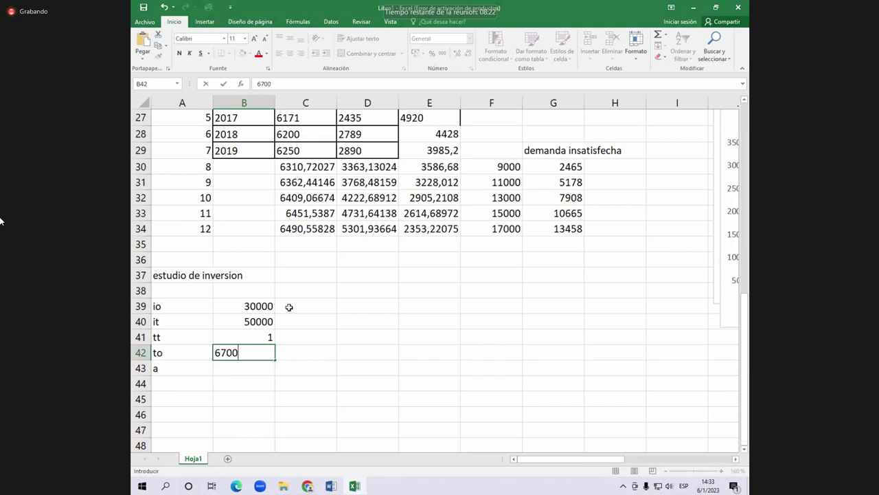
pyautogui.press('Return')
pyautogui.hotkey('alt', 'Tab')
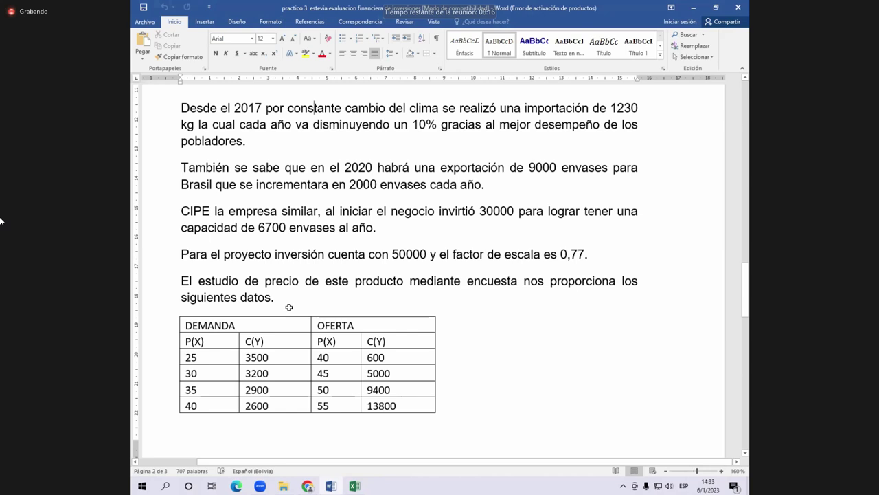
pyautogui.hotkey('alt', 'Tab')
pyautogui.write('77')
pyautogui.hotkey('ctrl', 'Return')
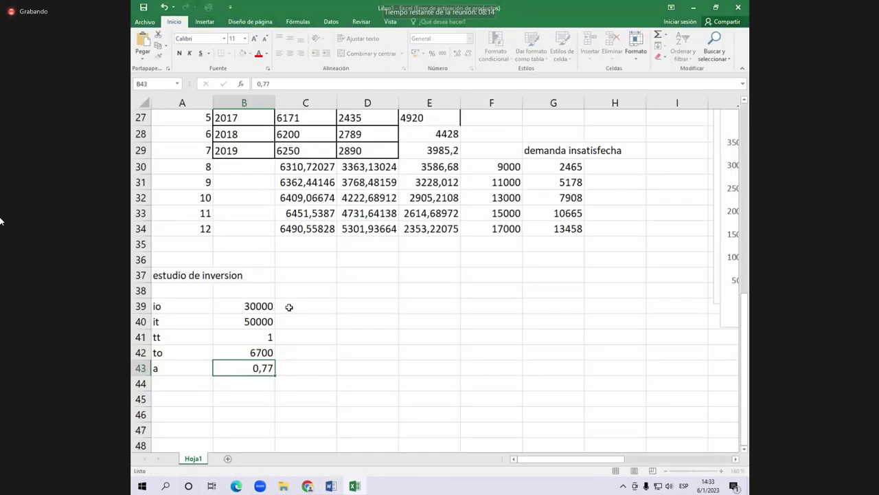
# Step: Label B45 "it" and calculate the investment in C45 with the formula =B39*(B41/B42)^B43
pyautogui.press('Down')
pyautogui.press('Down')
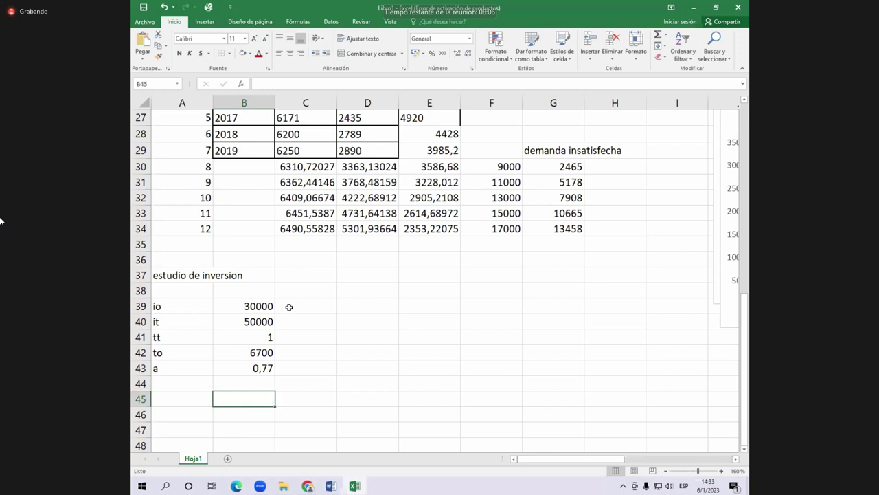
pyautogui.write('it')
pyautogui.press('Tab')
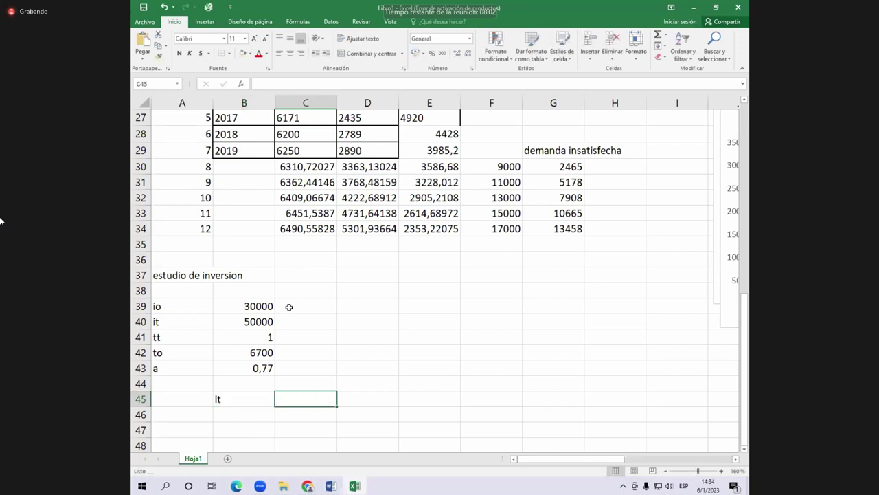
pyautogui.write('=')
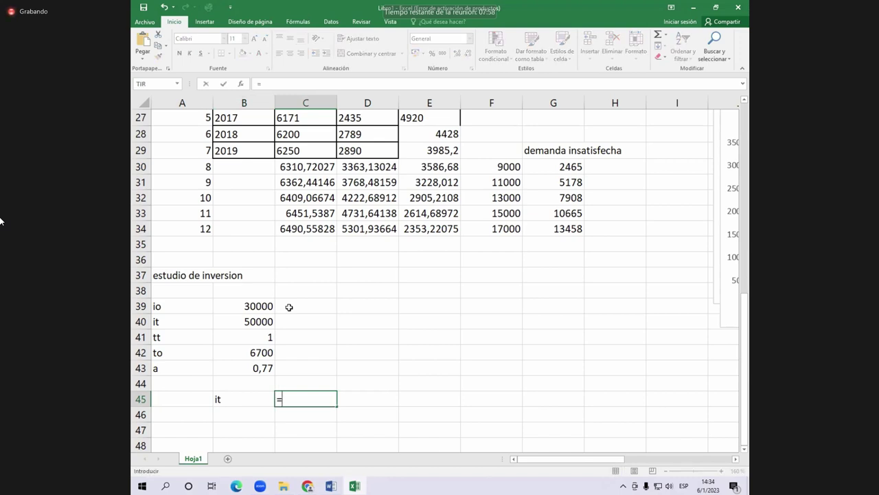
pyautogui.press('Left')
pyautogui.press('Up')
pyautogui.press('Up')
pyautogui.press('Up')
pyautogui.press('Up')
pyautogui.press('Up')
pyautogui.press('Up')
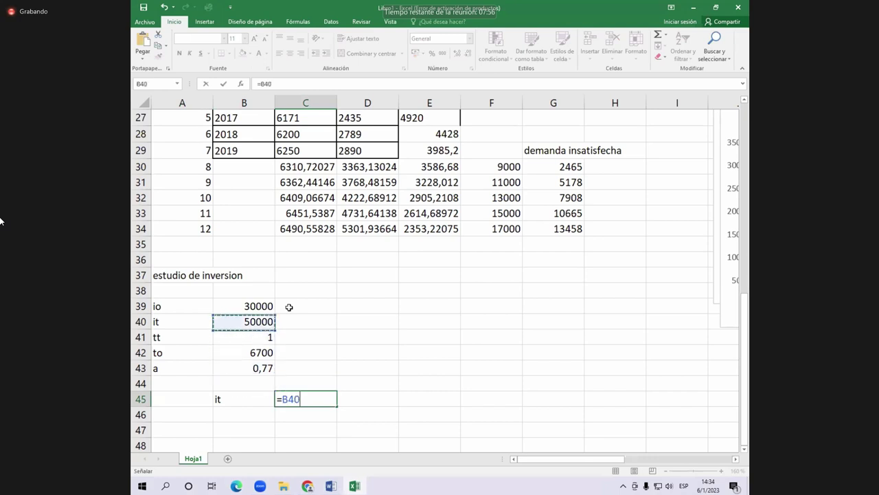
pyautogui.write('*(')
pyautogui.press('Left')
pyautogui.press('Up')
pyautogui.press('Up')
pyautogui.press('Up')
pyautogui.press('Up')
pyautogui.write('/')
pyautogui.press('Up')
pyautogui.press('Left')
pyautogui.press('Up')
pyautogui.press('Up')
pyautogui.write(')')
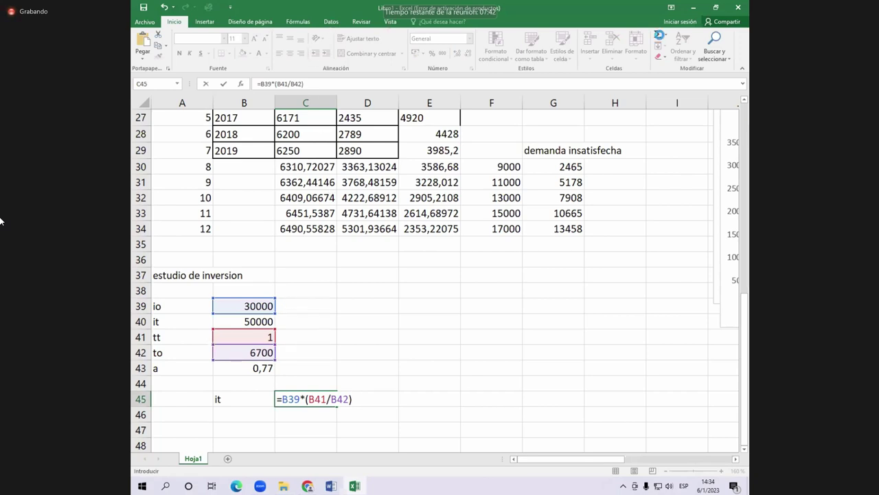
pyautogui.press('Return')
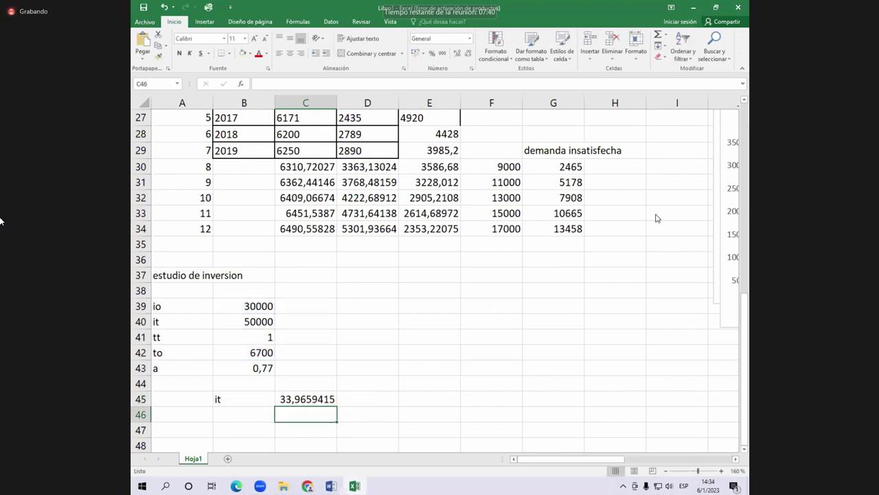
# Step: Open Solver and choose the investment formula cell C45 as the objective
pyautogui.press('Up')
pyautogui.hotkey('alt', 'a')
pyautogui.press('y')
pyautogui.press('2')
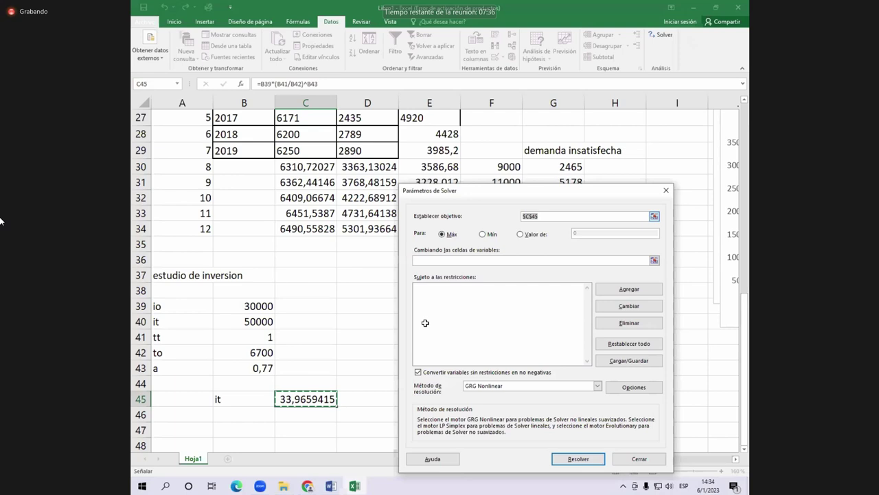
pyautogui.click(303, 398)
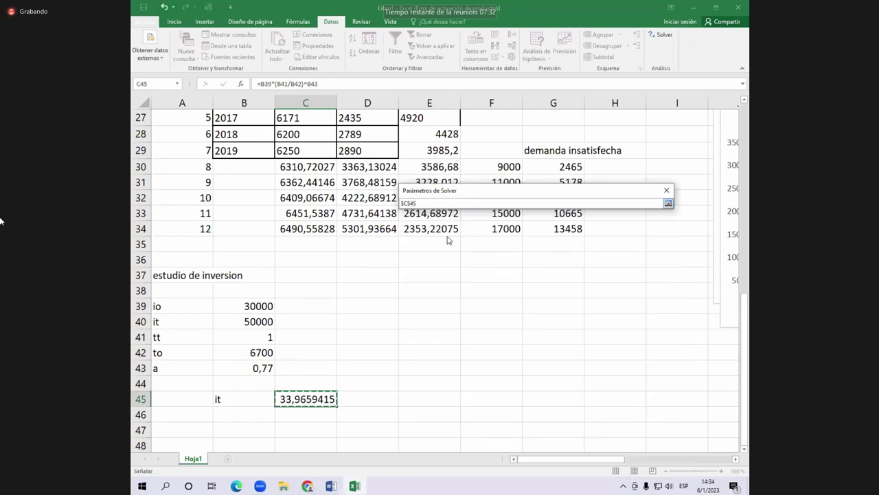
# Step: Set the Solver objective to cell C45 with a target value of 50000
pyautogui.press('Return')
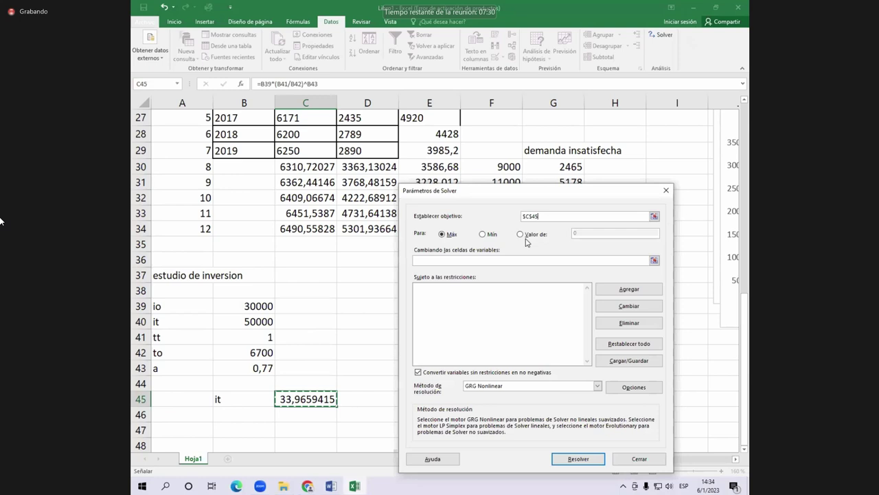
pyautogui.click(589, 235)
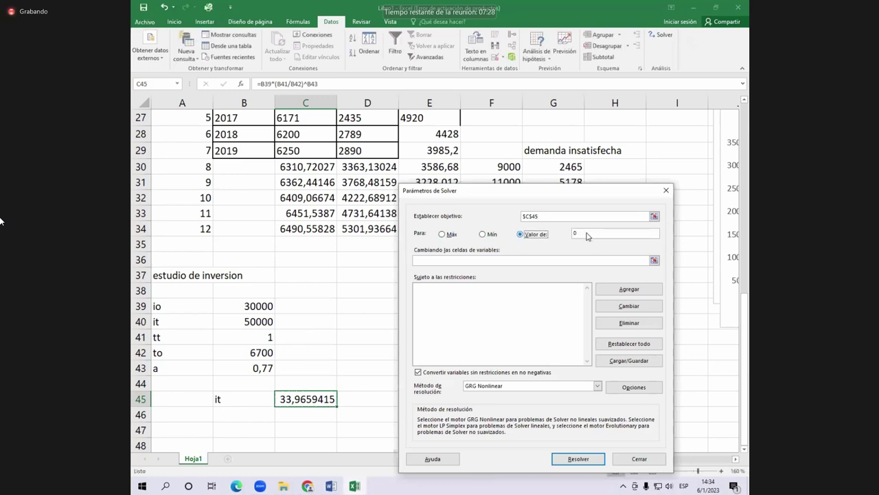
pyautogui.click(589, 235)
pyautogui.write('50000')
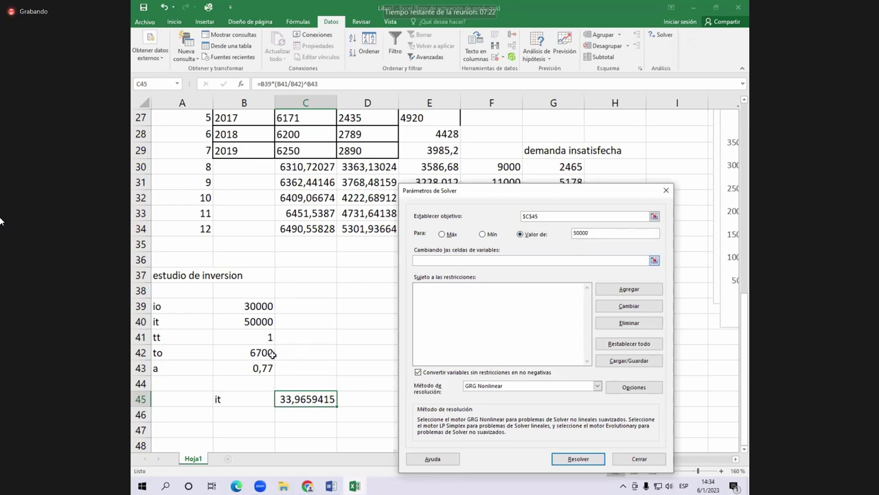
pyautogui.press('Tab')
# Step: Set B41 as the Solver variable cell, solve, and keep the Solver solution
pyautogui.click(654, 260)
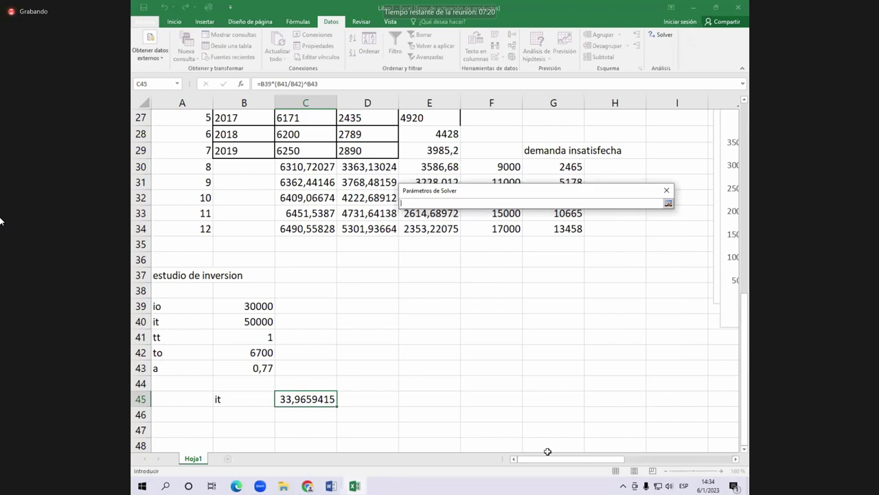
pyautogui.click(273, 335)
pyautogui.press('Return')
pyautogui.press('Return')
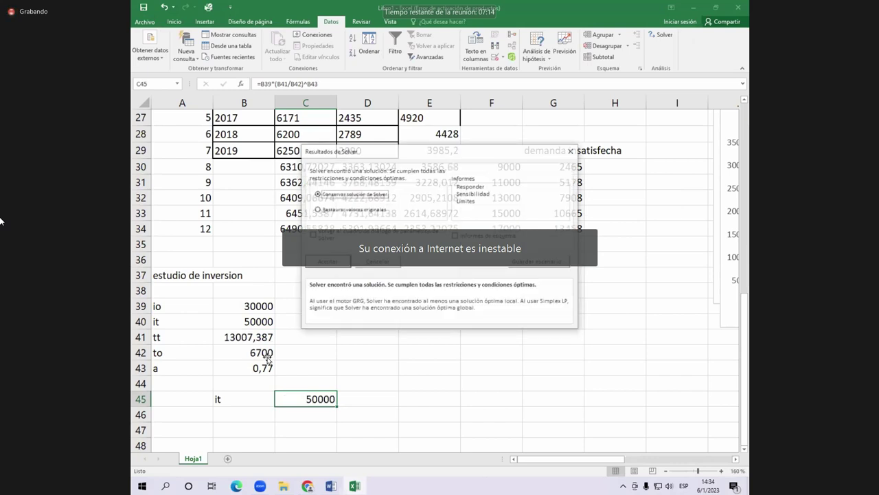
pyautogui.press('Return')
# Step: Colour the tt label and its value in A41:B41 with a red font
pyautogui.click(229, 333)
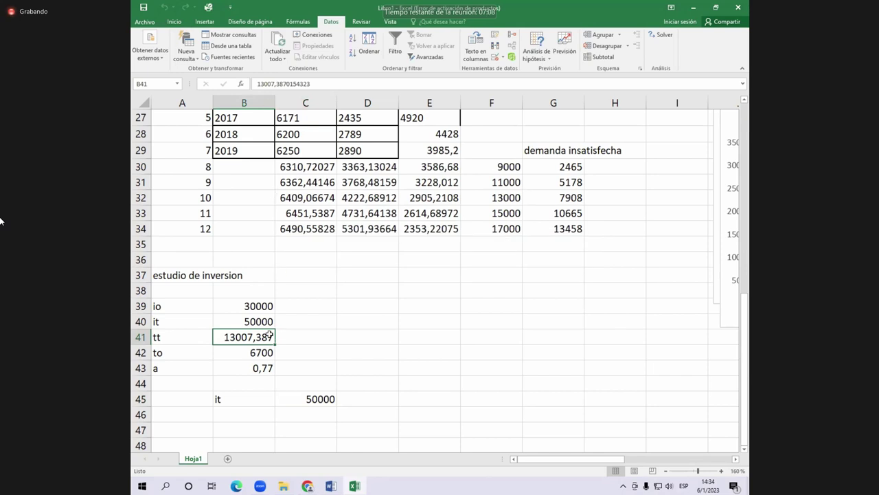
pyautogui.moveTo(185, 336); pyautogui.dragTo(248, 336)
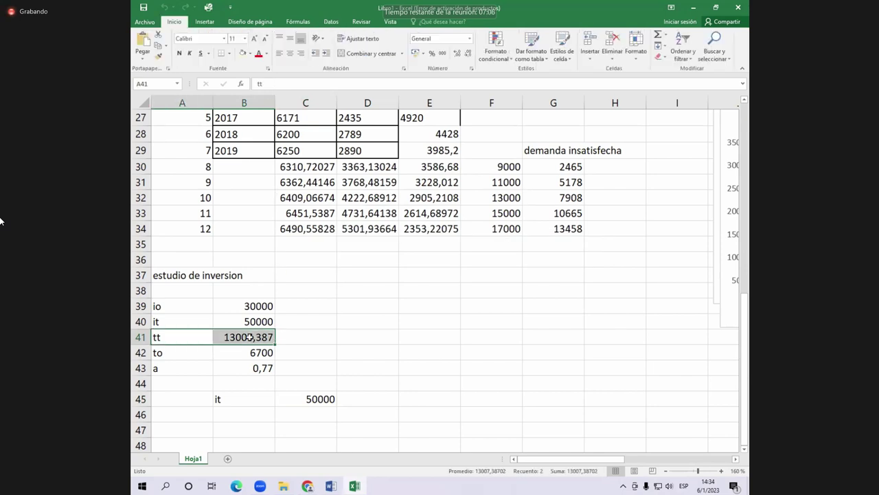
pyautogui.click(258, 53)
pyautogui.press('Right')
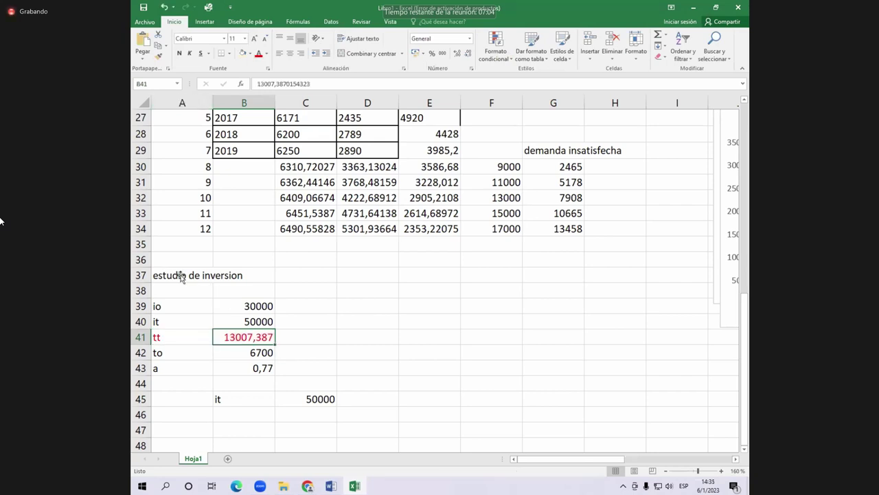
# Step: Enter the section title "programa de produccion" in A47, below the investment study
pyautogui.scroll(-1, 348, 340)
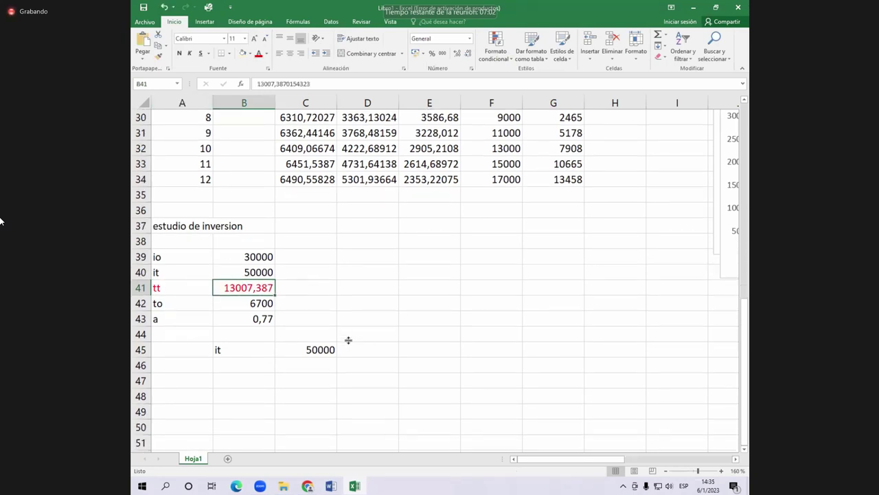
pyautogui.click(182, 380)
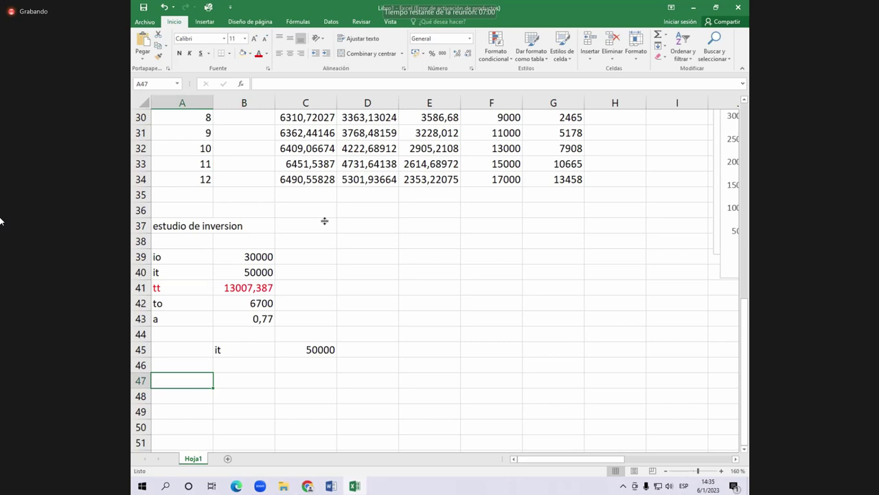
pyautogui.hotkey('alt', 'Tab')
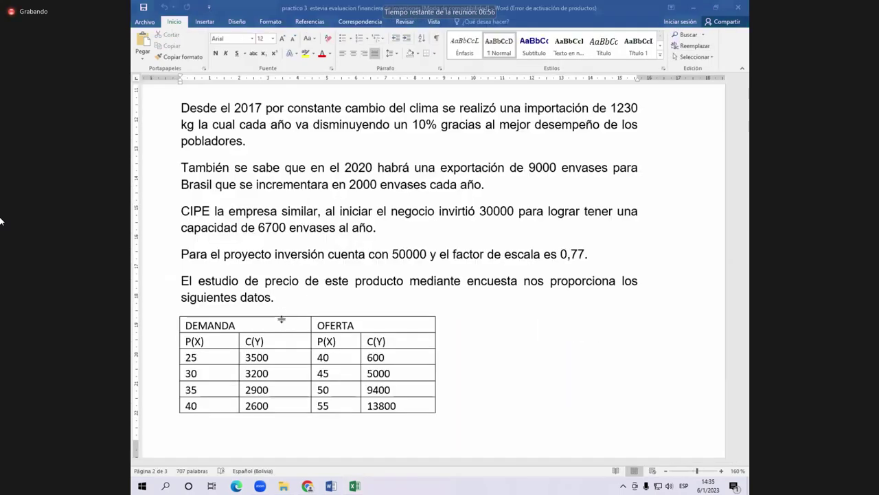
pyautogui.hotkey('alt', 'Tab')
pyautogui.write('prog')
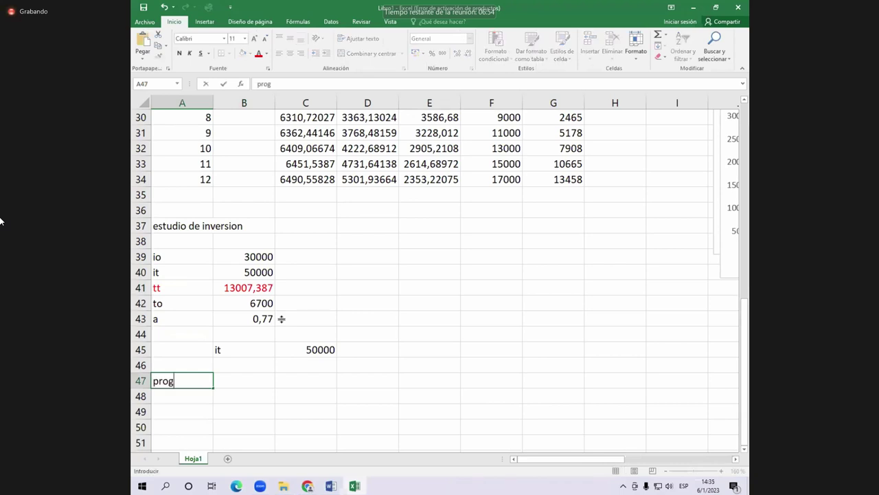
pyautogui.write('rama de produccion')
pyautogui.press('Return')
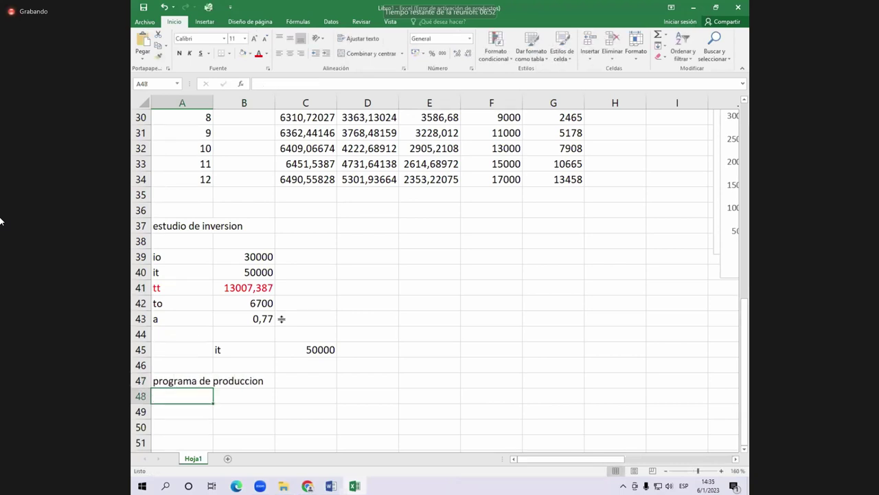
# Step: Enter the headers año, materia prima, mercado, inversion and programa de produccion across B48:F48
pyautogui.press('Down')
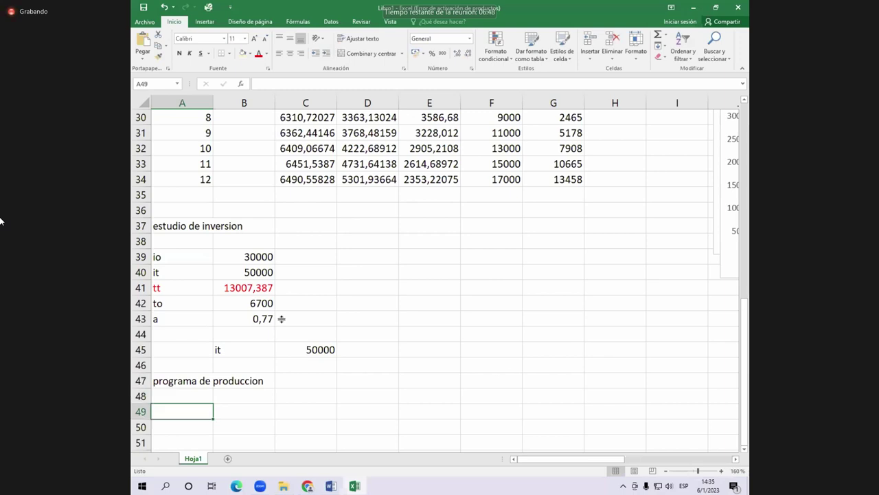
pyautogui.press('Up')
pyautogui.press('Right')
pyautogui.write('año')
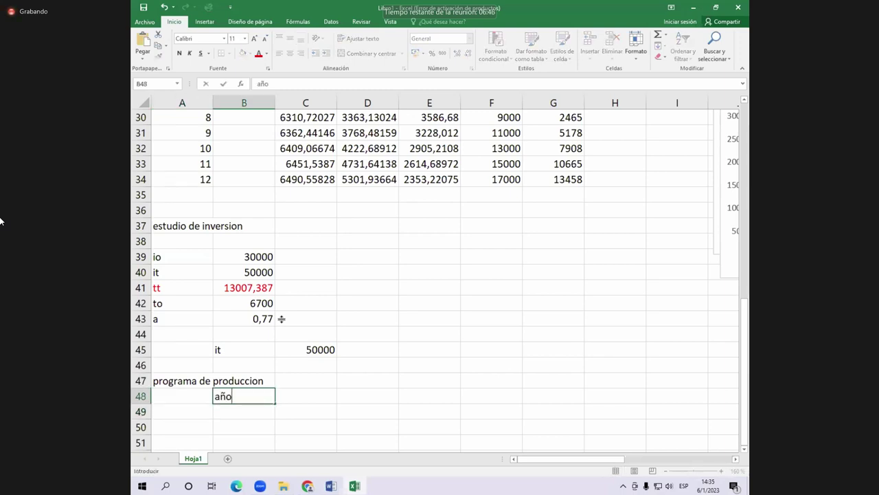
pyautogui.press('Tab')
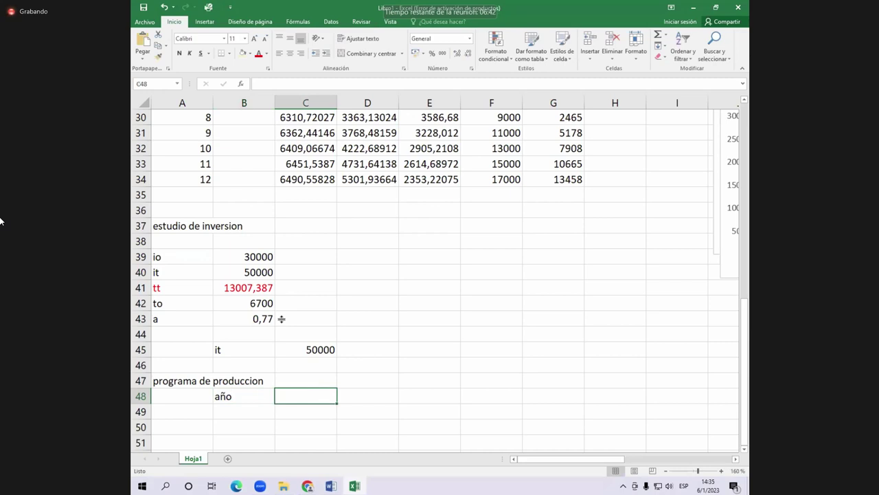
pyautogui.write('materia prima')
pyautogui.press('Tab')
pyautogui.write('mercado')
pyautogui.press('Tab')
pyautogui.write('inve')
pyautogui.write('rsion')
pyautogui.press('Tab')
pyautogui.write('programa de produccion')
pyautogui.press('Return')
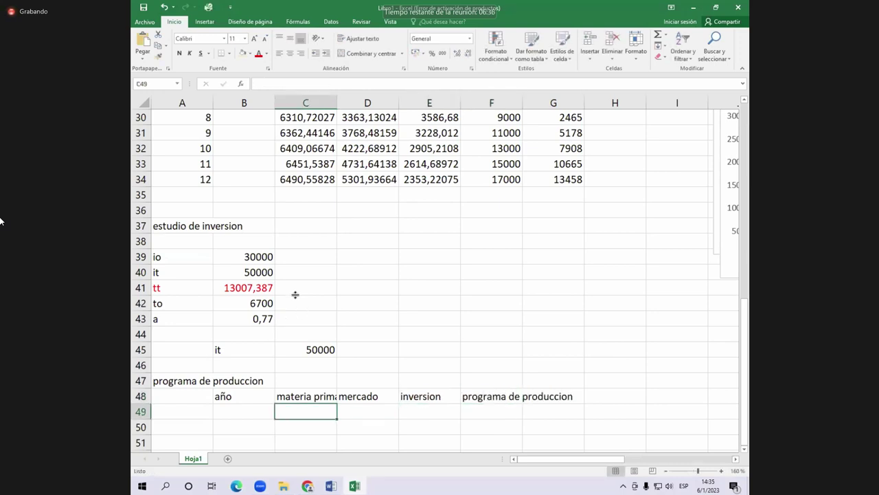
# Step: Extend the year series in the raw-material table to 2020–2024 in B15:B19
pyautogui.press('Left')
pyautogui.scroll(7, 255, 230)
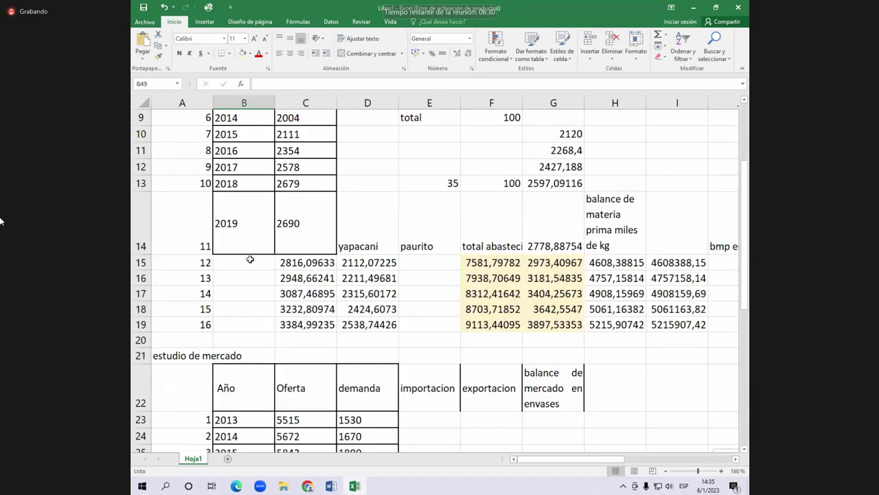
pyautogui.moveTo(240, 167); pyautogui.dragTo(241, 247)
pyautogui.moveTo(274, 254); pyautogui.dragTo(242, 324)
# Step: Copy the years 2020 to 2024 into B49:B53 under the año header
pyautogui.hotkey('ctrl', 'c')
pyautogui.scroll(-9, 242, 325)
pyautogui.click(244, 318)
pyautogui.hotkey('ctrl', 'v')
# Step: Link C49 under materia prima to the 2020 raw-material balance in J15 with =J15
pyautogui.click(300, 319)
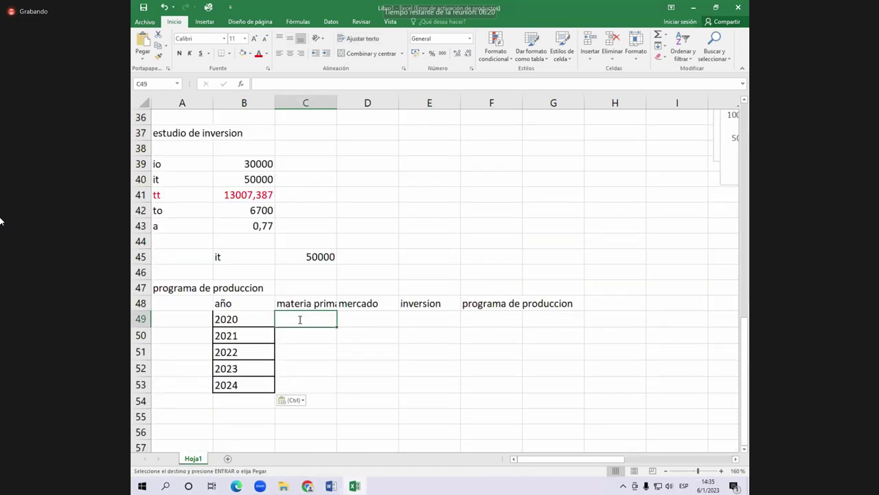
pyautogui.write('=')
pyautogui.press('Up')
pyautogui.press('Up')
pyautogui.press('Up')
pyautogui.press('Up')
pyautogui.press('Up')
pyautogui.press('Up')
pyautogui.press('Up')
pyautogui.press('Up')
pyautogui.press('Up')
pyautogui.press('Up')
pyautogui.press('Up')
pyautogui.press('Up')
pyautogui.press('Up')
pyautogui.press('Up')
pyautogui.press('Up')
pyautogui.press('Up')
pyautogui.press('Up')
pyautogui.press('Up')
pyautogui.press('Up')
pyautogui.press('Up')
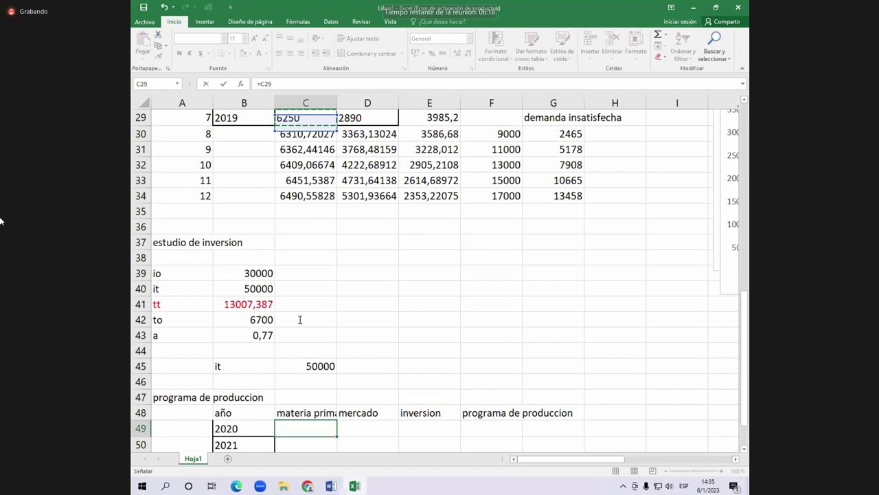
pyautogui.press('Up')
pyautogui.press('Up')
pyautogui.press('Up')
pyautogui.press('Up')
pyautogui.press('Up')
pyautogui.press('Up')
pyautogui.press('Up')
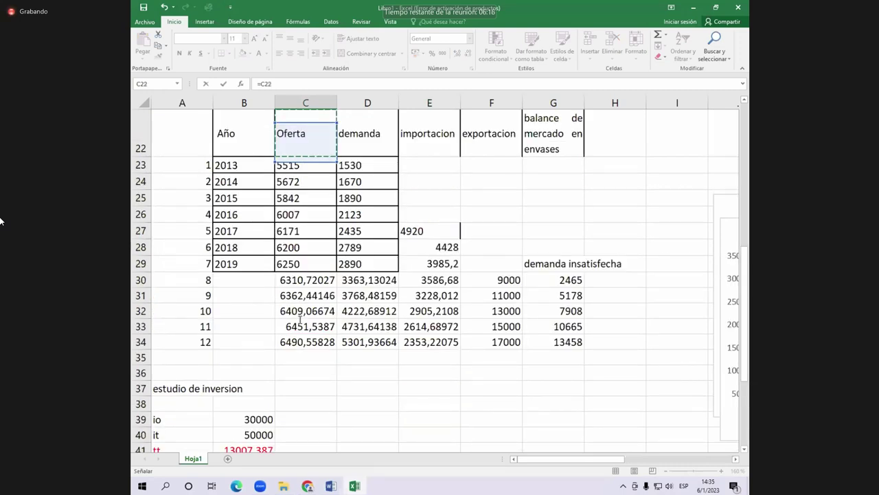
pyautogui.press('Up')
pyautogui.press('Up')
pyautogui.press('Up')
pyautogui.press('Up')
pyautogui.press('Up')
pyautogui.press('Up')
pyautogui.press('Up')
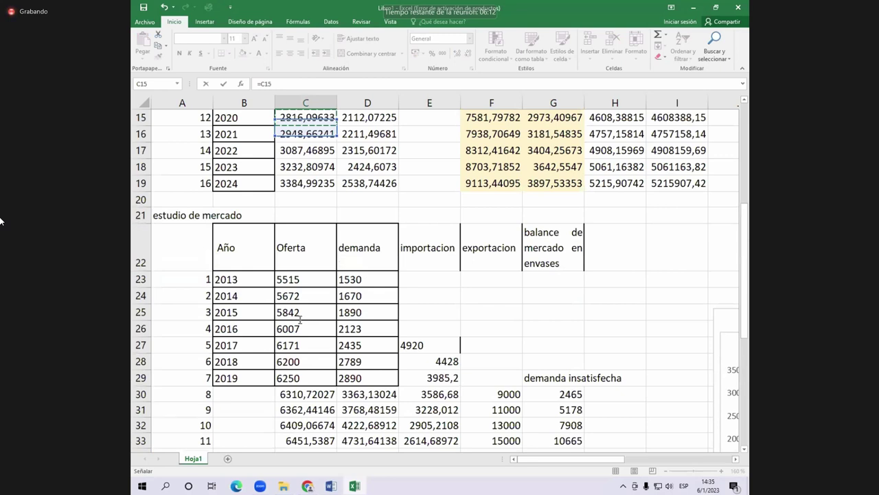
pyautogui.press('Right')
pyautogui.press('Right')
pyautogui.press('Right')
pyautogui.press('Right')
pyautogui.press('Right')
pyautogui.press('Right')
pyautogui.press('Right')
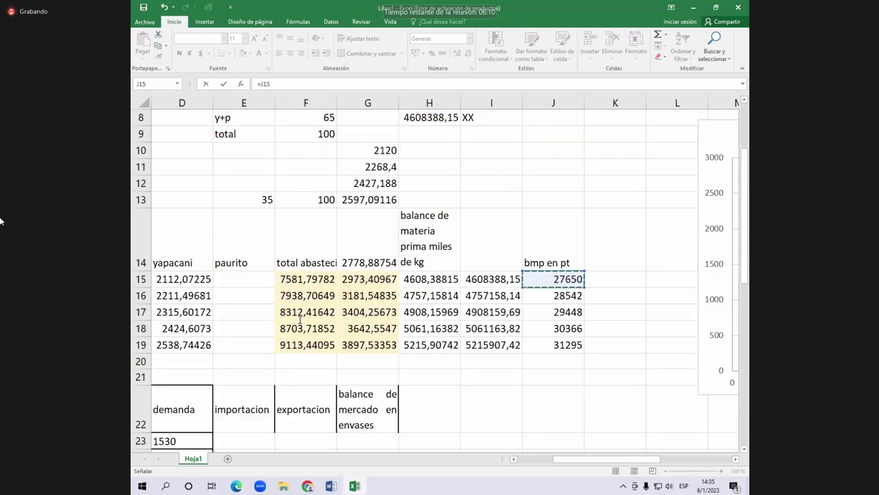
pyautogui.press('Return')
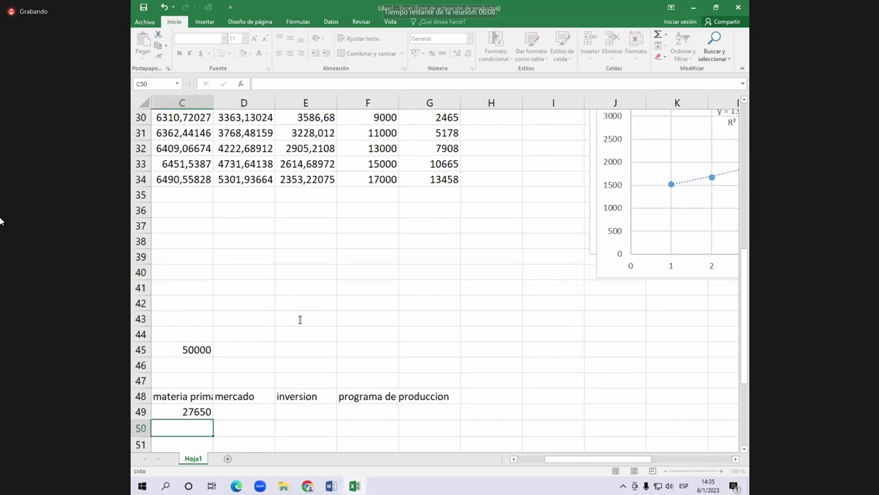
# Step: Link D49 under mercado to the first unsatisfied-demand value in G30 with =G30
pyautogui.press('Up')
pyautogui.press('Right')
pyautogui.write('=')
pyautogui.press('Up')
pyautogui.press('Up')
pyautogui.press('Up')
pyautogui.press('Up')
pyautogui.press('Up')
pyautogui.press('Up')
pyautogui.press('Up')
pyautogui.press('Up')
pyautogui.press('Up')
pyautogui.press('Up')
pyautogui.press('Up')
pyautogui.press('Up')
pyautogui.press('Up')
pyautogui.press('Up')
pyautogui.press('Up')
pyautogui.press('Up')
pyautogui.press('Up')
pyautogui.press('Up')
pyautogui.press('Up')
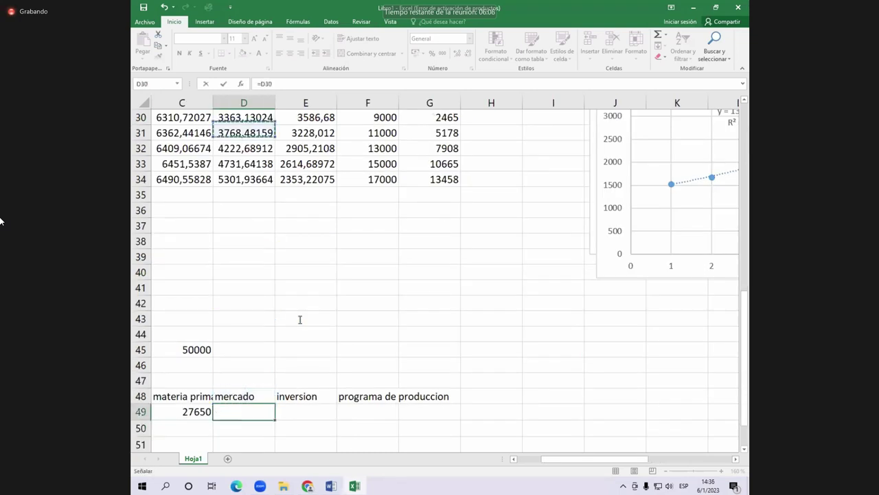
pyautogui.press('Up')
pyautogui.press('Up')
pyautogui.press('Up')
pyautogui.press('Right')
pyautogui.press('Right')
pyautogui.press('Right')
pyautogui.press('Down')
pyautogui.press('Down')
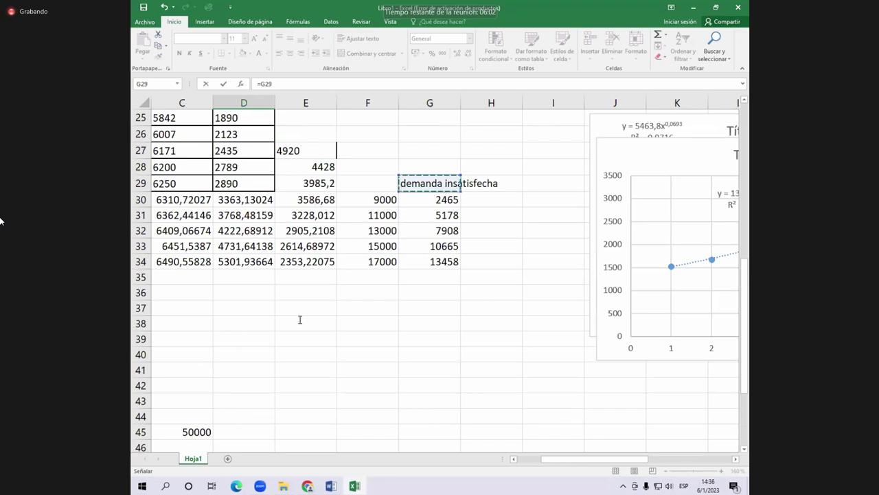
pyautogui.press('Down')
pyautogui.press('Tab')
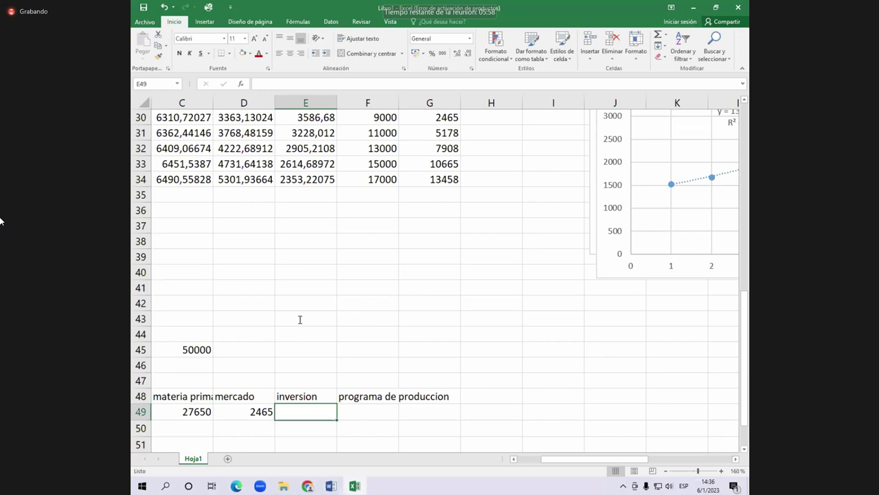
# Step: Link E49 under inversion to the tt value with the absolute reference =$B$41
pyautogui.write('=')
pyautogui.press('Up')
pyautogui.press('Left')
pyautogui.press('Left')
pyautogui.press('Left')
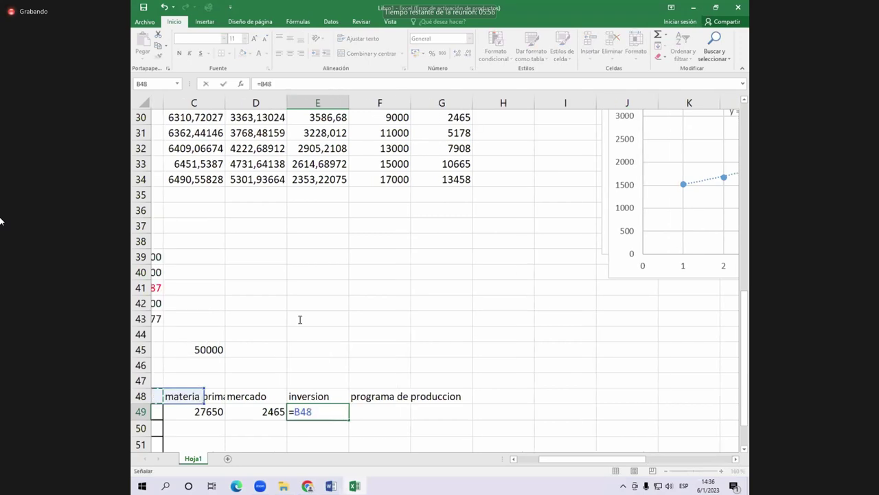
pyautogui.press('Left')
pyautogui.press('Up')
pyautogui.press('Up')
pyautogui.press('Up')
pyautogui.press('Up')
pyautogui.press('Right')
pyautogui.press('Up')
pyautogui.press('Up')
pyautogui.press('Up')
pyautogui.press('F4')
pyautogui.press('Return')
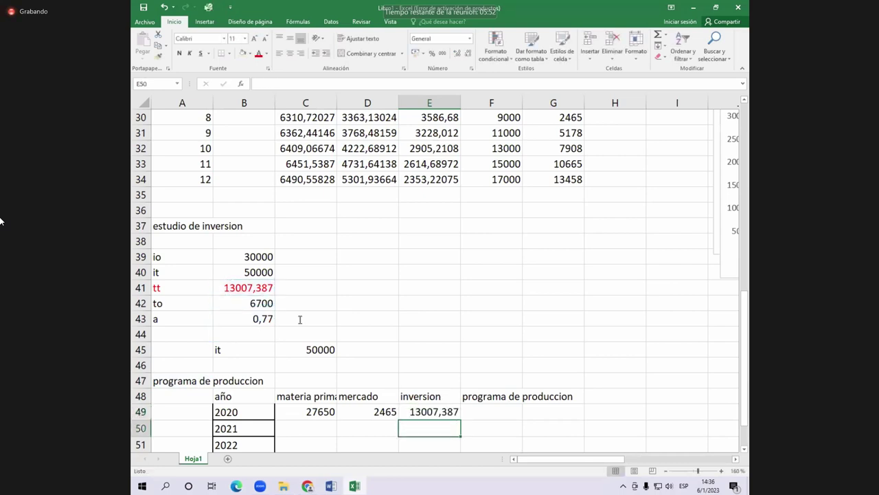
pyautogui.press('Up')
pyautogui.scroll(-1, 318, 316)
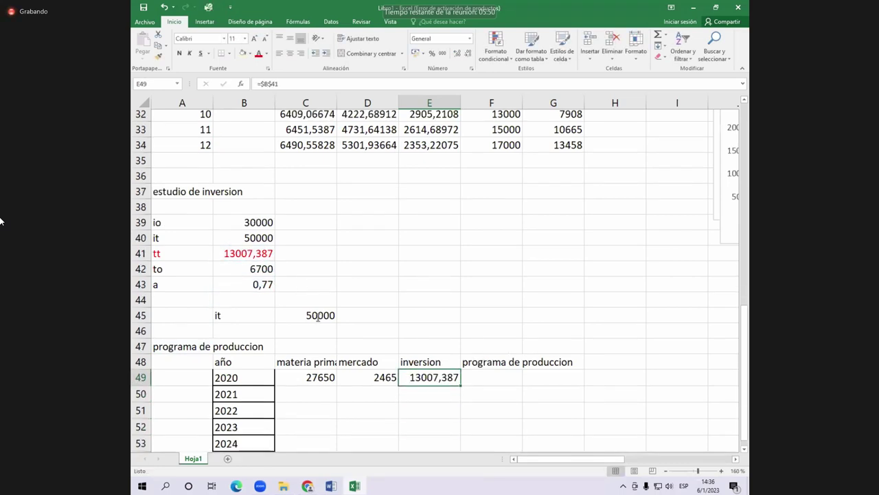
pyautogui.scroll(-2, 318, 316)
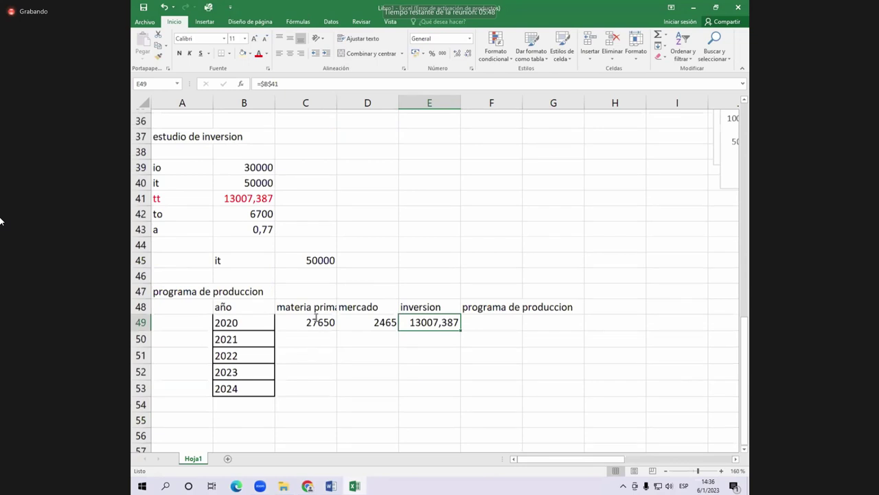
pyautogui.scroll(-1, 337, 322)
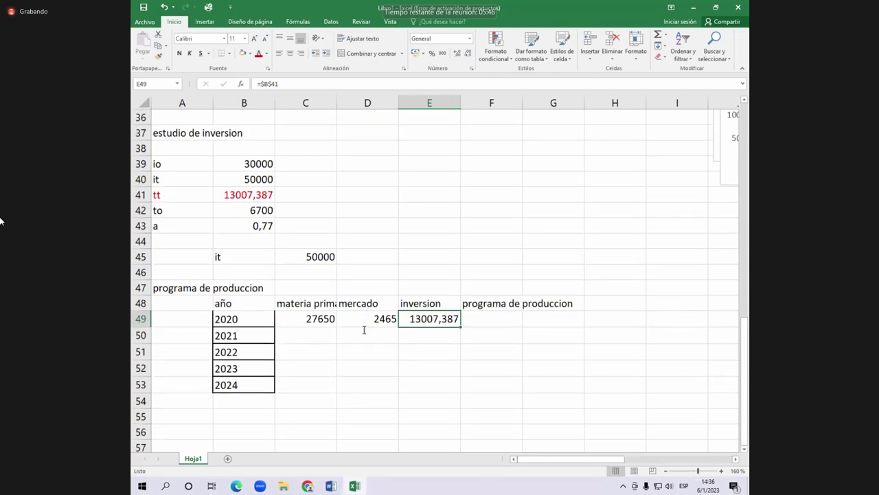
pyautogui.scroll(4, 364, 329)
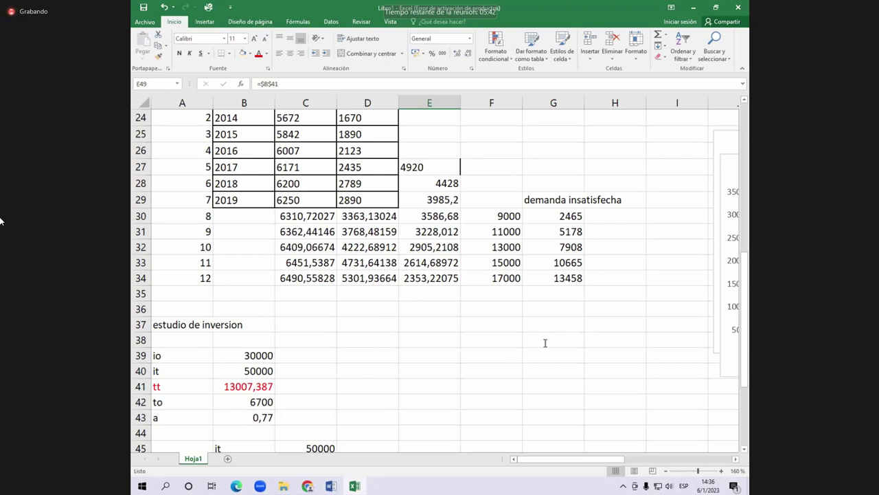
pyautogui.scroll(1, 545, 342)
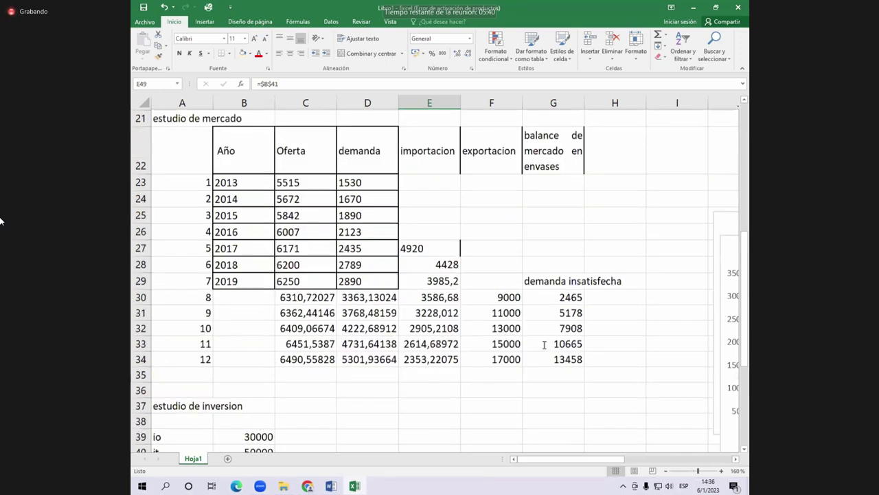
pyautogui.scroll(1, 544, 344)
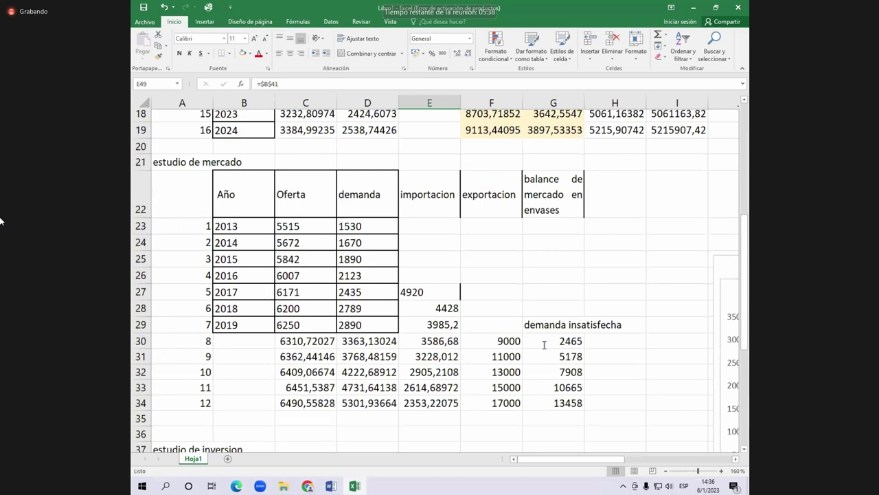
# Step: Fill the materia prima, mercado and inversion formulas from row 49 down through the 2024 row, C49:E53
pyautogui.scroll(1, 544, 344)
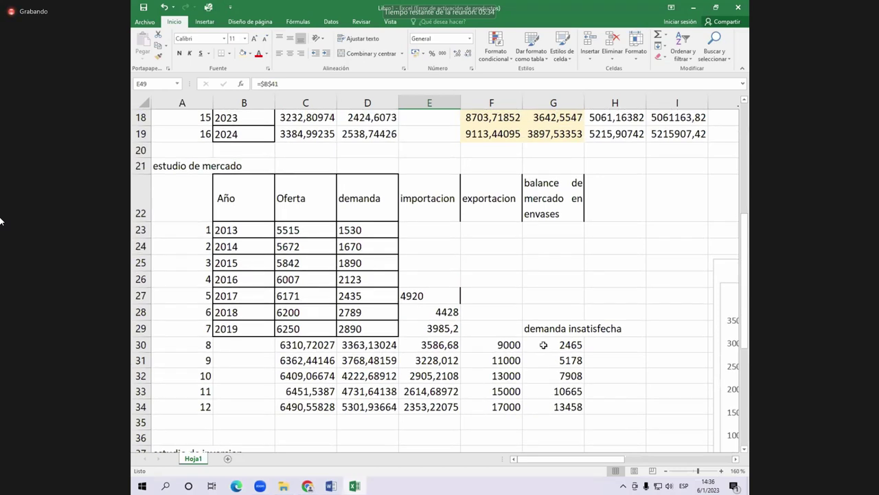
pyautogui.click(543, 344)
pyautogui.scroll(-1, 449, 316)
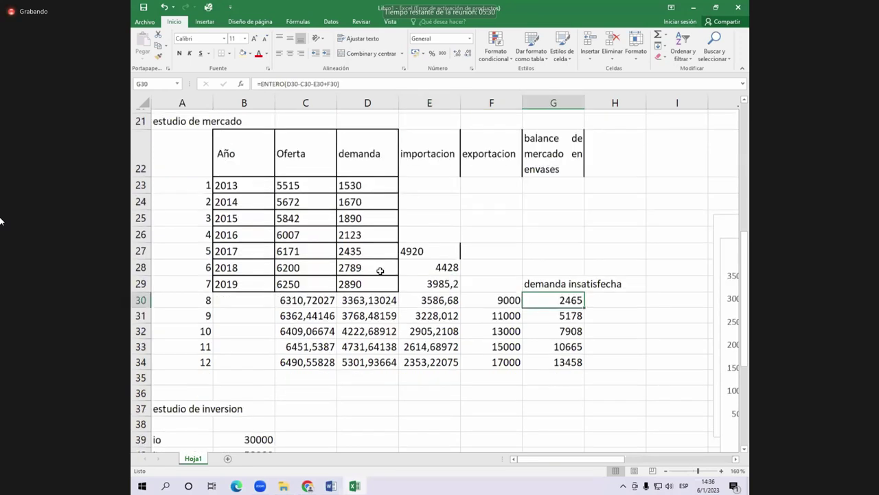
pyautogui.scroll(-6, 379, 270)
pyautogui.moveTo(309, 273); pyautogui.dragTo(461, 344)
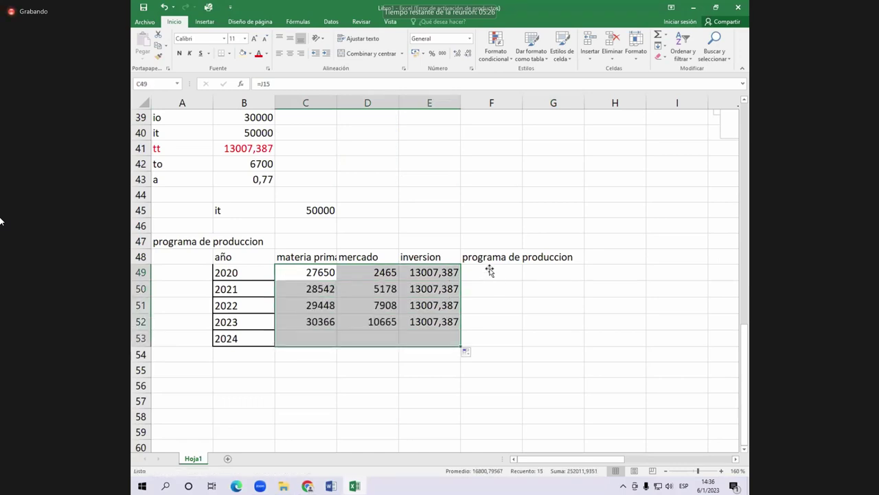
# Step: Enter =MIN(C49:E49) in F49 under programa de produccion and fill it down to F53
pyautogui.click(490, 271)
pyautogui.write('=min(')
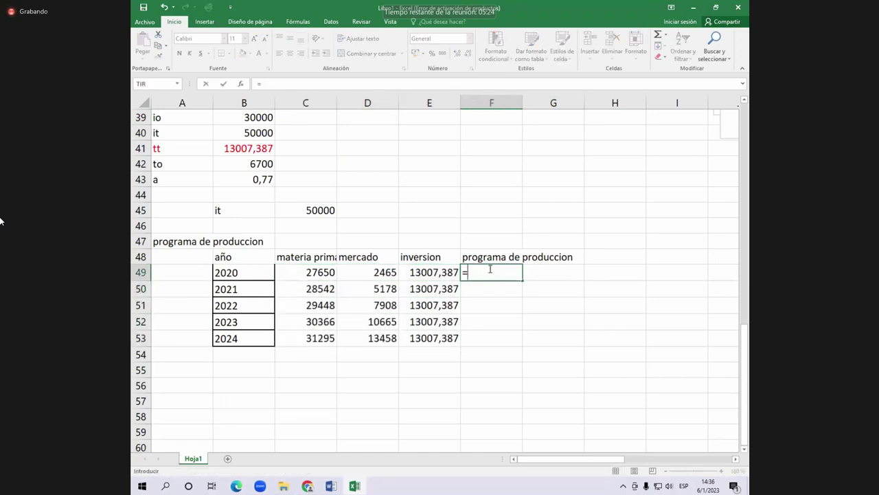
pyautogui.press('Left')
pyautogui.press('Left')
pyautogui.press('Left')
pyautogui.hotkey('shift', 'Right')
pyautogui.hotkey('shift', 'Right')
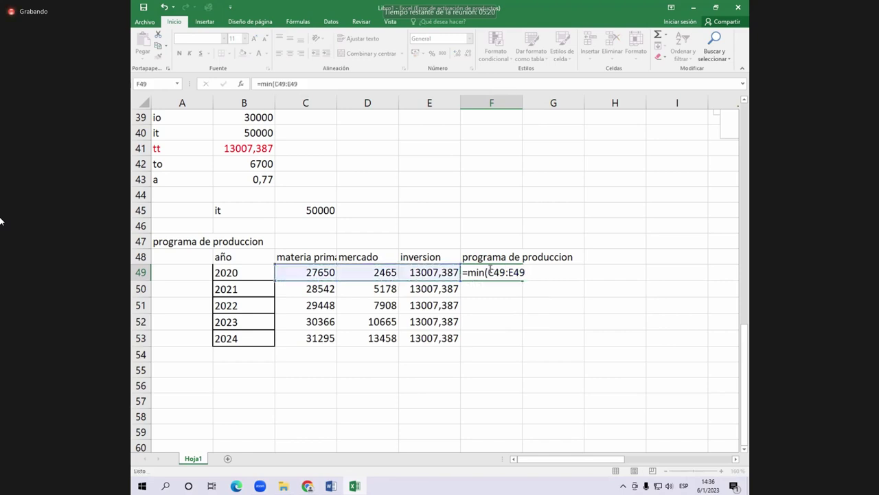
pyautogui.press('Return')
pyautogui.click(519, 274)
pyautogui.moveTo(522, 280); pyautogui.dragTo(506, 341)
# Step: Review the mercado, materia prima and inversion values for 2020 to 2024, one column at a time
pyautogui.moveTo(381, 273); pyautogui.dragTo(360, 321)
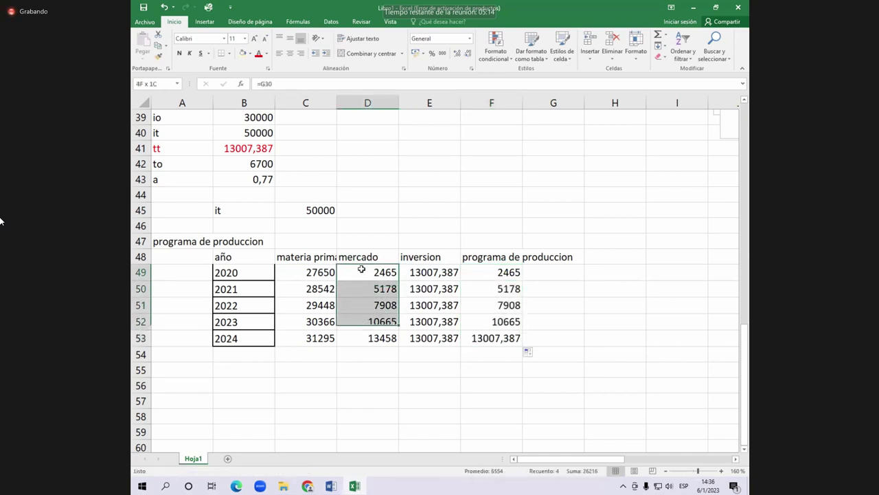
pyautogui.hotkey('shift', 'Down')
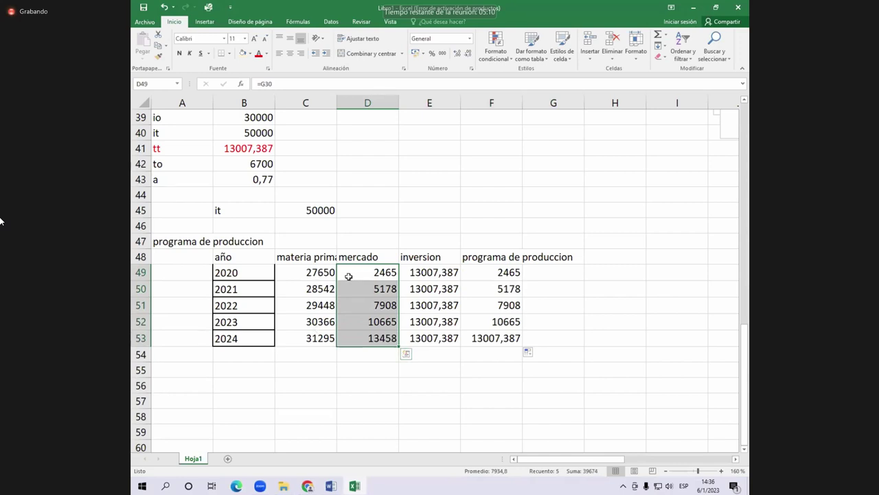
pyautogui.press('Left')
pyautogui.hotkey('shift', 'Down')
pyautogui.hotkey('shift', 'Down')
pyautogui.hotkey('shift', 'Down')
pyautogui.hotkey('shift', 'Down')
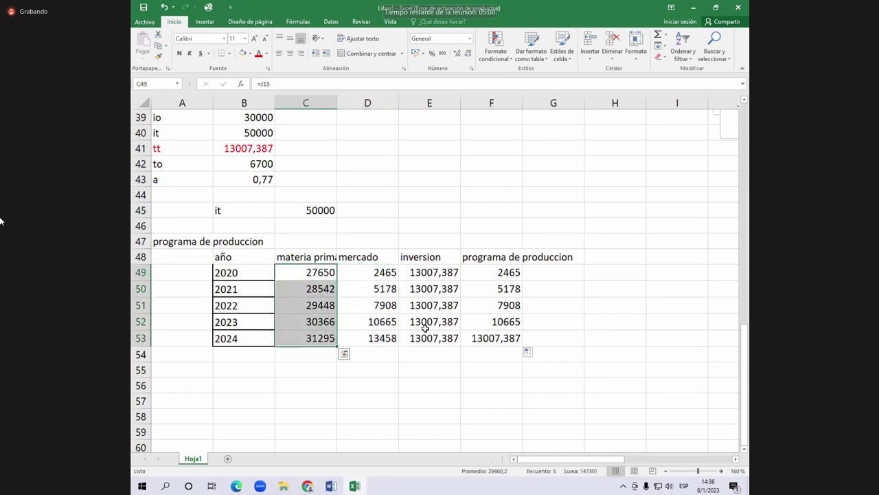
pyautogui.press('Right')
pyautogui.press('Right')
pyautogui.hotkey('shift', 'Down')
pyautogui.hotkey('shift', 'Down')
pyautogui.hotkey('shift', 'Down')
pyautogui.hotkey('shift', 'Down')
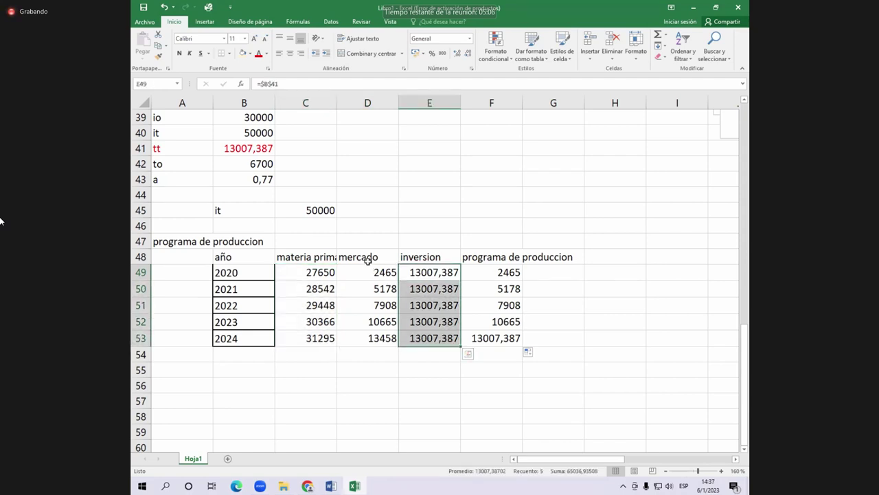
# Step: Compare the mercado column with the programa de produccion results, and check the whole table B48:F53
pyautogui.press('Left')
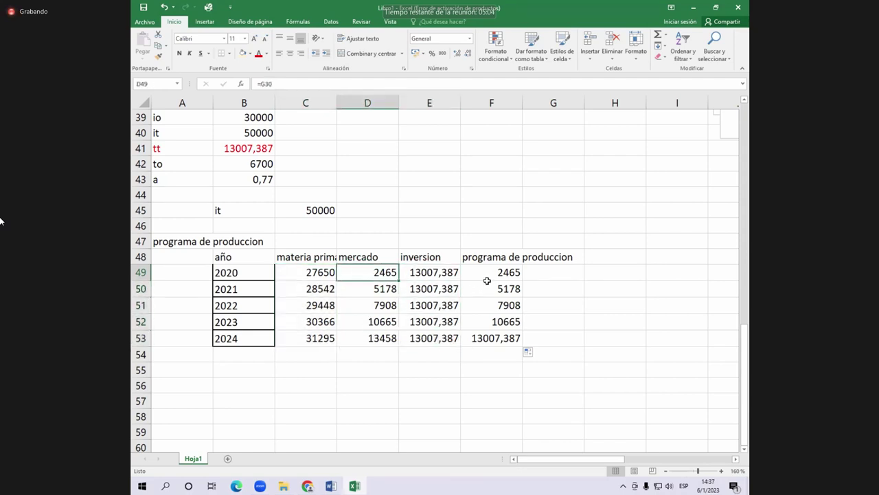
pyautogui.press('Up')
pyautogui.hotkey('shift', 'Down')
pyautogui.hotkey('shift', 'Down')
pyautogui.hotkey('shift', 'Down')
pyautogui.hotkey('shift', 'Down')
pyautogui.hotkey('shift', 'Down')
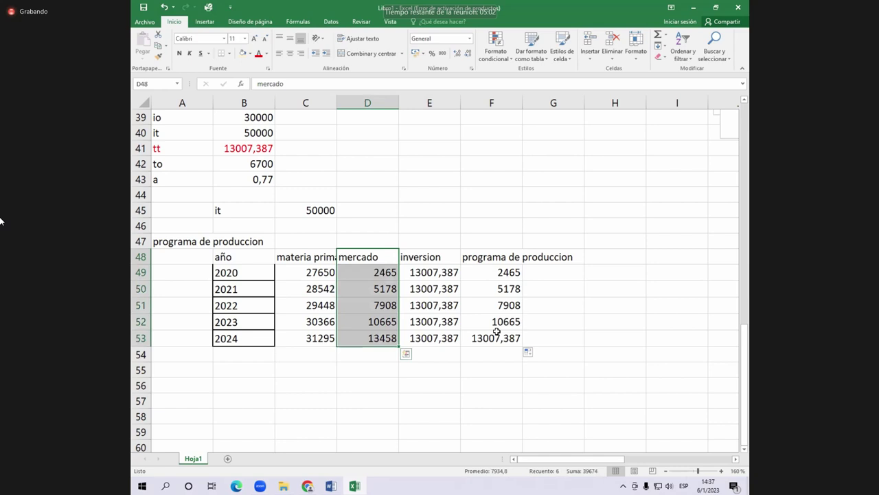
pyautogui.press('Right')
pyautogui.press('Right')
pyautogui.press('Down')
pyautogui.hotkey('shift', 'Down')
pyautogui.hotkey('shift', 'Down')
pyautogui.hotkey('shift', 'Down')
pyautogui.hotkey('shift', 'Down')
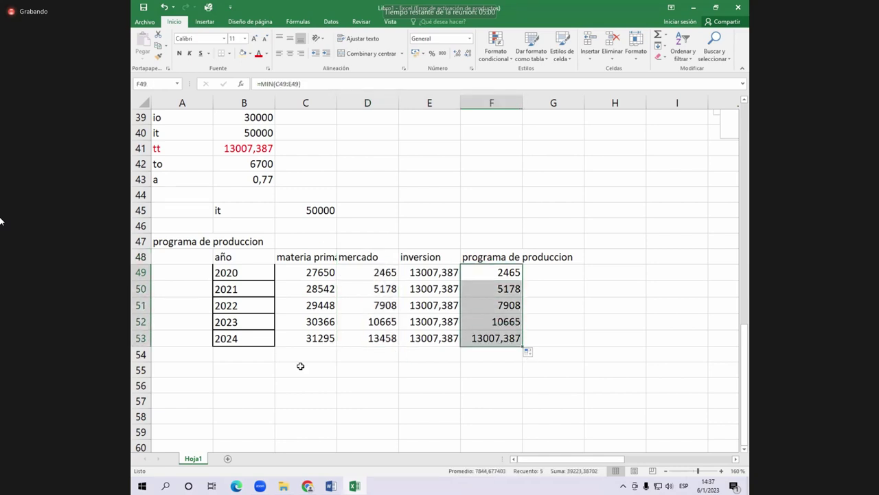
pyautogui.click(338, 354)
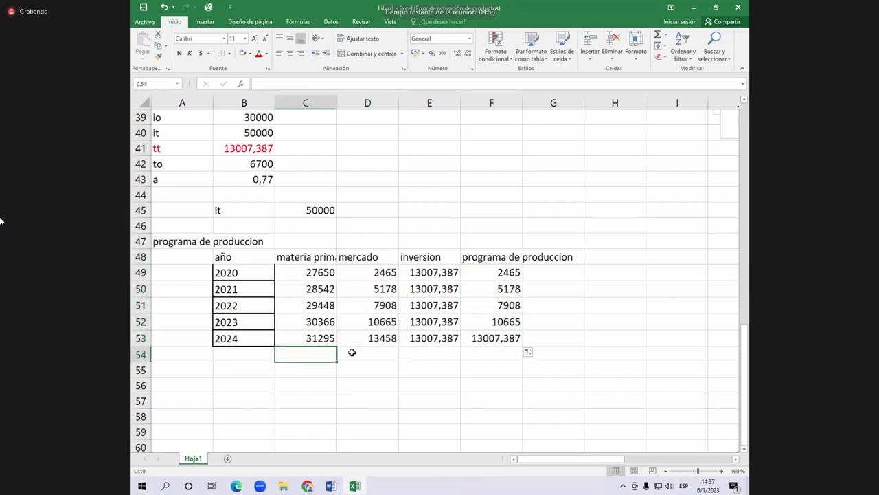
pyautogui.press('Right')
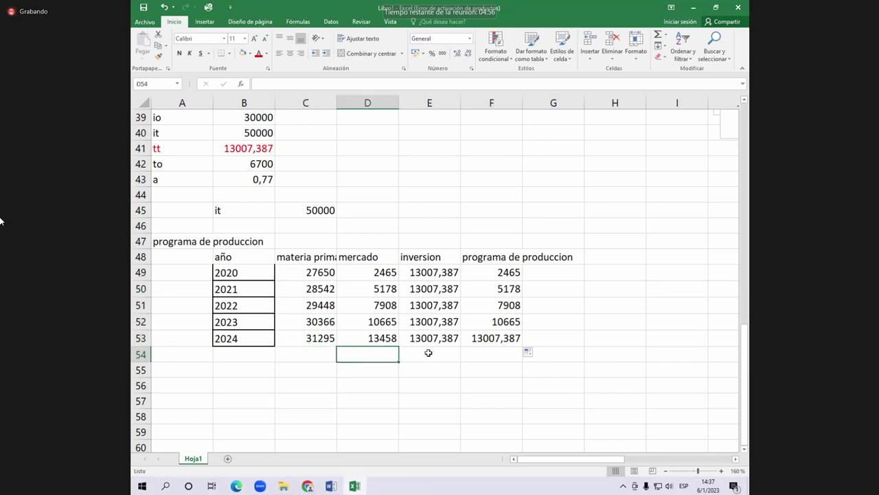
pyautogui.press('Right')
pyautogui.press('Right')
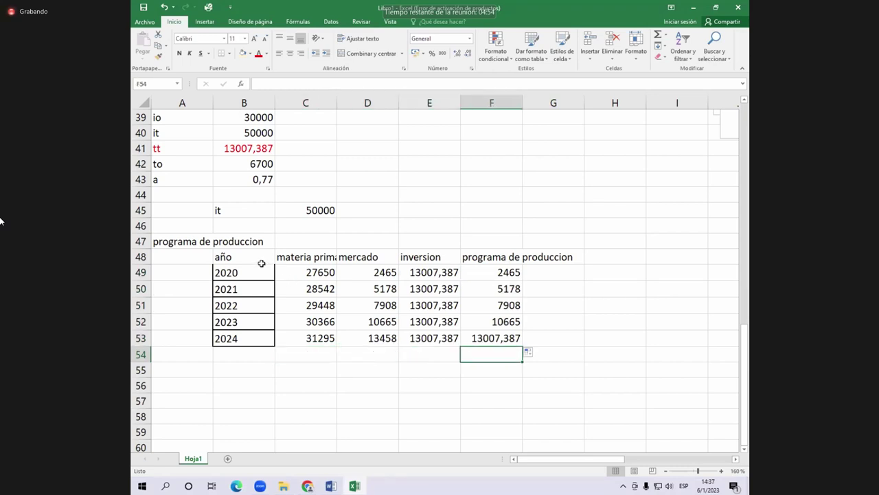
pyautogui.moveTo(262, 263); pyautogui.dragTo(487, 343)
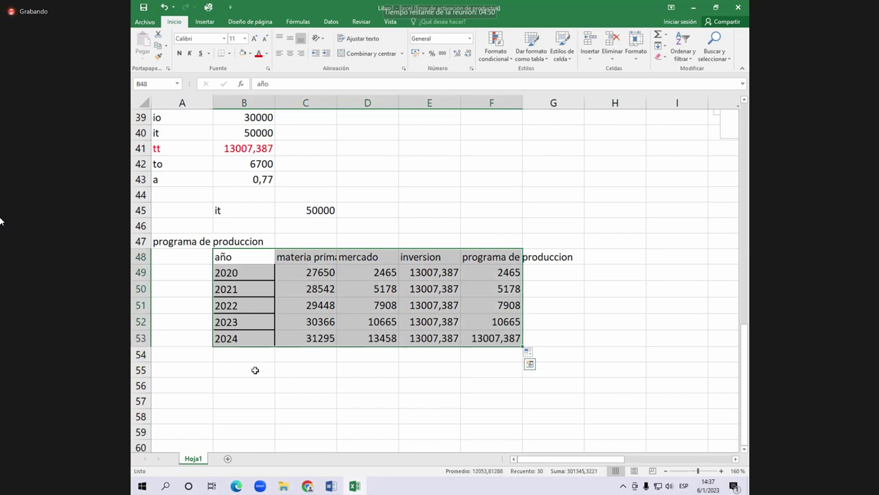
# Step: Enter the section heading "estuidio del precio" in A55, below the production programme table
pyautogui.click(185, 371)
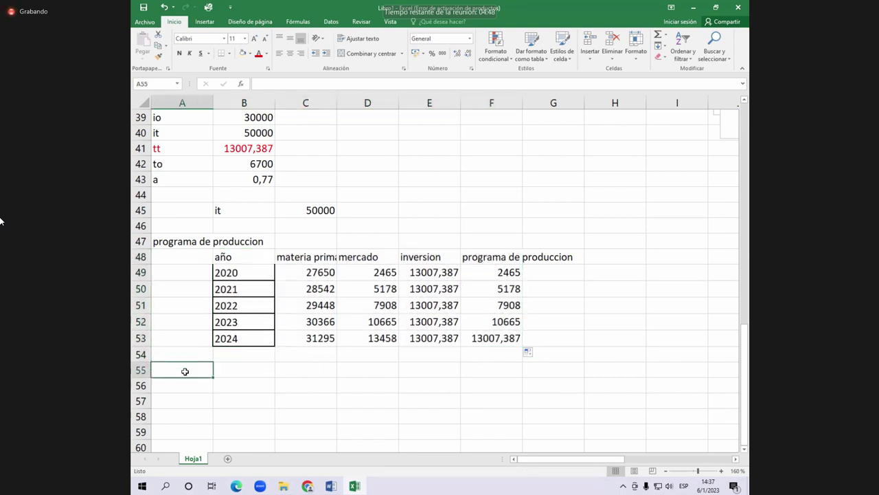
pyautogui.write('estudiio del')
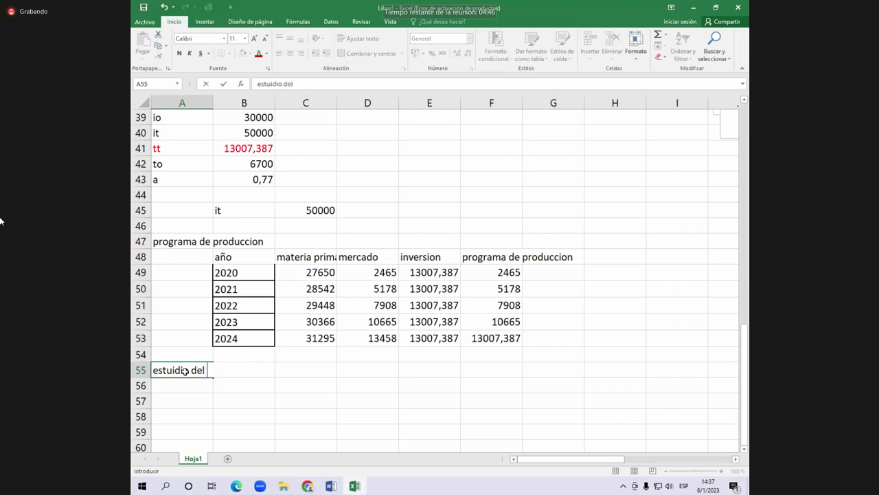
pyautogui.write(' precio')
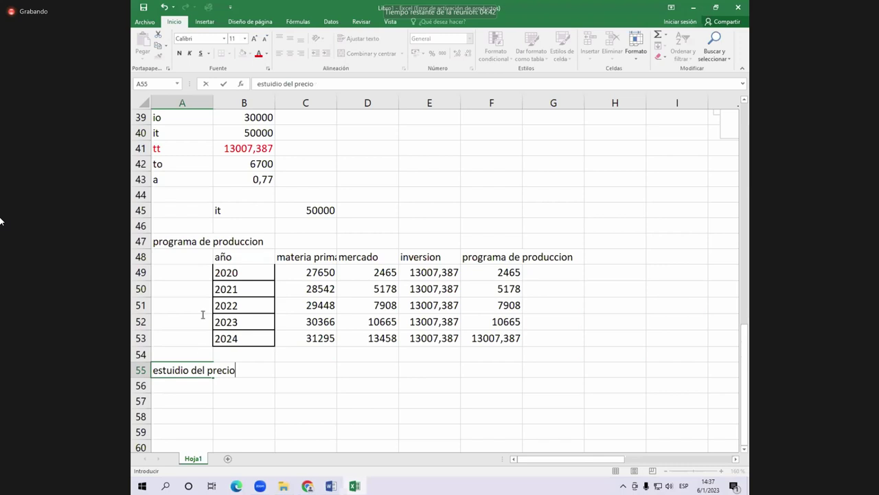
pyautogui.press('Return')
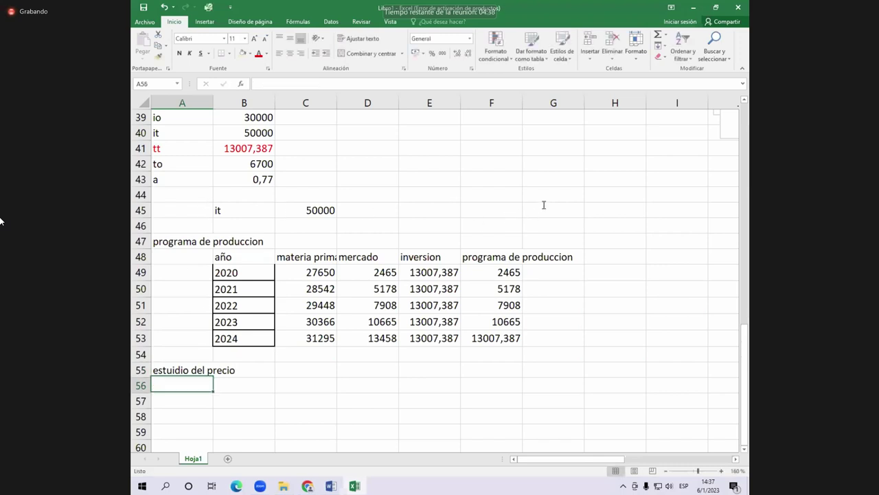
# Step: Copy the DEMANDA and OFERTA price survey table from the Word document and paste it into the Excel sheet at B57
pyautogui.hotkey('alt', 'Tab')
pyautogui.scroll(-1, 319, 250)
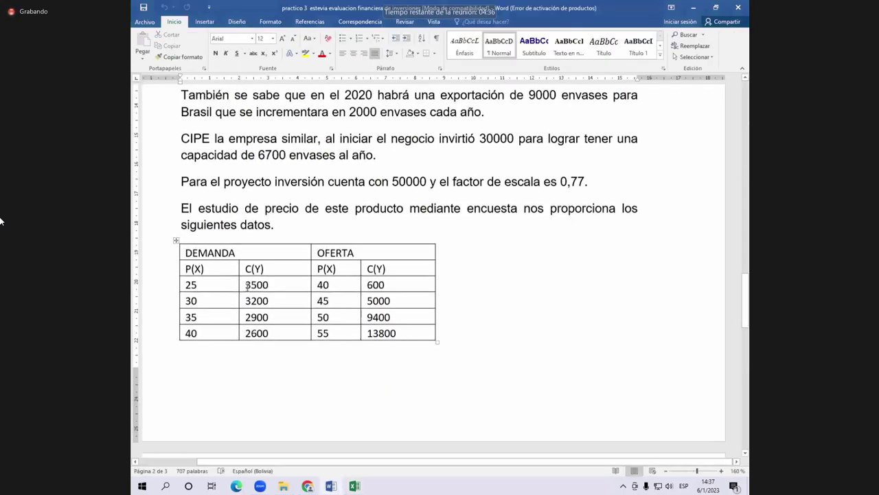
pyautogui.click(174, 244)
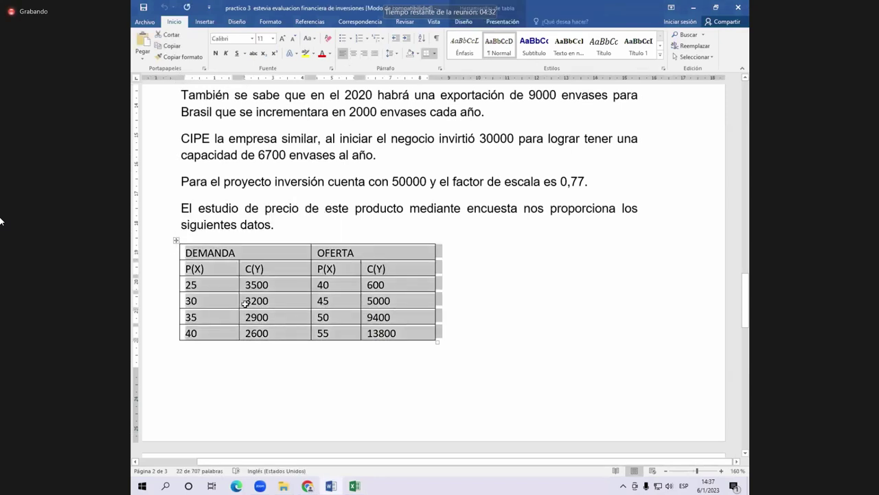
pyautogui.hotkey('alt', 'Tab')
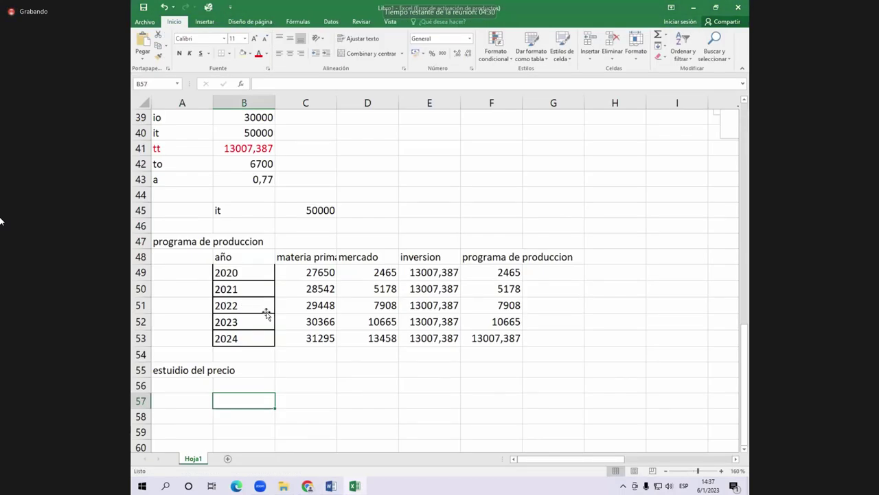
pyautogui.hotkey('ctrl', 'v')
pyautogui.scroll(-4, 246, 343)
pyautogui.click(257, 348)
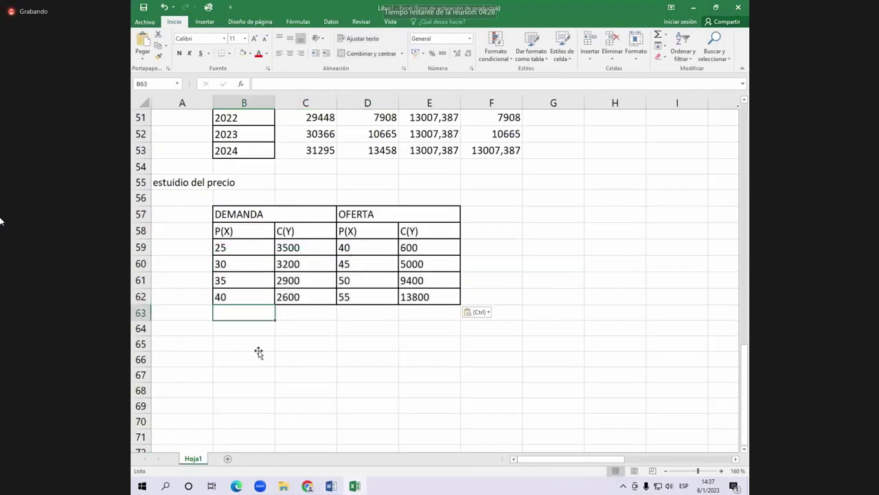
# Step: Label B65 as b and calculate the demand slope in C65 with =(C60-C59)/(B60-B59)
pyautogui.click(256, 343)
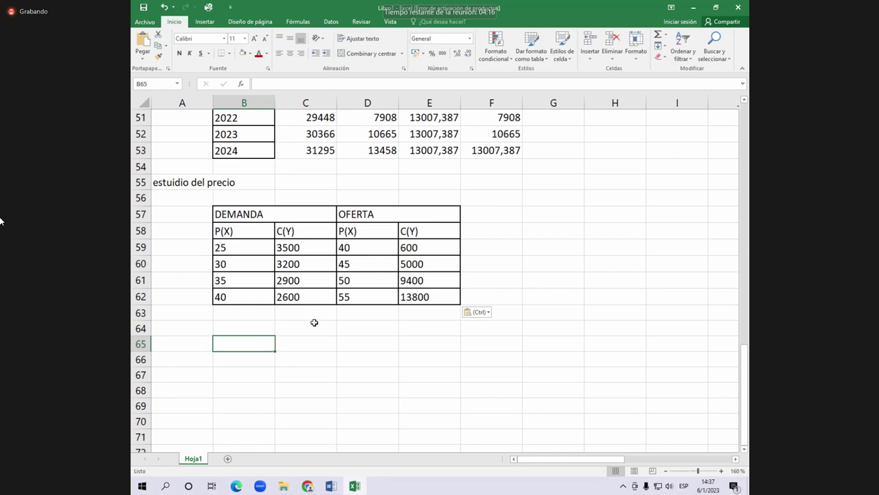
pyautogui.write('b')
pyautogui.press('Tab')
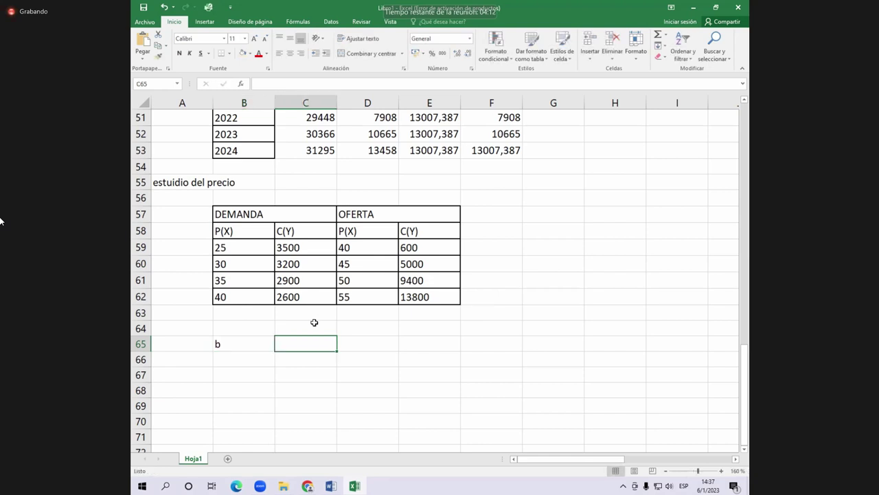
pyautogui.write('=(')
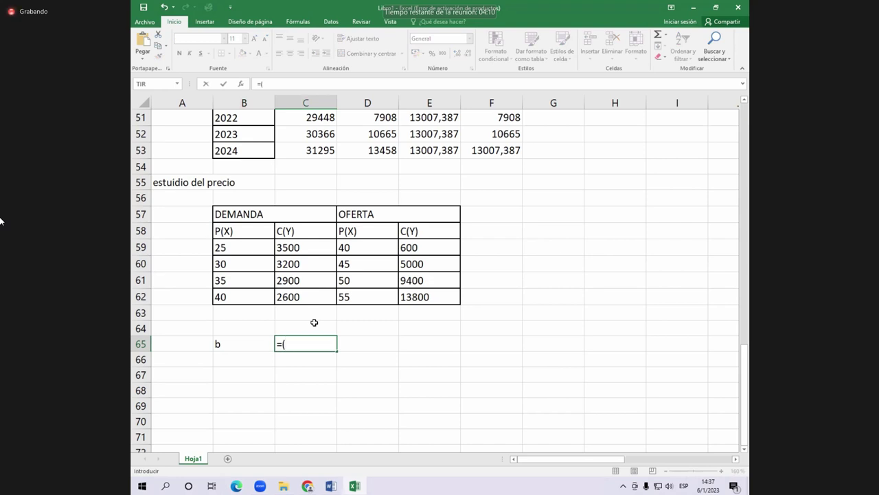
pyautogui.click(314, 324)
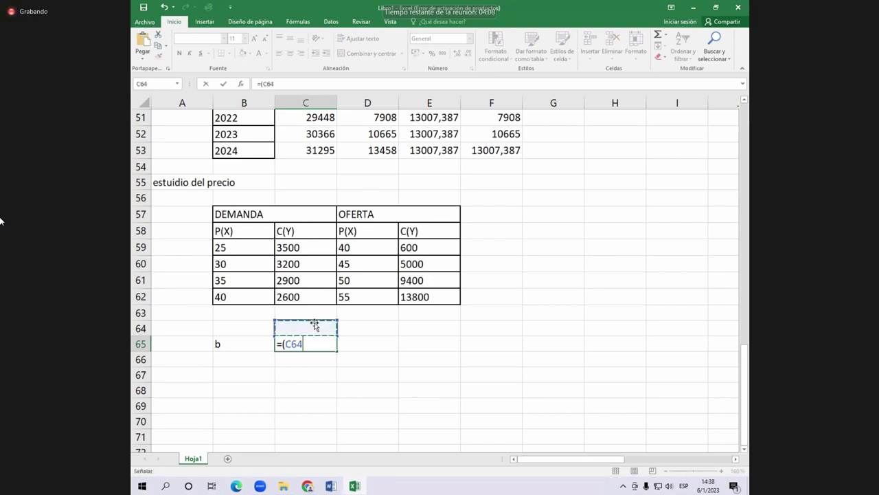
pyautogui.press('Up')
pyautogui.press('Up')
pyautogui.press('Up')
pyautogui.press('Up')
pyautogui.write('-')
pyautogui.press('Up')
pyautogui.press('Up')
pyautogui.press('Up')
pyautogui.press('Up')
pyautogui.press('Up')
pyautogui.press('Up')
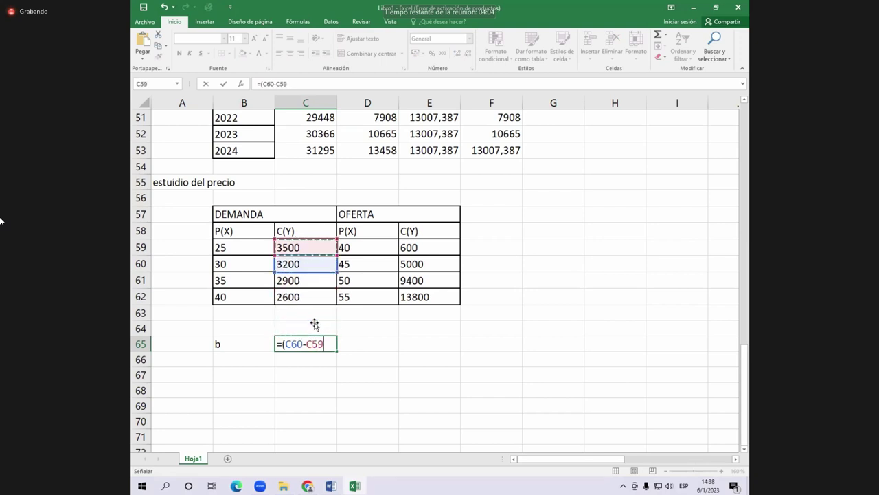
pyautogui.write(')/(')
pyautogui.press('Left')
pyautogui.press('Up')
pyautogui.press('Up')
pyautogui.press('Up')
pyautogui.press('Up')
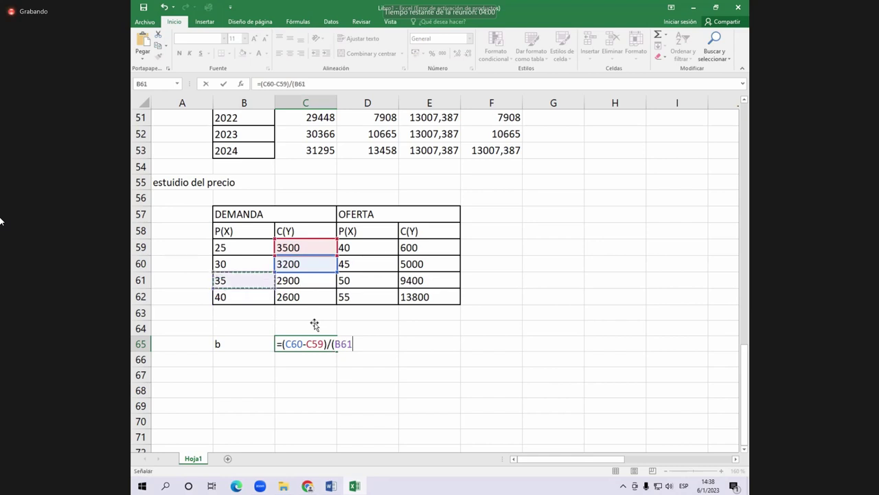
pyautogui.press('Up')
pyautogui.write('-')
pyautogui.press('Left')
pyautogui.press('Up')
pyautogui.press('Up')
pyautogui.press('Up')
pyautogui.press('Up')
pyautogui.press('Up')
pyautogui.press('Up')
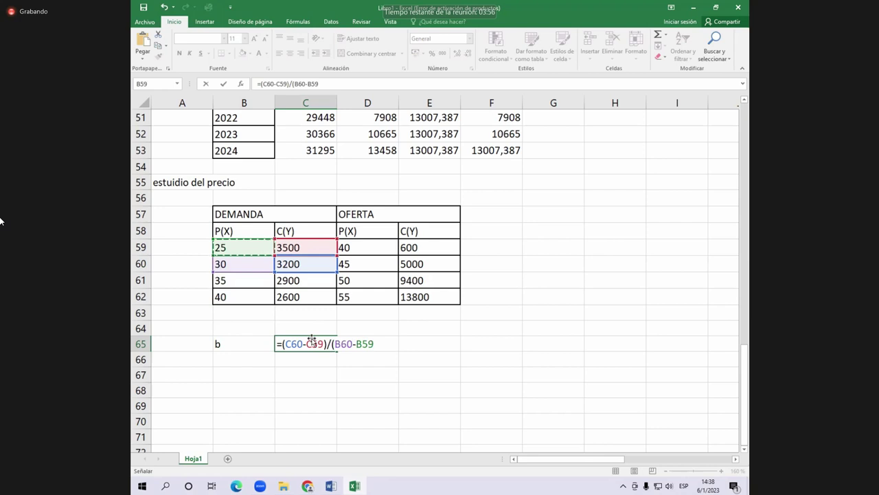
pyautogui.write(')')
pyautogui.hotkey('ctrl', 'Return')
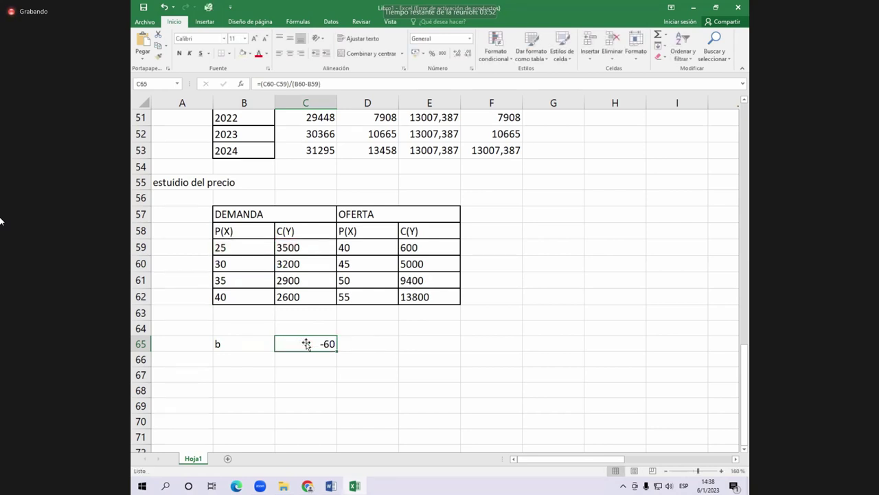
pyautogui.press('Left')
pyautogui.click(267, 214)
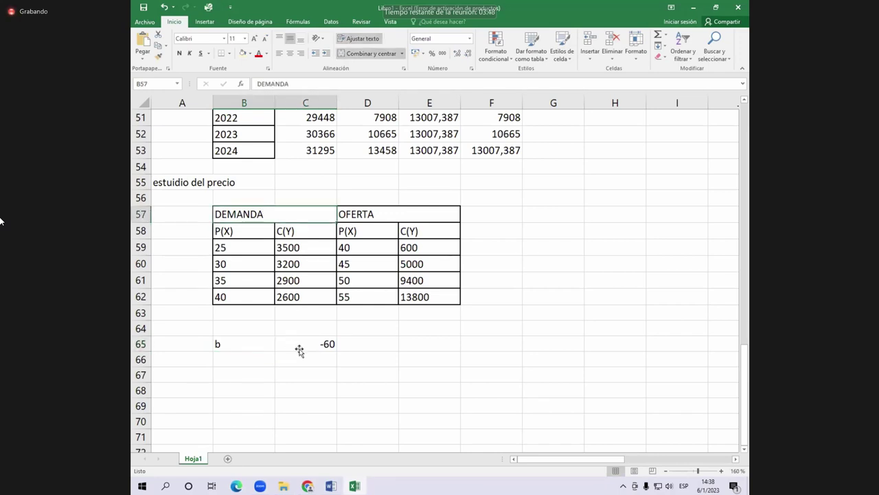
pyautogui.hotkey('ctrl', 'z')
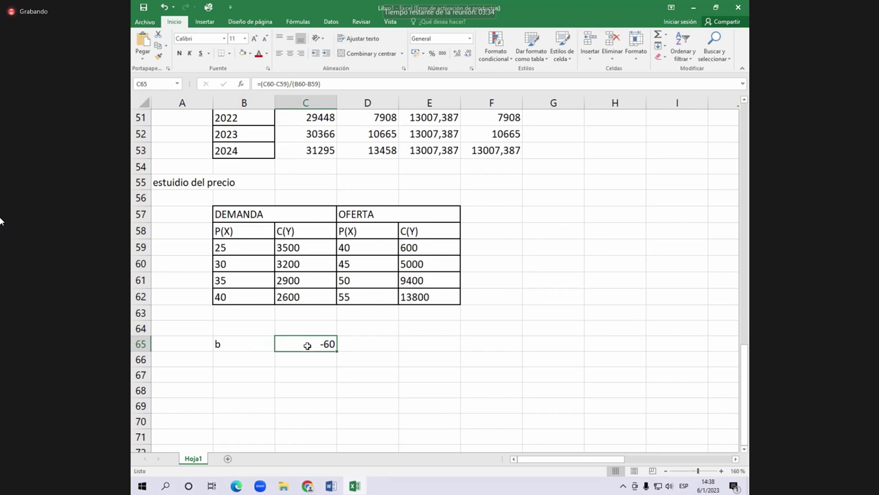
pyautogui.click(243, 358)
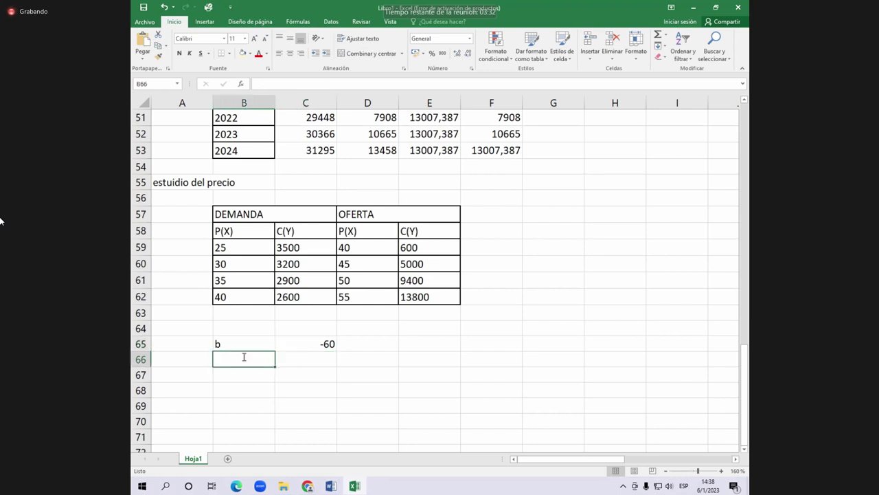
# Step: Label B66 as a and calculate the demand intercept in C66 with =C59-C65*B59
pyautogui.write('a')
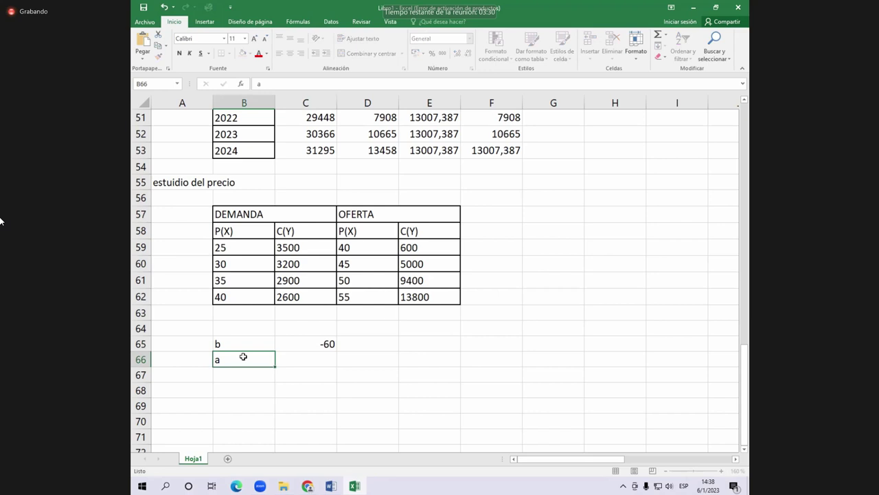
pyautogui.press('Tab')
pyautogui.write('=')
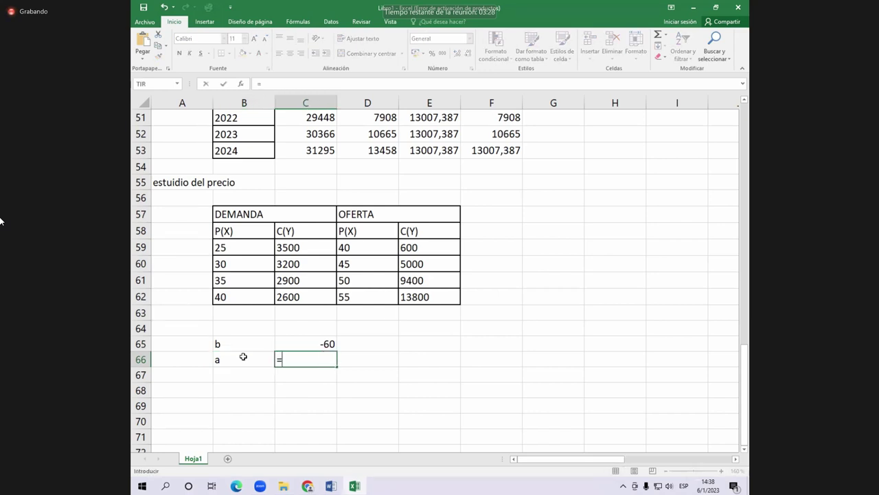
pyautogui.press('Up')
pyautogui.press('Up')
pyautogui.press('Up')
pyautogui.press('Up')
pyautogui.press('Up')
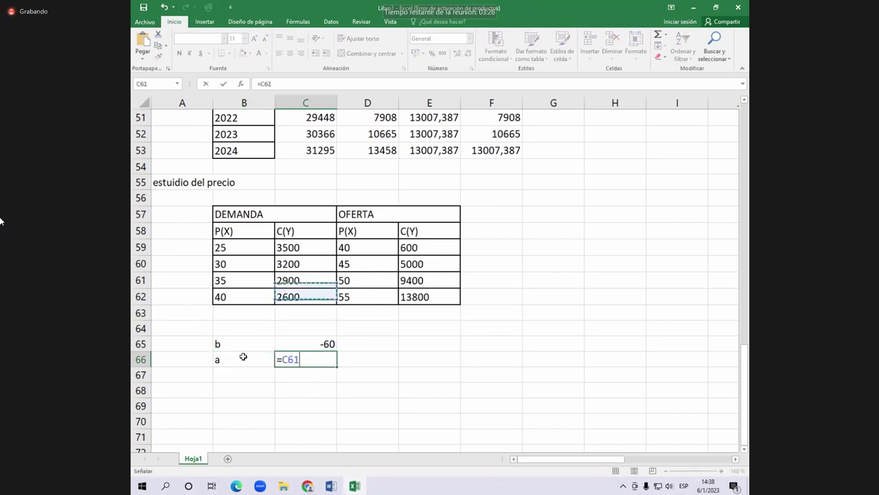
pyautogui.press('Up')
pyautogui.press('Up')
pyautogui.write('-')
pyautogui.press('Up')
pyautogui.write('*')
pyautogui.press('Up')
pyautogui.press('Up')
pyautogui.press('Up')
pyautogui.press('Up')
pyautogui.press('Up')
pyautogui.press('Up')
pyautogui.press('Left')
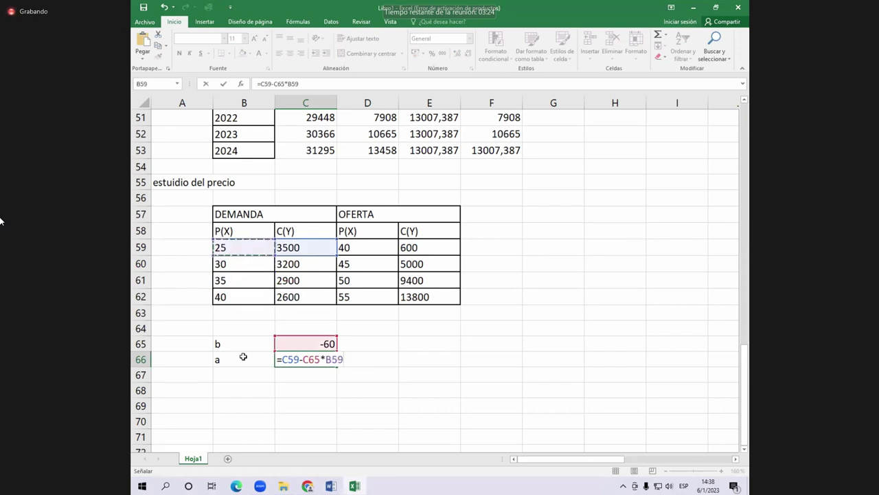
pyautogui.press('Return')
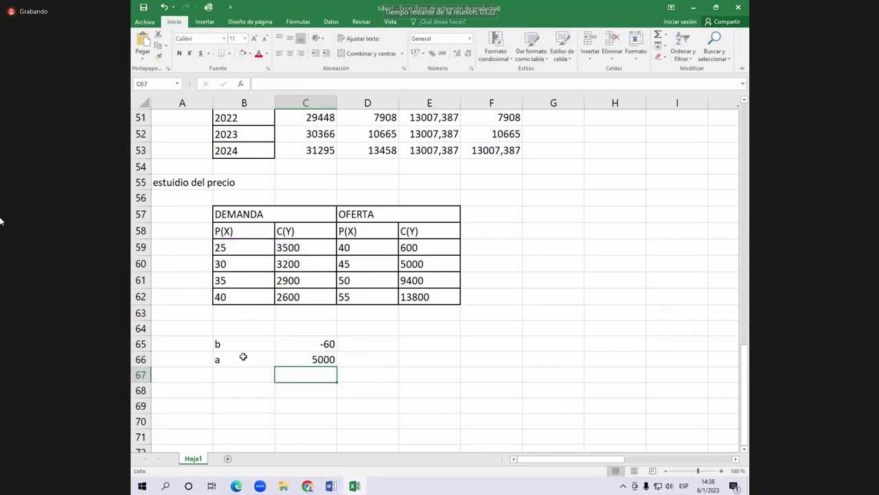
# Step: Write the demand equation Y=5000-60X in B67, below the demand coefficients
pyautogui.press('Left')
pyautogui.write('Y')
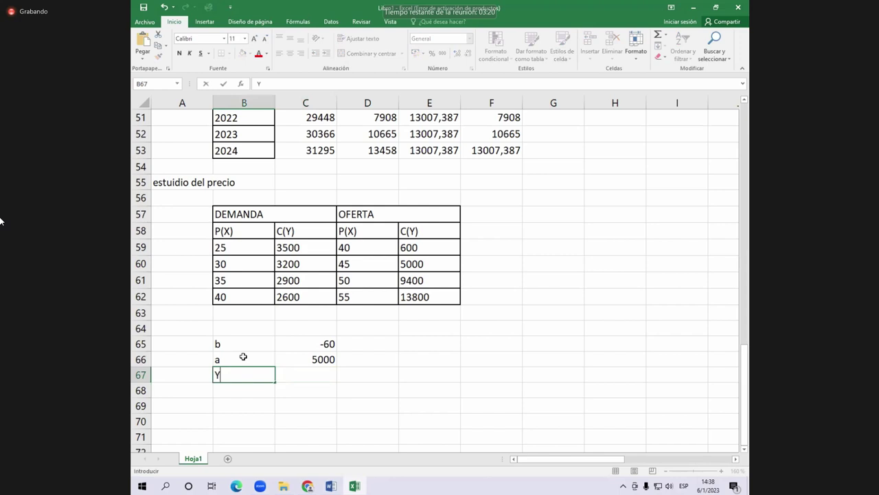
pyautogui.write('=5000-60X')
# Step: Copy the demand coefficient block B65:C66 to D65 to calculate the supply coefficients
pyautogui.moveTo(232, 343); pyautogui.dragTo(306, 359)
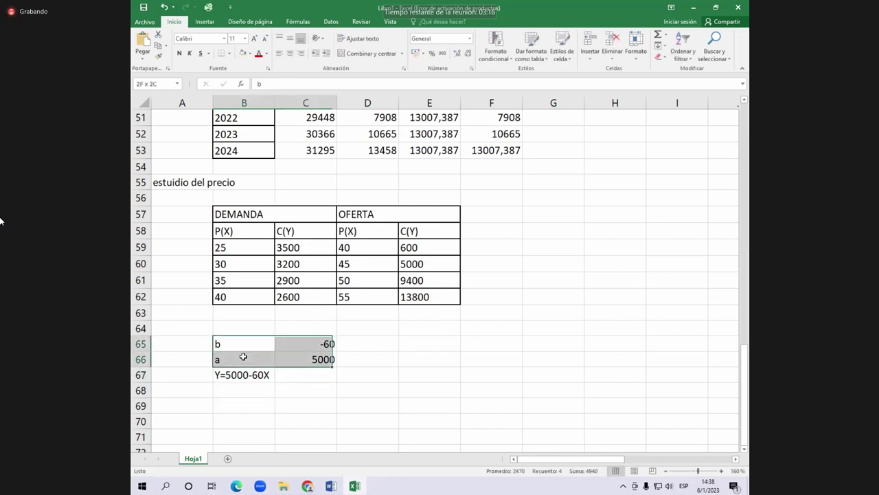
pyautogui.hotkey('ctrl', 'c')
pyautogui.press('Right')
pyautogui.press('Right')
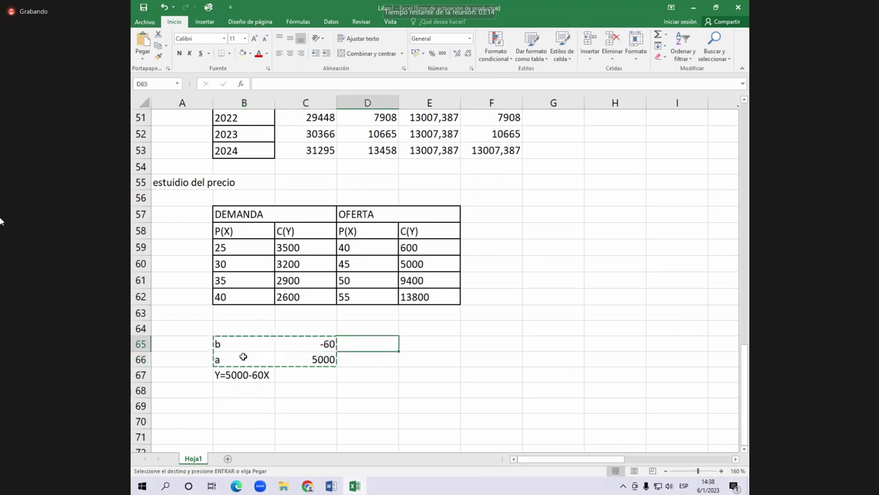
pyautogui.press('Return')
# Step: Write the supply equation Y=-34600+880X in D67, below the supply coefficients
pyautogui.press('Down')
pyautogui.press('Down')
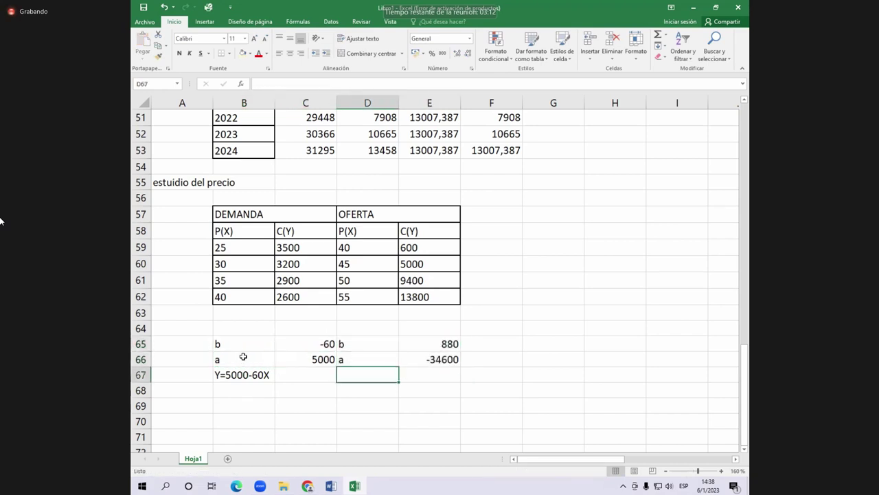
pyautogui.write('Y=')
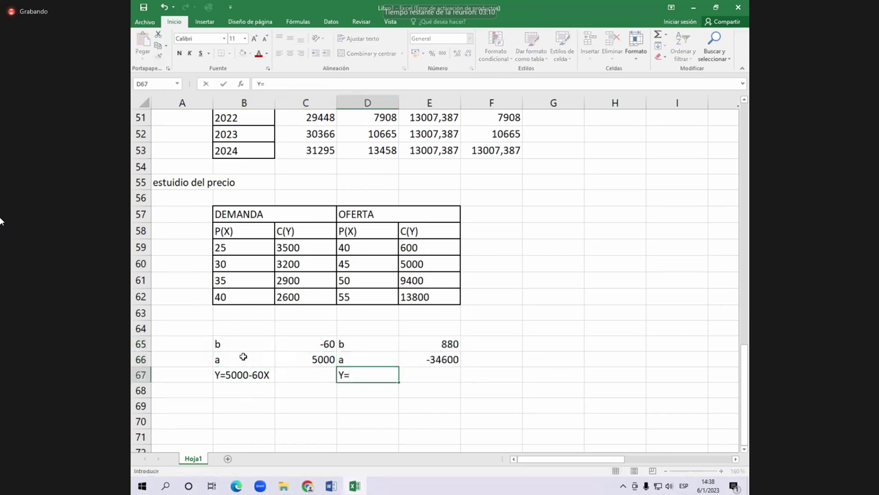
pyautogui.write('-34600+880')
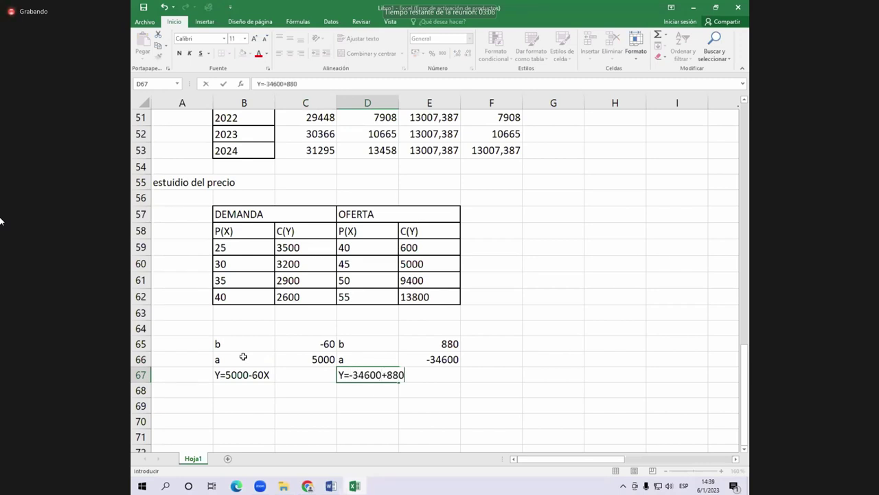
pyautogui.write('X')
pyautogui.press('Return')
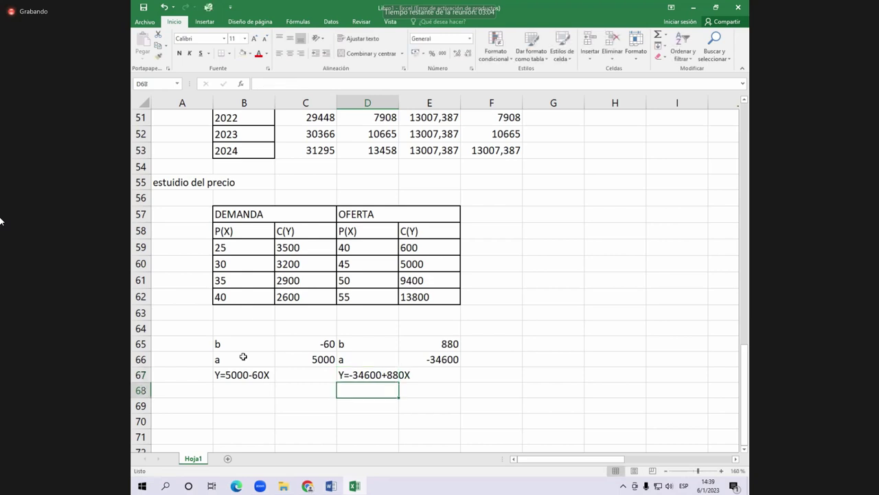
# Step: Label C68 as X and calculate the equilibrium price in D68 with =(C66-E66)/(E65-C65)
pyautogui.press('Down')
pyautogui.press('Left')
pyautogui.press('Down')
pyautogui.press('Down')
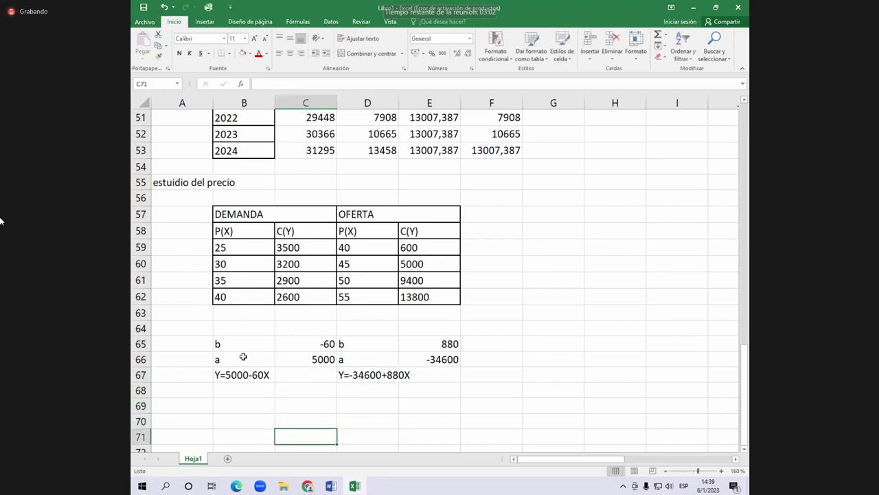
pyautogui.press('Down')
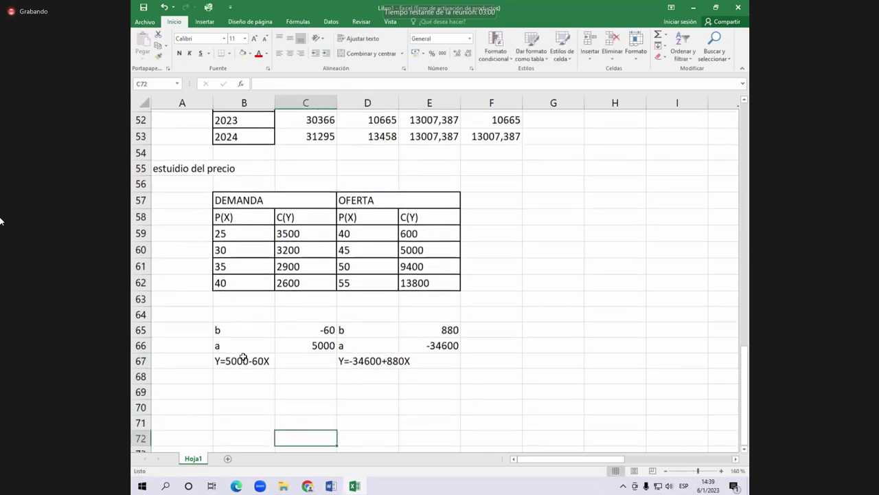
pyautogui.press('Down')
pyautogui.press('Down')
pyautogui.press('Down')
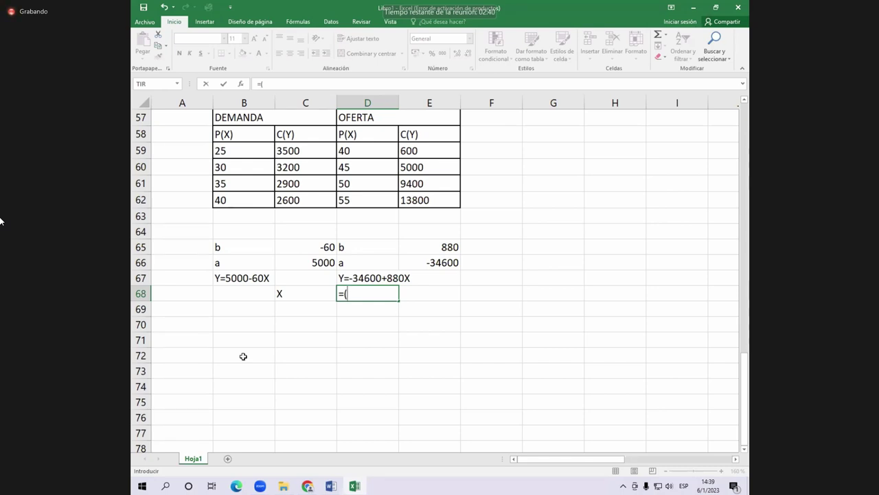
pyautogui.press('Left')
pyautogui.press('Up')
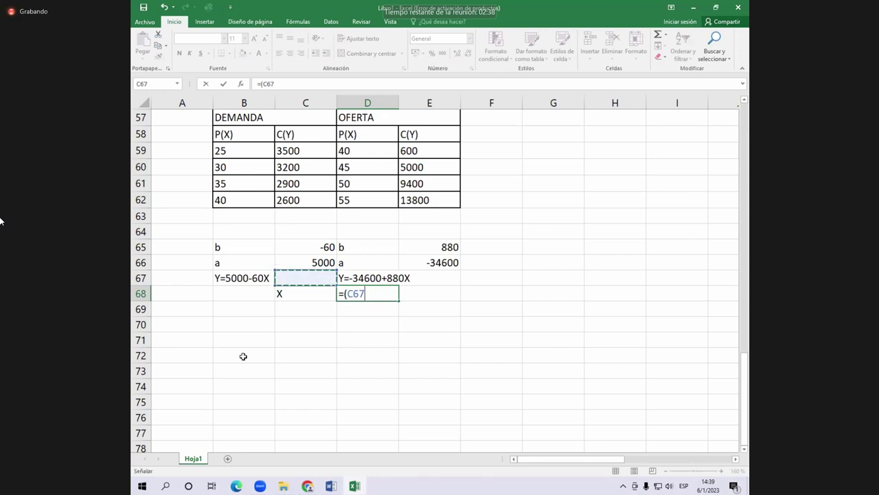
pyautogui.press('Up')
pyautogui.write('+')
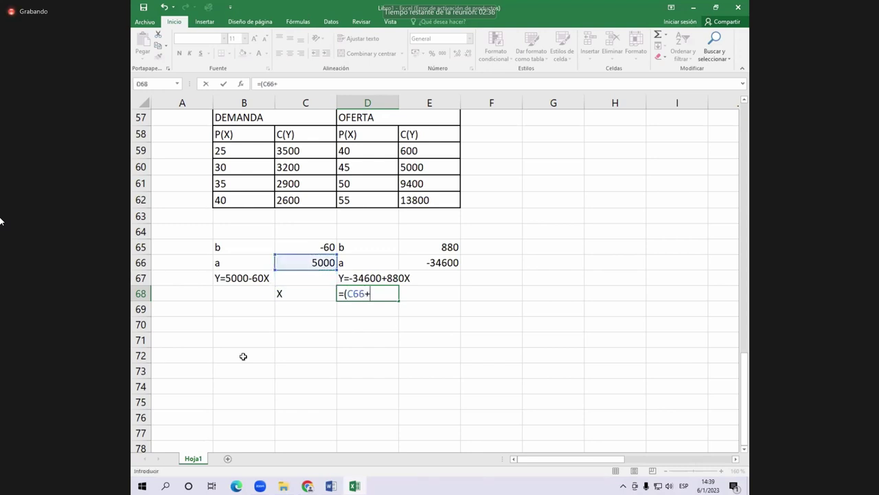
pyautogui.press('BackSpace')
pyautogui.write('-')
pyautogui.press('Right')
pyautogui.press('Up')
pyautogui.press('Up')
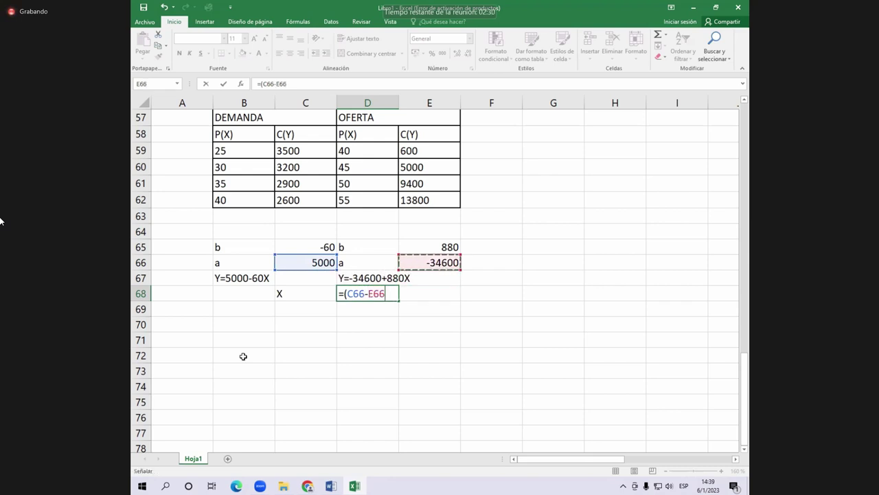
pyautogui.write(')/(')
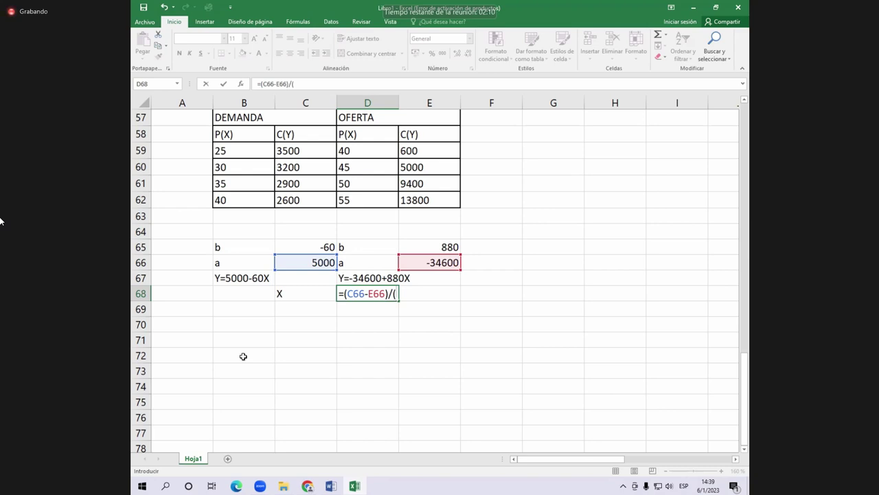
pyautogui.press('Up')
pyautogui.press('Up')
pyautogui.press('Up')
pyautogui.press('Right')
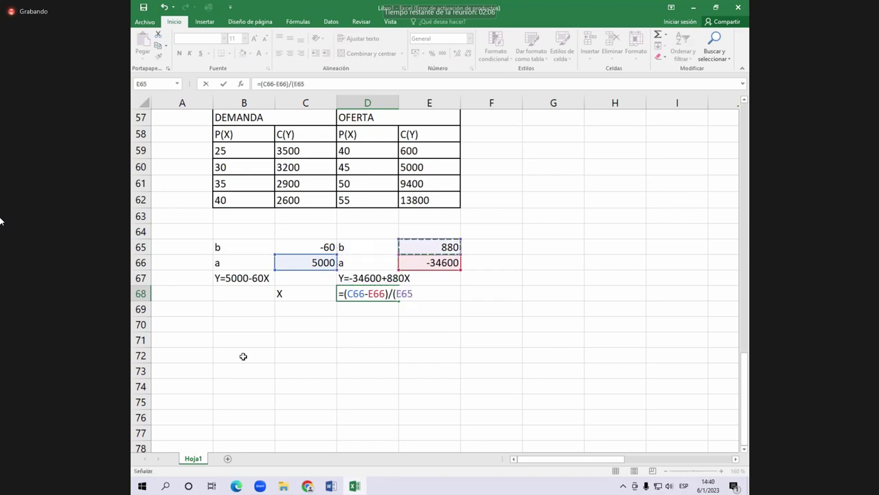
pyautogui.write('-')
pyautogui.press('Left')
pyautogui.press('Up')
pyautogui.press('Up')
pyautogui.press('Up')
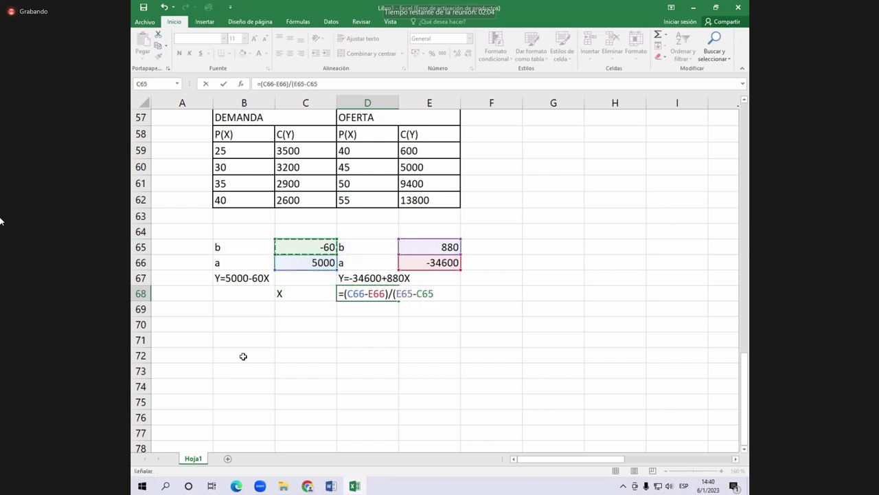
pyautogui.write(')')
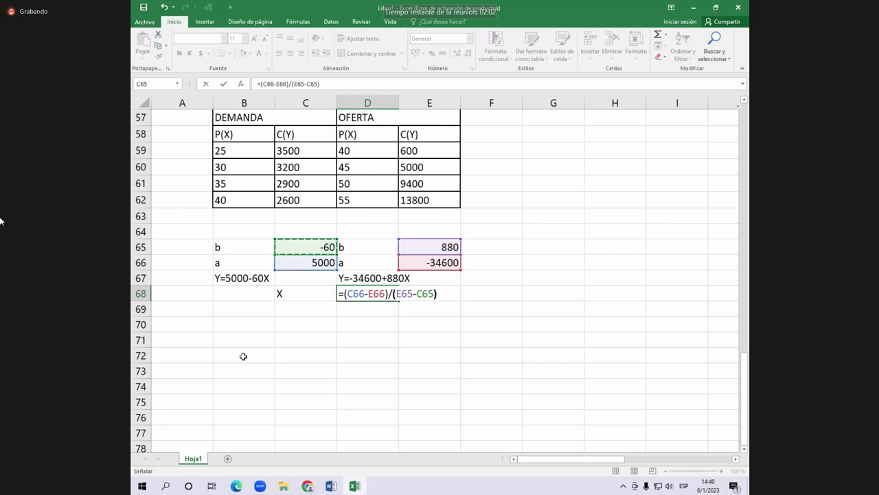
pyautogui.press('Return')
# Step: Set the font colour of the equilibrium price in D68 to red
pyautogui.press('Up')
pyautogui.click(261, 58)
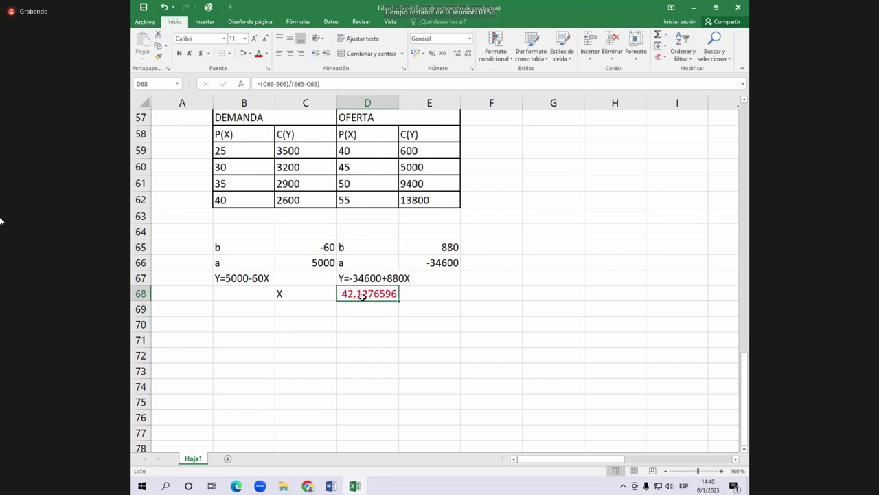
# Step: Review the survey data in B59:E62 against the coefficients, equations and equilibrium price in B65:E68
pyautogui.moveTo(251, 232); pyautogui.dragTo(439, 295)
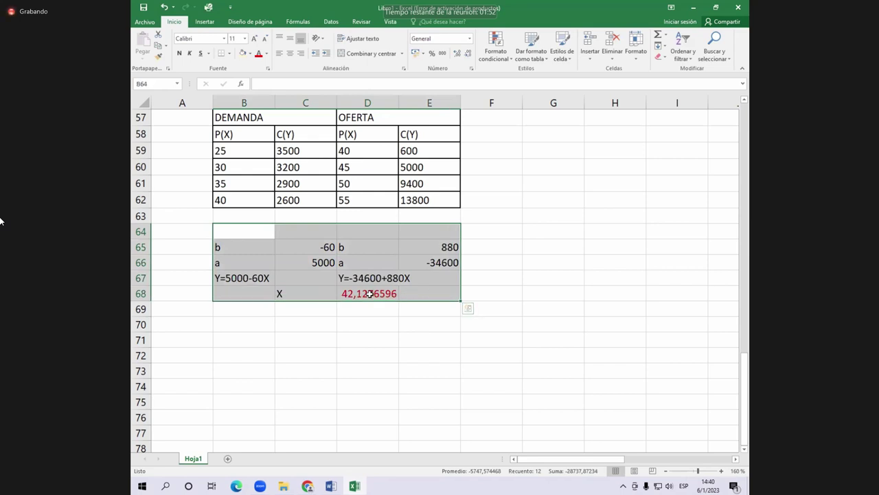
pyautogui.click(370, 294)
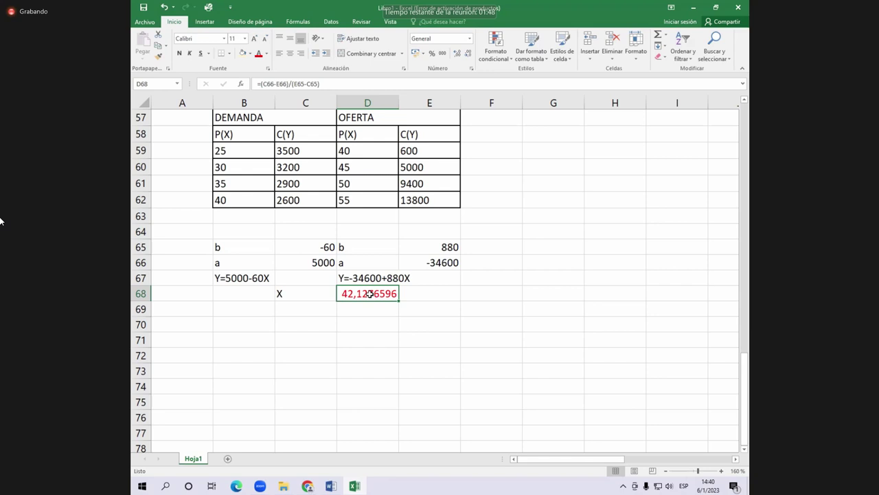
pyautogui.moveTo(227, 151); pyautogui.dragTo(406, 202)
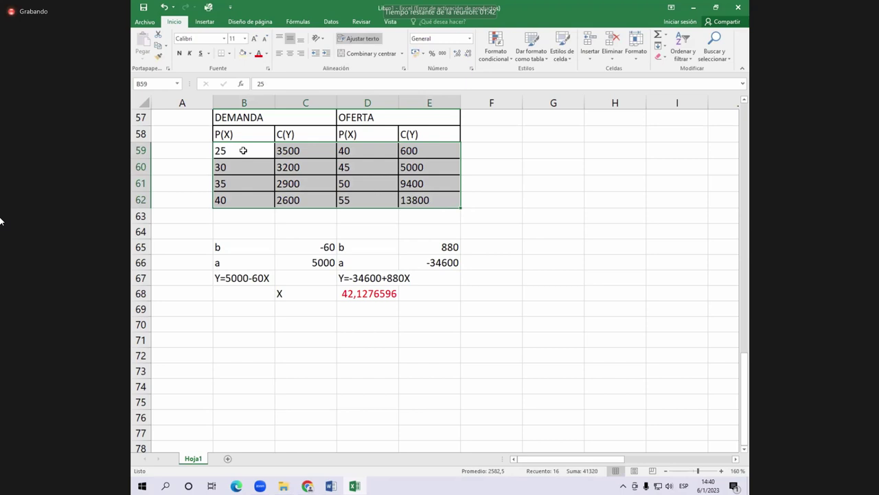
pyautogui.click(255, 151)
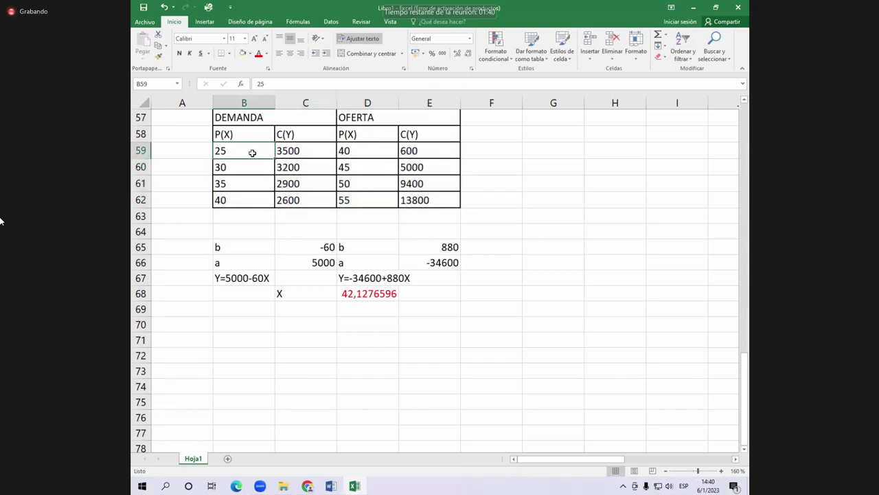
pyautogui.press('Right')
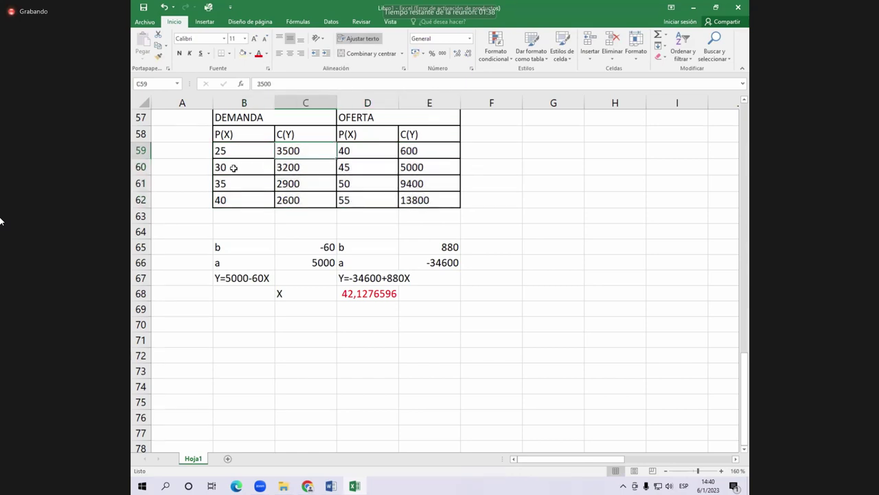
pyautogui.press('Return')
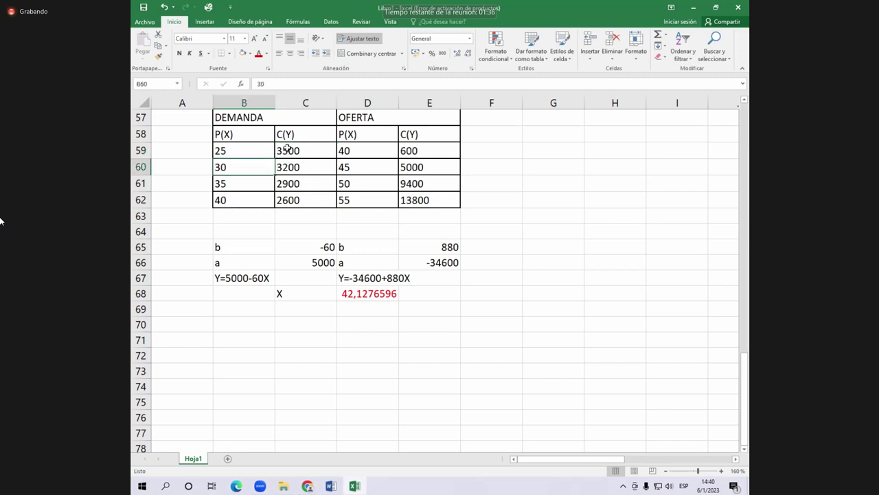
pyautogui.click(287, 149)
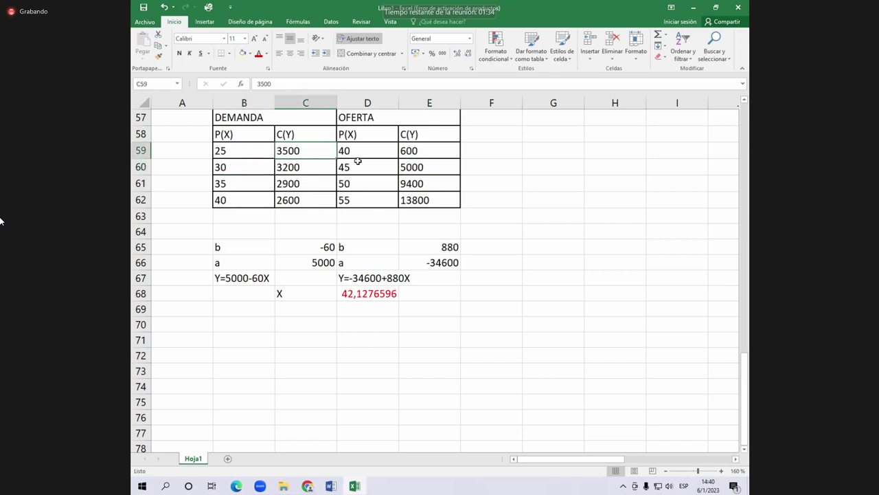
pyautogui.press('Left')
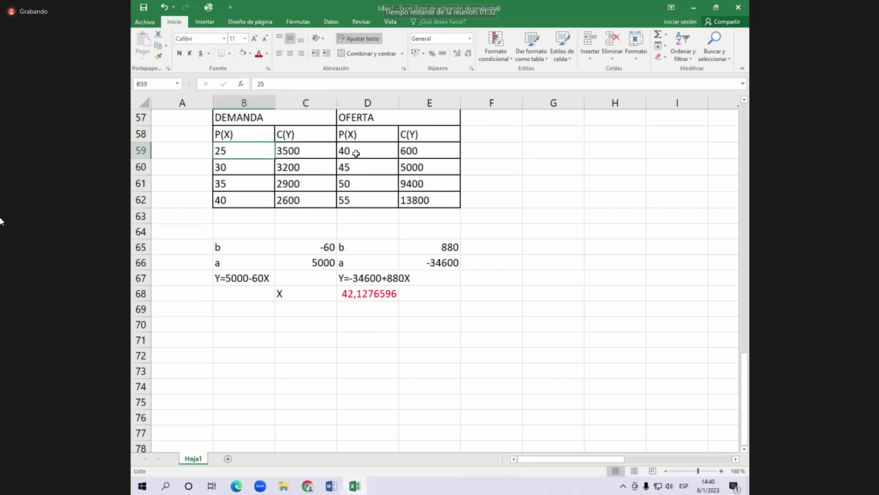
pyautogui.hotkey('shift', 'Right')
pyautogui.hotkey('shift', 'Right')
pyautogui.hotkey('shift', 'Right')
pyautogui.hotkey('shift', 'Down')
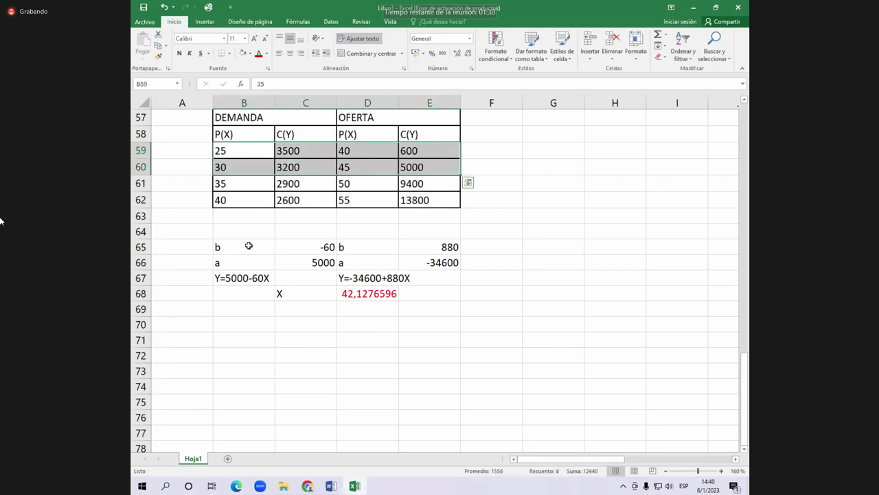
pyautogui.moveTo(248, 245); pyautogui.dragTo(431, 296)
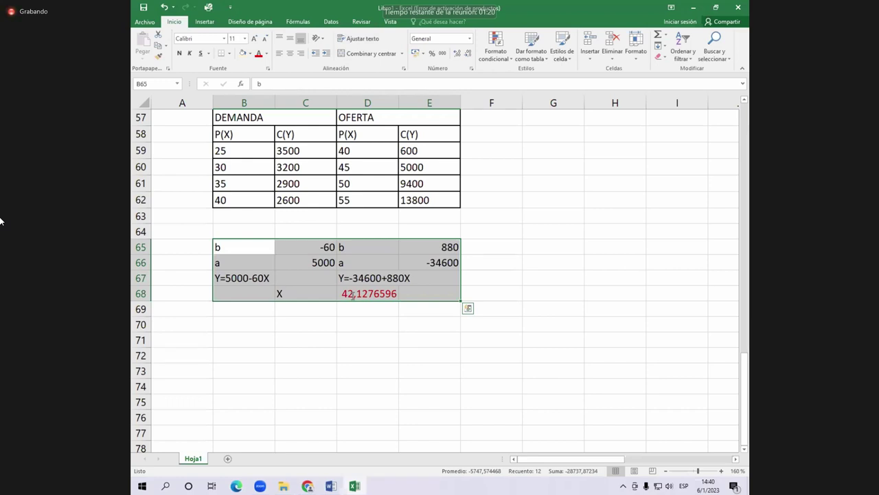
# Step: Switch to the Word document and copy the project's variable and fixed costs table
pyautogui.hotkey('alt', 'Tab')
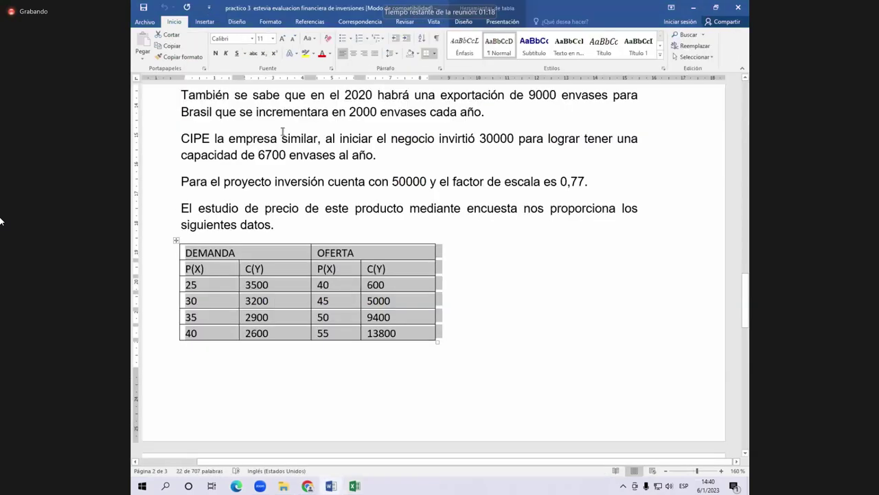
pyautogui.scroll(-8, 180, 199)
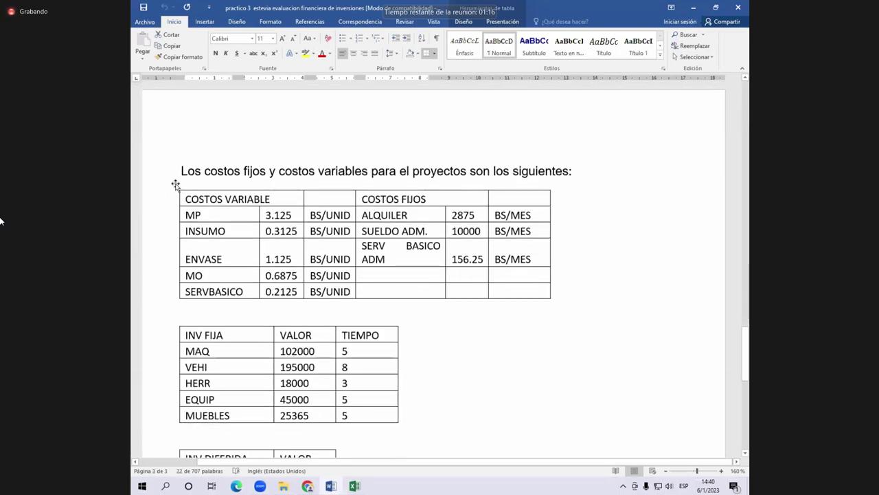
pyautogui.click(200, 198)
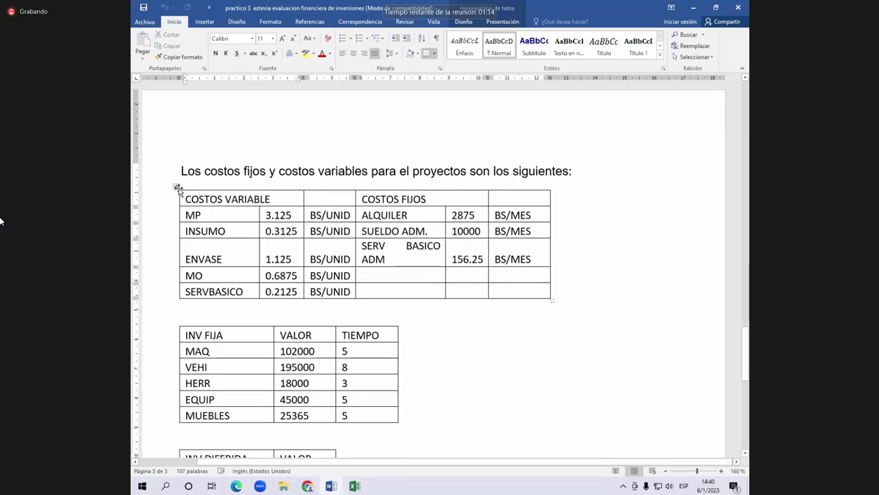
pyautogui.click(177, 186)
pyautogui.hotkey('ctrl', 'c')
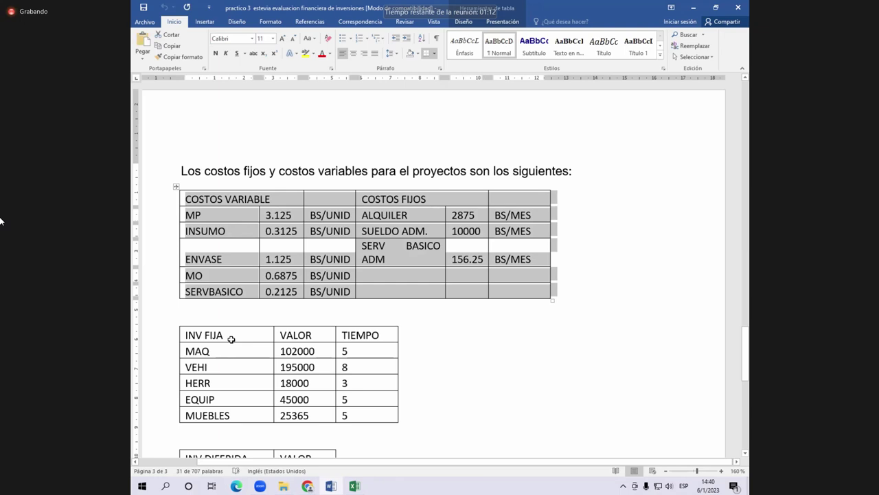
# Step: Switch back to the Excel workbook and paste the costs table at B71, below the equilibrium price
pyautogui.hotkey('alt', 'Tab')
pyautogui.click(231, 336)
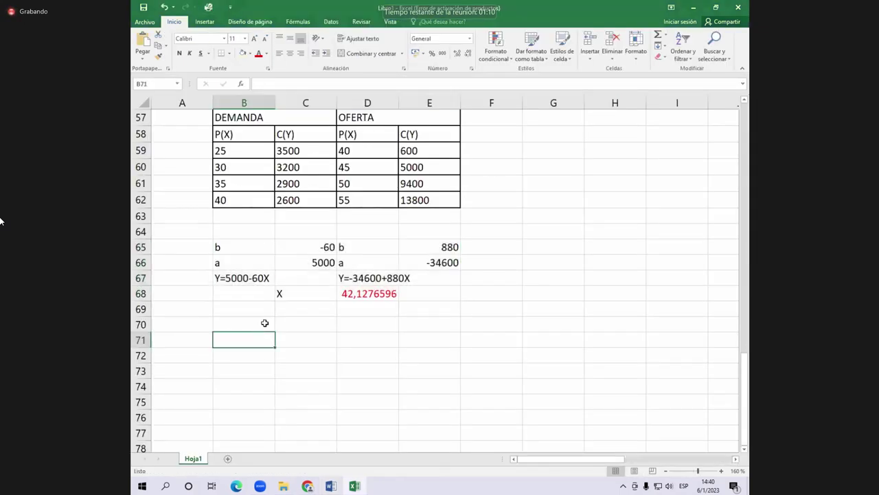
pyautogui.hotkey('ctrl', 'v')
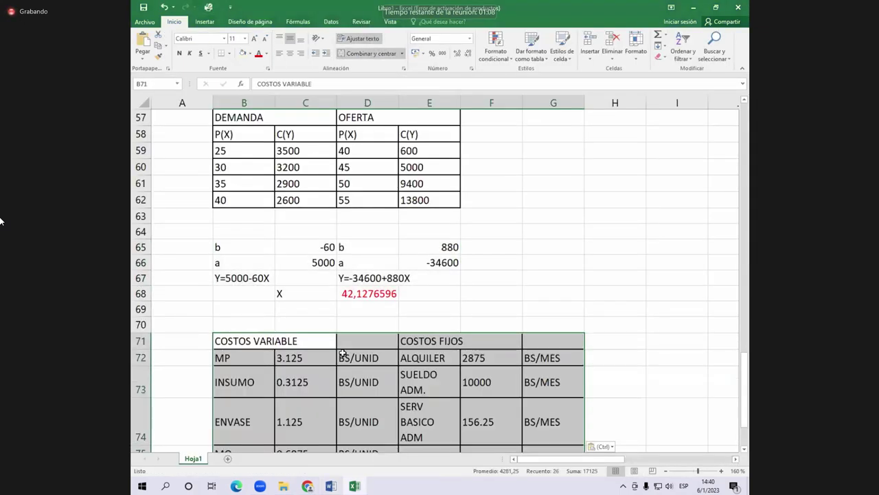
pyautogui.scroll(-3, 342, 353)
pyautogui.click(340, 354)
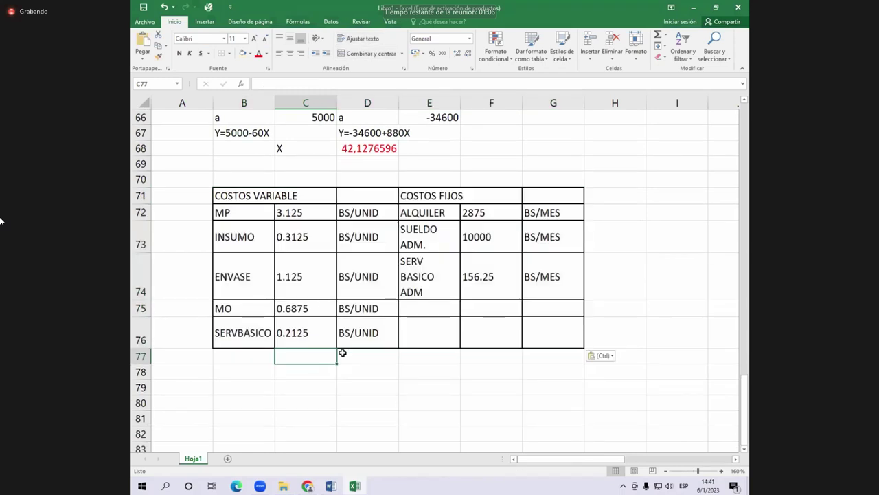
# Step: Extend the variable costs heading in B71 to read "COSTOS VARIABLE unitario"
pyautogui.press('Up')
pyautogui.press('Up')
pyautogui.press('Up')
pyautogui.press('Up')
pyautogui.press('Up')
pyautogui.press('Up')
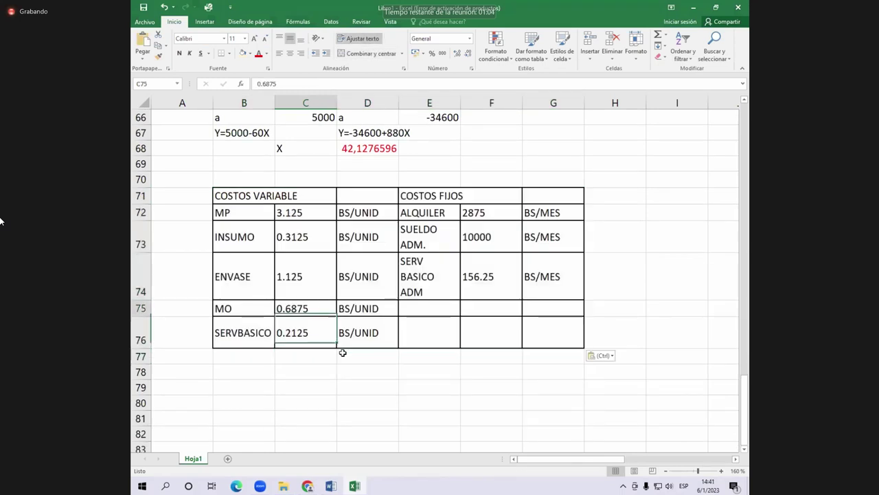
pyautogui.press('Left')
pyautogui.press('F2')
pyautogui.write('unitario')
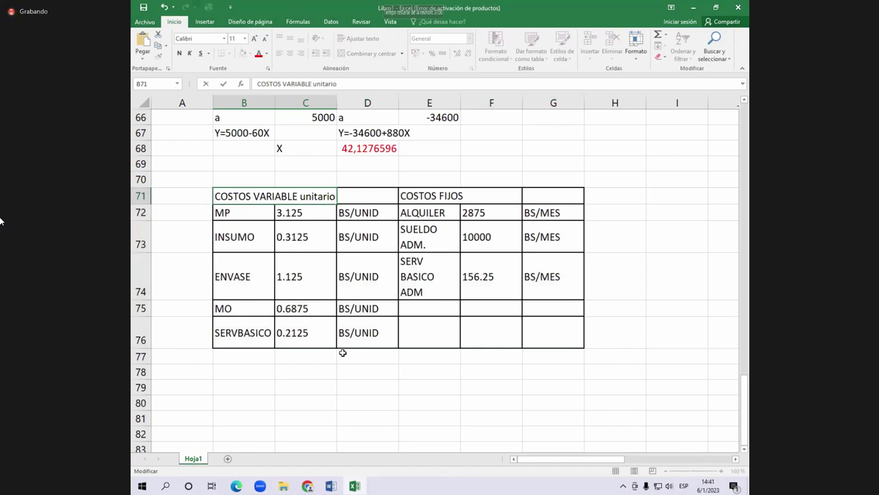
pyautogui.press('Return')
# Step: Examine the variable cost items, their amounts and their units in B72:D76
pyautogui.press('Right')
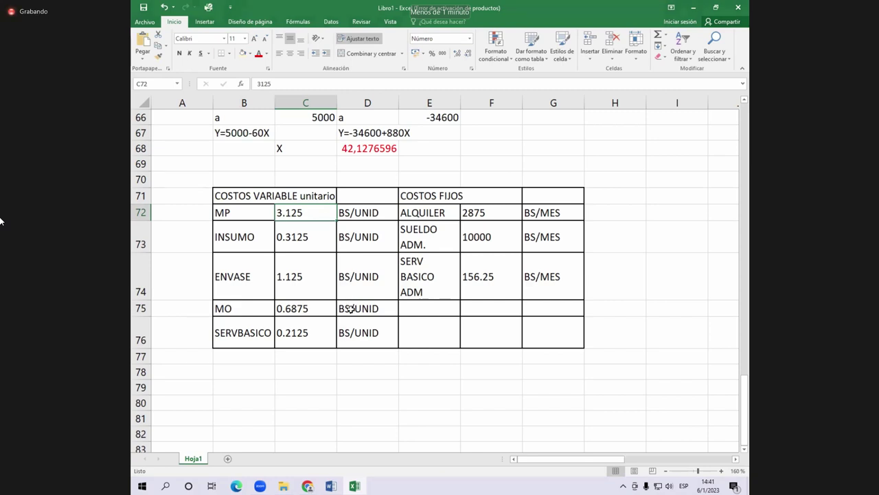
pyautogui.press('Right')
pyautogui.press('Down')
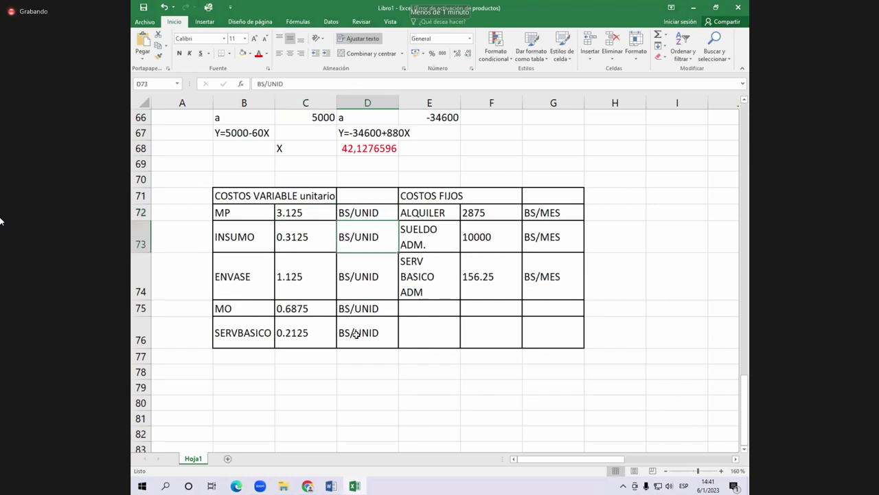
pyautogui.press('Down')
pyautogui.press('Down')
pyautogui.press('Down')
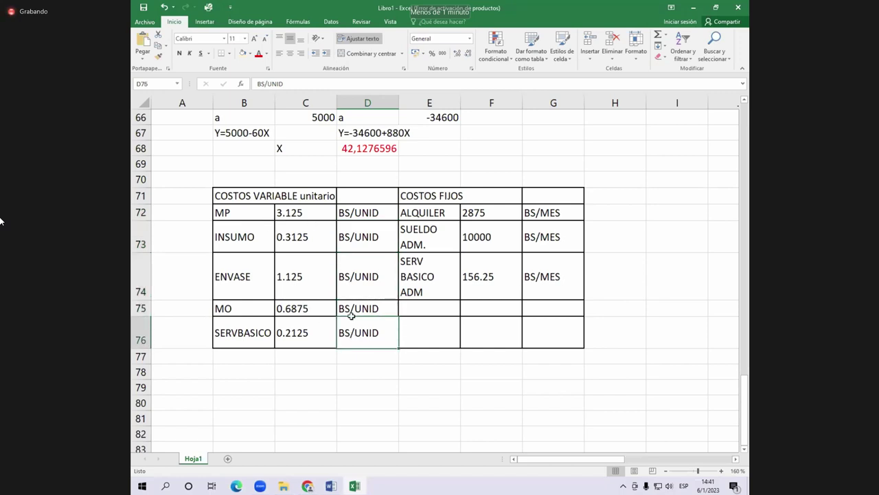
pyautogui.moveTo(233, 212); pyautogui.dragTo(367, 332)
# Step: Fill the MP unit cost cell C72 with light yellow
pyautogui.click(305, 332)
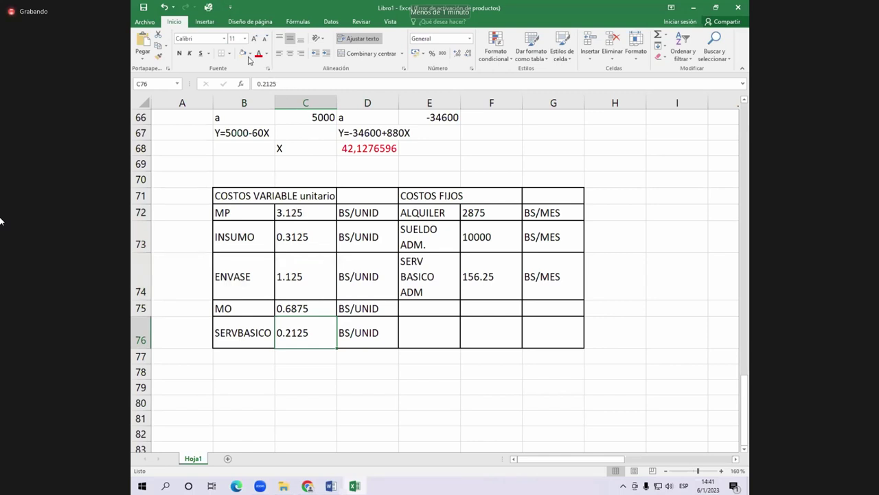
pyautogui.press('Up')
pyautogui.press('Up')
pyautogui.press('Up')
pyautogui.press('Up')
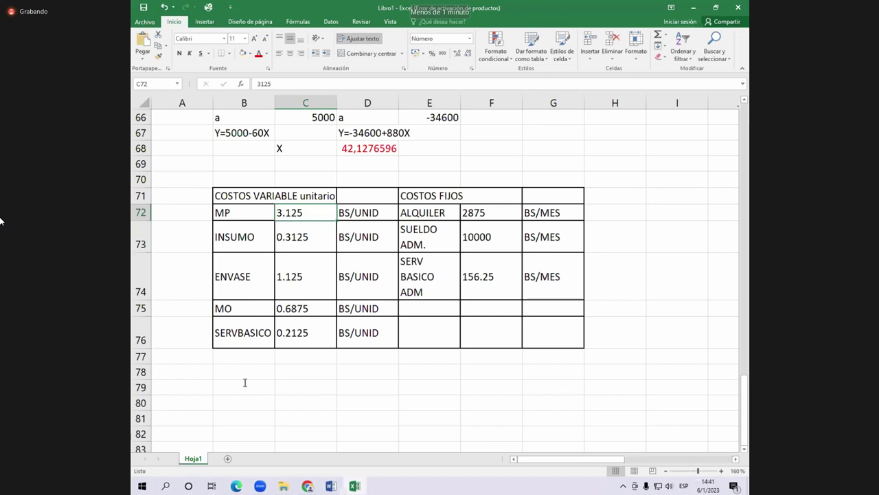
# Step: Write the note "una planta cuesta 2Bs" in B79 and "120 gr" beside it in C79
pyautogui.click(245, 382)
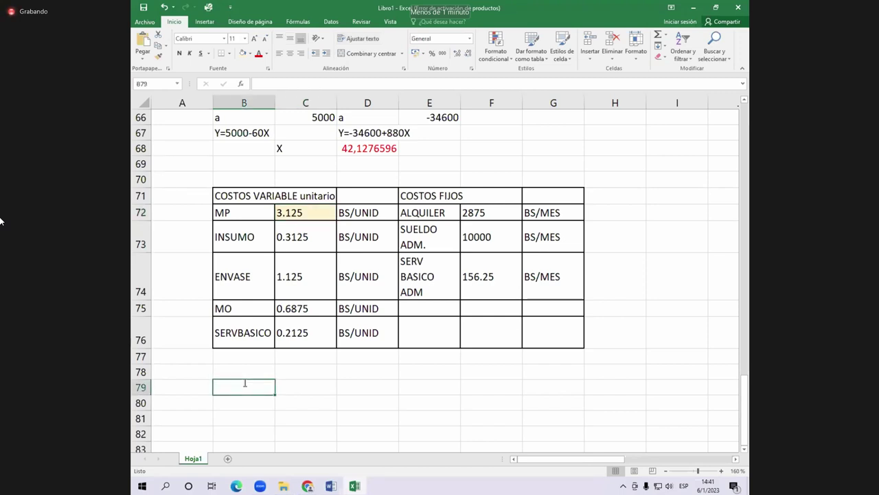
pyautogui.write('una planta cuesta 2Bs')
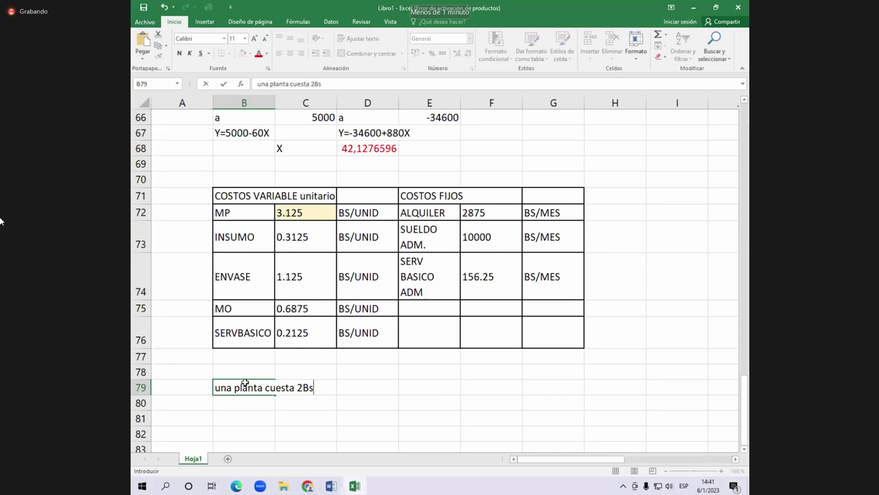
pyautogui.press('Return')
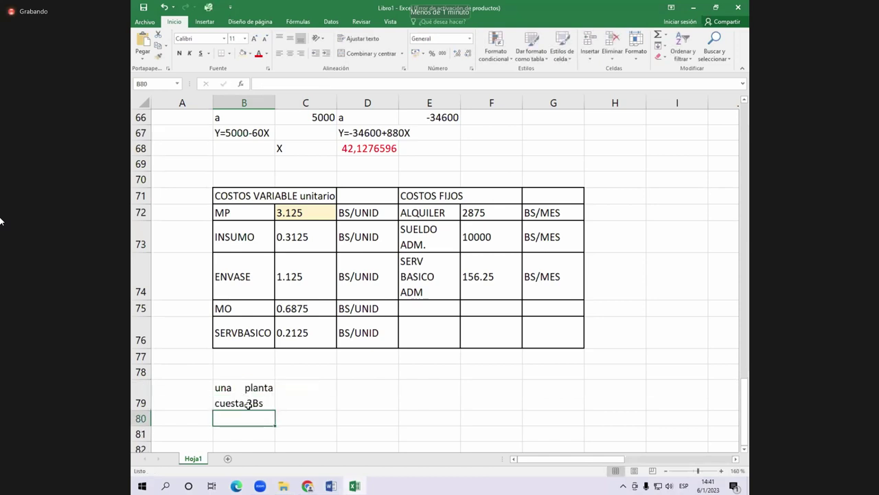
pyautogui.click(259, 403)
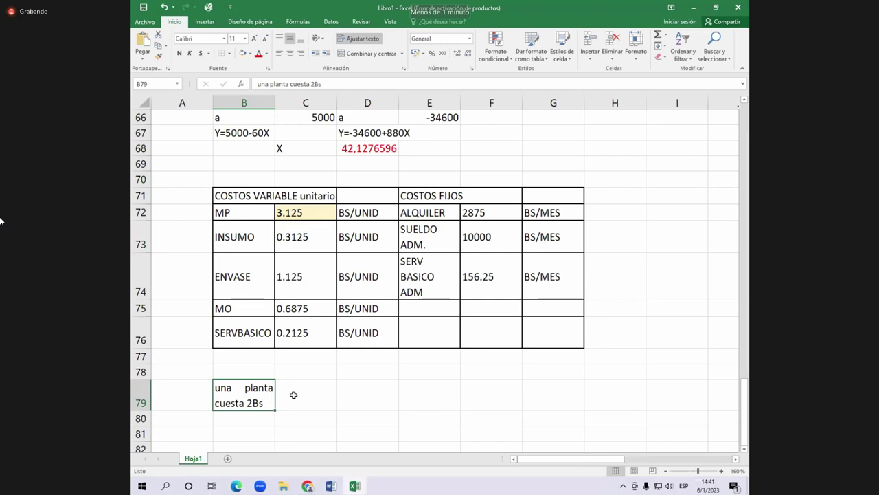
pyautogui.click(294, 395)
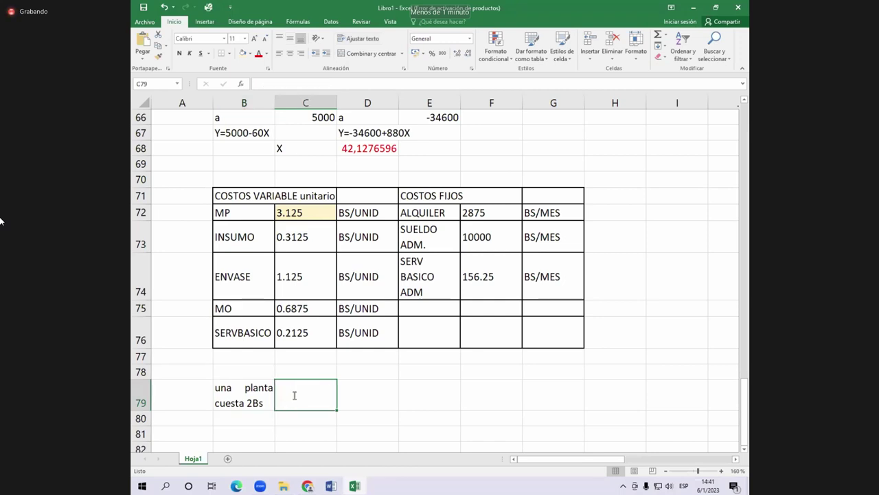
pyautogui.write('120')
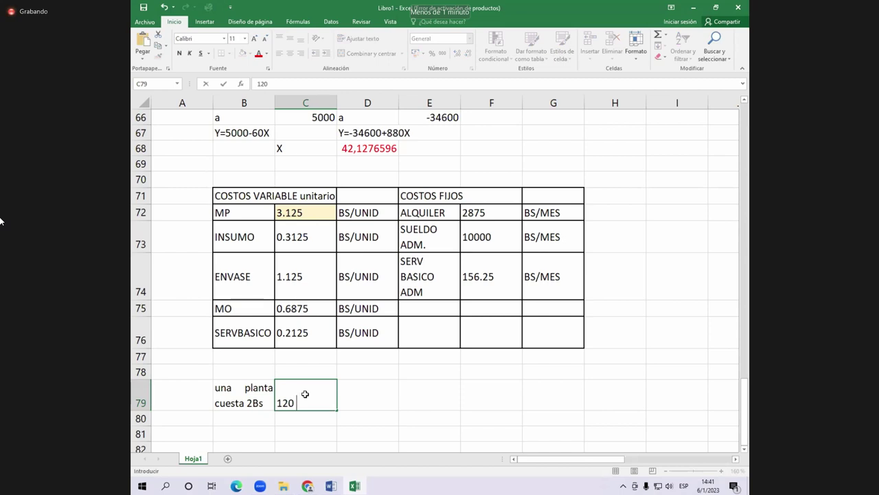
pyautogui.write(' gr')
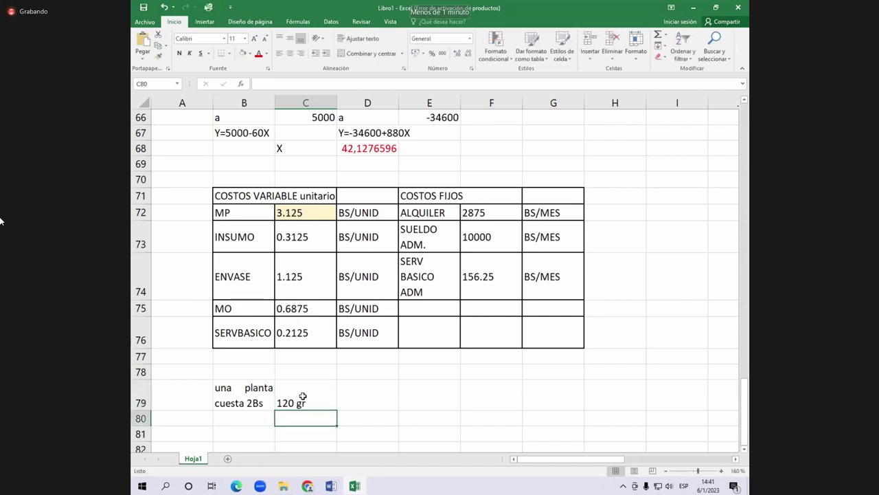
pyautogui.hotkey('ctrl', 'Return')
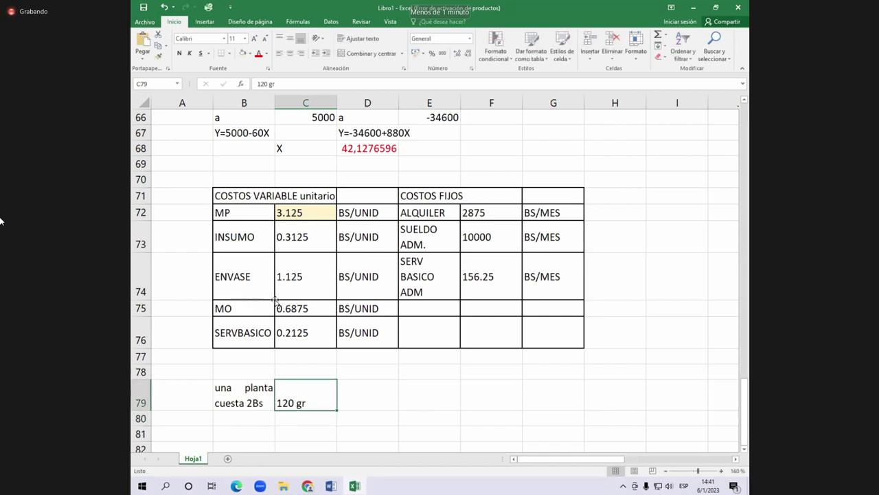
# Step: Set up a rule of three in B81:E82 with 10 kg against 15 gr and x against 250 gr
pyautogui.scroll(-2, 260, 301)
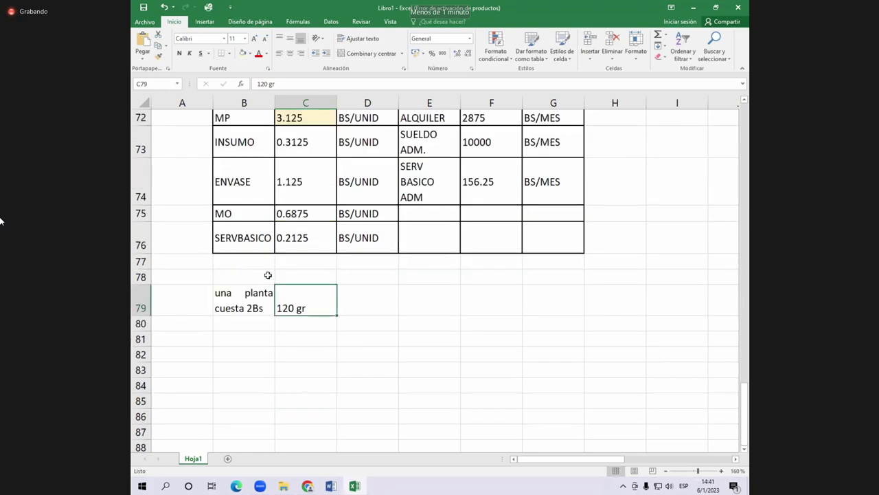
pyautogui.scroll(1, 294, 167)
pyautogui.click(295, 165)
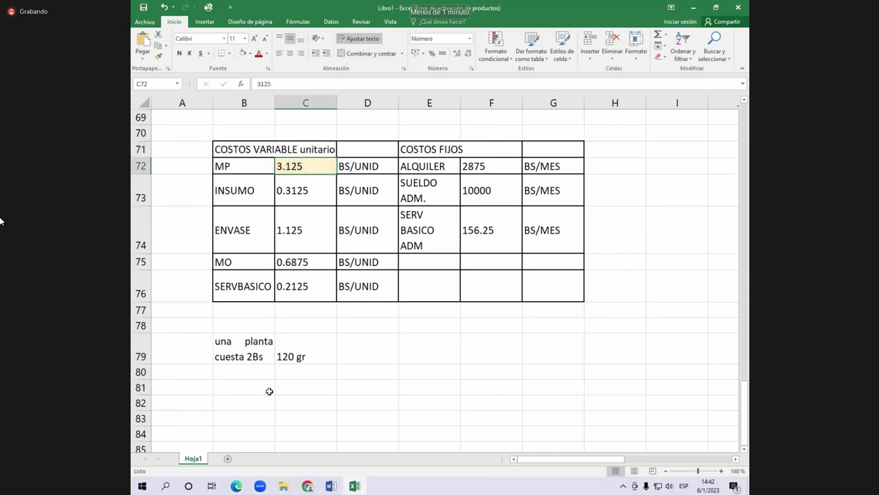
pyautogui.click(248, 385)
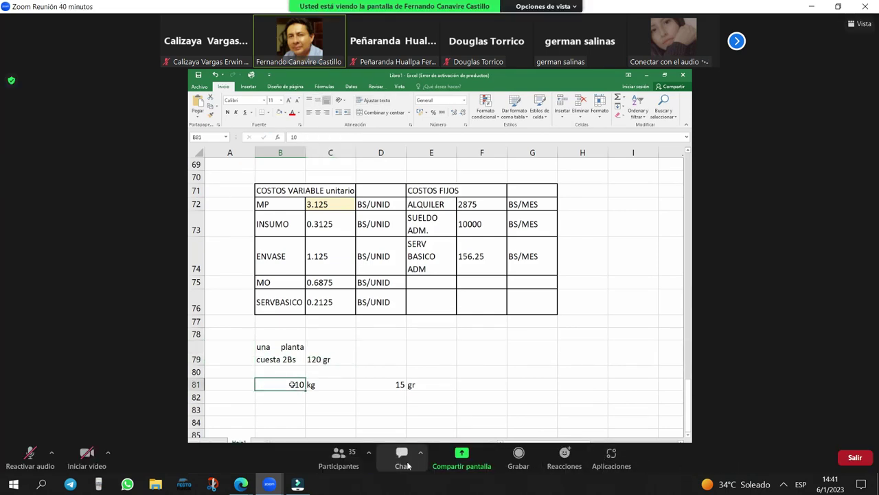
pyautogui.doubleClick(541, 280)
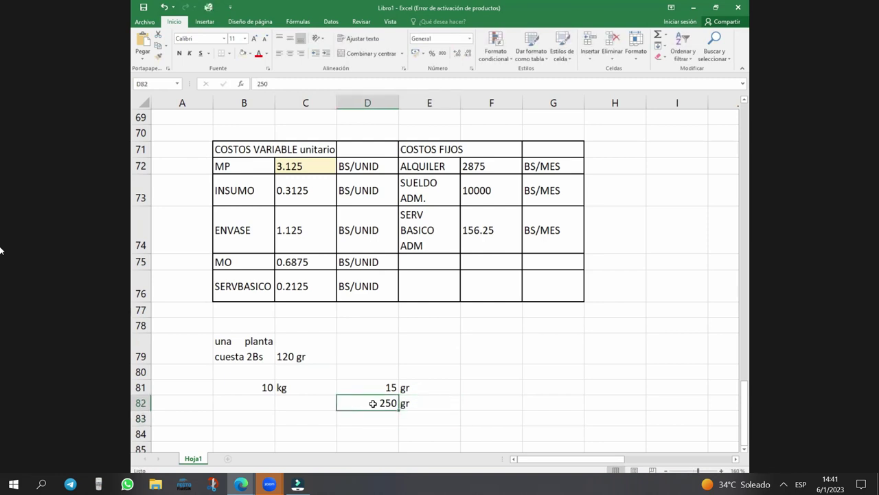
pyautogui.write('x')
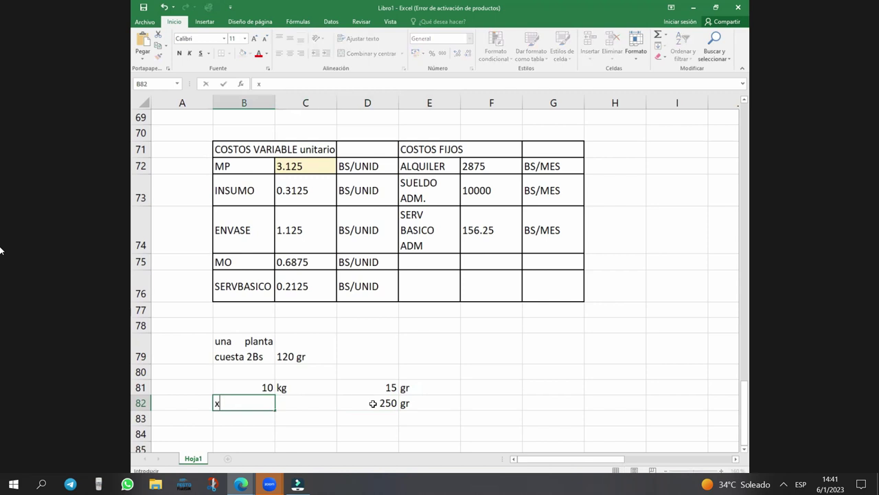
pyautogui.press('Right')
pyautogui.press('Right')
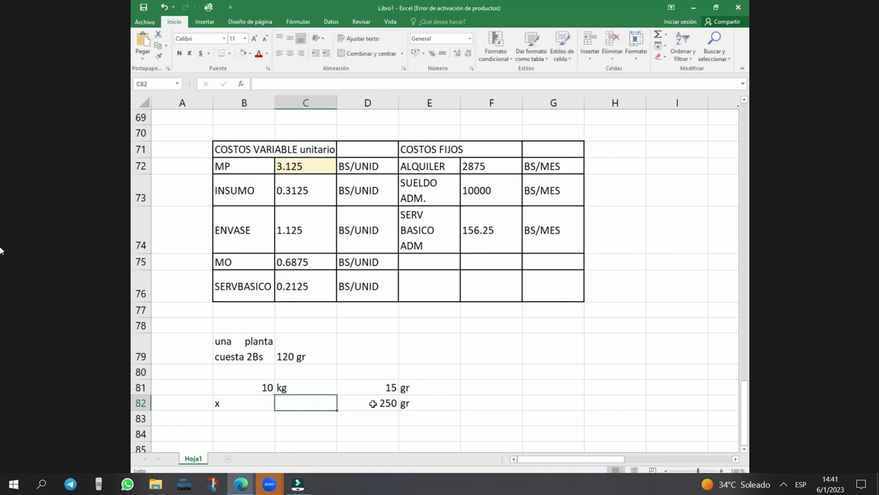
# Step: Calculate the unknown x of the rule of three in B84 with =B81*D82/D81
pyautogui.press('Down')
pyautogui.press('Down')
pyautogui.press('Down')
pyautogui.press('Down')
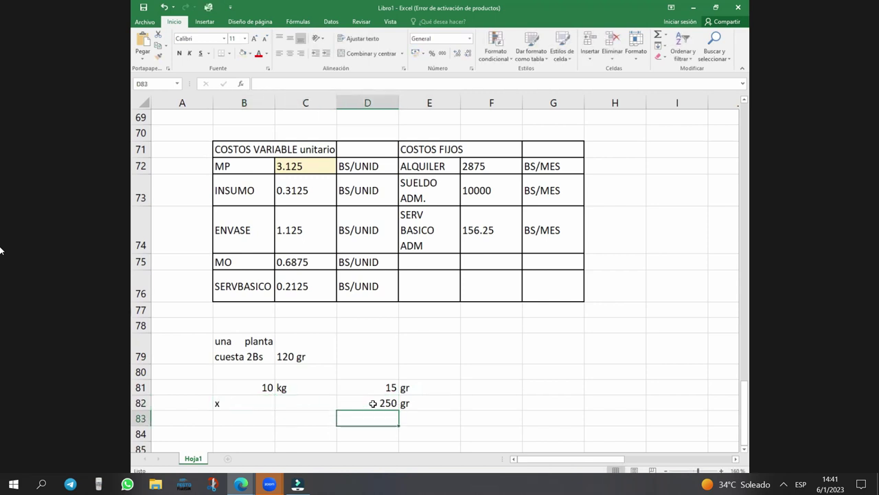
pyautogui.press('Up')
pyautogui.press('Up')
pyautogui.press('Left')
pyautogui.press('Left')
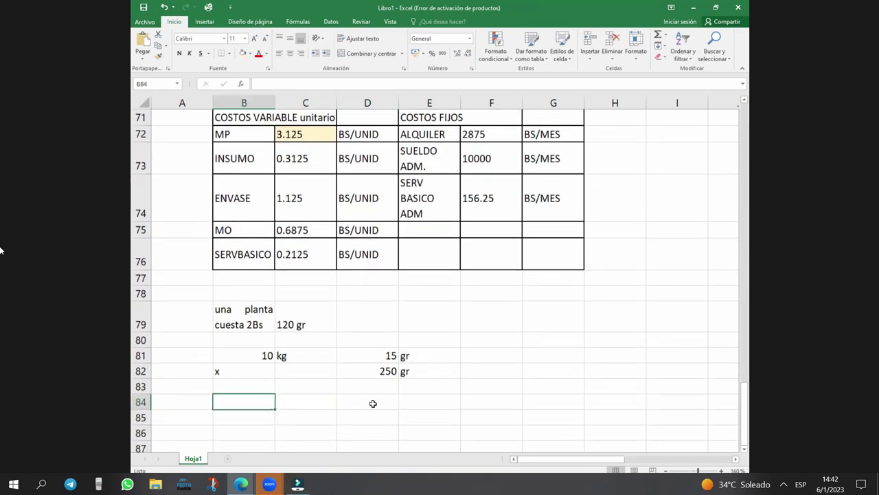
pyautogui.write('=')
pyautogui.press('Up')
pyautogui.press('Up')
pyautogui.press('Up')
pyautogui.write('*')
pyautogui.click(373, 404)
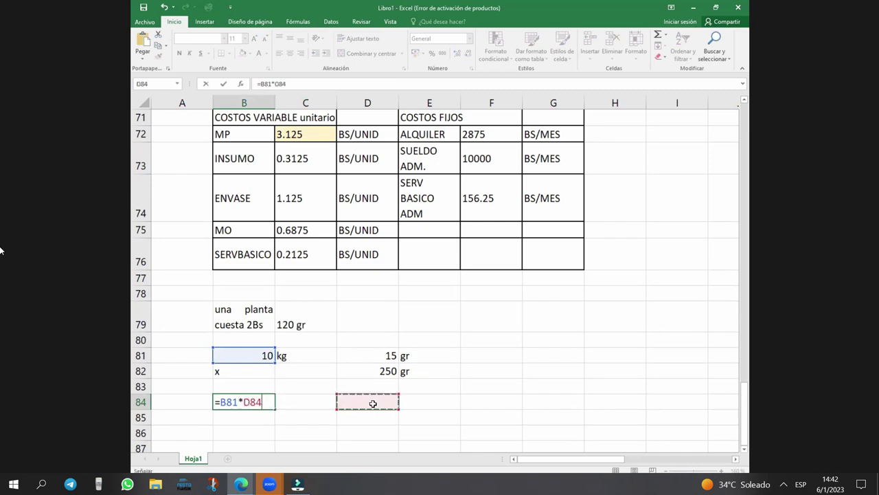
pyautogui.press('Up')
pyautogui.press('Up')
pyautogui.write('/')
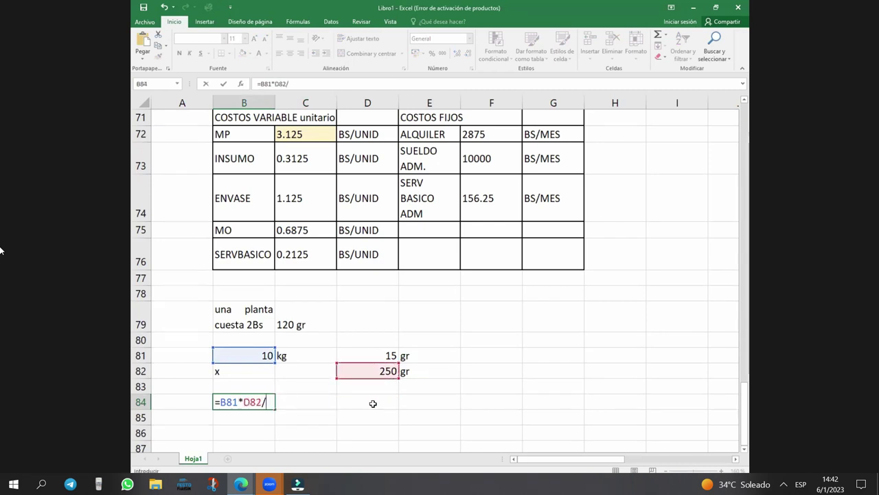
pyautogui.press('Up')
pyautogui.press('Up')
pyautogui.press('Up')
pyautogui.press('Right')
pyautogui.press('Right')
pyautogui.press('Return')
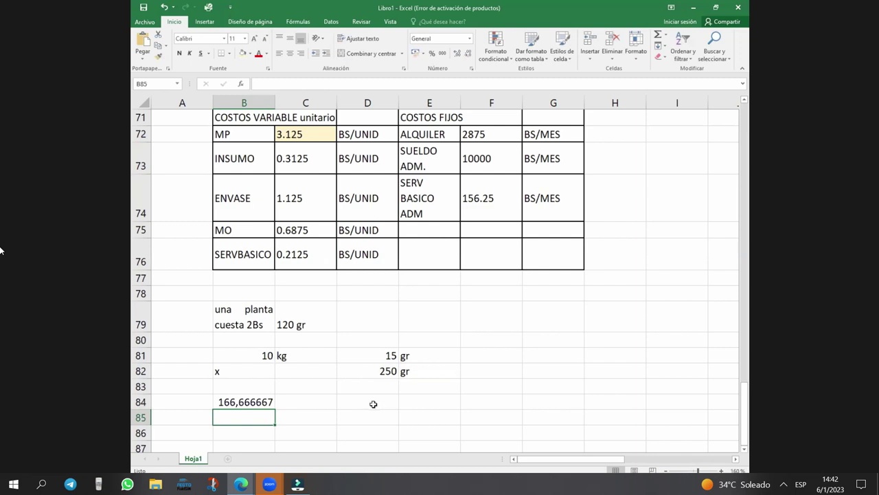
pyautogui.click(244, 403)
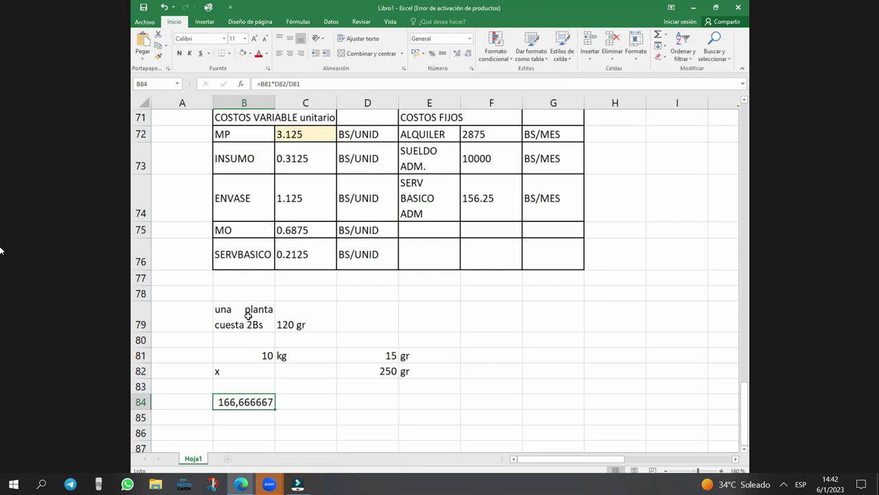
pyautogui.click(250, 415)
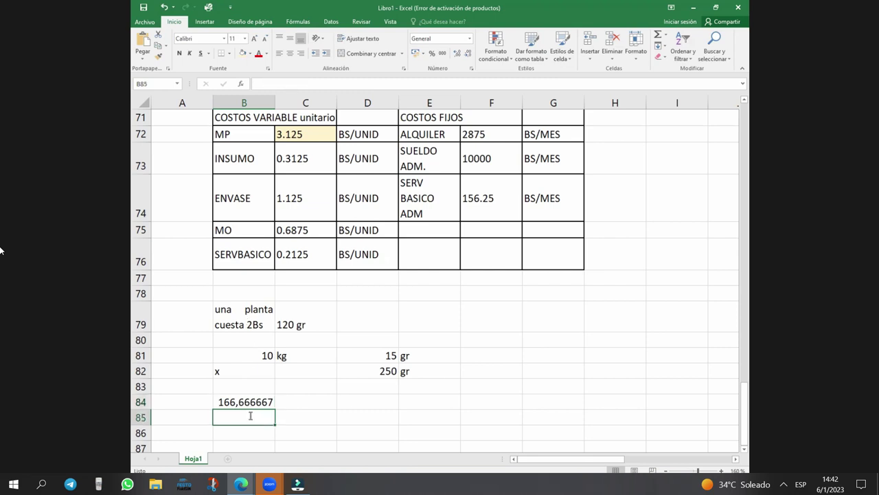
pyautogui.write('=')
pyautogui.press('Up')
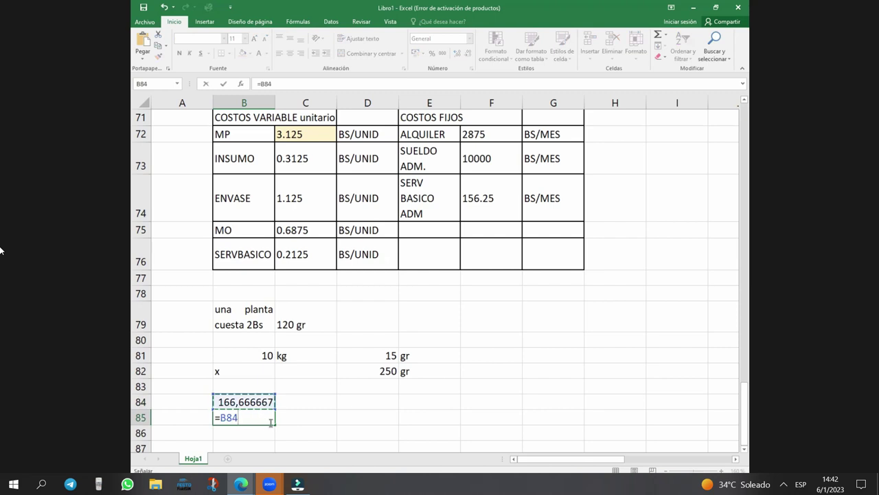
pyautogui.press('Escape')
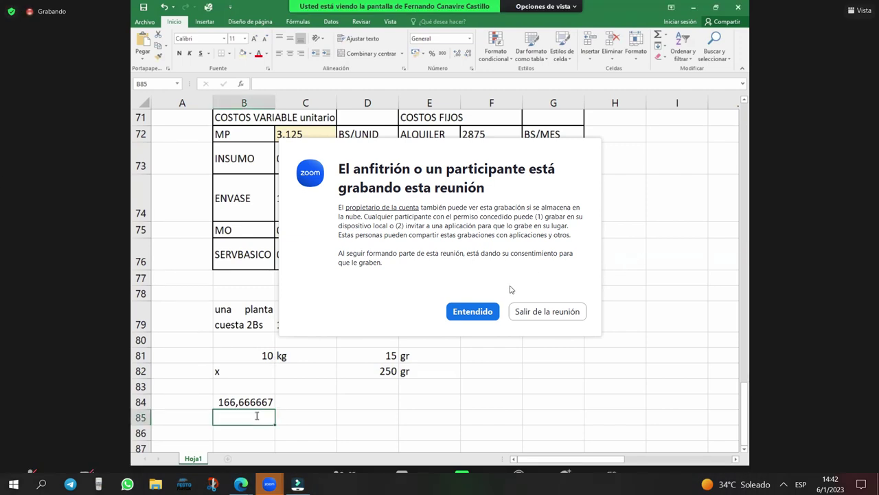
# Step: Acknowledge the meeting recording notice and switch from the browser back to the Zoom meeting window
pyautogui.click(475, 312)
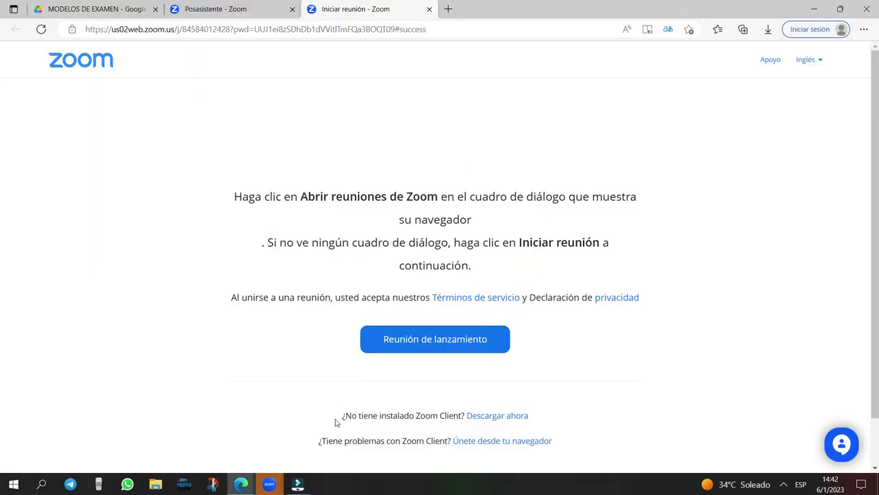
pyautogui.click(279, 482)
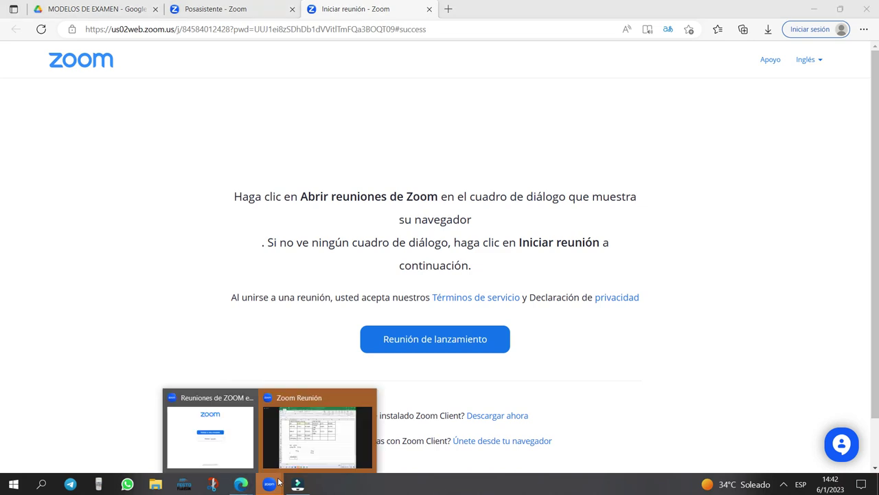
pyautogui.click(344, 429)
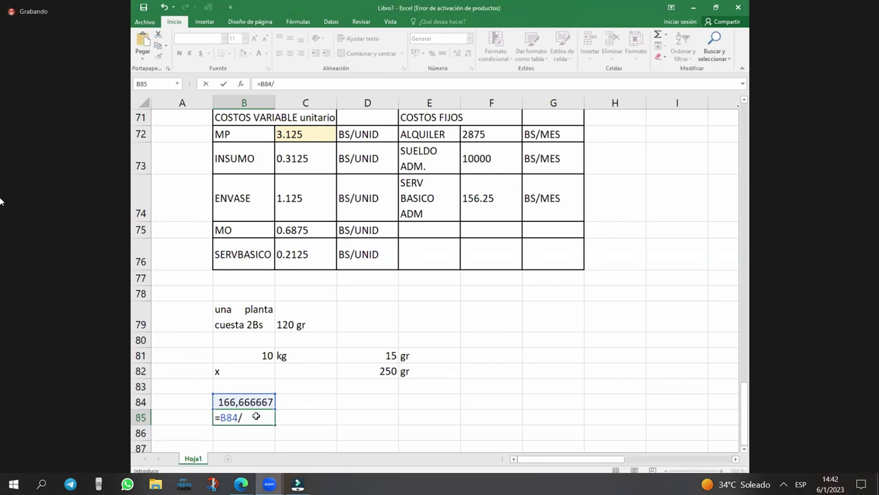
# Step: Try the formula =B84/120 in B85 and clear it from the cell
pyautogui.click(255, 416)
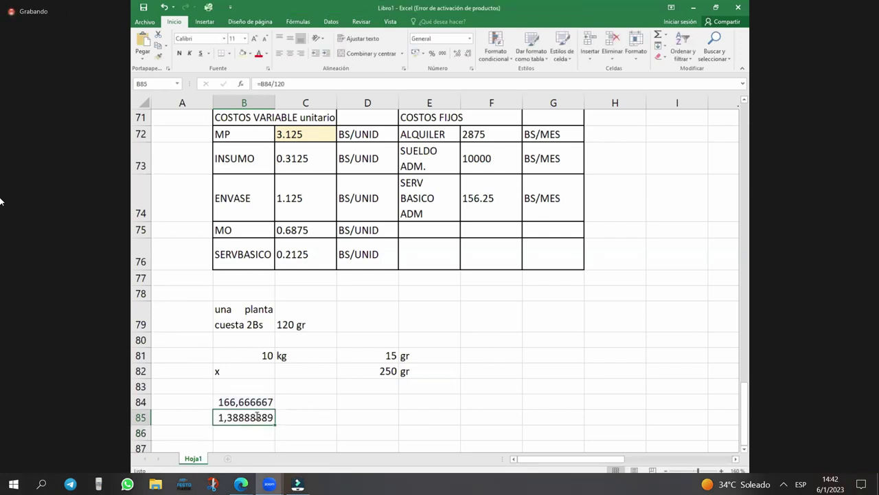
pyautogui.doubleClick(255, 417)
pyautogui.press('BackSpace')
pyautogui.press('BackSpace')
pyautogui.press('BackSpace')
pyautogui.press('BackSpace')
pyautogui.press('BackSpace')
pyautogui.press('BackSpace')
pyautogui.press('BackSpace')
pyautogui.press('BackSpace')
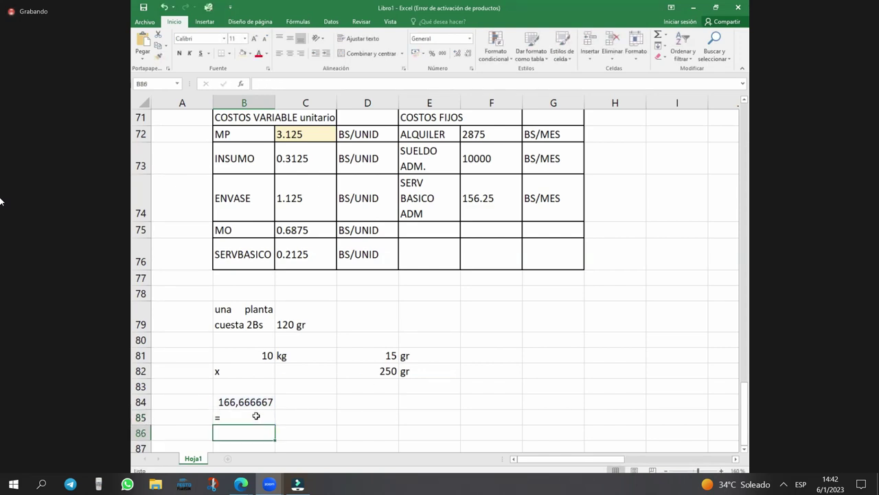
pyautogui.press('Return')
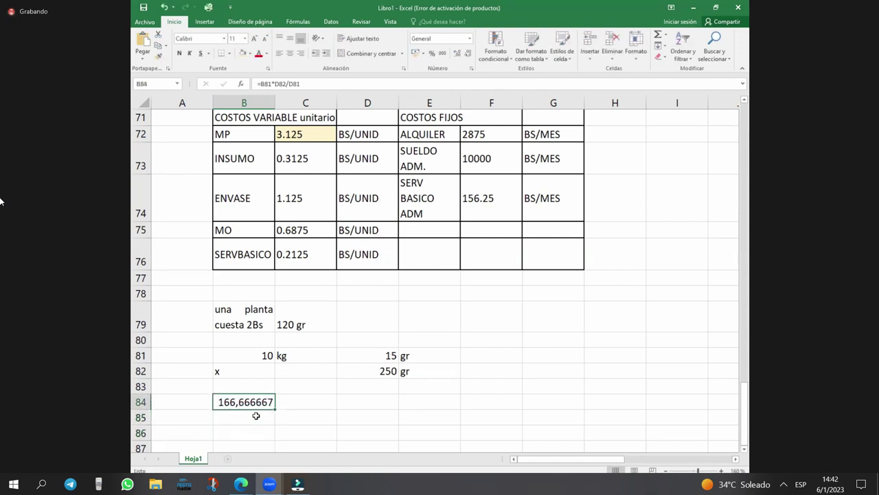
# Step: Convert the rule-of-three result in B84 from kilograms to grams with =B81*D82/D81*1000
pyautogui.press('F2')
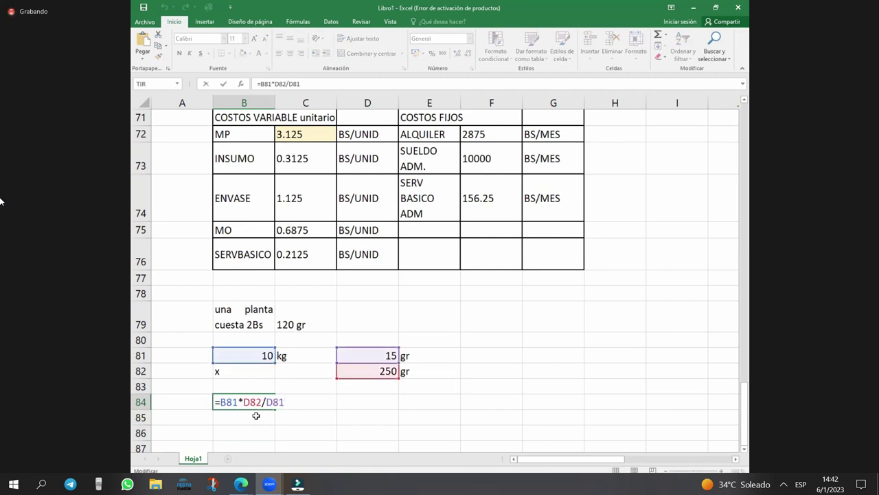
pyautogui.press('Return')
pyautogui.press('Up')
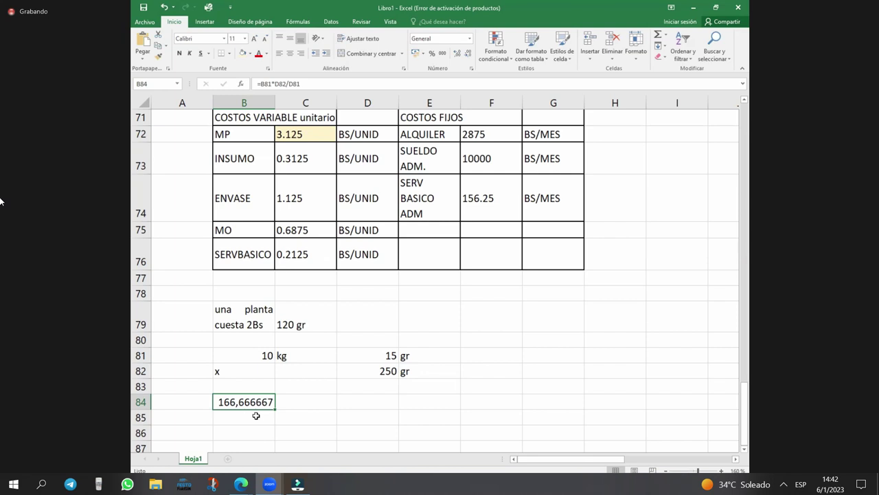
pyautogui.press('F2')
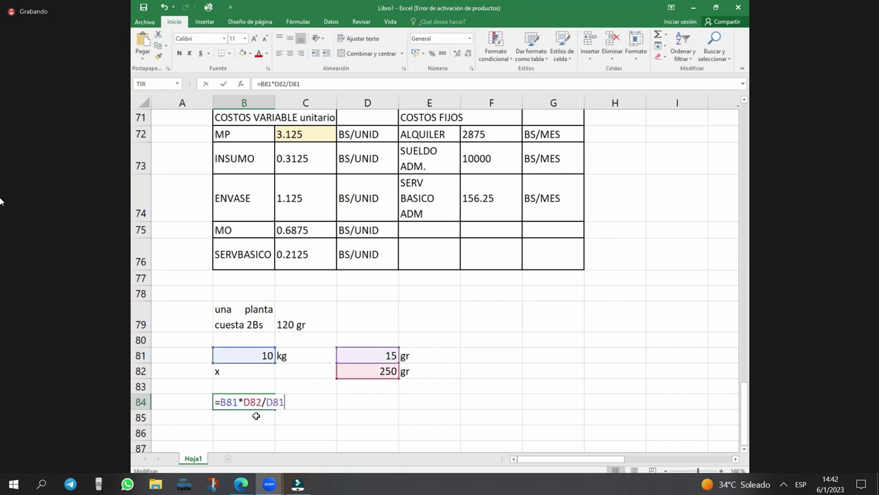
pyautogui.write('*1000')
pyautogui.hotkey('ctrl', 'Return')
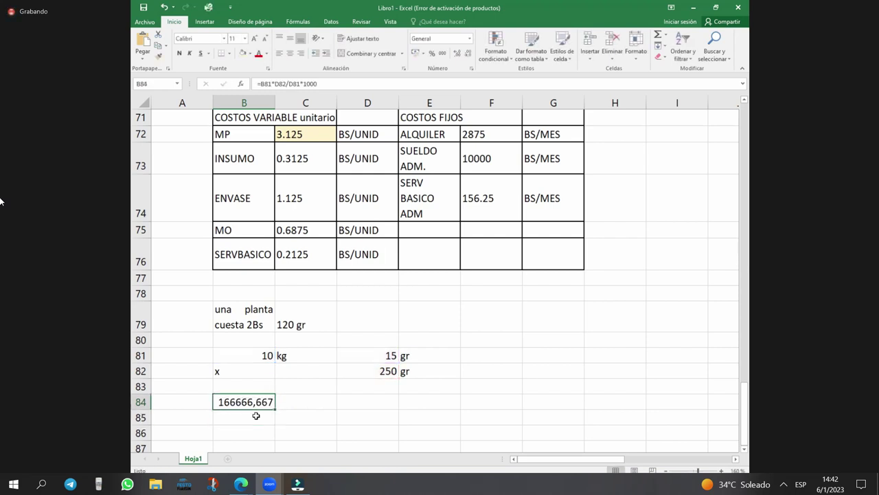
# Step: Calculate the number of plants in B85 by dividing the grams above by 120 with =B84/120
pyautogui.click(256, 415)
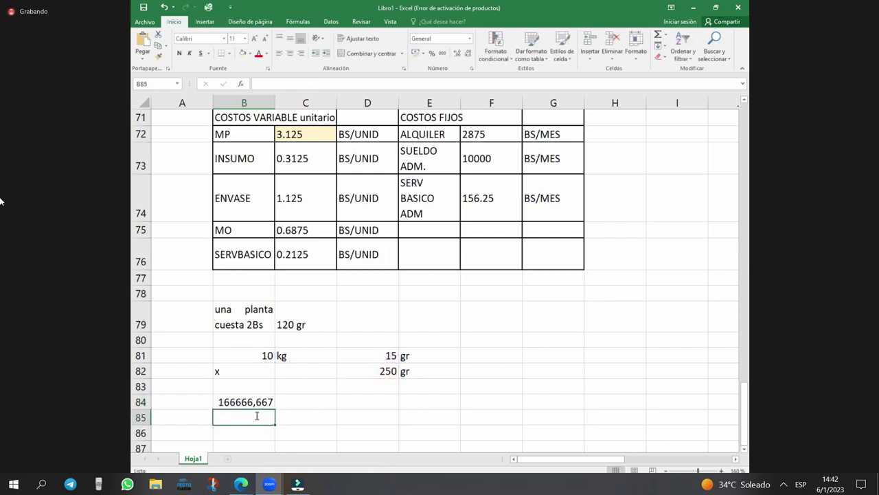
pyautogui.write('=')
pyautogui.press('Up')
pyautogui.write('/120')
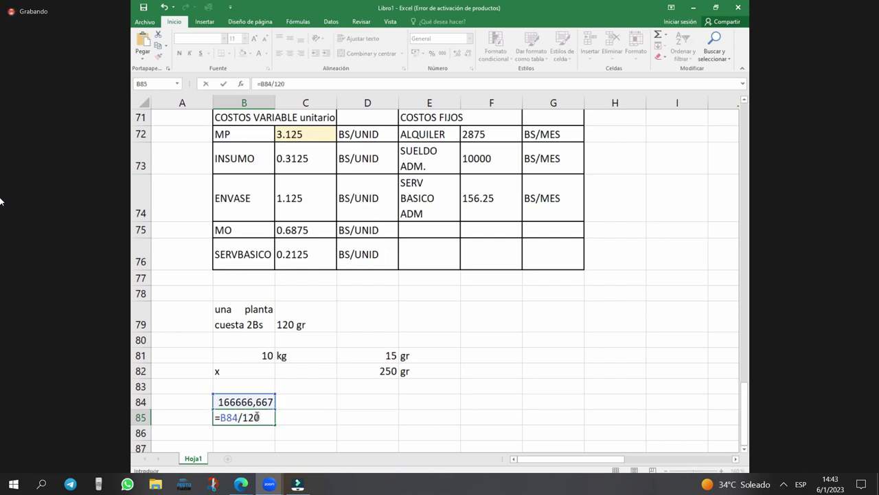
pyautogui.press('Return')
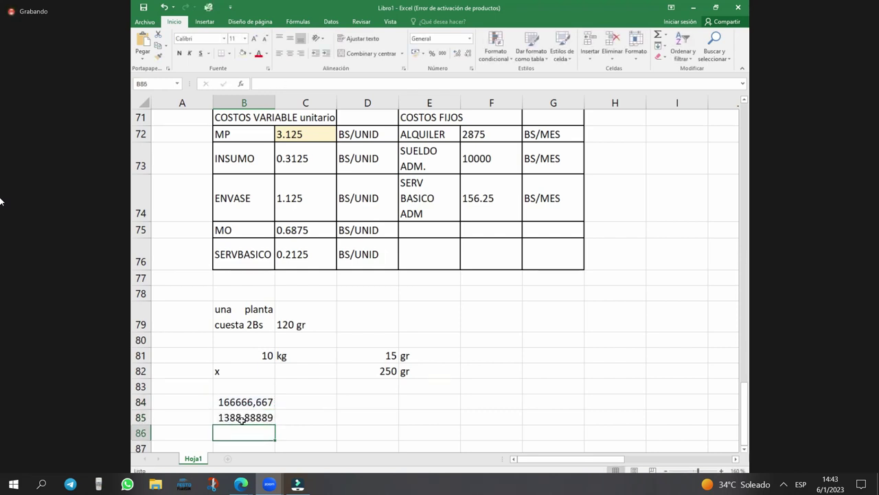
# Step: Calculate the cost of the plants in B86 at 2 Bs each with =B85*2
pyautogui.click(242, 419)
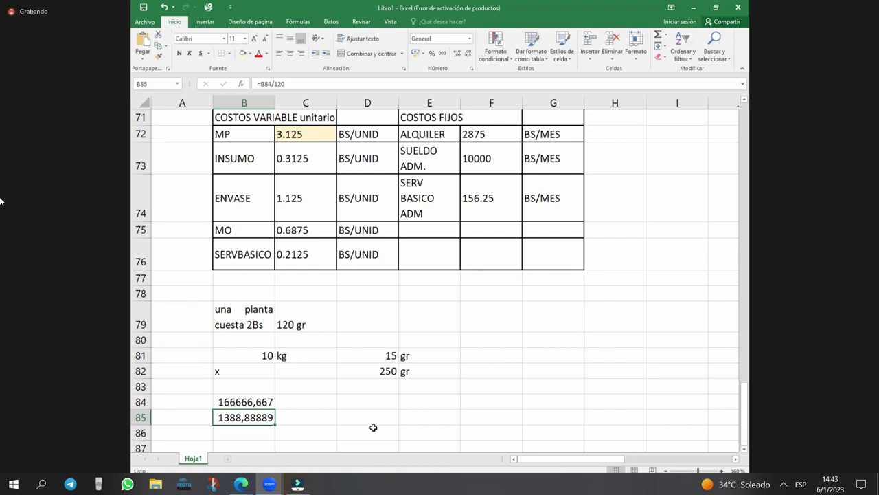
pyautogui.press('Return')
pyautogui.write('=')
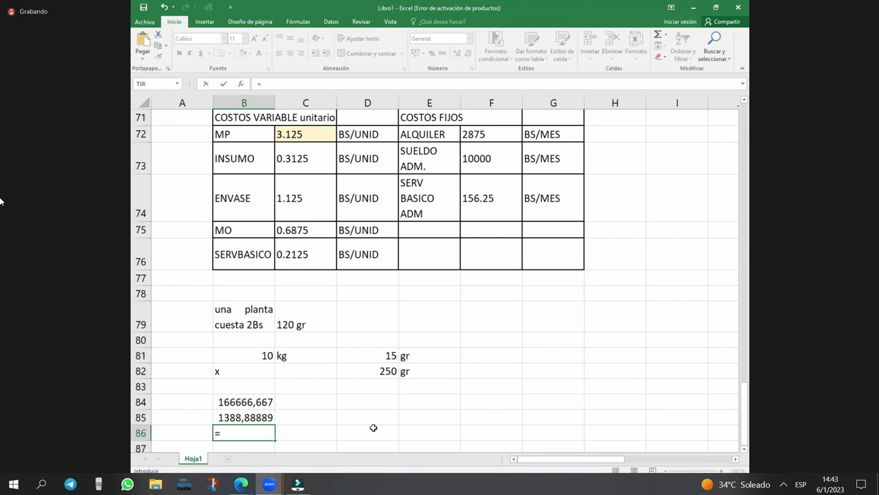
pyautogui.press('Up')
pyautogui.write('*2')
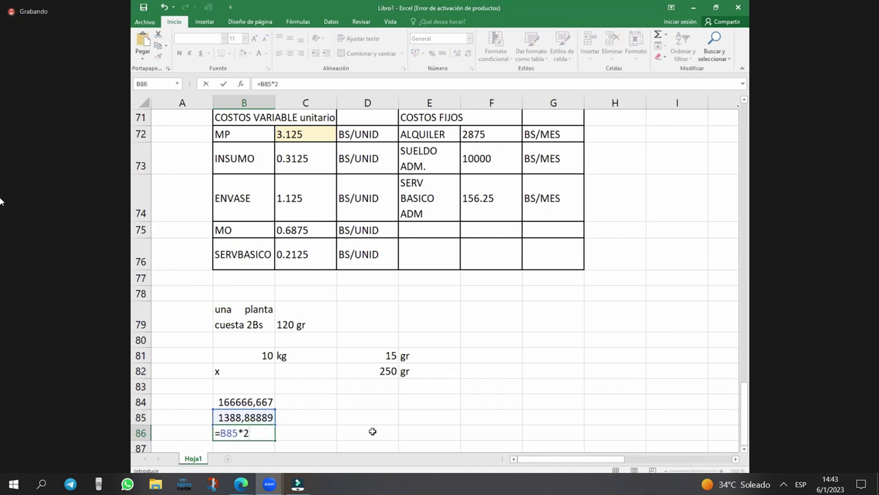
pyautogui.press('Return')
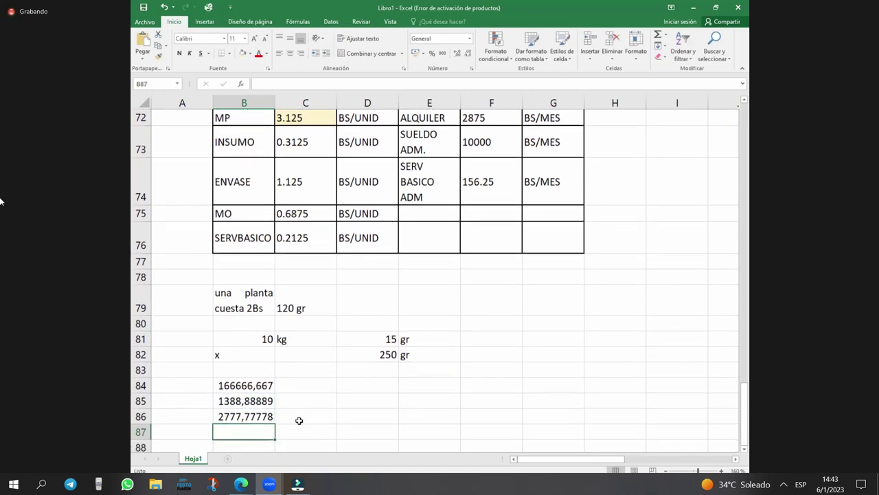
# Step: Review the plant note and raw material calculation in B79:D86 against the unit variable costs in C72:C76
pyautogui.click(302, 417)
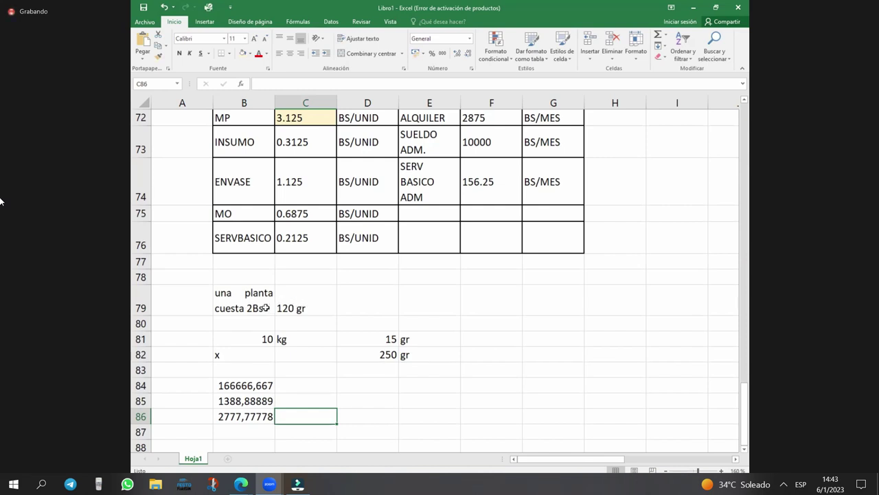
pyautogui.press('Up')
pyautogui.press('Up')
pyautogui.press('Up')
pyautogui.press('Up')
pyautogui.press('Up')
pyautogui.press('Up')
pyautogui.press('Up')
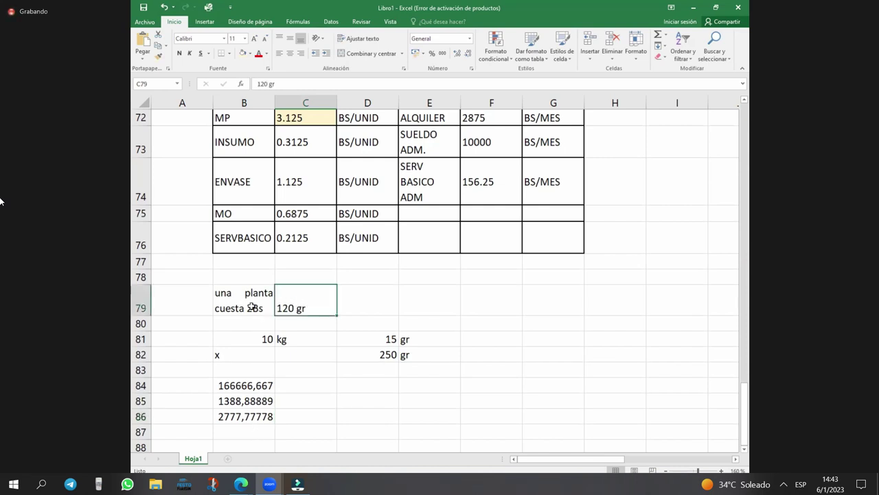
pyautogui.scroll(2, 297, 211)
pyautogui.moveTo(295, 213); pyautogui.dragTo(296, 337)
pyautogui.scroll(-2, 245, 351)
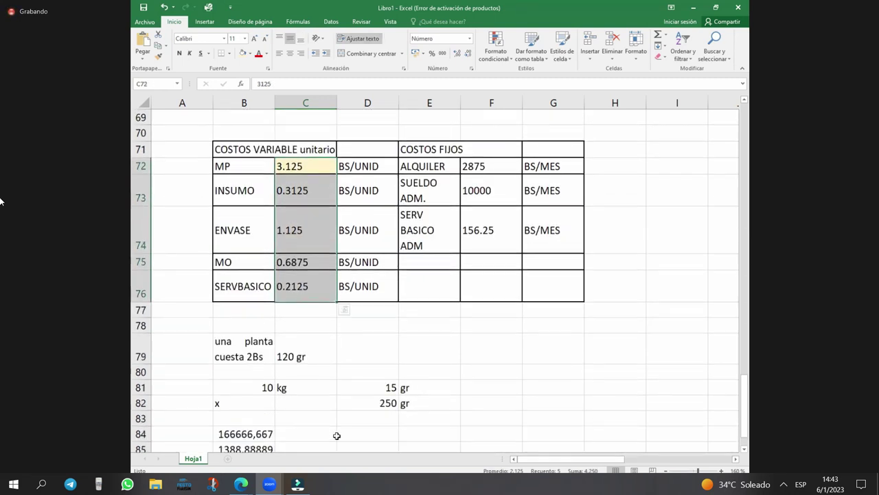
pyautogui.moveTo(244, 316); pyautogui.dragTo(323, 432)
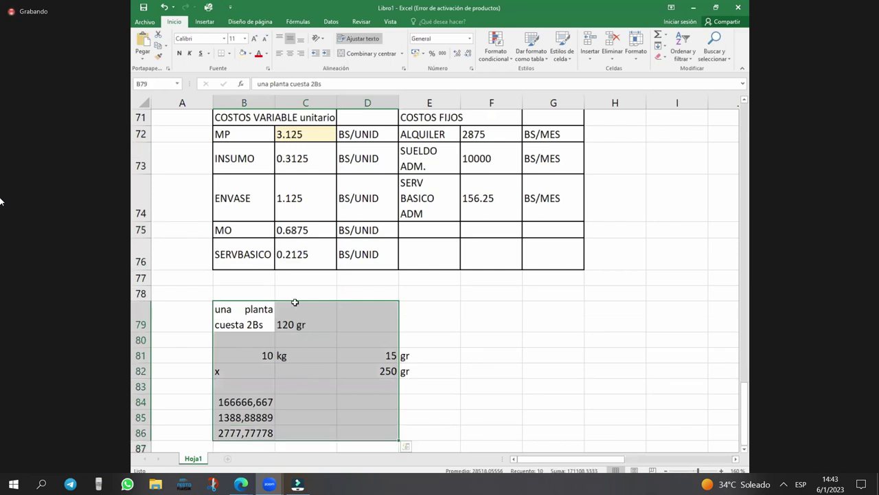
pyautogui.scroll(3, 295, 302)
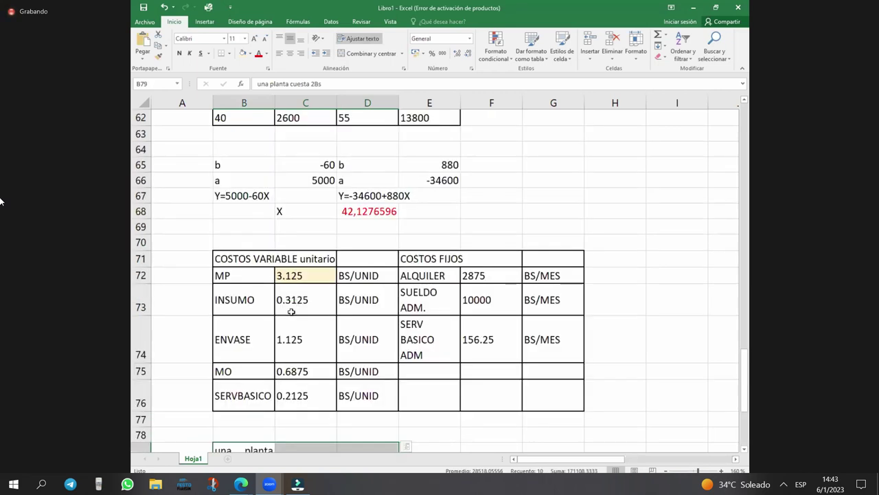
# Step: Examine the unit costs of INSUMO, ENVASE, MO and SERVBASICO in the variable cost table
pyautogui.click(295, 370)
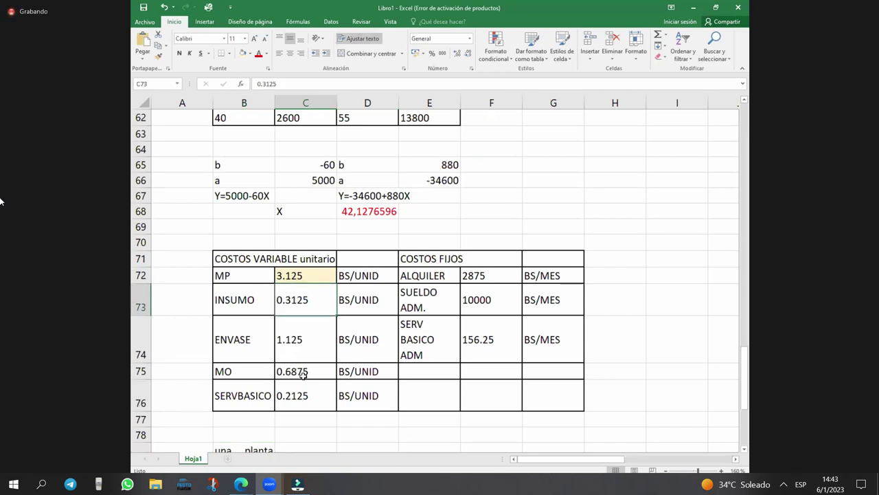
pyautogui.press('Up')
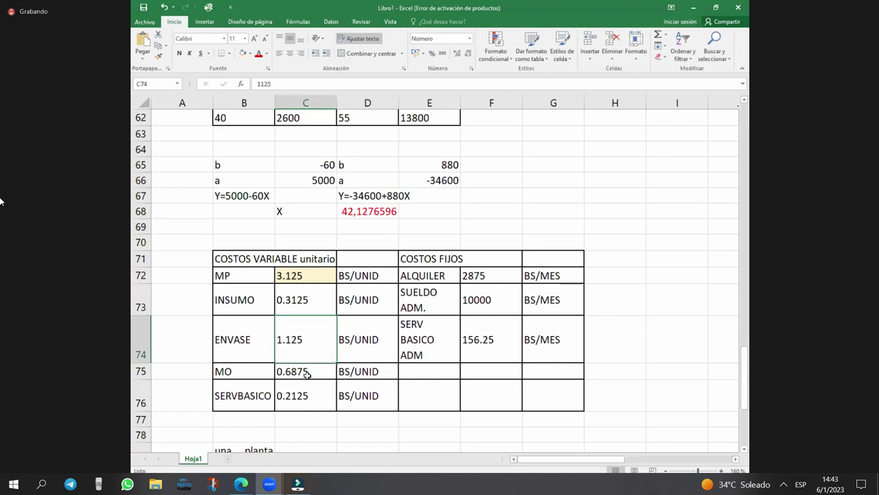
pyautogui.click(307, 373)
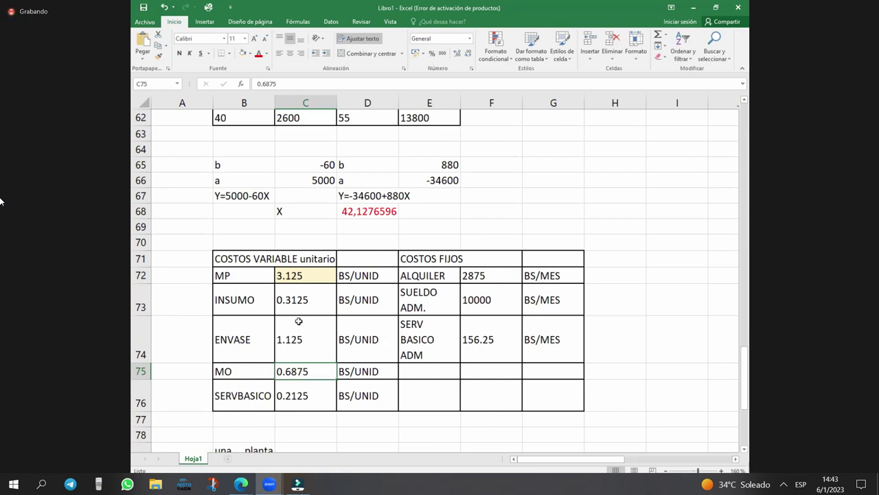
pyautogui.scroll(-1, 299, 321)
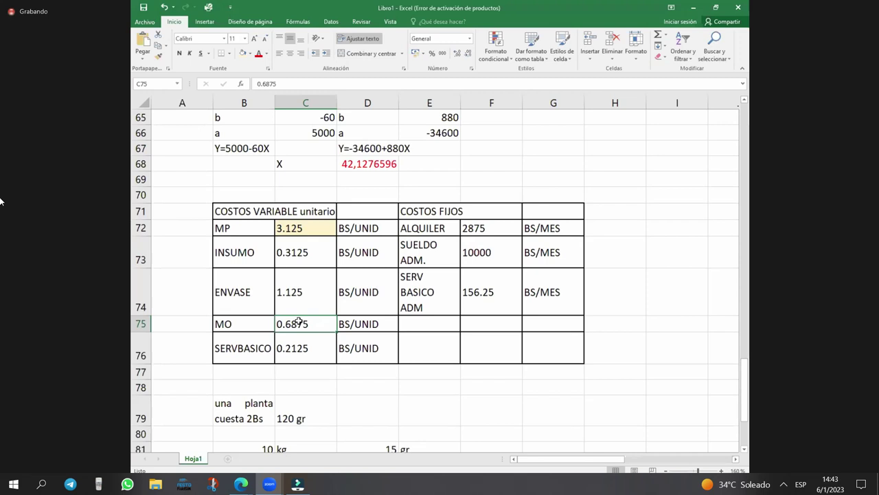
pyautogui.click(247, 350)
pyautogui.moveTo(300, 351); pyautogui.dragTo(301, 351)
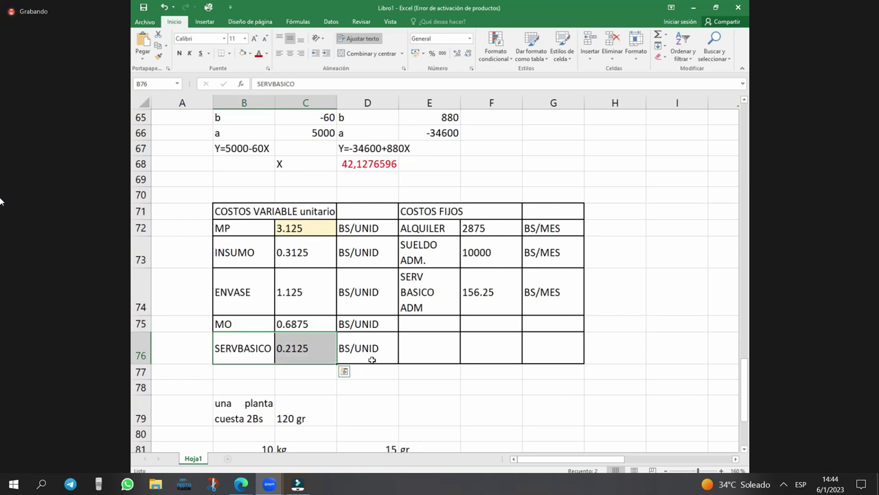
# Step: Clear the worked raw material calculation below the cost table and enter =SUMA(C74:C77) in C78
pyautogui.scroll(-1, 372, 359)
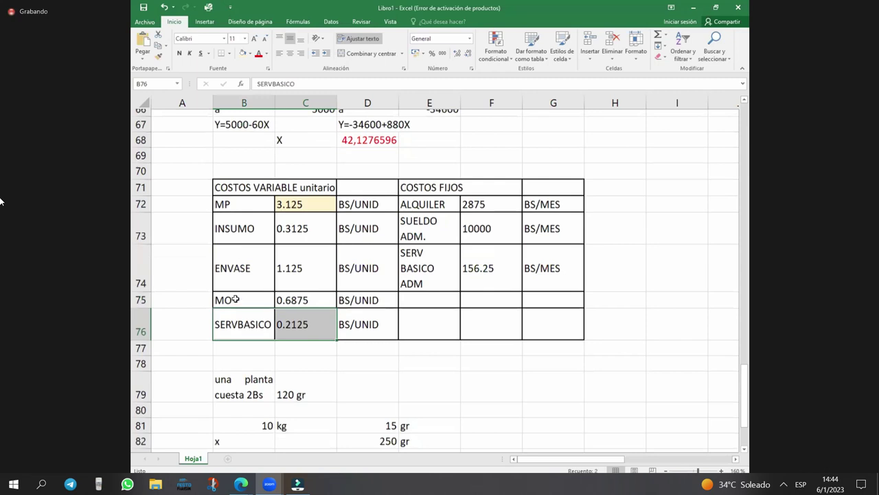
pyautogui.scroll(-1, 307, 302)
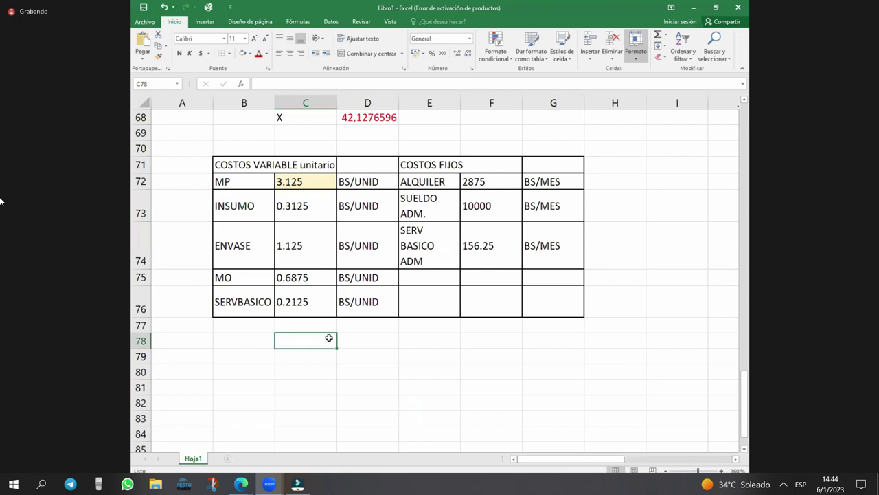
pyautogui.hotkey('alt', '=')
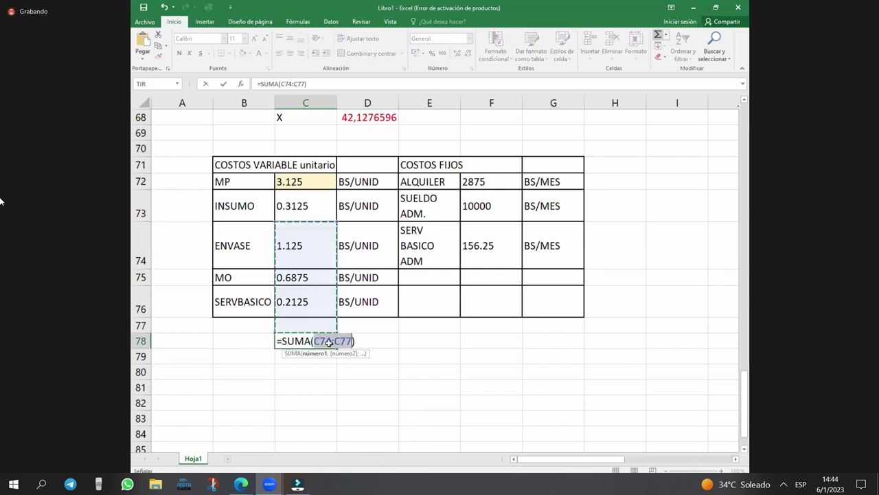
pyautogui.hotkey('ctrl', 'Return')
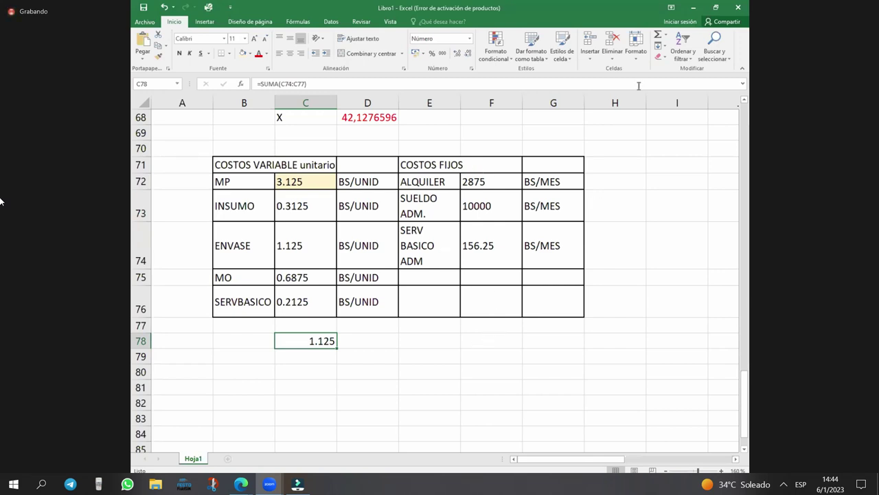
# Step: Total the fixed costs in F78 with =SUMA(F72:F77)
pyautogui.press('Right')
pyautogui.press('Right')
pyautogui.press('Right')
pyautogui.click(658, 35)
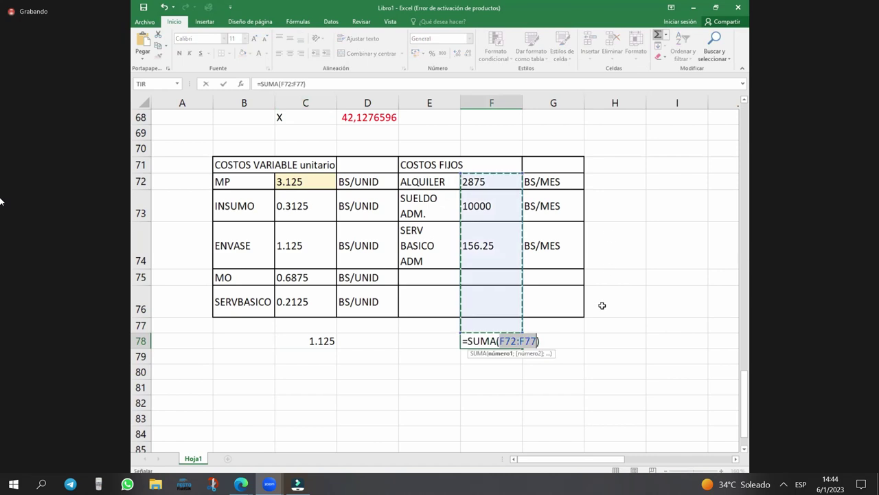
pyautogui.press('Return')
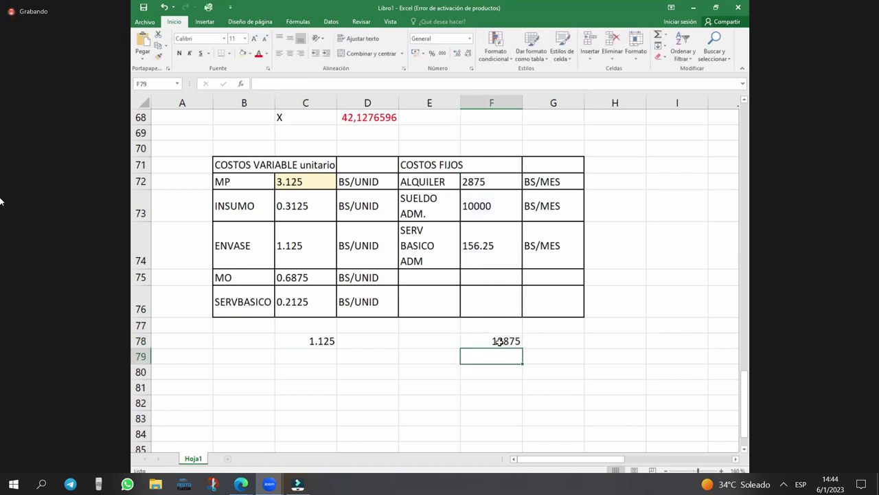
# Step: Check the fixed cost total in F78 against the BS/MES units of the COSTOS FIJOS table in the Word document
pyautogui.click(500, 341)
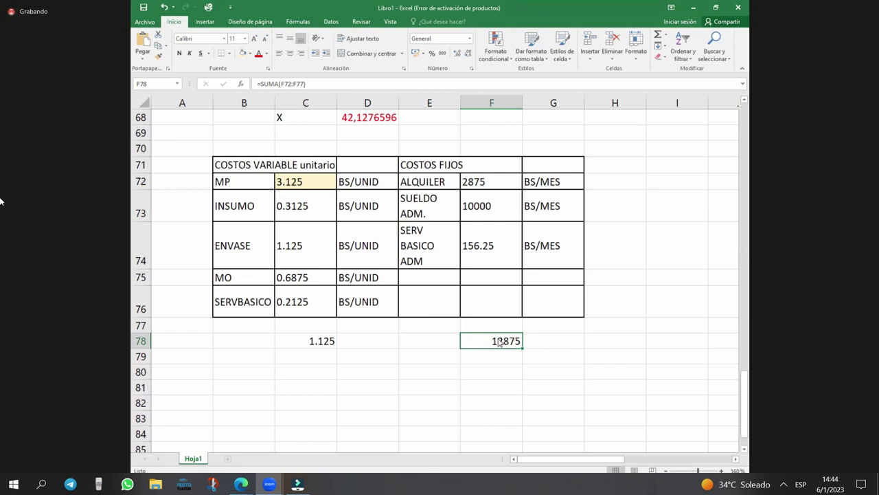
pyautogui.hotkey('alt', 'Tab')
pyautogui.press('Tab')
pyautogui.press('Tab')
pyautogui.press('Tab')
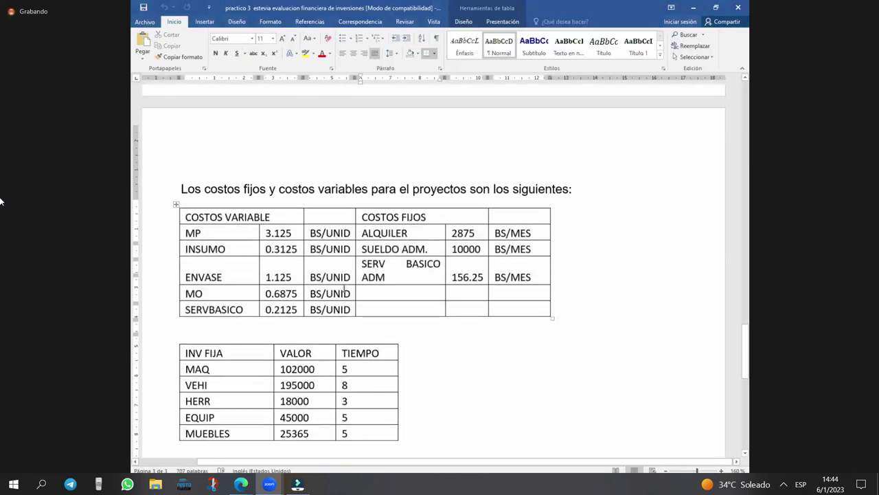
pyautogui.scroll(3, 345, 288)
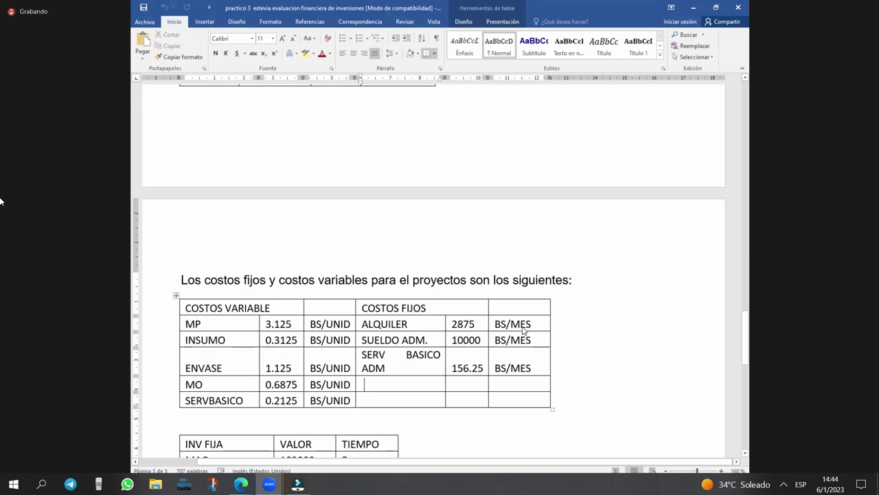
pyautogui.click(492, 326)
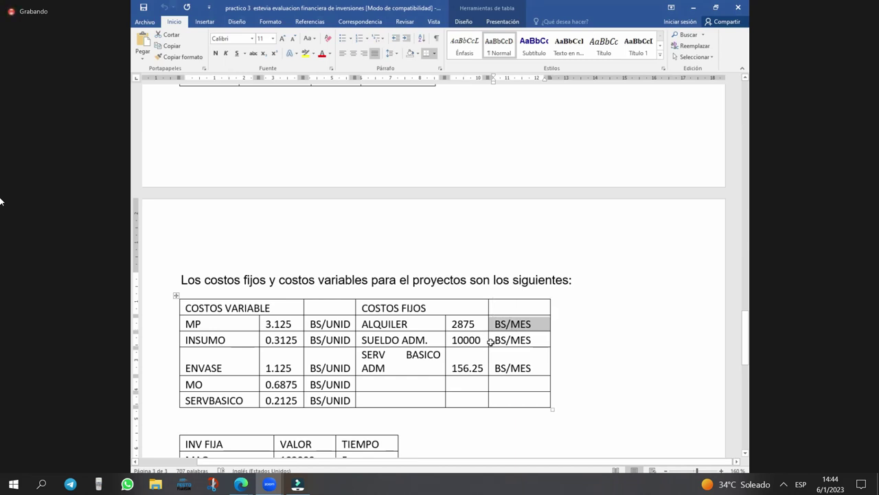
pyautogui.hotkey('alt', 'Tab')
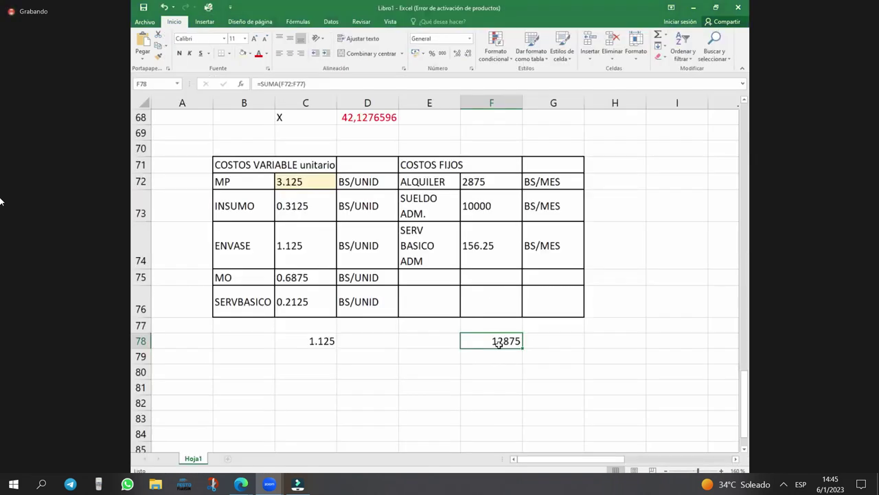
pyautogui.press('Return')
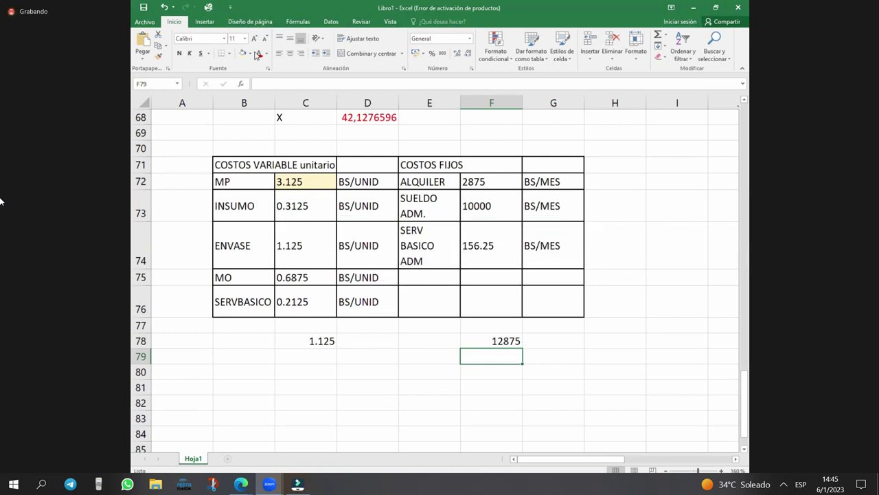
# Step: Colour the 2020 value of the programa de produccion in F49 red
pyautogui.scroll(2, 471, 210)
pyautogui.scroll(2, 480, 219)
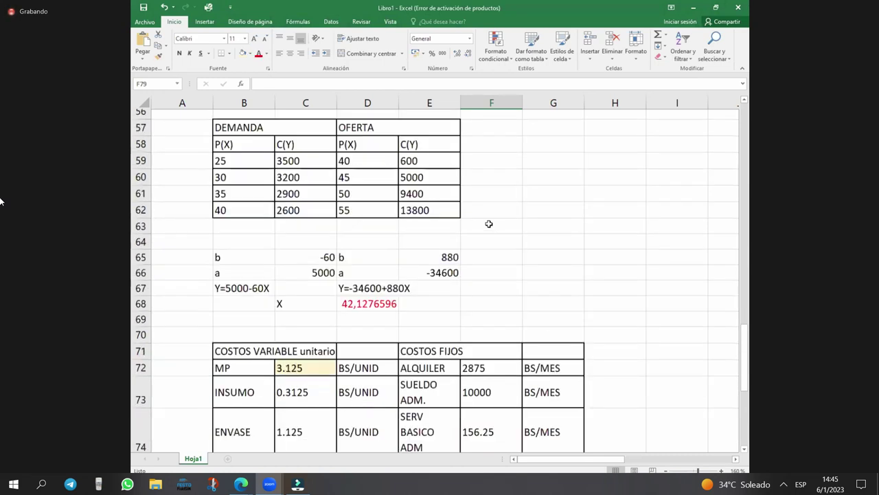
pyautogui.scroll(1, 489, 227)
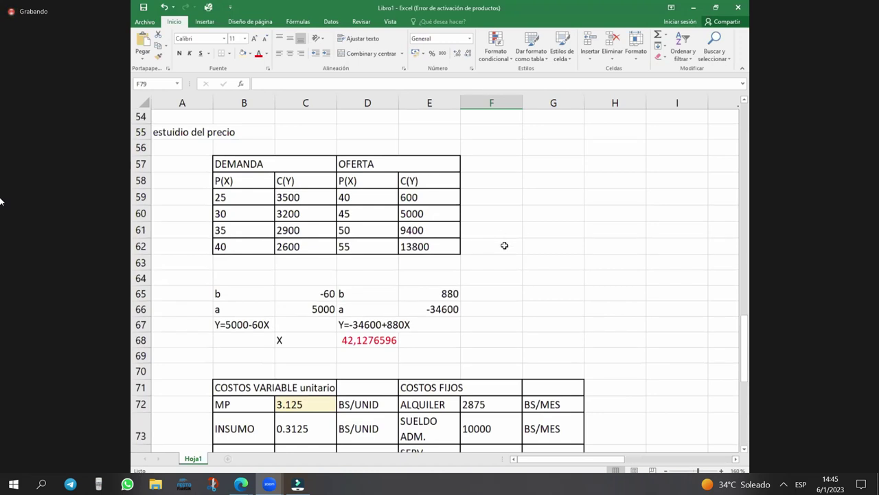
pyautogui.scroll(3, 491, 240)
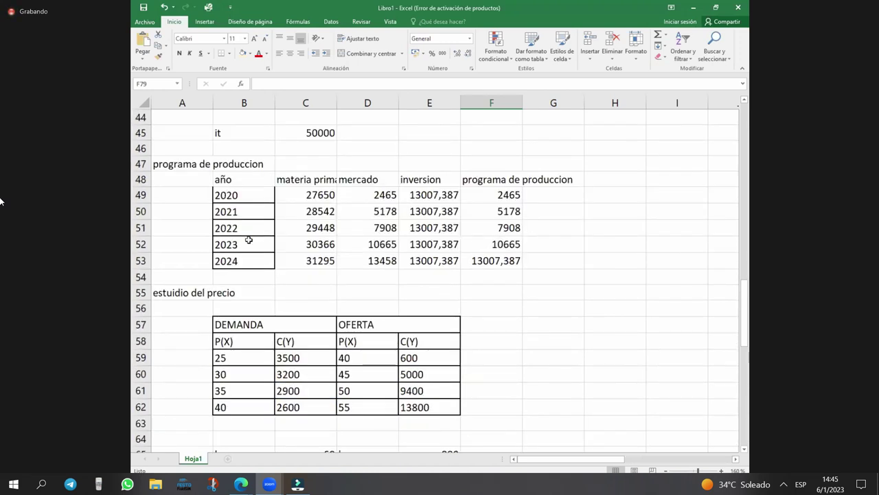
pyautogui.hotkey('ctrl', 'z')
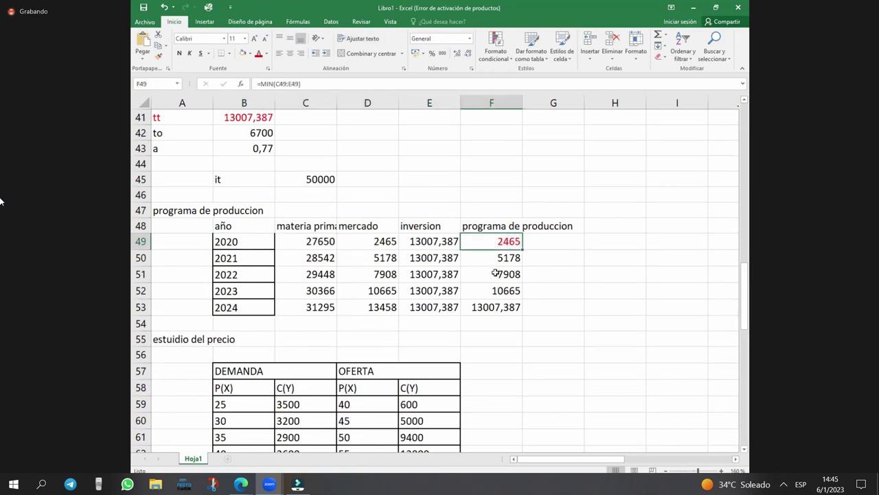
# Step: Calculate the monthly production for 2020 in F79 by dividing the programa de produccion value in F49 by 12
pyautogui.scroll(-1, 496, 273)
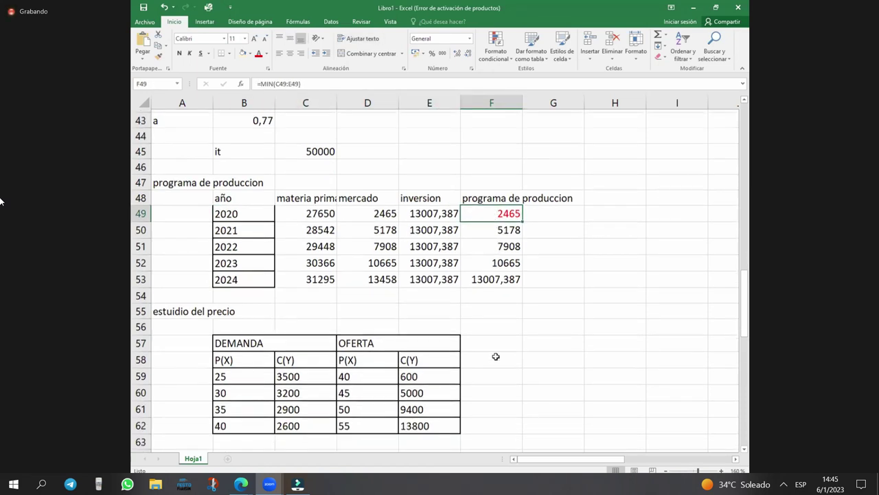
pyautogui.scroll(-2, 502, 360)
pyautogui.scroll(-3, 514, 368)
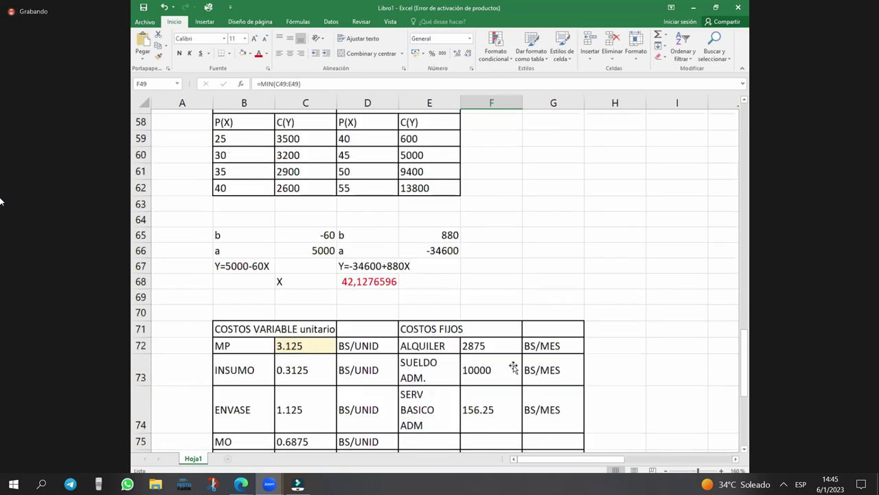
pyautogui.scroll(-3, 514, 368)
pyautogui.click(514, 365)
pyautogui.write('=')
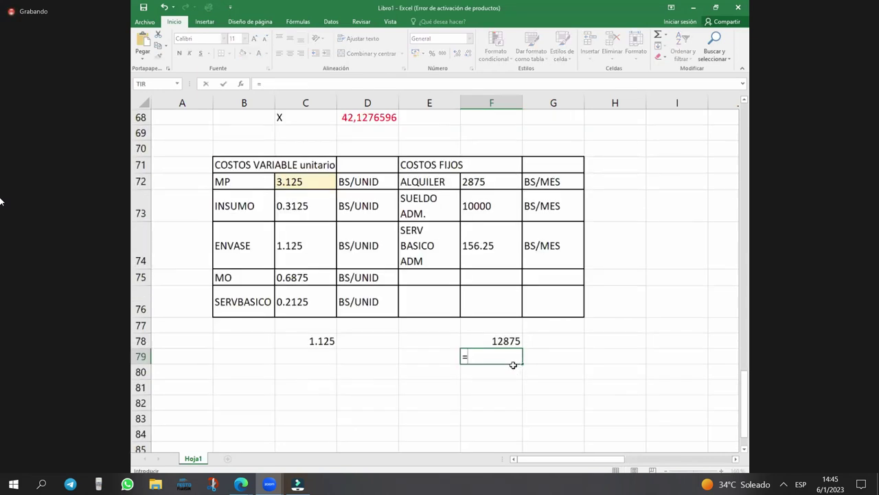
pyautogui.press('Up')
pyautogui.press('Up')
pyautogui.press('Up')
pyautogui.press('Up')
pyautogui.press('Up')
pyautogui.press('Up')
pyautogui.press('Up')
pyautogui.press('Up')
pyautogui.press('Up')
pyautogui.press('Up')
pyautogui.press('Up')
pyautogui.press('Up')
pyautogui.press('Up')
pyautogui.press('Up')
pyautogui.press('Up')
pyautogui.press('Up')
pyautogui.press('Up')
pyautogui.press('Up')
pyautogui.press('Up')
pyautogui.press('Up')
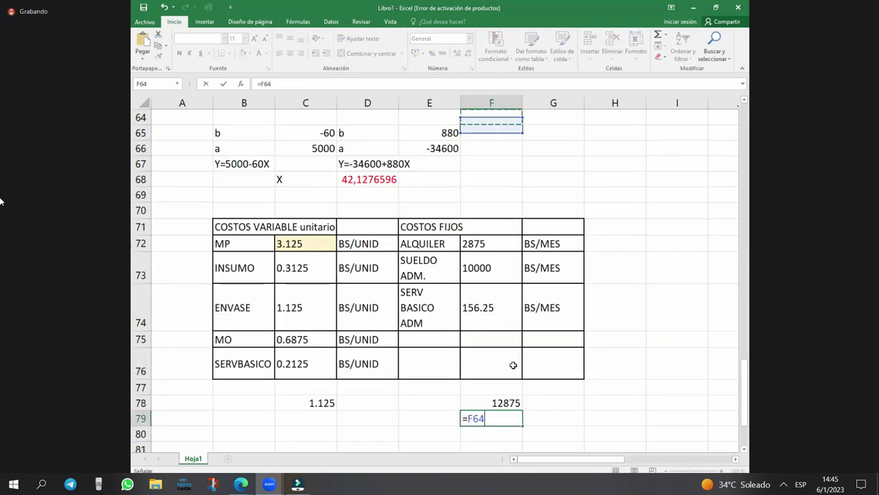
pyautogui.press('Up')
pyautogui.press('Up')
pyautogui.press('Up')
pyautogui.press('Up')
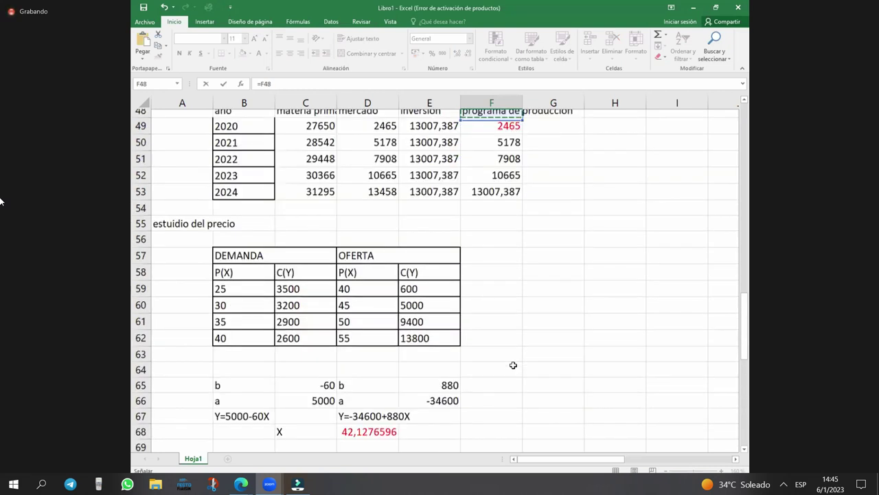
pyautogui.press('Return')
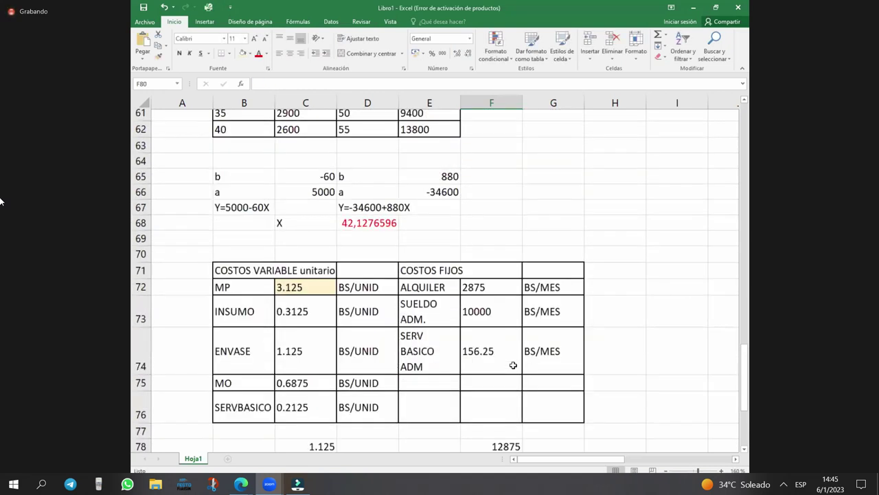
# Step: Label C80 below the cost totals as "costo unitario"
pyautogui.press('Down')
pyautogui.press('Down')
pyautogui.press('Up')
pyautogui.press('Up')
pyautogui.press('Left')
pyautogui.press('Left')
pyautogui.press('Left')
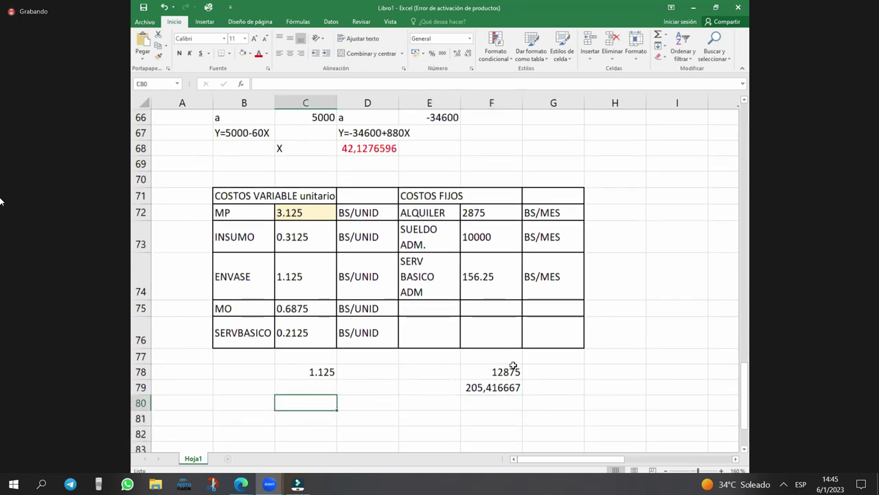
pyautogui.write('costo unitario')
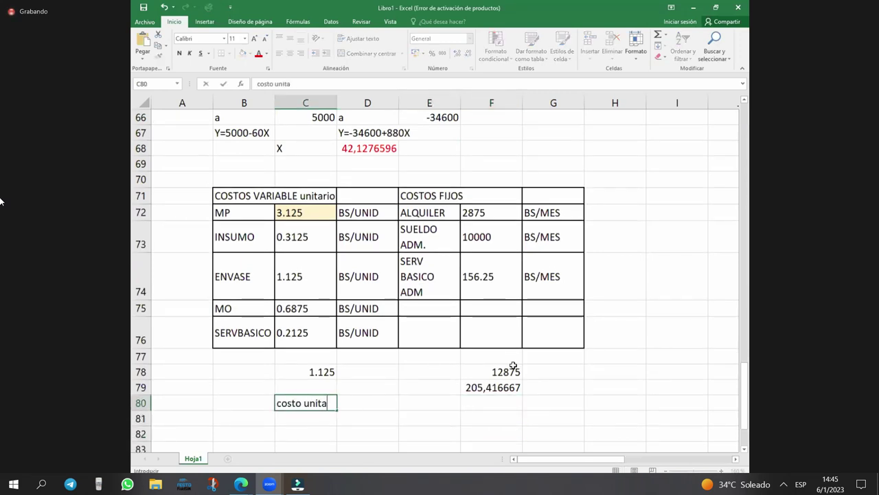
pyautogui.press('Tab')
# Step: Calculate the unit cost in D80 with =C78+F78/F79
pyautogui.write('=')
pyautogui.press('Left')
pyautogui.press('Up')
pyautogui.press('Up')
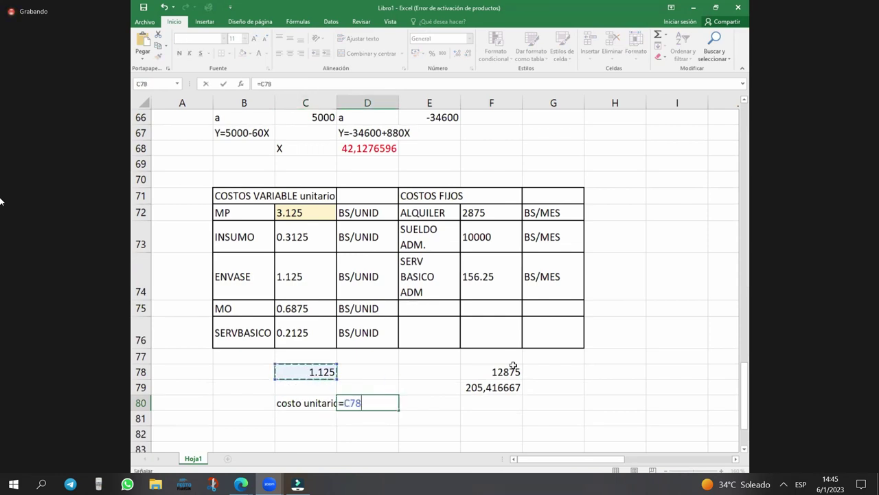
pyautogui.write('+')
pyautogui.press('Right')
pyautogui.press('Right')
pyautogui.press('Up')
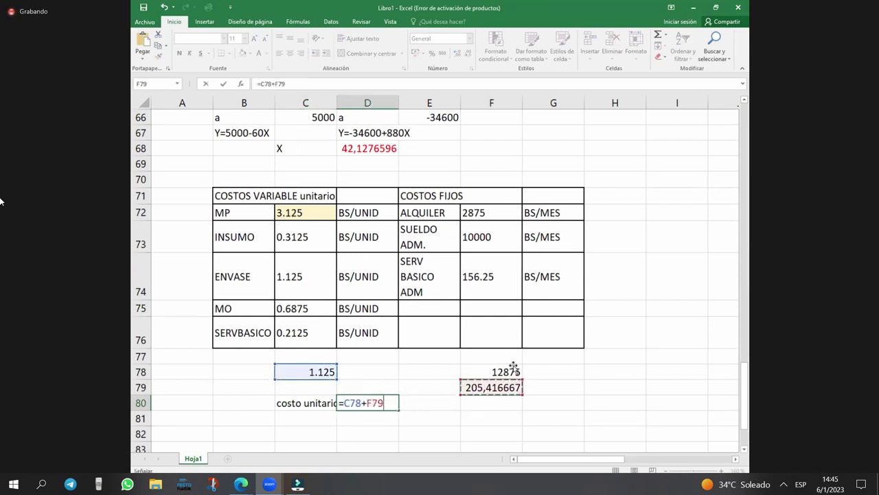
pyautogui.press('Up')
pyautogui.write('/')
pyautogui.press('Right')
pyautogui.press('Right')
pyautogui.press('Up')
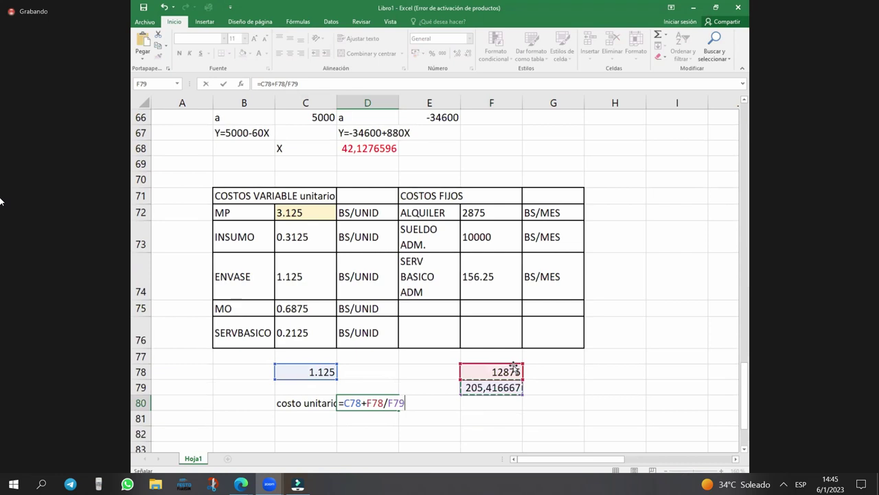
pyautogui.press('Return')
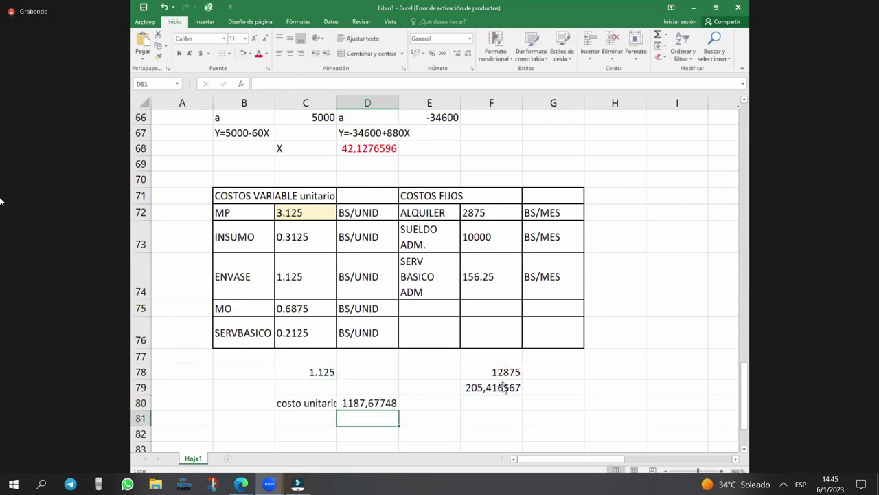
pyautogui.press('Up')
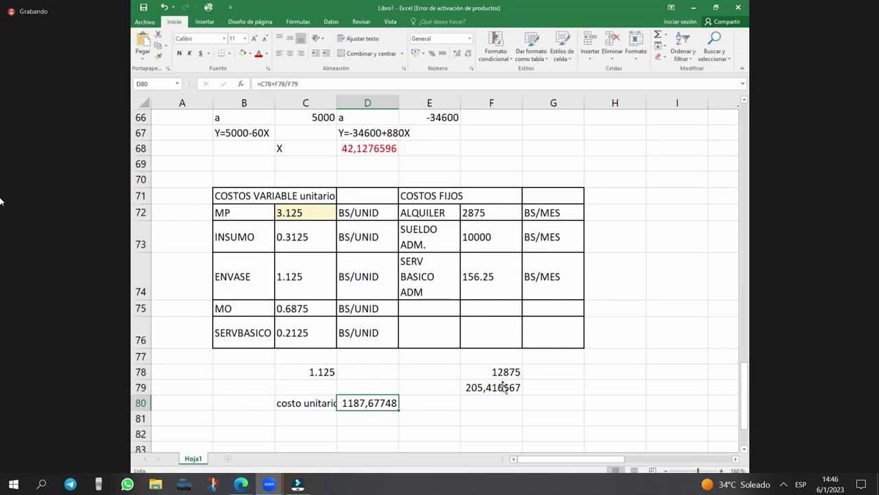
# Step: Label C81 below the unit cost as "precio de venta"
pyautogui.press('Down')
pyautogui.press('Down')
pyautogui.press('Down')
pyautogui.press('Down')
pyautogui.press('Down')
pyautogui.press('Down')
pyautogui.press('Down')
pyautogui.press('Up')
pyautogui.press('Up')
pyautogui.press('Up')
pyautogui.press('Up')
pyautogui.press('Up')
pyautogui.press('Up')
pyautogui.press('Left')
pyautogui.write('precio de venta')
pyautogui.press('Tab')
# Step: Calculate the selling price in D81 as D80 multiplied by 1,2, checking the exercise statement in the Word document
pyautogui.write('=?')
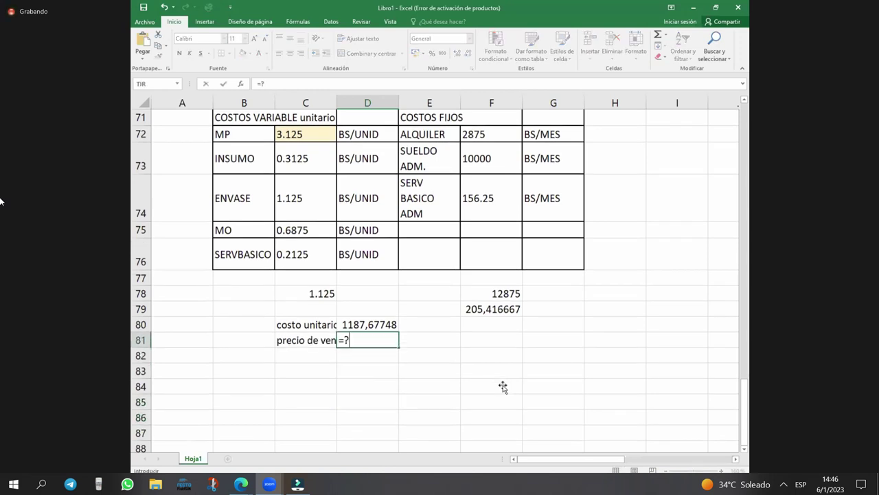
pyautogui.press('BackSpace')
pyautogui.press('Up')
pyautogui.write('*1,')
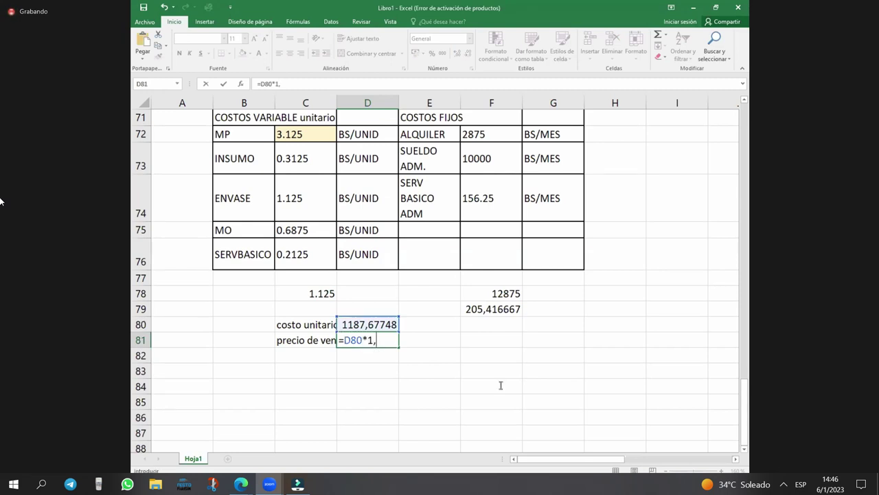
pyautogui.hotkey('alt', 'Tab')
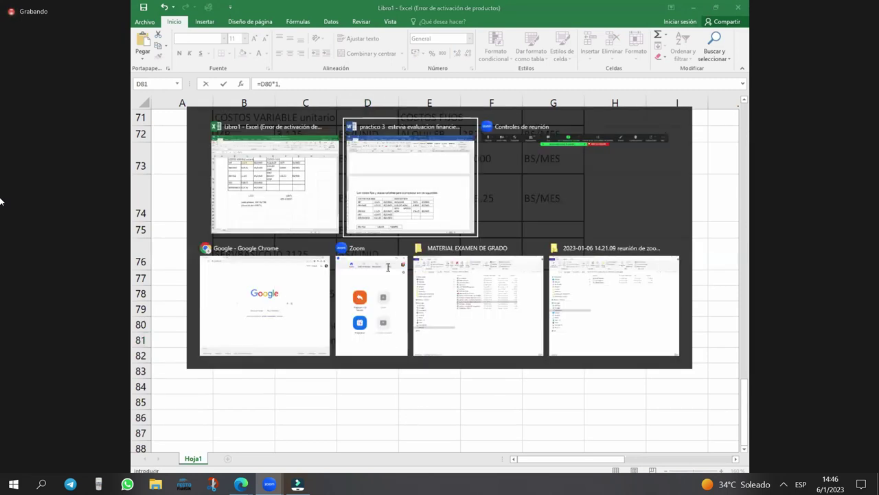
pyautogui.scroll(-3, 326, 354)
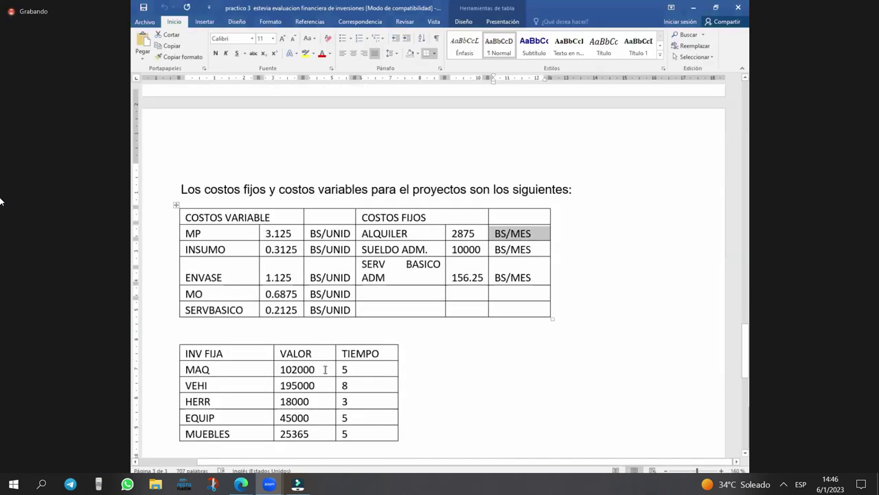
pyautogui.scroll(-3, 325, 370)
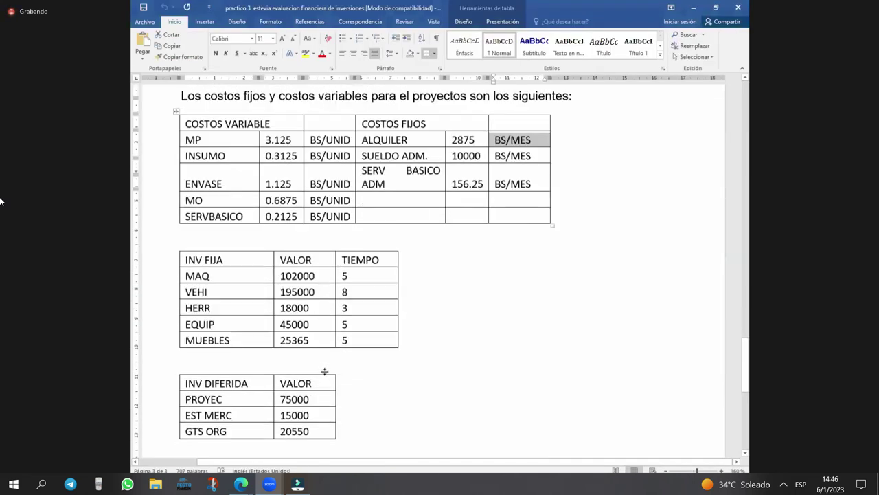
pyautogui.scroll(-3, 325, 371)
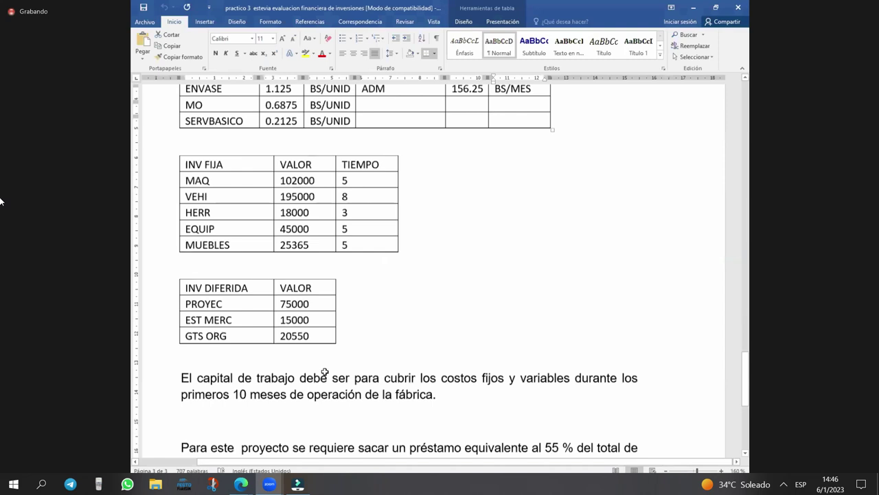
pyautogui.scroll(-5, 325, 371)
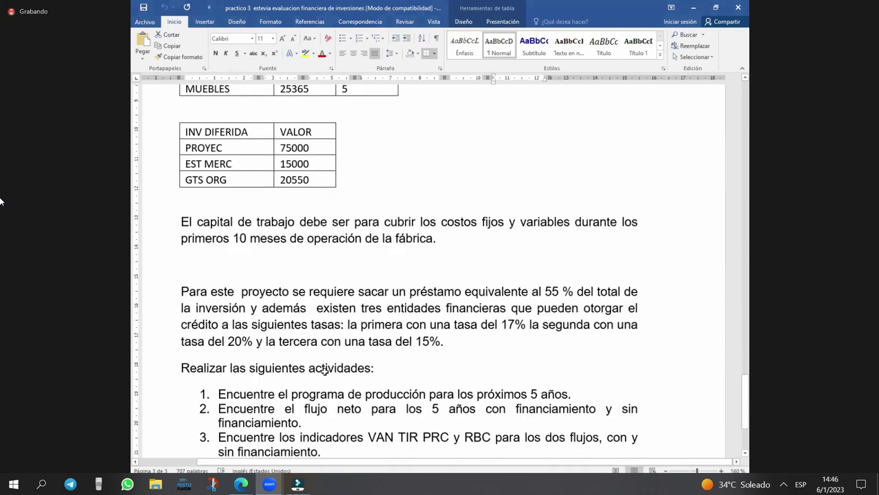
pyautogui.scroll(2, 325, 371)
pyautogui.scroll(3, 325, 371)
pyautogui.hotkey('alt', 'Tab')
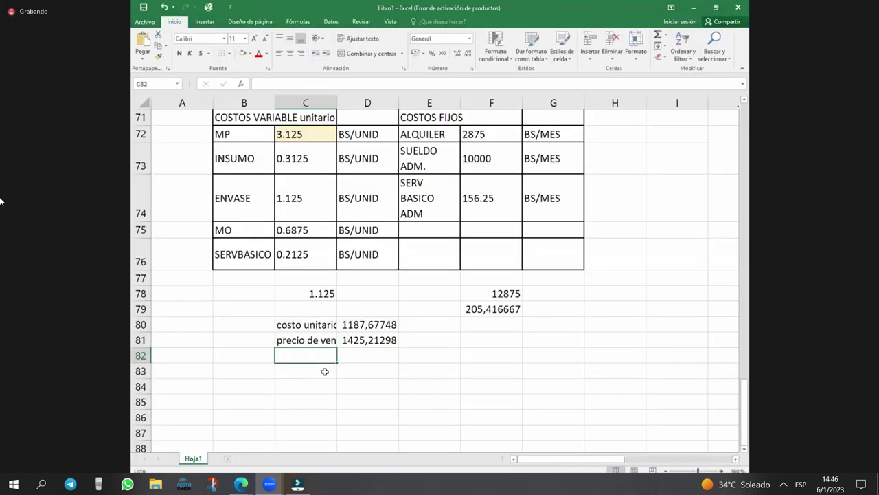
# Step: Label C82 as "pv c f" and calculate the invoiced selling price in D82 with =D81/(1-,16)
pyautogui.write('pv')
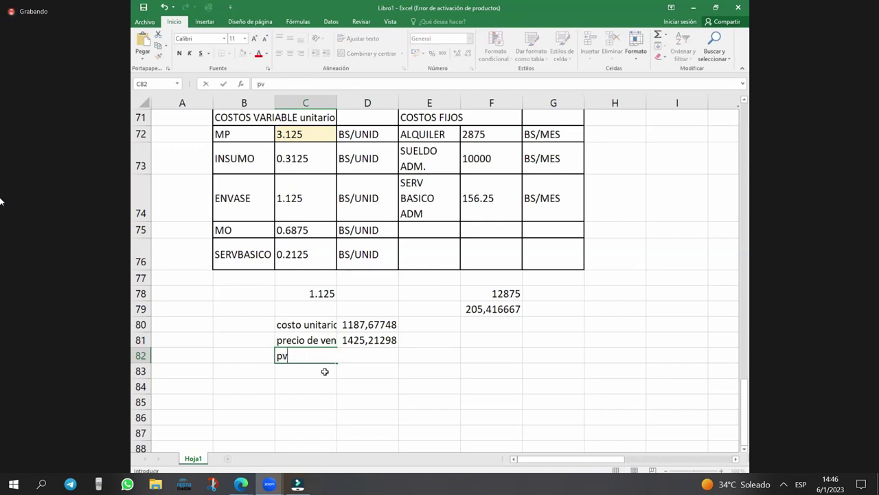
pyautogui.write(' c f')
pyautogui.press('Tab')
pyautogui.write('=')
pyautogui.press('Up')
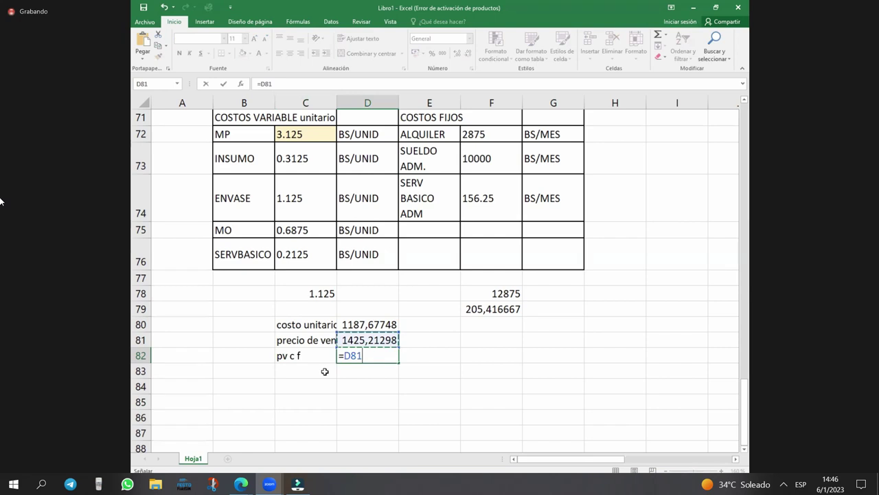
pyautogui.write('/(1-,16')
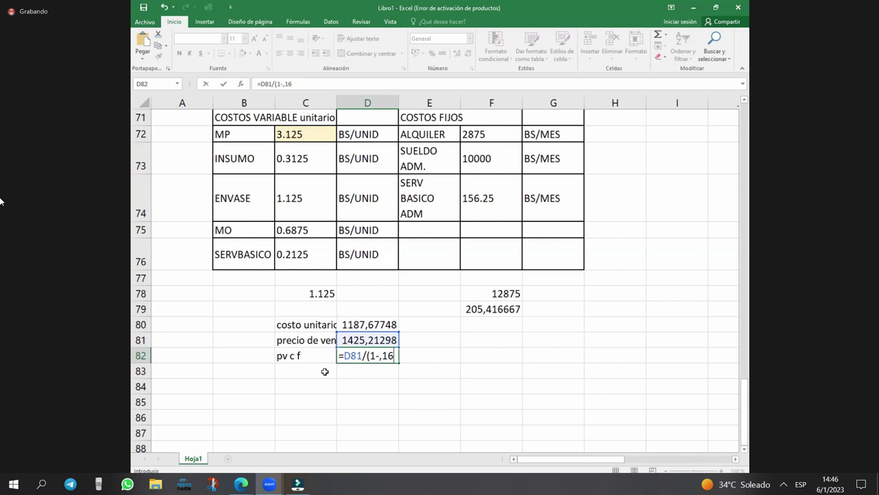
pyautogui.write(')')
pyautogui.press('Return')
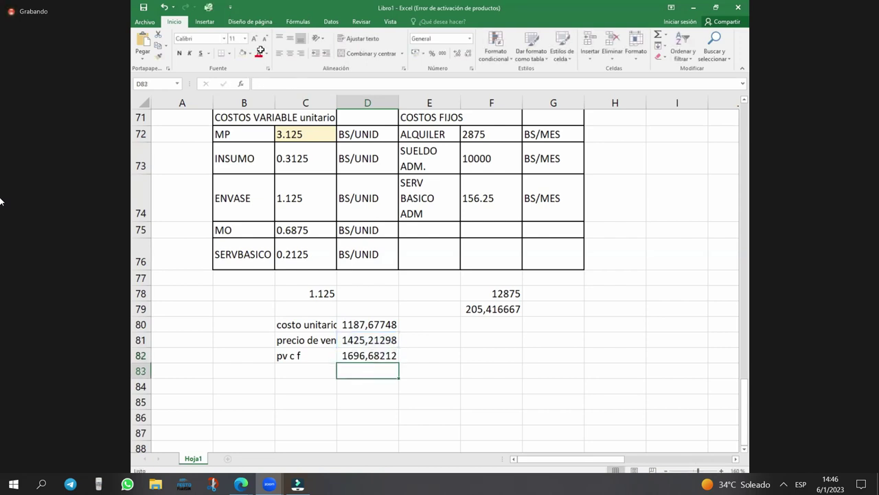
# Step: Colour the invoiced selling price in D82 red
pyautogui.press('Up')
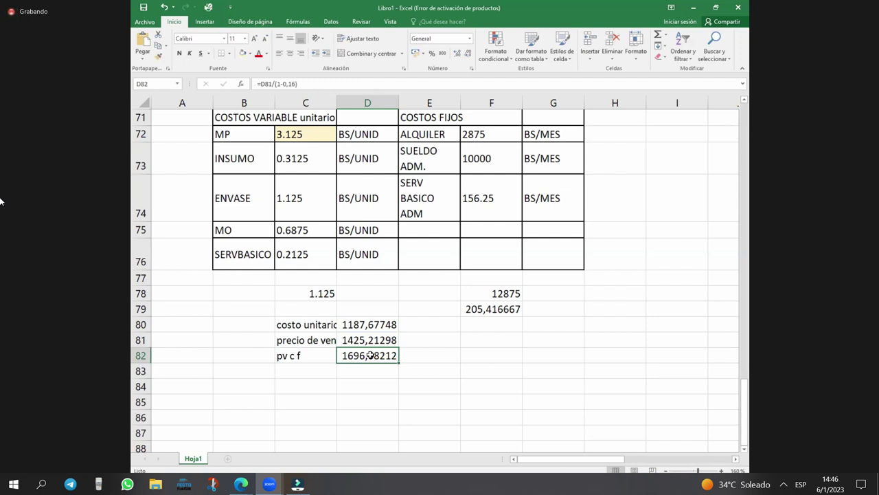
pyautogui.click(451, 359)
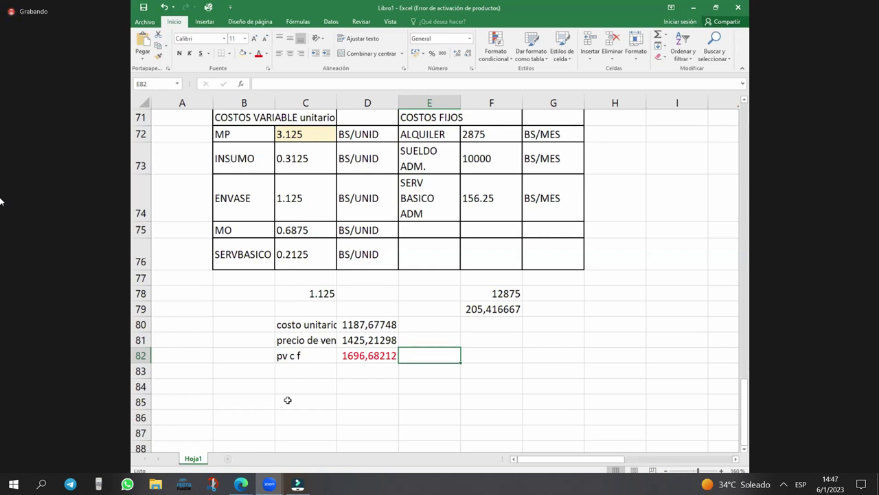
# Step: Add the section heading "estudio de ingenieria" in A84, below the price calculations
pyautogui.press('Down')
pyautogui.press('Down')
pyautogui.press('Home')
pyautogui.write('estudio de ingenieria')
pyautogui.press('Return')
pyautogui.press('Return')
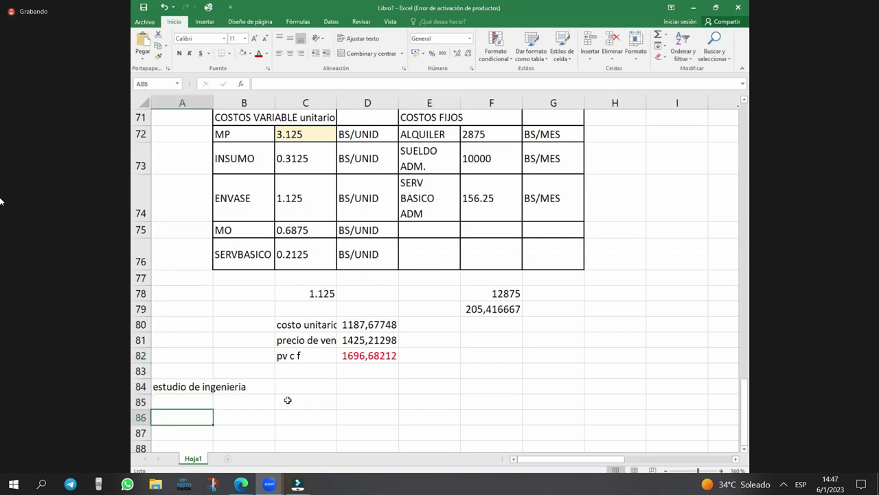
pyautogui.press('Return')
pyautogui.press('Return')
pyautogui.press('Return')
pyautogui.press('Return')
pyautogui.press('Return')
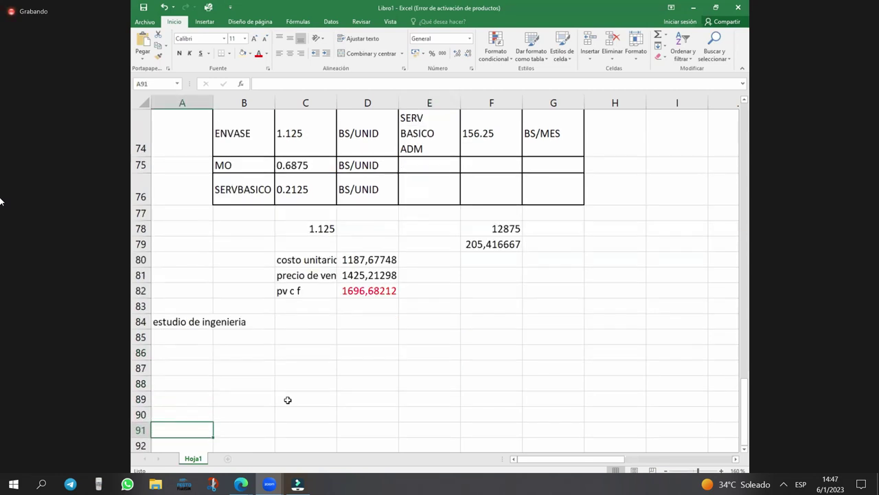
# Step: Check the first year's production programme in F49 and enter 2645 in C84 beside the engineering study heading
pyautogui.click(230, 335)
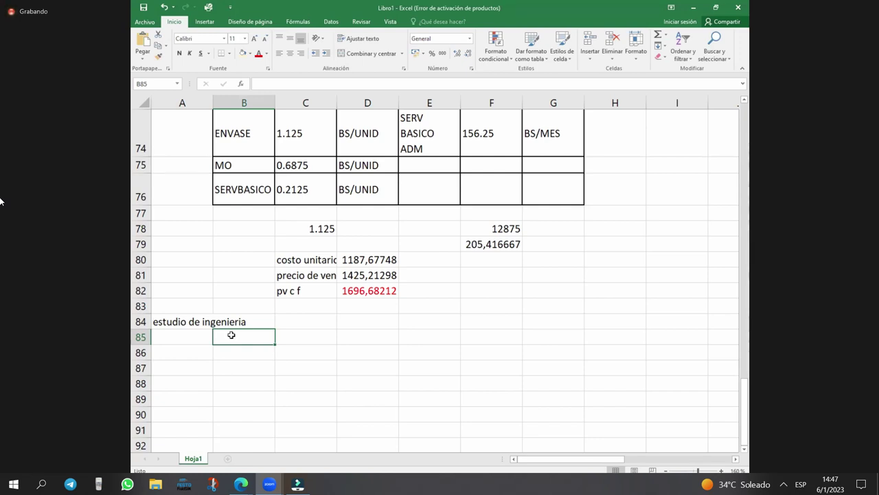
pyautogui.scroll(4, 258, 364)
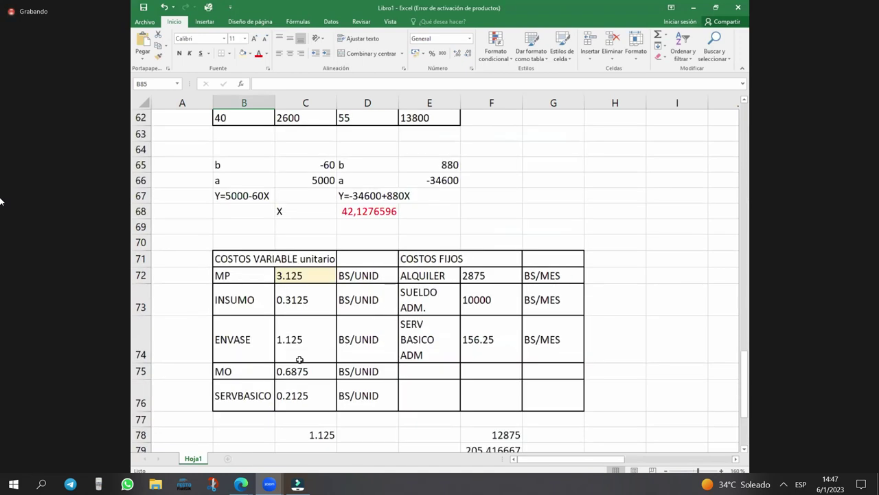
pyautogui.scroll(1, 496, 333)
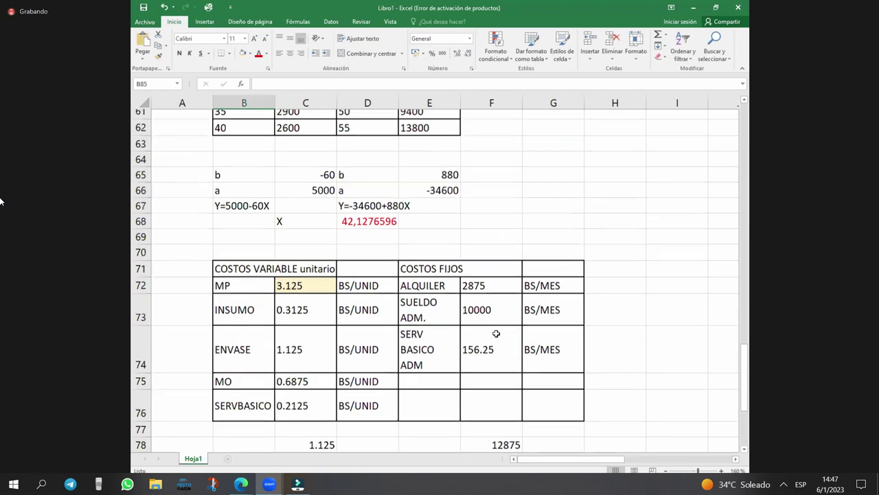
pyautogui.scroll(4, 496, 333)
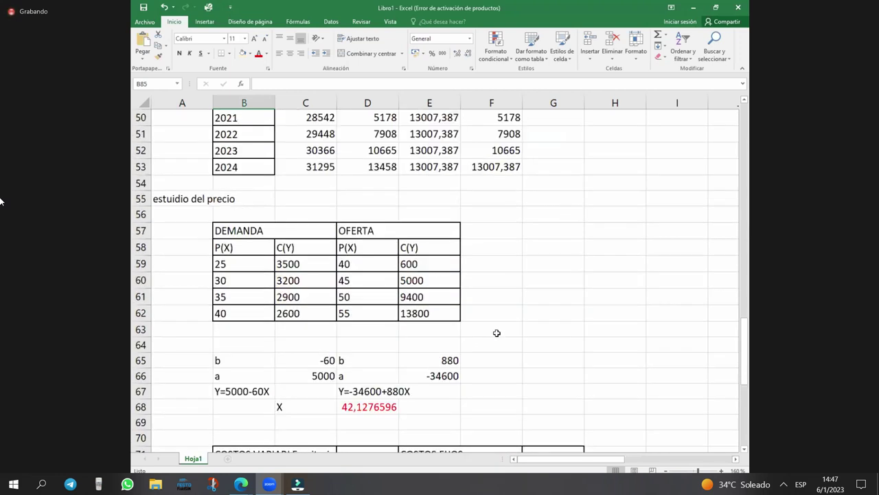
pyautogui.scroll(1, 496, 334)
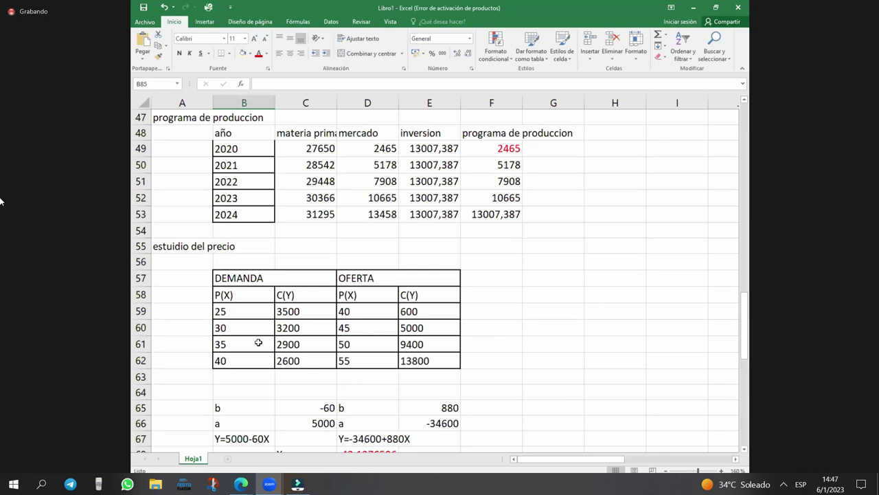
pyautogui.scroll(-7, 256, 340)
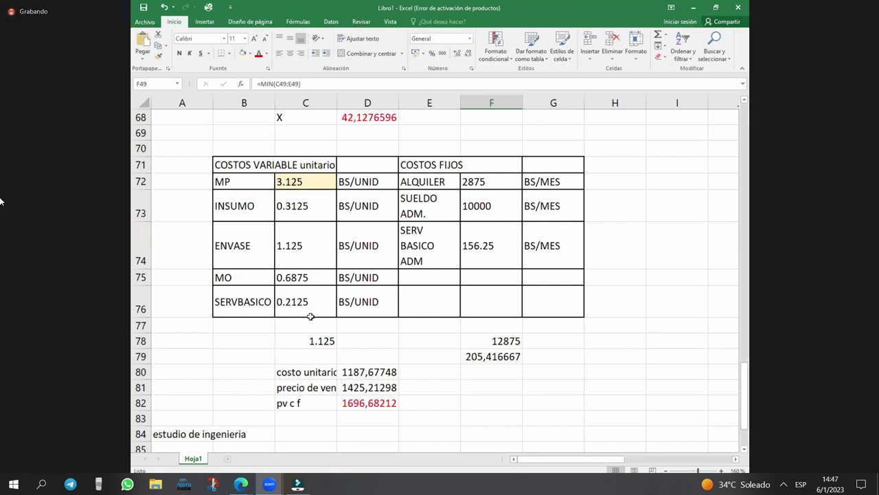
pyautogui.scroll(-2, 310, 316)
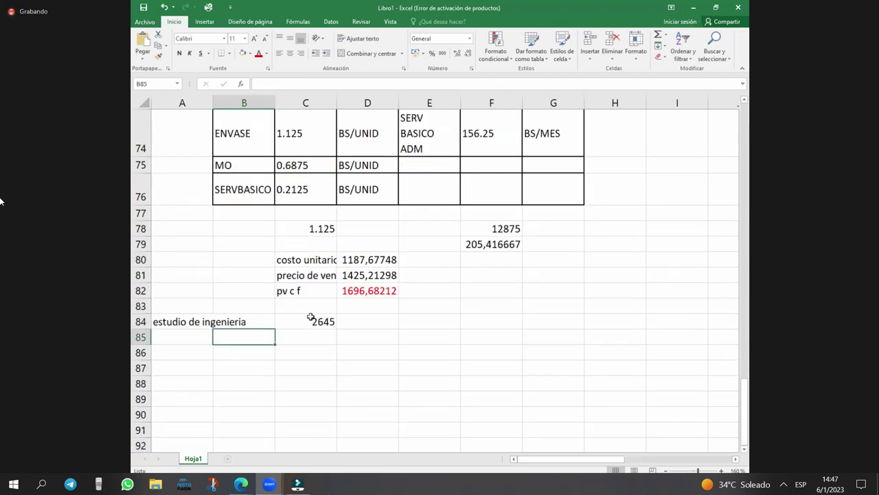
# Step: List "kg de plantines", "envases" and "mo" in B85 to B87 under the engineering study heading
pyautogui.write('kg de plantines')
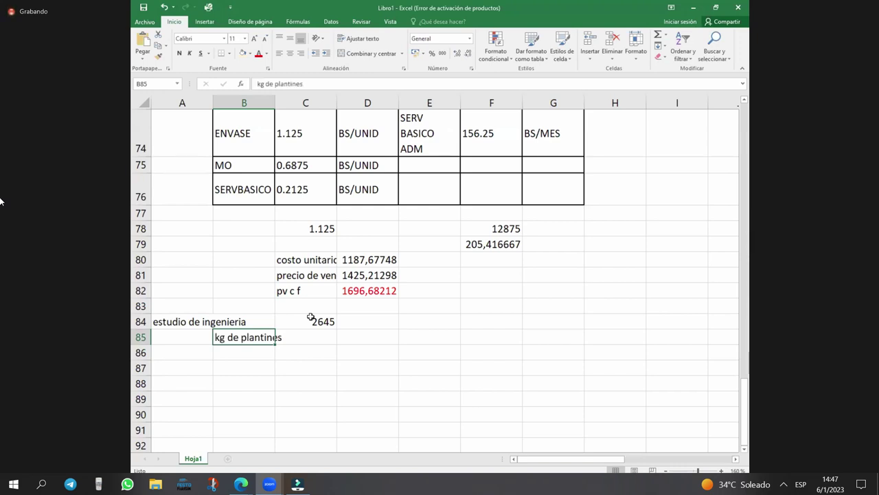
pyautogui.press('Return')
pyautogui.write('envases')
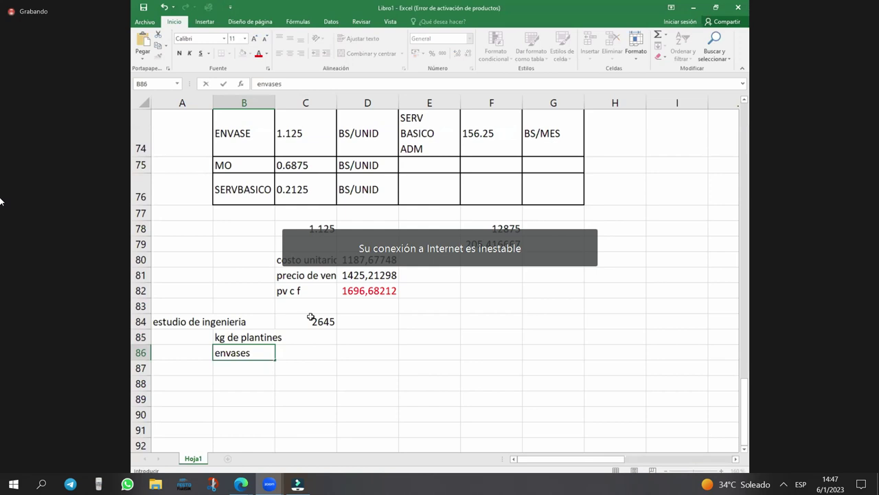
pyautogui.press('Return')
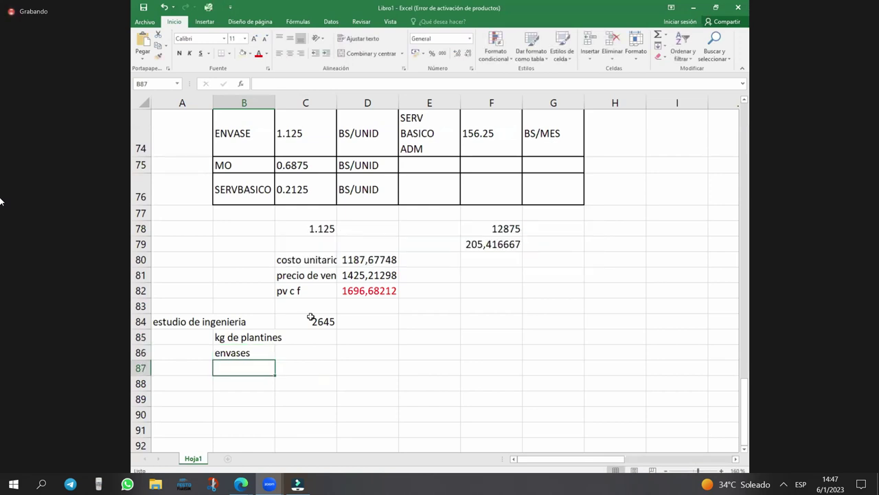
pyautogui.write('mo')
pyautogui.press('Tab')
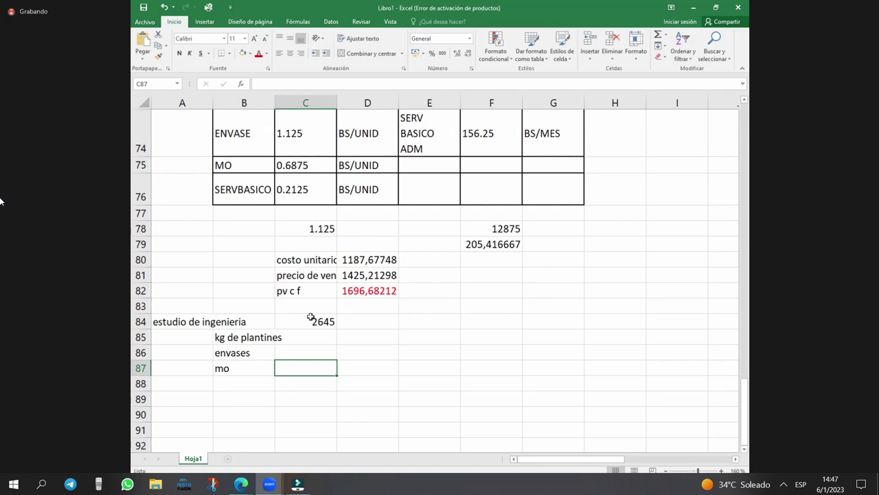
# Step: Add "etiquetas" in B88 as the last item of the engineering study list
pyautogui.press('Left')
pyautogui.press('Up')
pyautogui.press('Up')
pyautogui.press('Down')
pyautogui.press('Down')
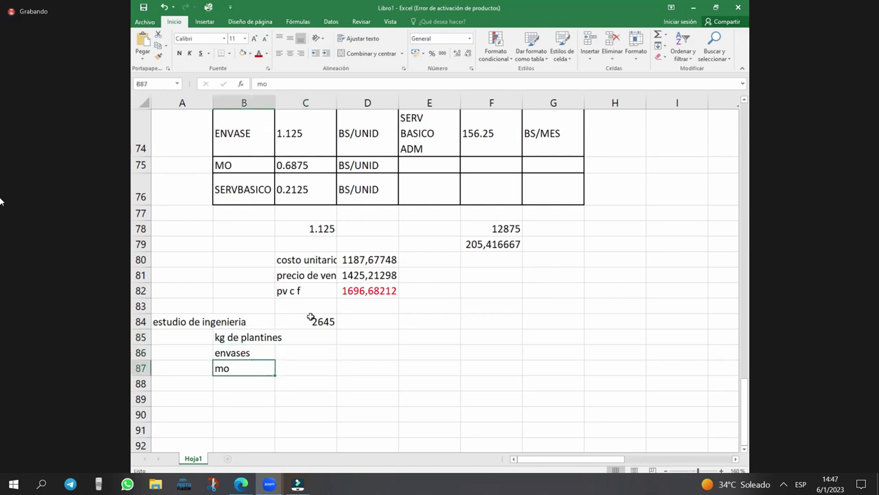
pyautogui.press('Down')
pyautogui.write('etyiquetas')
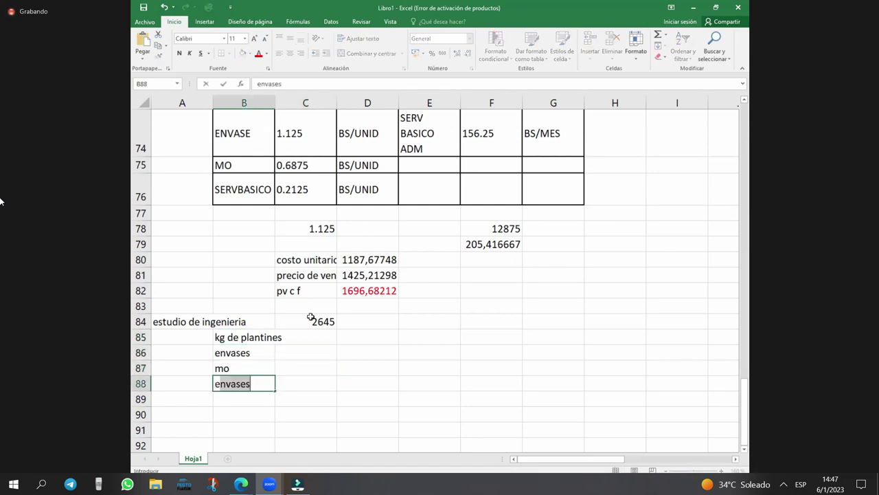
pyautogui.press('BackSpace')
pyautogui.press('BackSpace')
pyautogui.press('BackSpace')
pyautogui.press('BackSpace')
pyautogui.press('BackSpace')
pyautogui.press('BackSpace')
pyautogui.press('BackSpace')
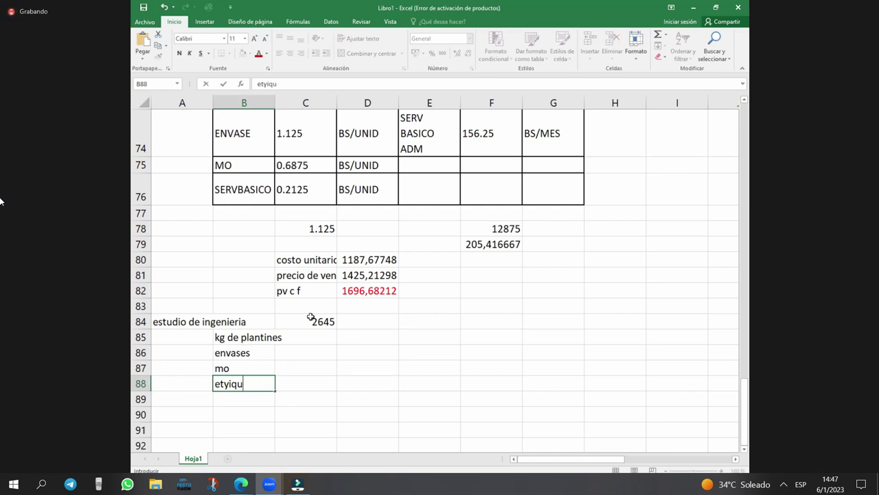
pyautogui.press('BackSpace')
pyautogui.write('iquetas')
pyautogui.press('Return')
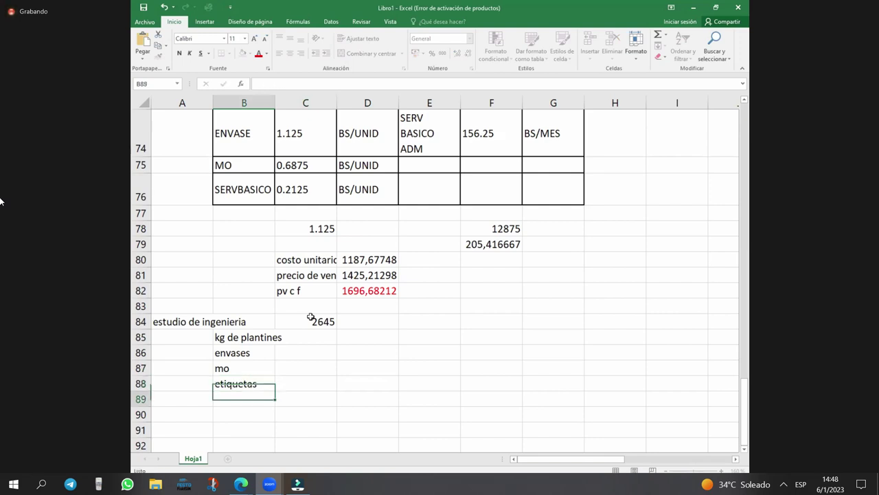
# Step: Enter the unit "Bs" in D84 beside 2645 and the label "presupuesto" in D85
pyautogui.press('Up')
pyautogui.press('Up')
pyautogui.press('Up')
pyautogui.press('Right')
pyautogui.press('Up')
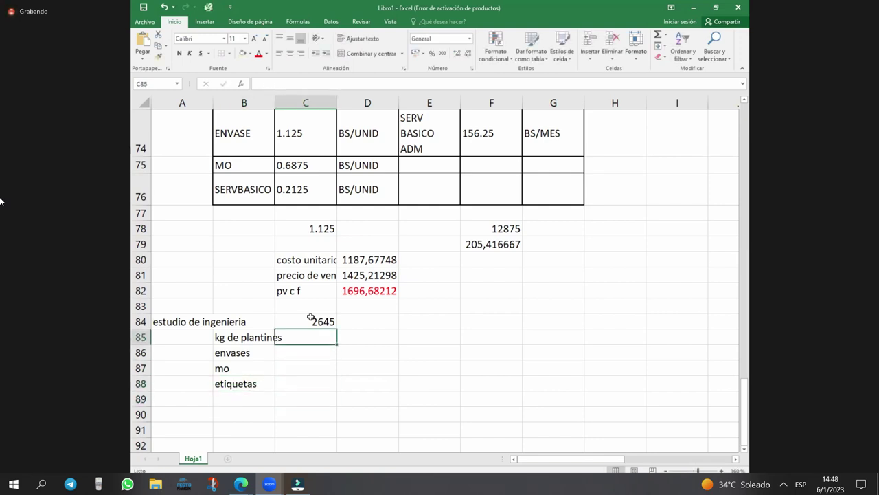
pyautogui.press('Left')
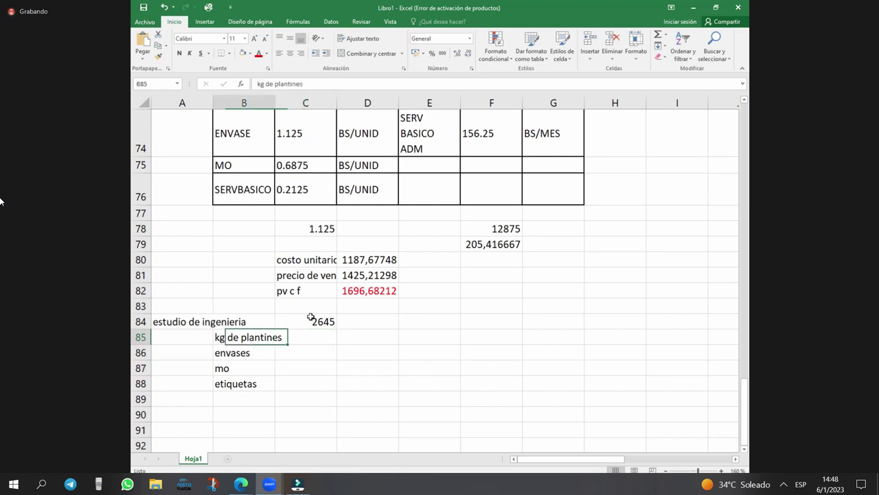
pyautogui.press('Right')
pyautogui.press('Right')
pyautogui.press('Up')
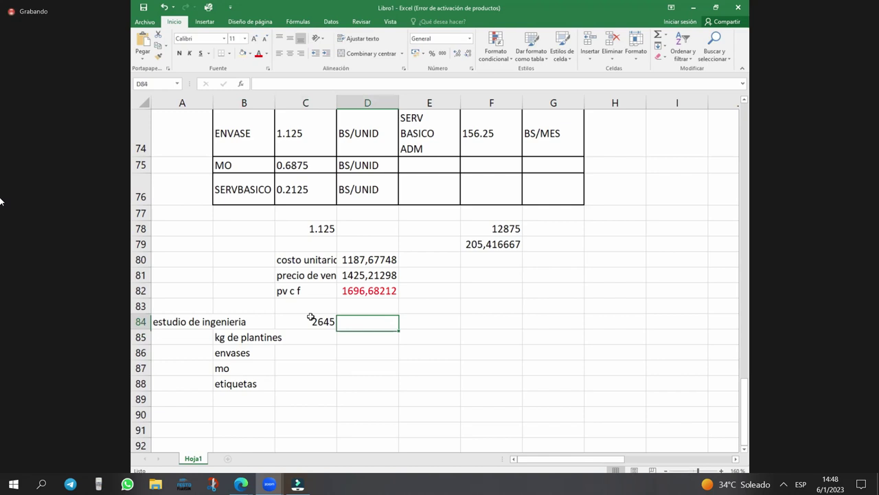
pyautogui.write('B')
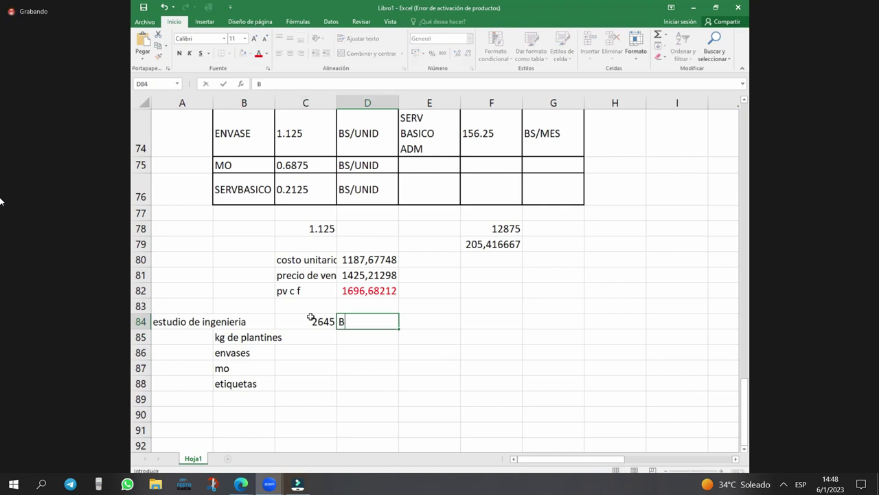
pyautogui.write('s')
pyautogui.press('Return')
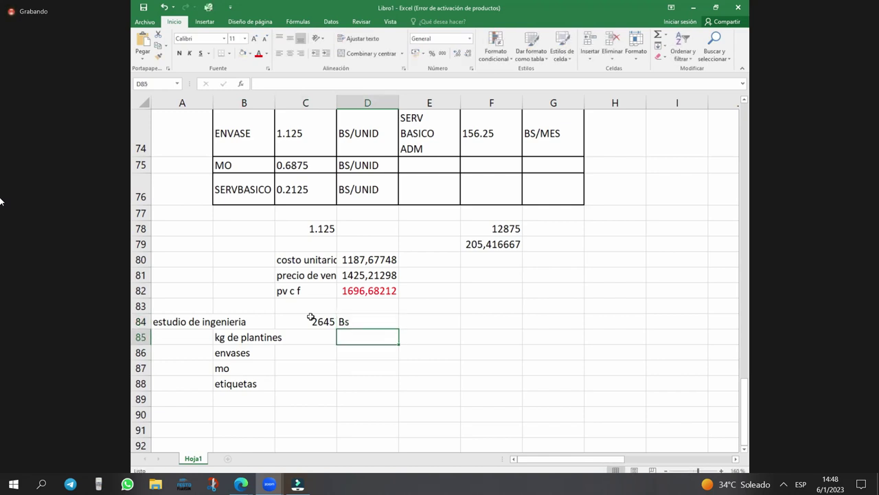
pyautogui.write('presupuesto')
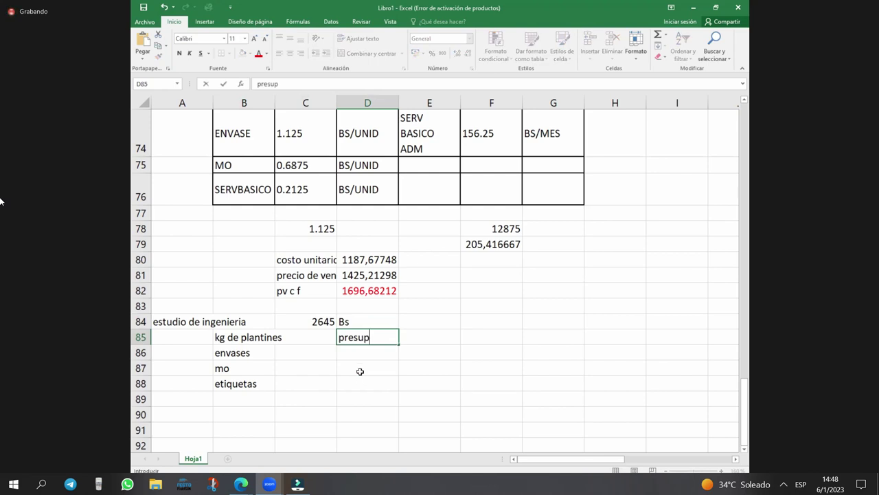
pyautogui.moveTo(364, 337); pyautogui.dragTo(364, 383)
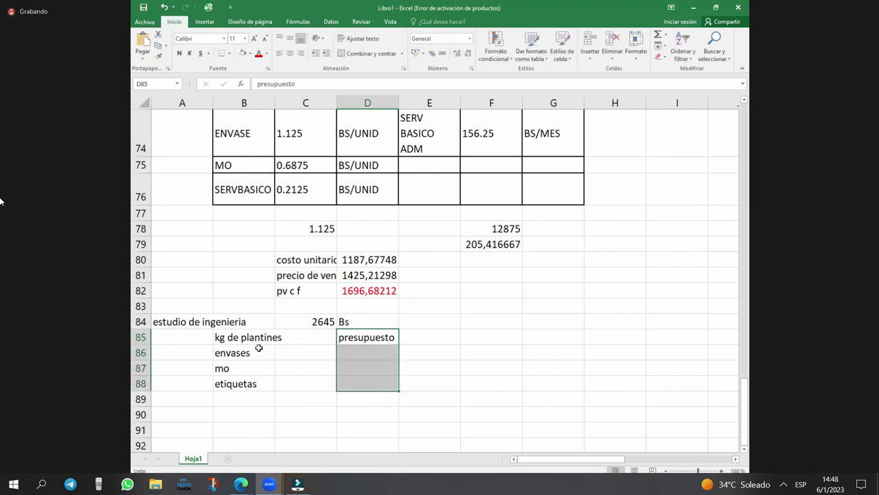
pyautogui.moveTo(184, 323); pyautogui.dragTo(361, 385)
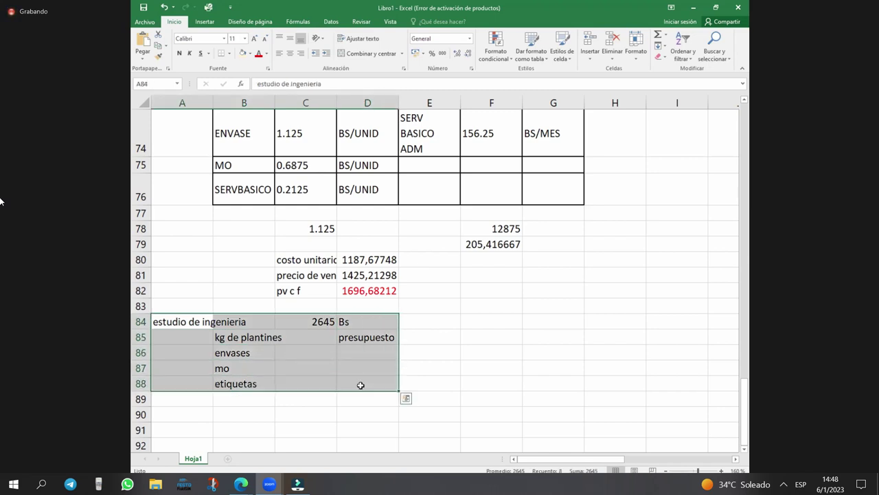
pyautogui.scroll(-1, 361, 384)
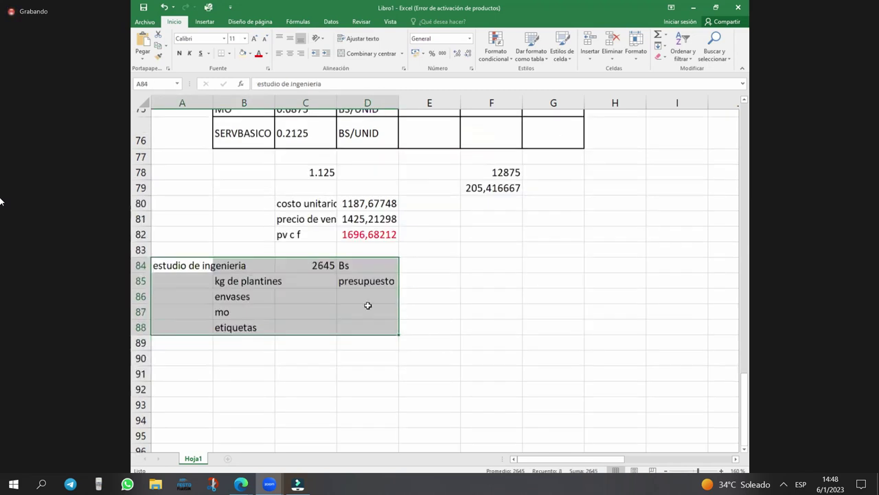
pyautogui.scroll(-1, 257, 333)
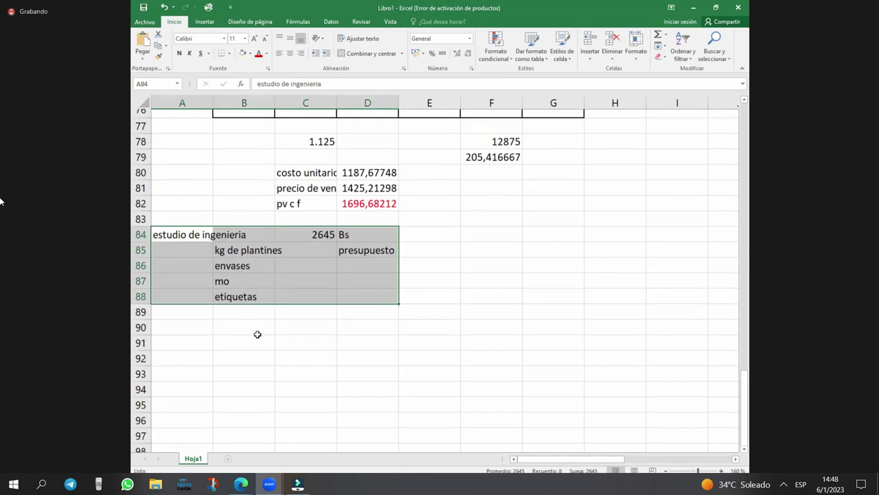
pyautogui.scroll(-1, 257, 333)
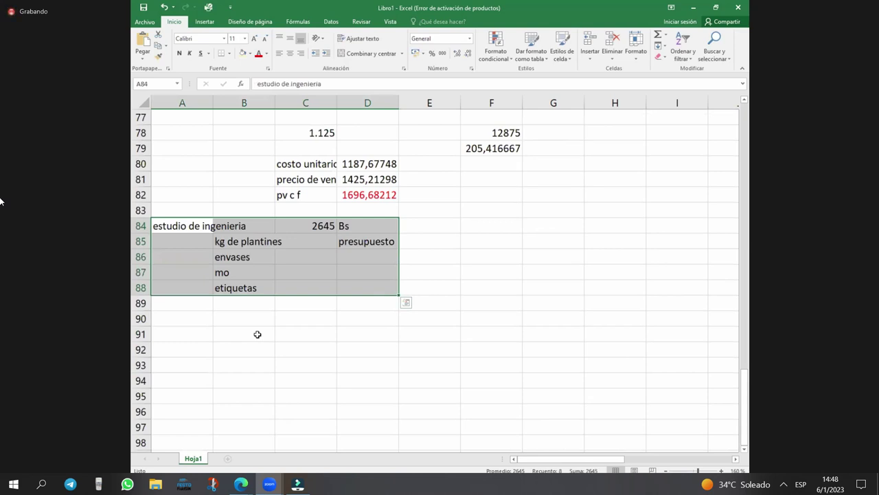
# Step: Add the subheading "fuerzas localizacionales" in C90, below the engineering study list
pyautogui.click(258, 334)
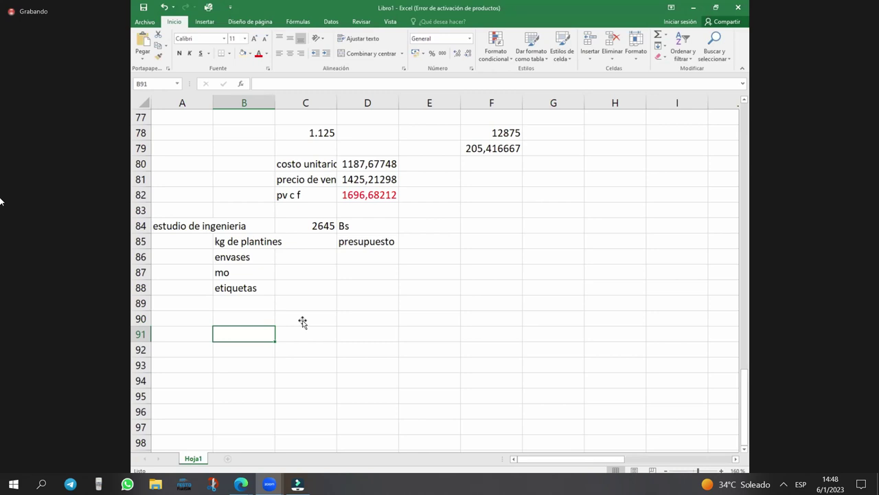
pyautogui.click(302, 322)
pyautogui.write('fuerz')
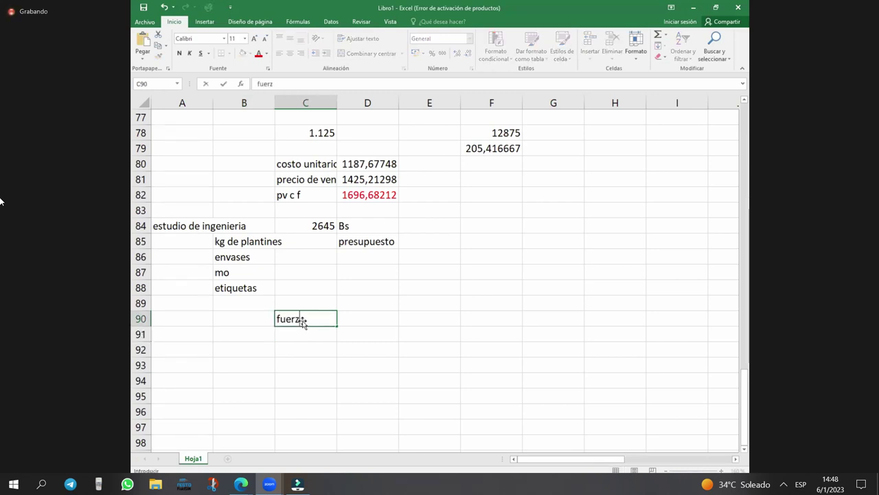
pyautogui.write('as localizacionales')
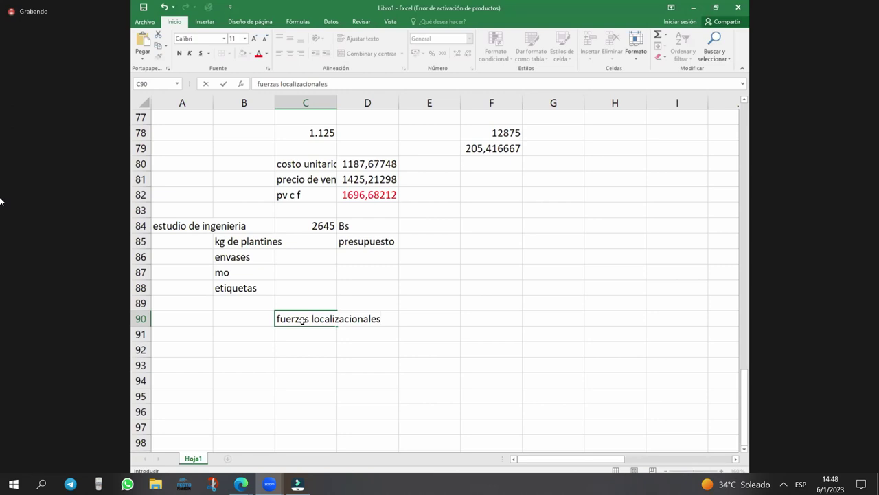
pyautogui.press('Return')
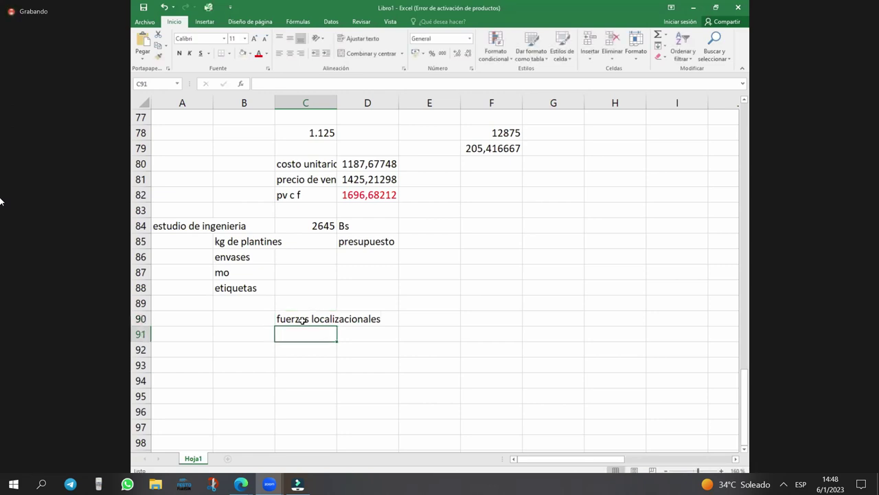
# Step: List "mercado", "infraestructura" and "servicios" in C91 to C93 under the fuerzas localizacionales heading
pyautogui.write('mercado')
pyautogui.press('Return')
pyautogui.write('infraestructura')
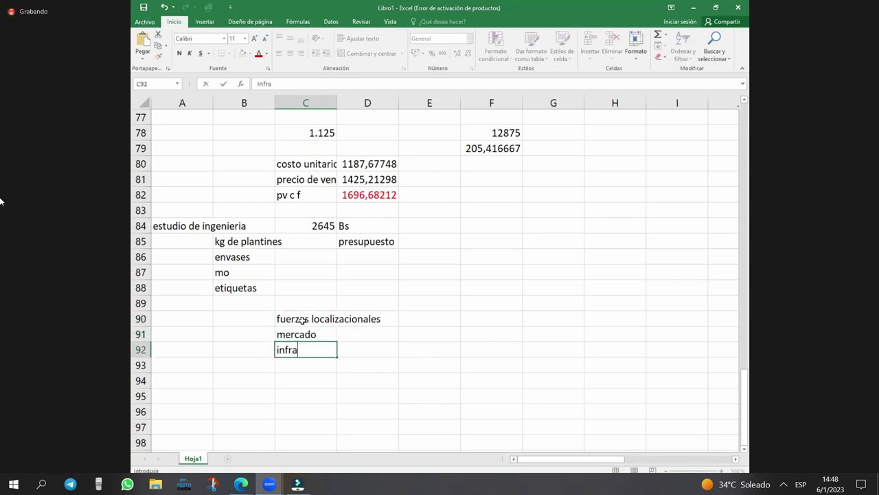
pyautogui.press('Return')
pyautogui.write('servisio')
pyautogui.press('BackSpace')
pyautogui.press('BackSpace')
pyautogui.press('BackSpace')
pyautogui.write('cios')
# Step: Enter the zone headings "zona a" in D88, "zona b" in F88 and "zona c" in H88
pyautogui.press('Right')
pyautogui.press('Up')
pyautogui.press('Up')
pyautogui.press('Up')
pyautogui.press('Up')
pyautogui.press('Up')
pyautogui.write('zona a')
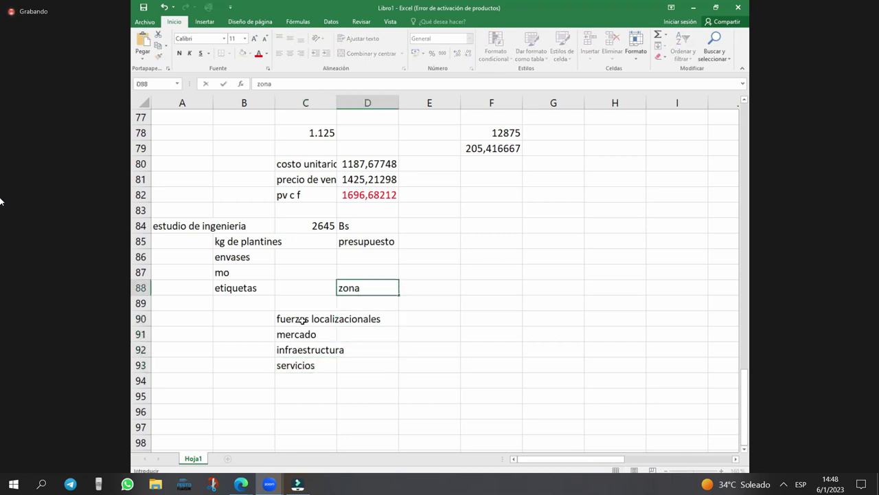
pyautogui.press('Right')
pyautogui.press('Right')
pyautogui.write('zona b')
pyautogui.press('Right')
pyautogui.press('Right')
pyautogui.write('zona c')
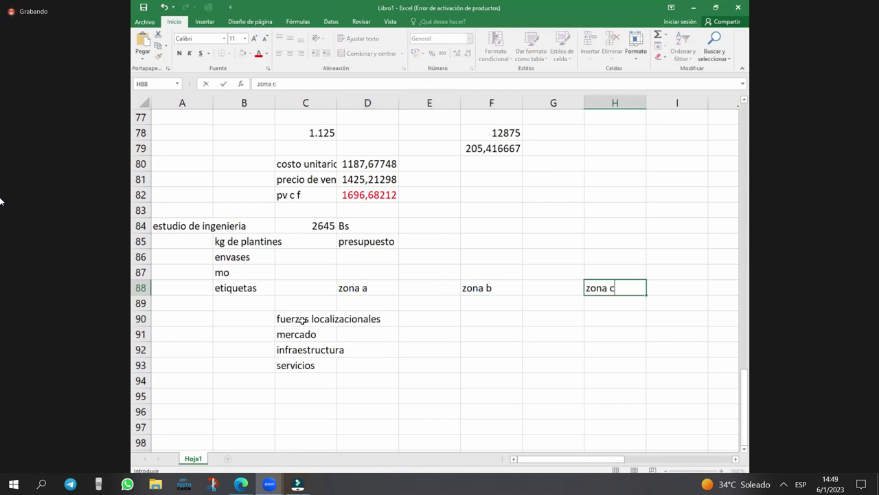
pyautogui.press('Return')
# Step: Move the location forces list from C90:C93 to B90:B93 and enter the heading "%" in C90
pyautogui.moveTo(302, 320); pyautogui.dragTo(306, 366)
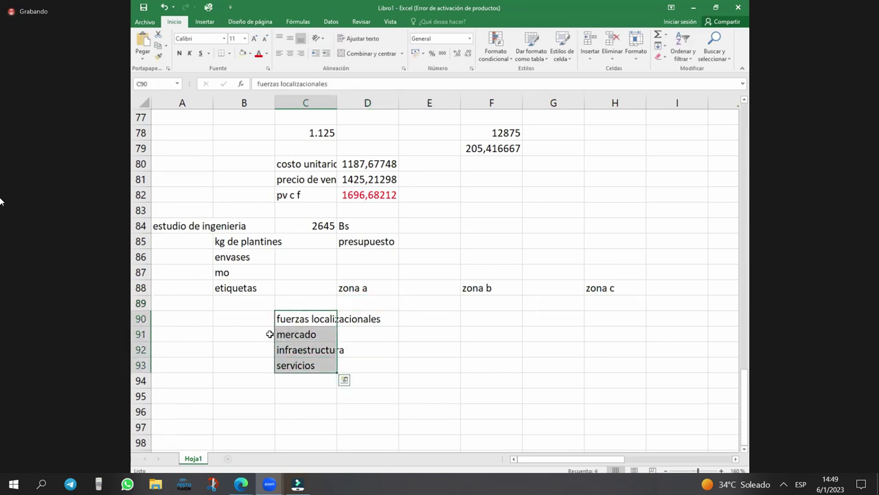
pyautogui.moveTo(290, 329); pyautogui.dragTo(229, 328)
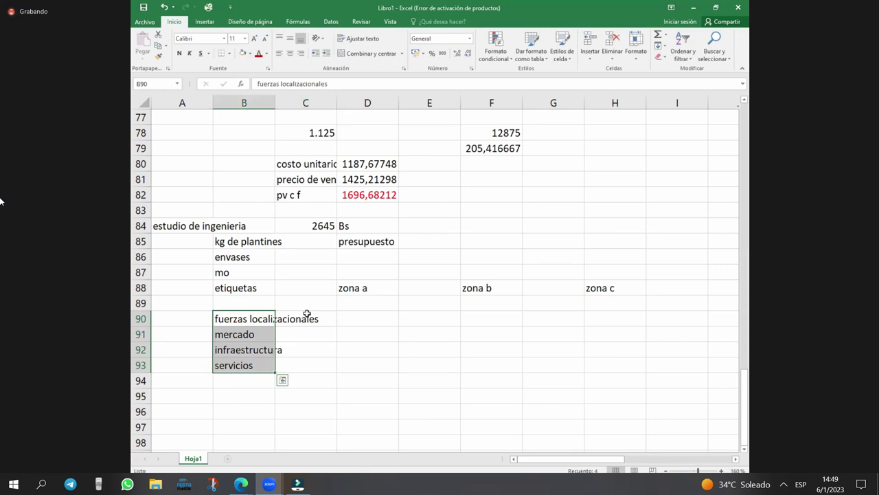
pyautogui.click(307, 313)
pyautogui.write('%')
pyautogui.press('Return')
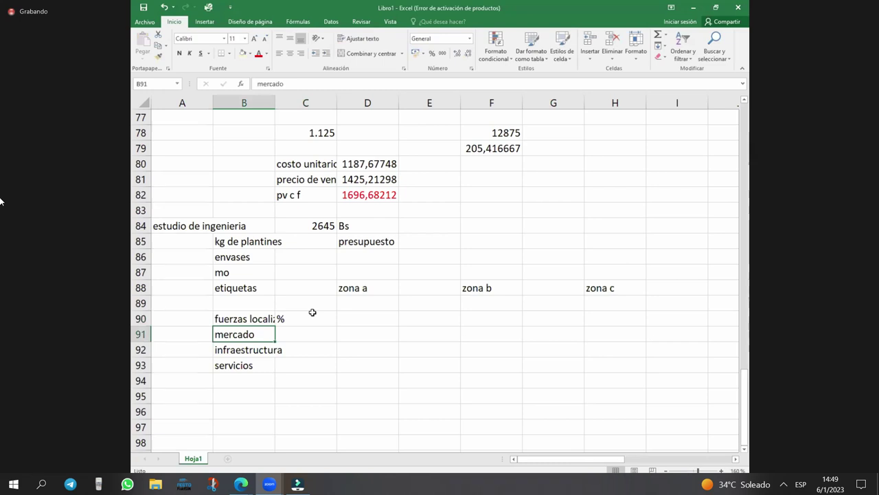
# Step: Enter "puntaje" in D89 and "puntaje ponderado" in E89 under zona a, wrapping the text in E89
pyautogui.press('Right')
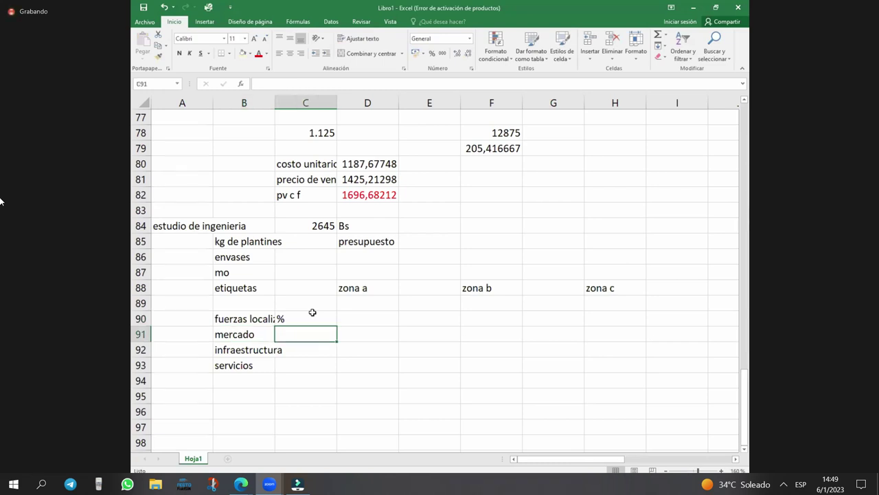
pyautogui.press('Right')
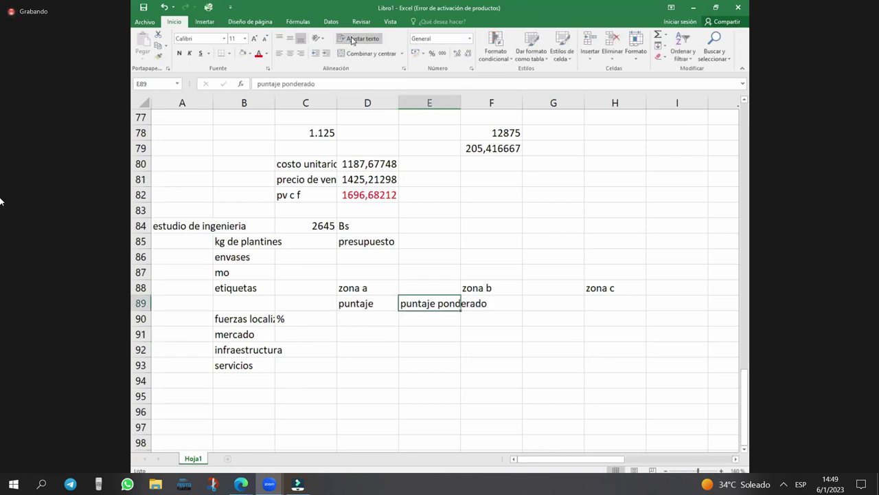
pyautogui.click(351, 39)
# Step: Copy the two score headings in D89:E89 to F89:G89 under zona b and H89:I89 under zona c
pyautogui.press('Left')
pyautogui.hotkey('shift', 'Right')
pyautogui.hotkey('ctrl', 'c')
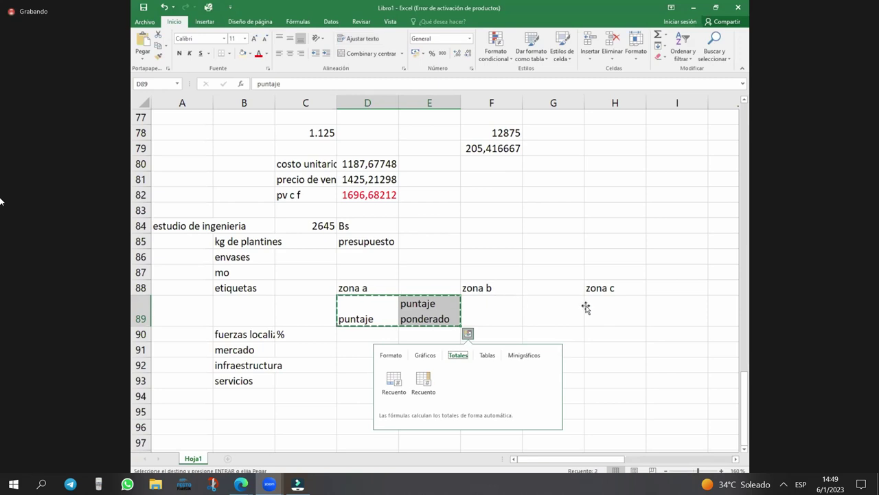
pyautogui.press('Right')
pyautogui.press('Right')
pyautogui.hotkey('ctrl', 'v')
pyautogui.press('Right')
pyautogui.press('Right')
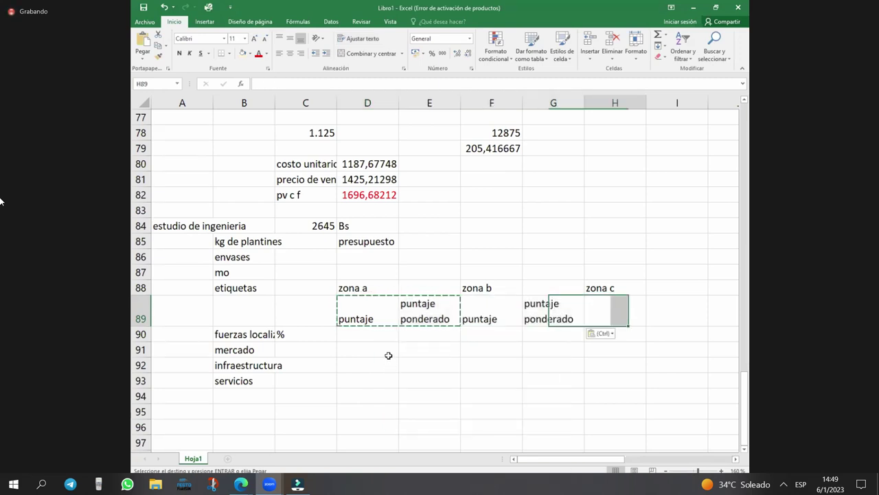
pyautogui.hotkey('ctrl', 'v')
# Step: Enter the percentages 20, 30 and 50 in C91 to C93 for mercado, infraestructura and servicios
pyautogui.press('Down')
pyautogui.press('Down')
pyautogui.press('Left')
pyautogui.press('Left')
pyautogui.press('Left')
pyautogui.press('Left')
pyautogui.press('Escape')
pyautogui.press('Left')
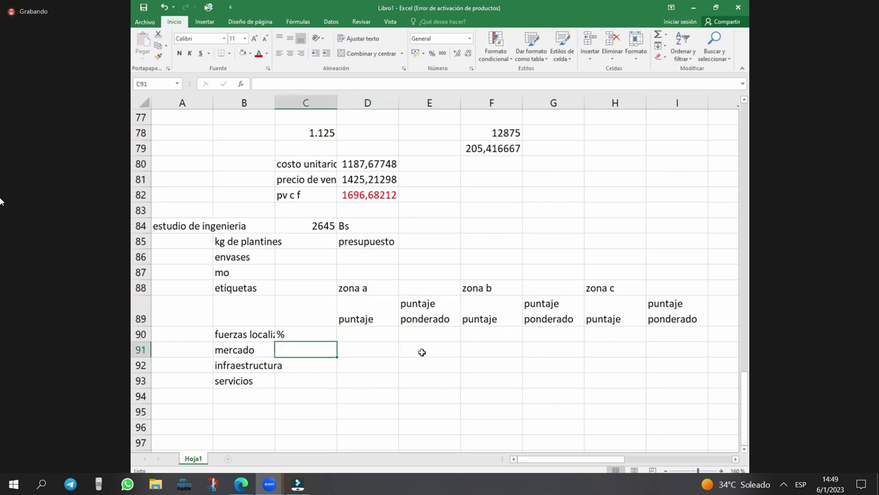
pyautogui.write('20')
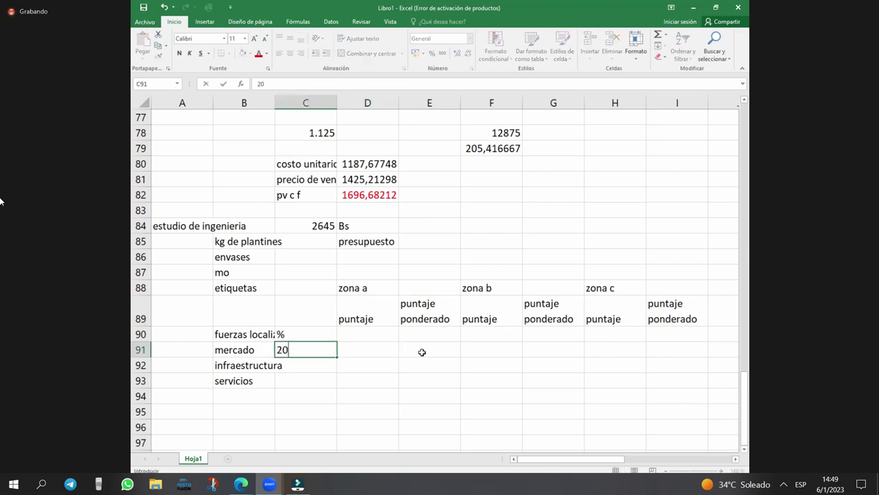
pyautogui.press('Return')
pyautogui.write('30')
pyautogui.press('Return')
pyautogui.write('50')
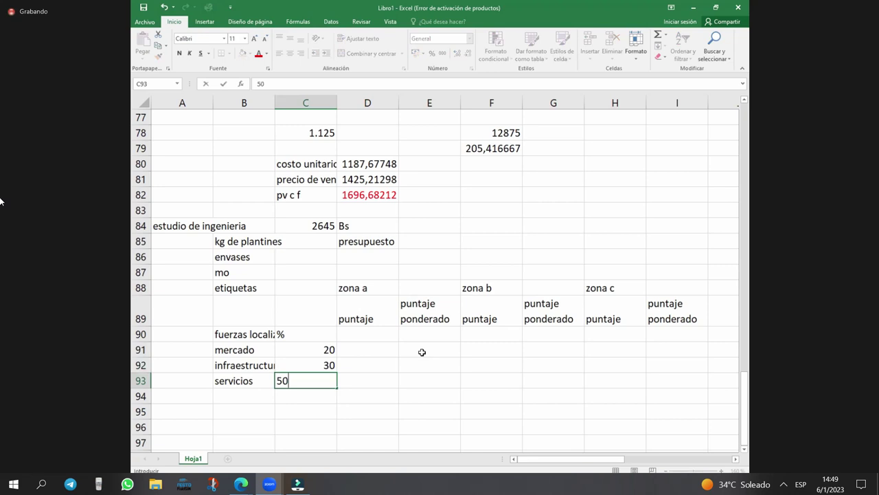
# Step: Enter the zona a scores 34, 45 and 54 in D91 to D93
pyautogui.press('Right')
pyautogui.press('Up')
pyautogui.press('Up')
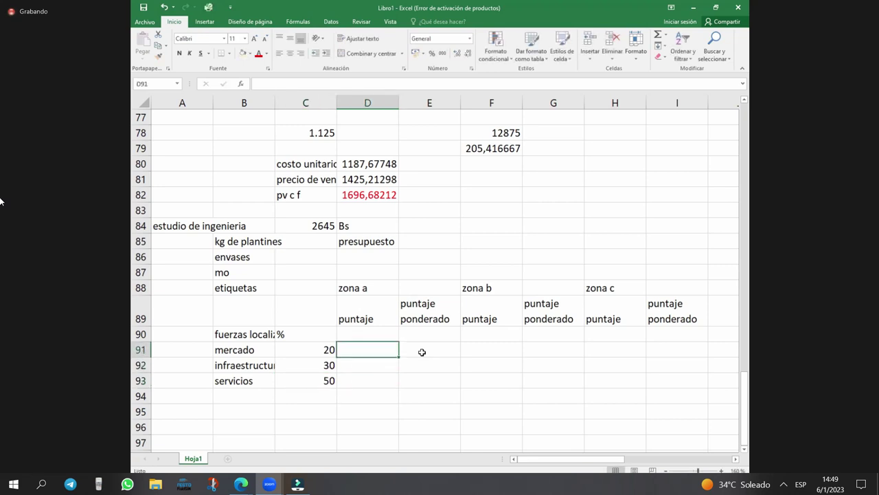
pyautogui.write('34')
pyautogui.press('Return')
pyautogui.write('45')
pyautogui.press('Return')
pyautogui.write('54')
pyautogui.press('Tab')
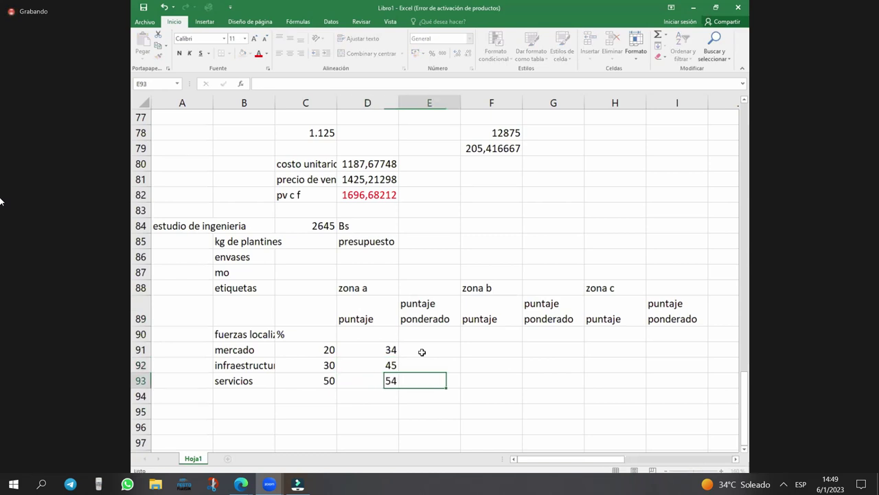
# Step: Calculate the weighted score for mercado in E91 with the formula =C91*D91/100
pyautogui.click(422, 352)
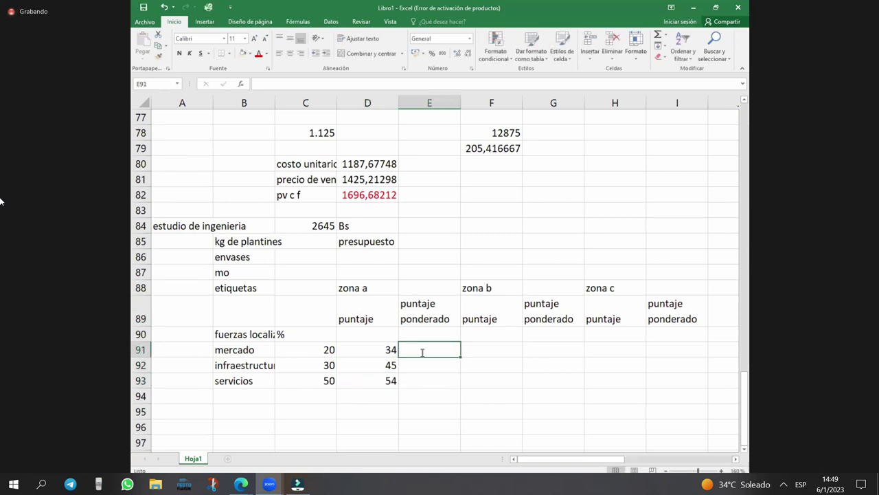
pyautogui.write('=')
pyautogui.press('Left')
pyautogui.press('Left')
pyautogui.write('*')
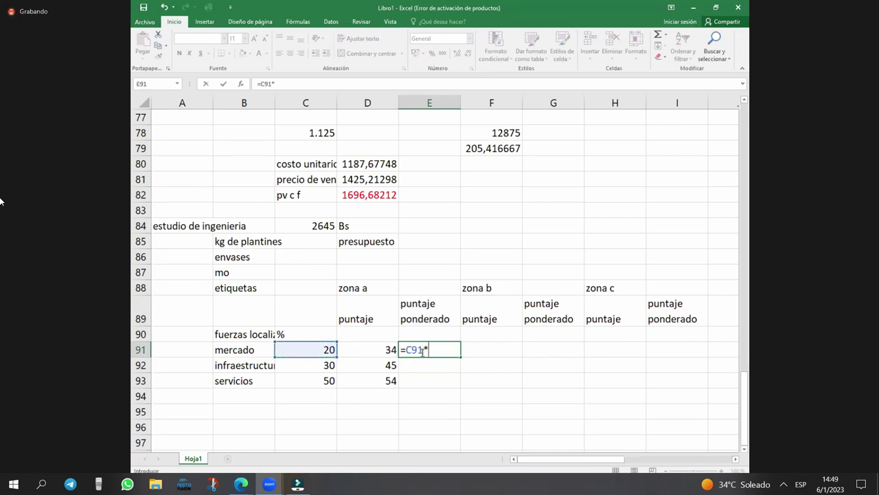
pyautogui.press('Left')
pyautogui.write('/100')
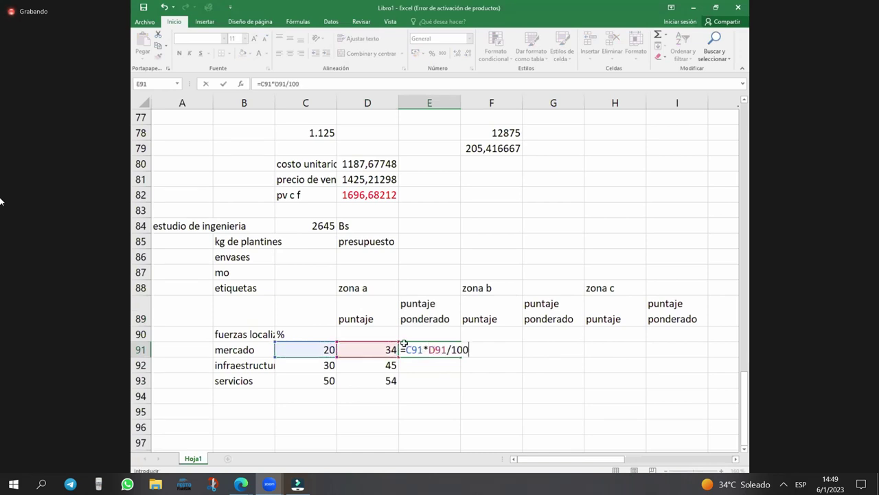
pyautogui.press('Return')
# Step: Fill the weighted score formula from E91 down to E93 and total the column in E94 with =SUMA(E91:E93)
pyautogui.click(434, 347)
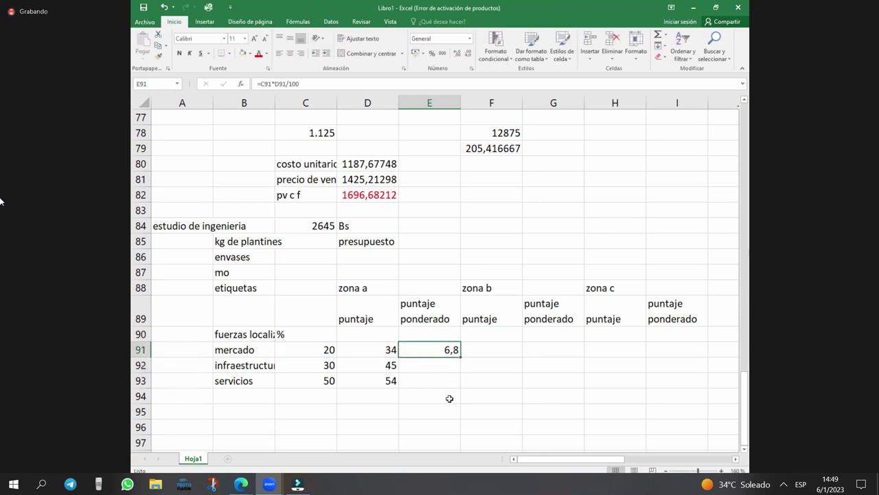
pyautogui.hotkey('shift', 'Down')
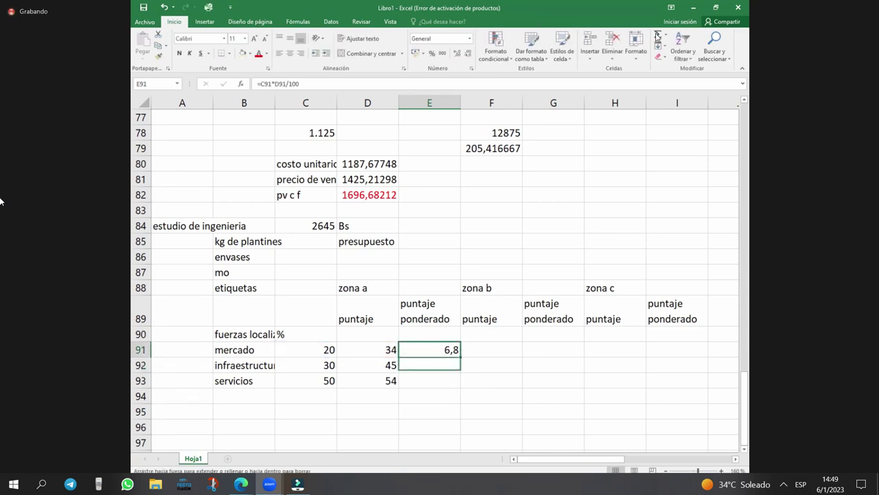
pyautogui.moveTo(460, 369); pyautogui.dragTo(461, 385)
pyautogui.click(430, 395)
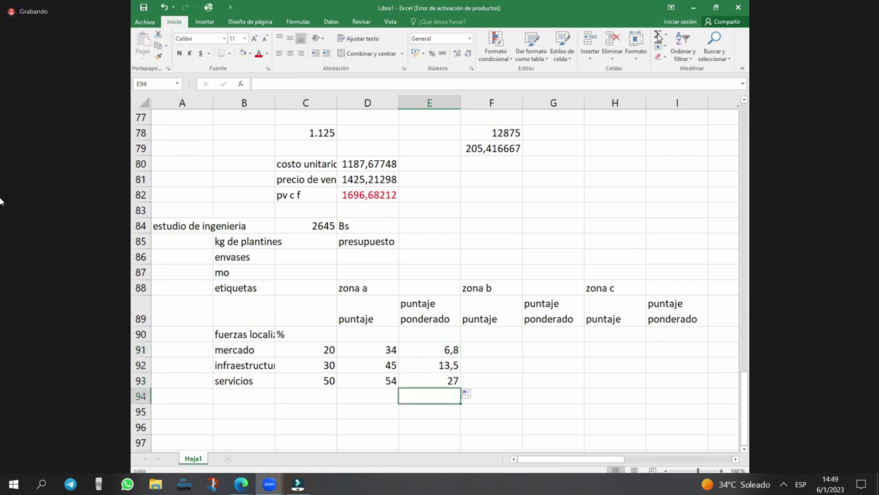
pyautogui.doubleClick(658, 38)
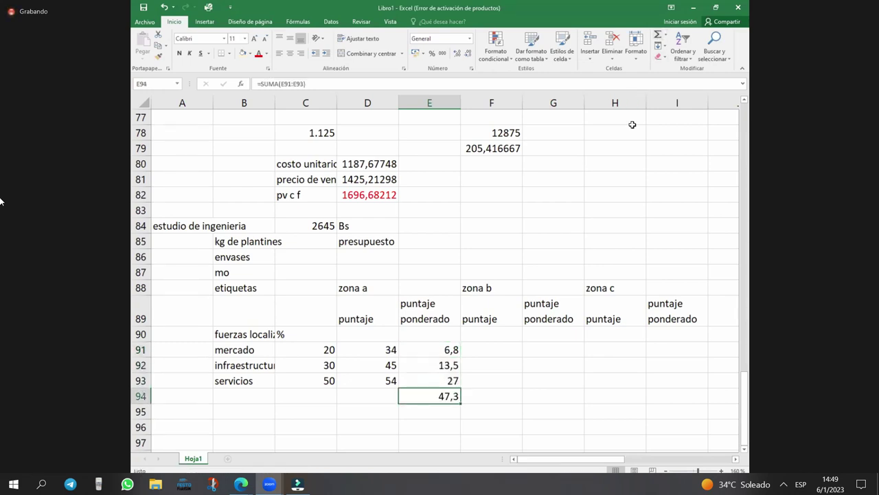
pyautogui.click(388, 287)
pyautogui.moveTo(461, 287); pyautogui.dragTo(643, 294)
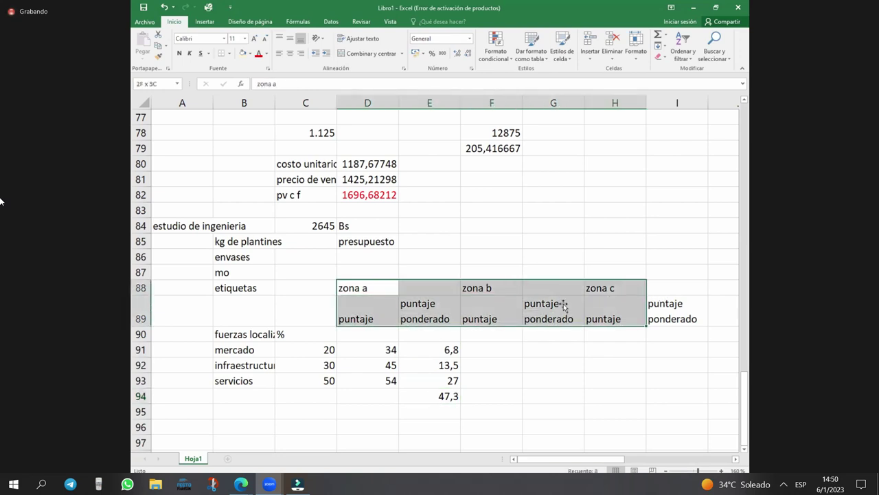
pyautogui.keyDown('shift'); pyautogui.click(677, 287); pyautogui.keyUp('shift')
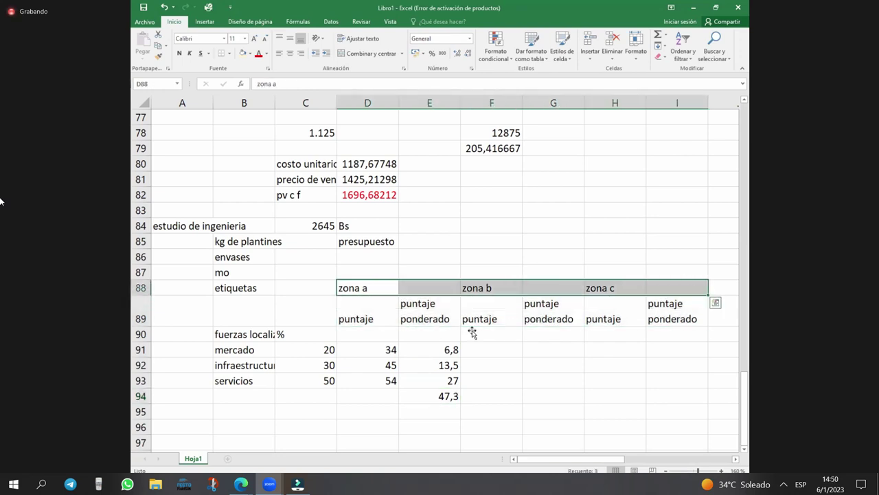
pyautogui.click(429, 396)
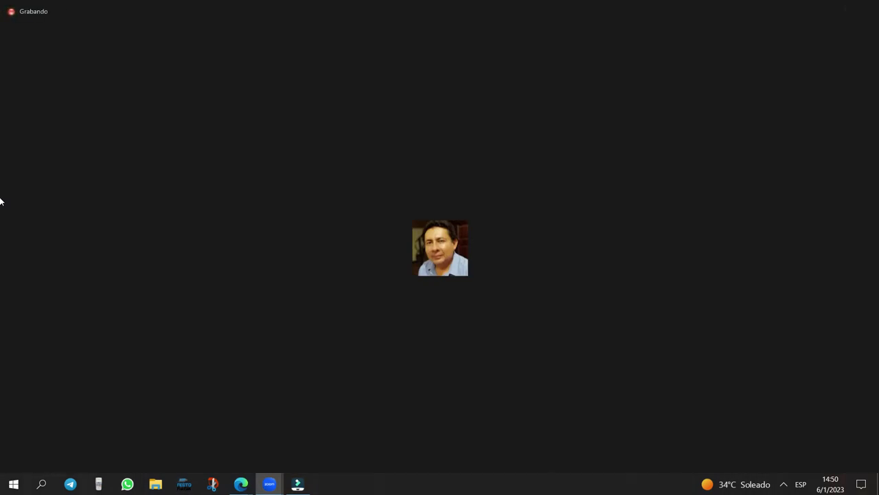
pyautogui.press('XF86AudioRaiseVolume')
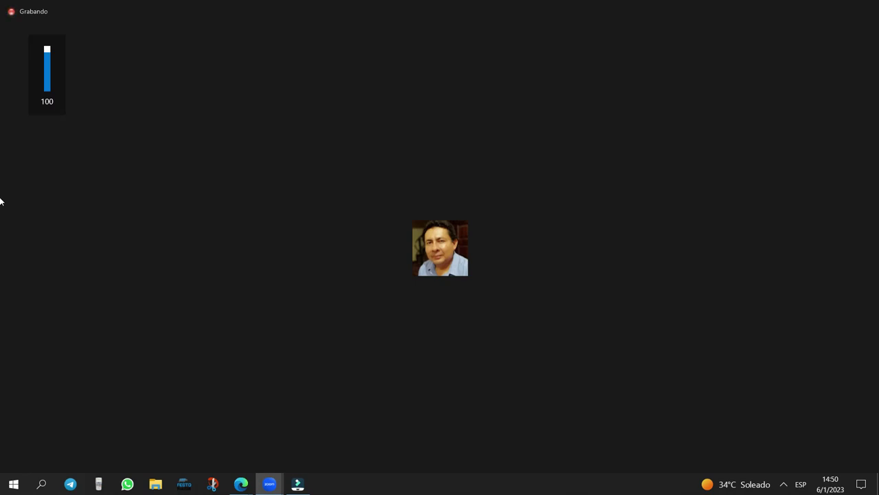